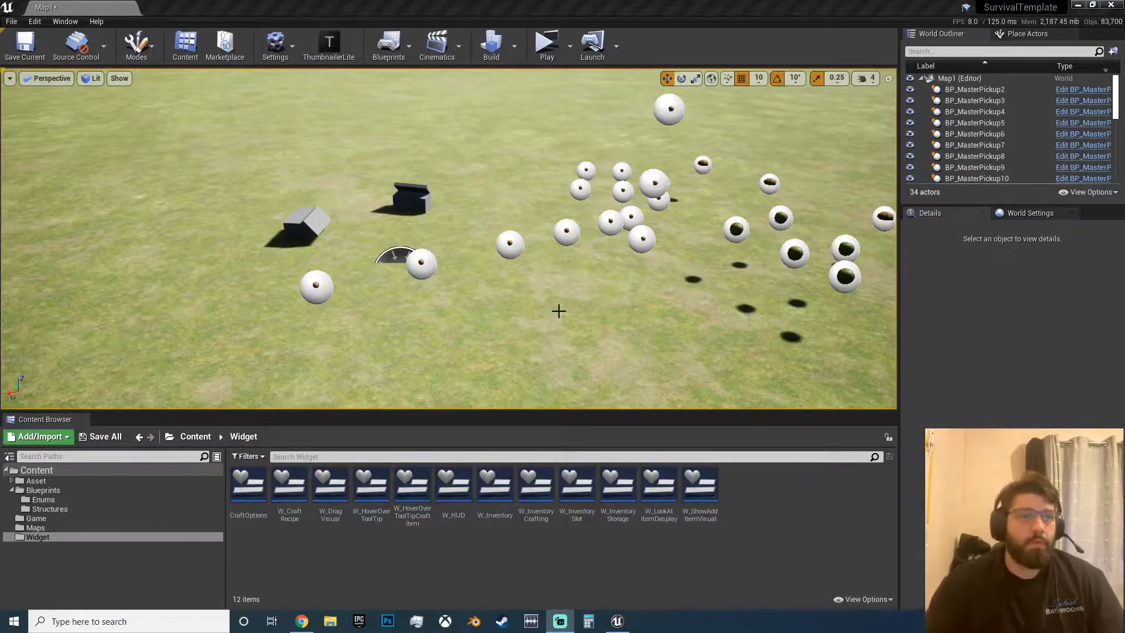
# Step: Run the level preview and check the ingredients required by the recipes in the inventory's crafting view
pyautogui.click(546, 44)
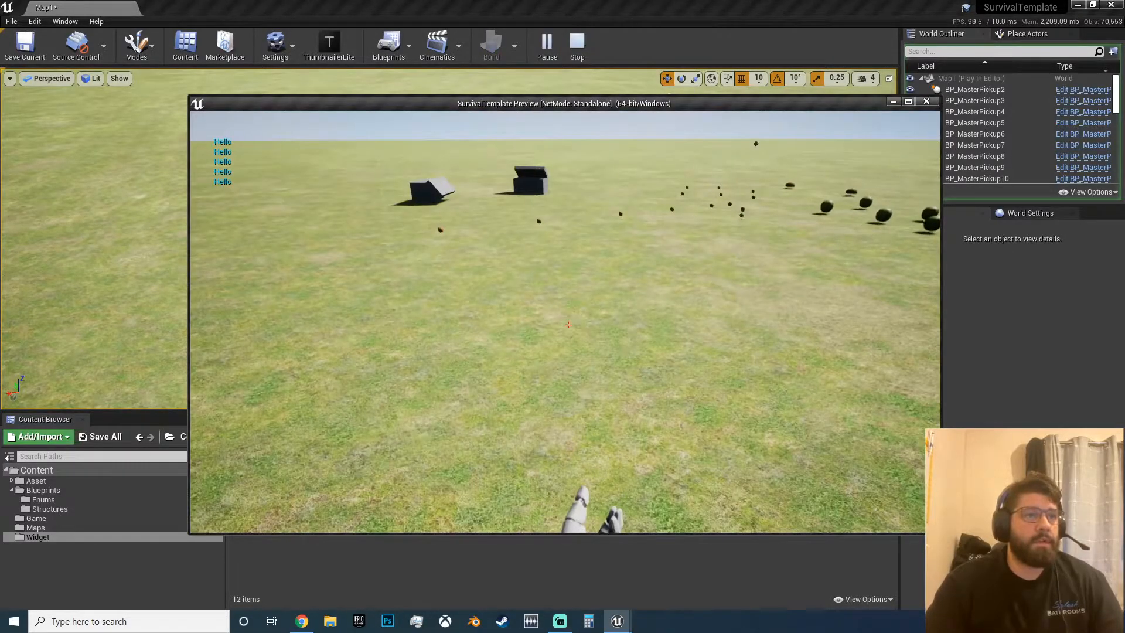
pyautogui.press('i')
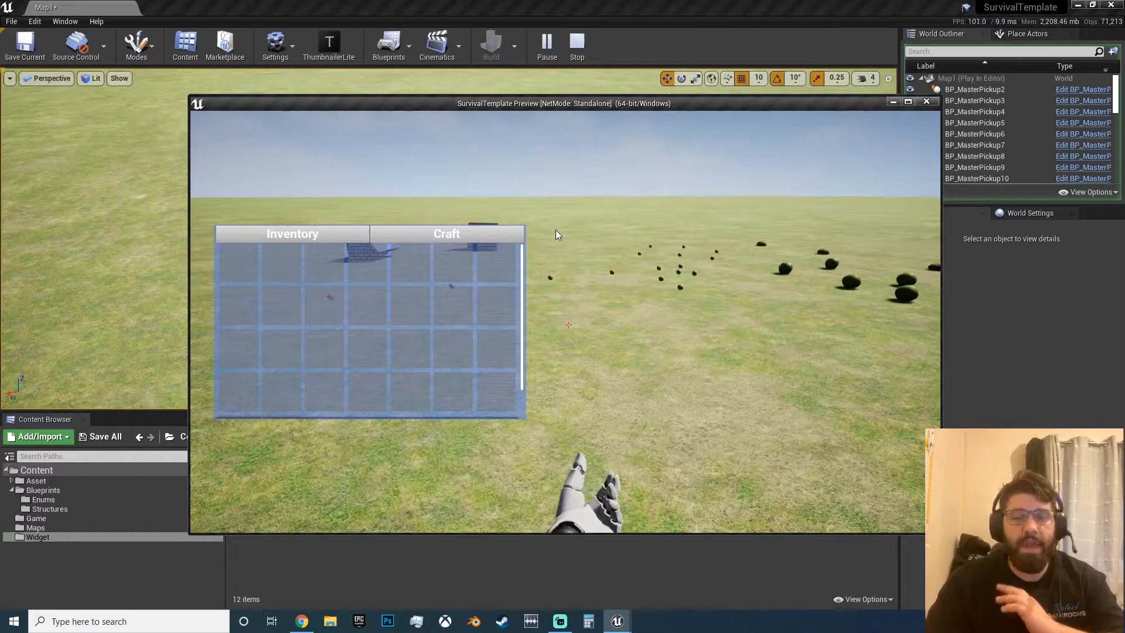
pyautogui.click(452, 240)
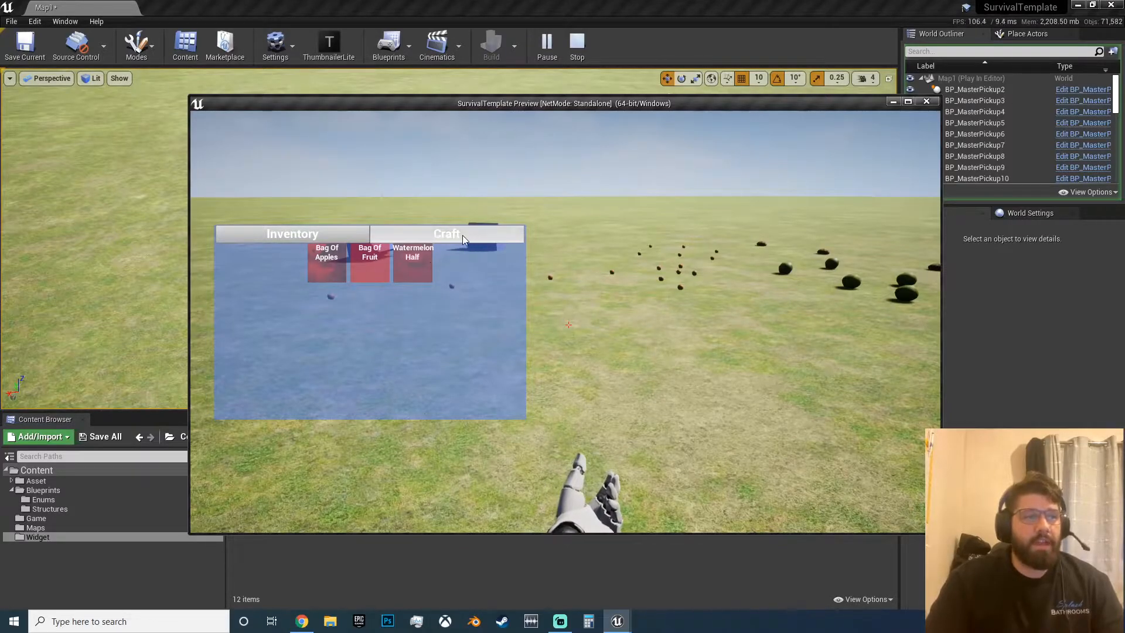
pyautogui.click(317, 235)
pyautogui.click(380, 234)
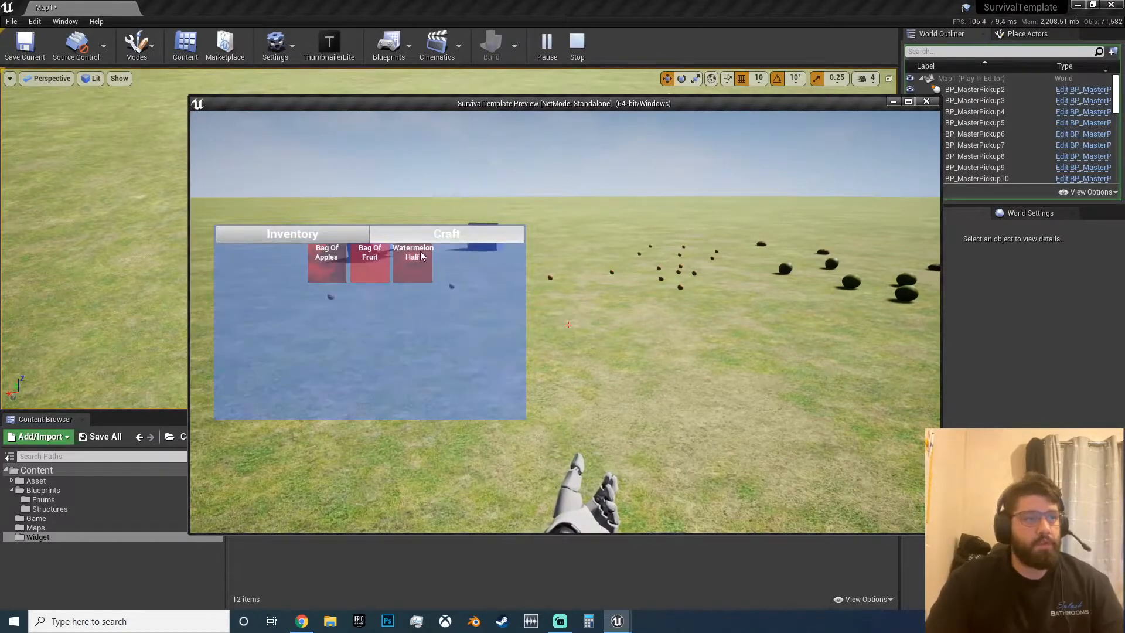
pyautogui.moveTo(330, 275)
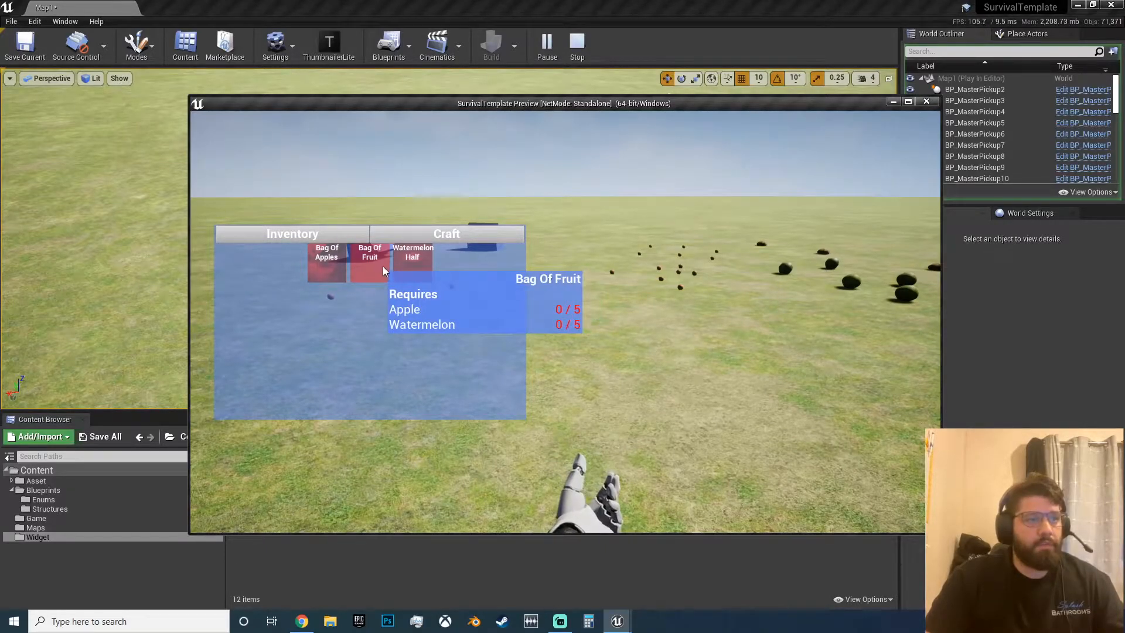
pyautogui.click(343, 239)
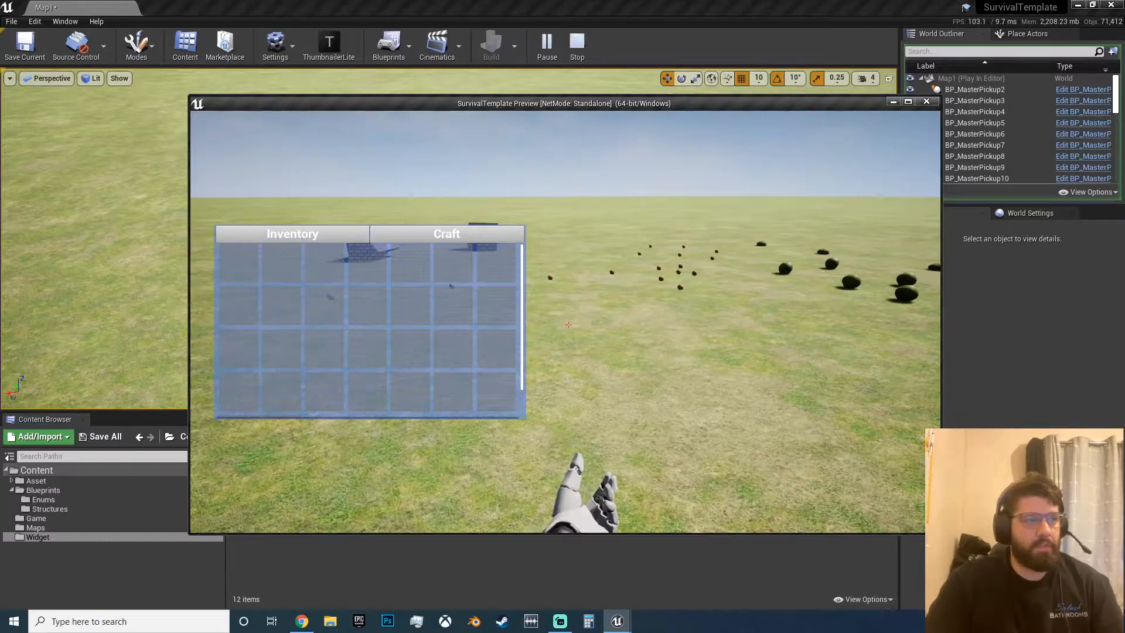
pyautogui.press('i')
# Step: Walk to the watermelons on the field and pick some of them up
pyautogui.press('w')
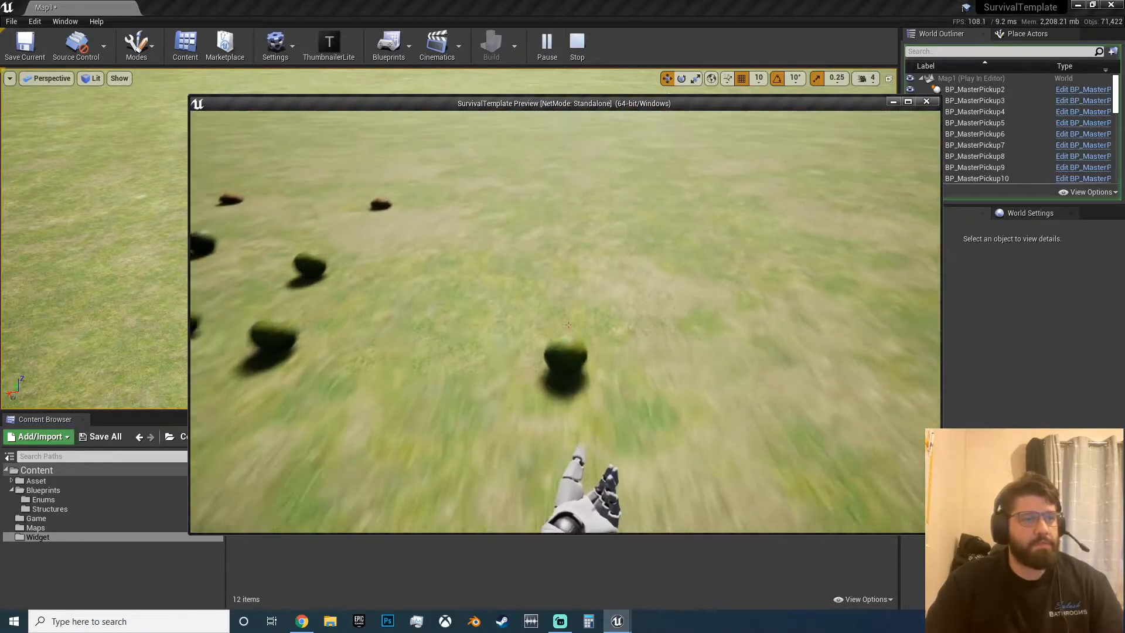
pyautogui.press('e')
pyautogui.press('e')
pyautogui.press('w')
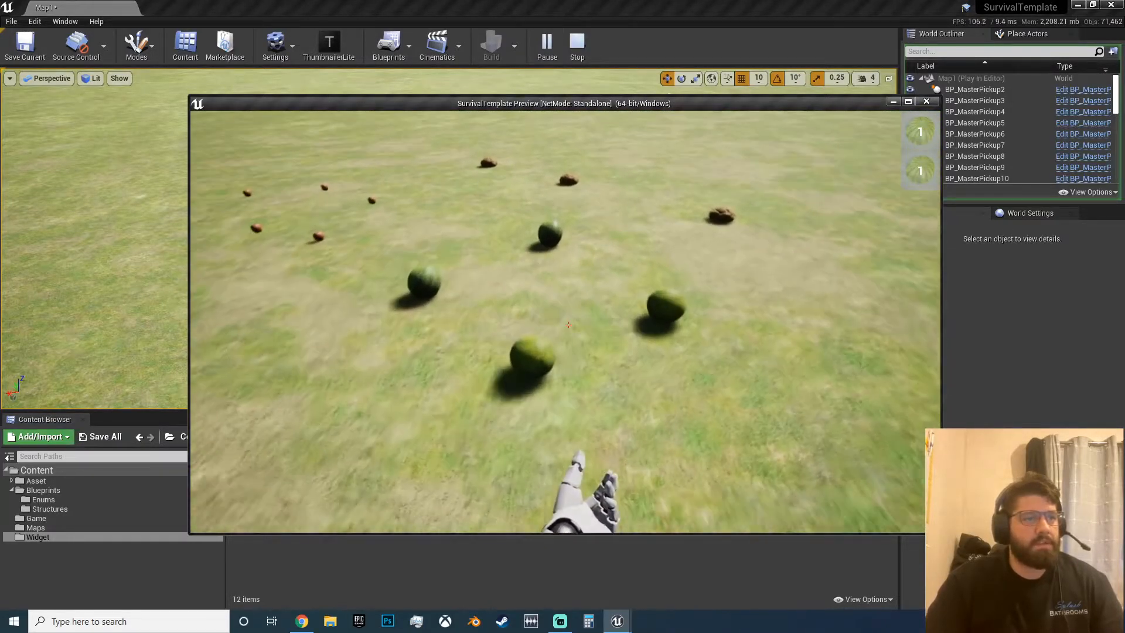
pyautogui.press('e')
pyautogui.press('w')
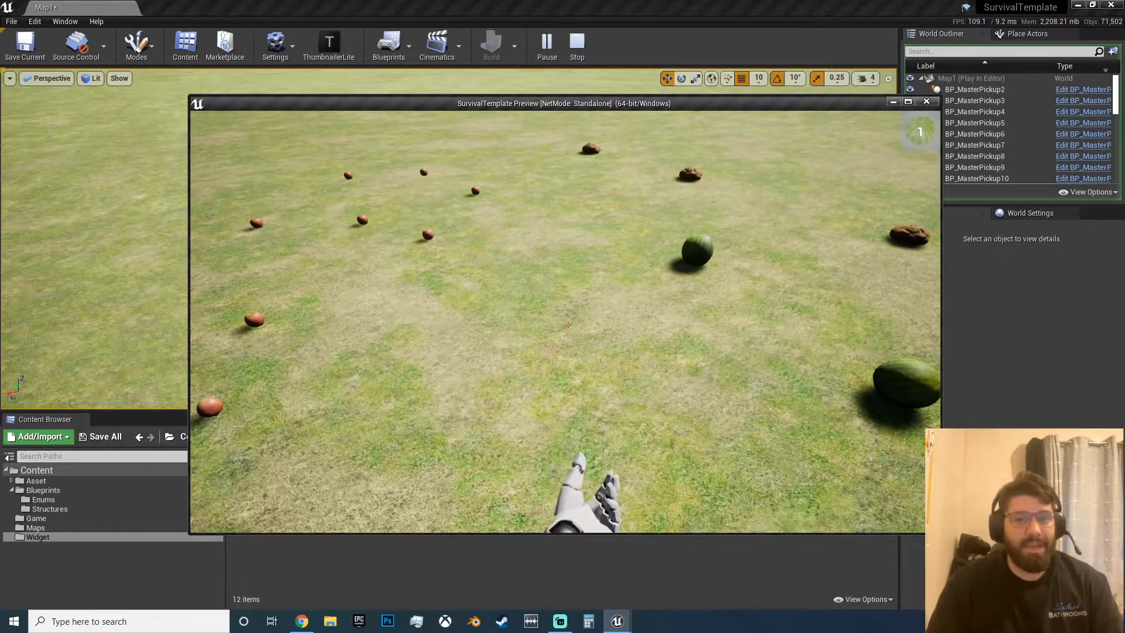
# Step: Check the Watermelon Half recipe's requirement in the inventory's crafting view
pyautogui.press('i')
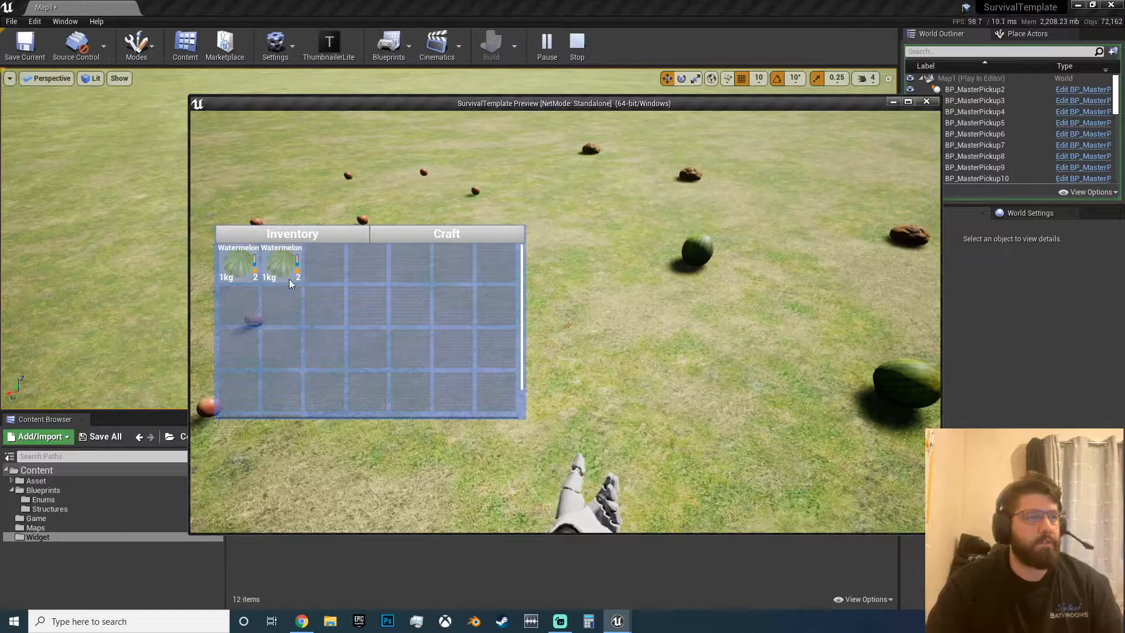
pyautogui.click(414, 235)
pyautogui.moveTo(413, 270)
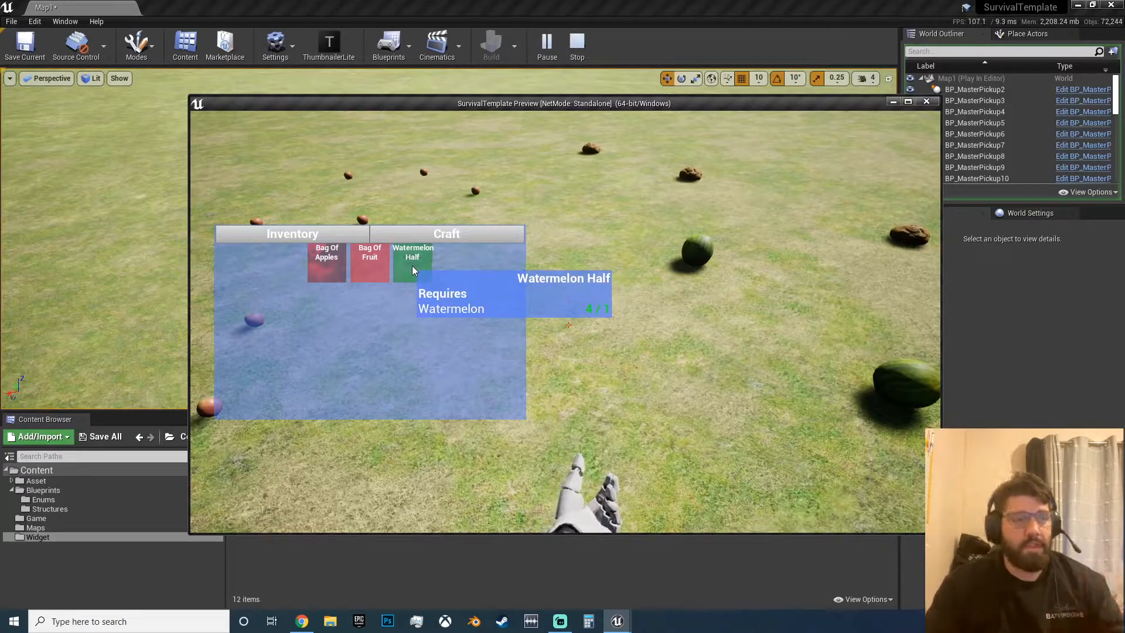
# Step: Raise the Watermelon Half crafting quantity to 4, but cancel the craft
pyautogui.click(413, 267)
pyautogui.click(622, 299)
pyautogui.click(623, 299)
pyautogui.click(622, 299)
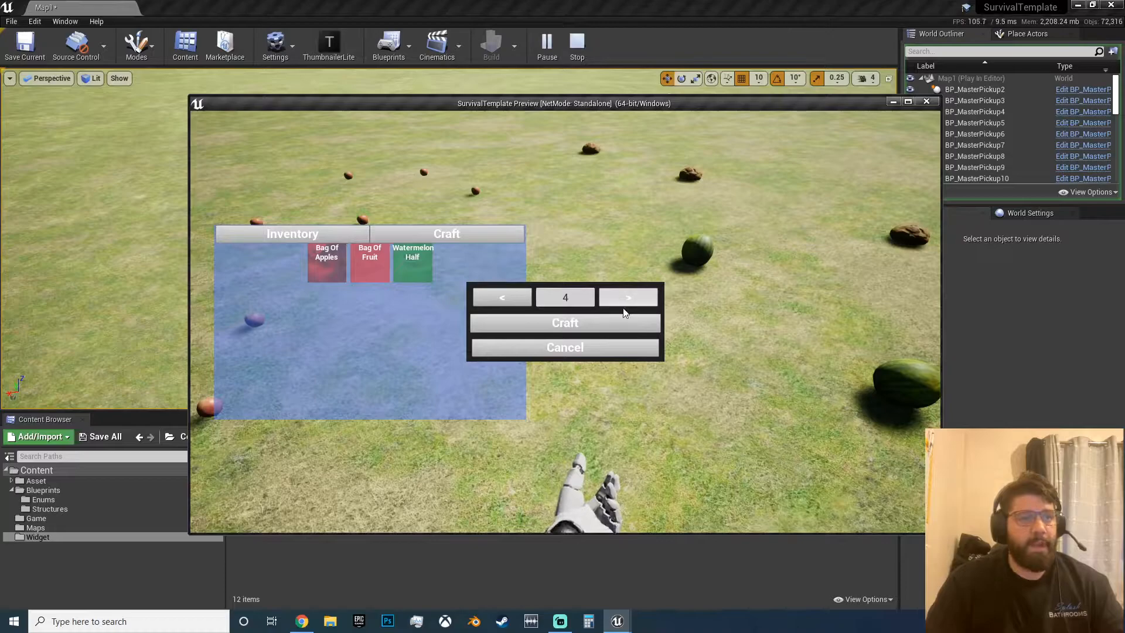
pyautogui.click(584, 347)
# Step: Enter 10 as the Watermelon Half crafting quantity and craft the amount the dialog allows
pyautogui.click(413, 269)
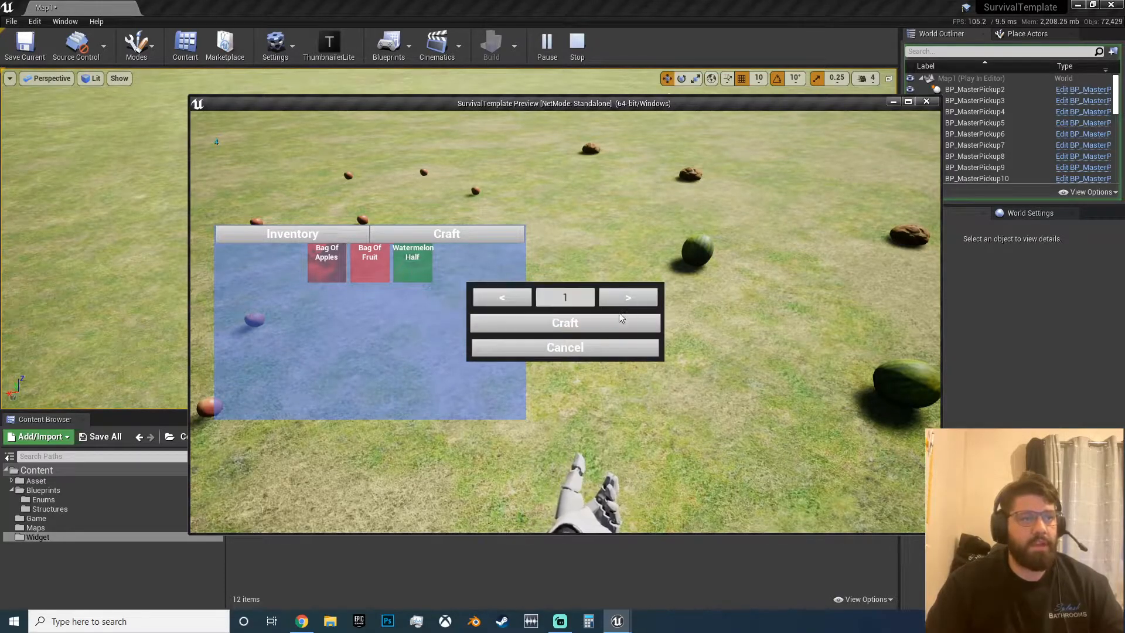
pyautogui.moveTo(578, 303); pyautogui.dragTo(440, 314)
pyautogui.write('10')
pyautogui.press('Return')
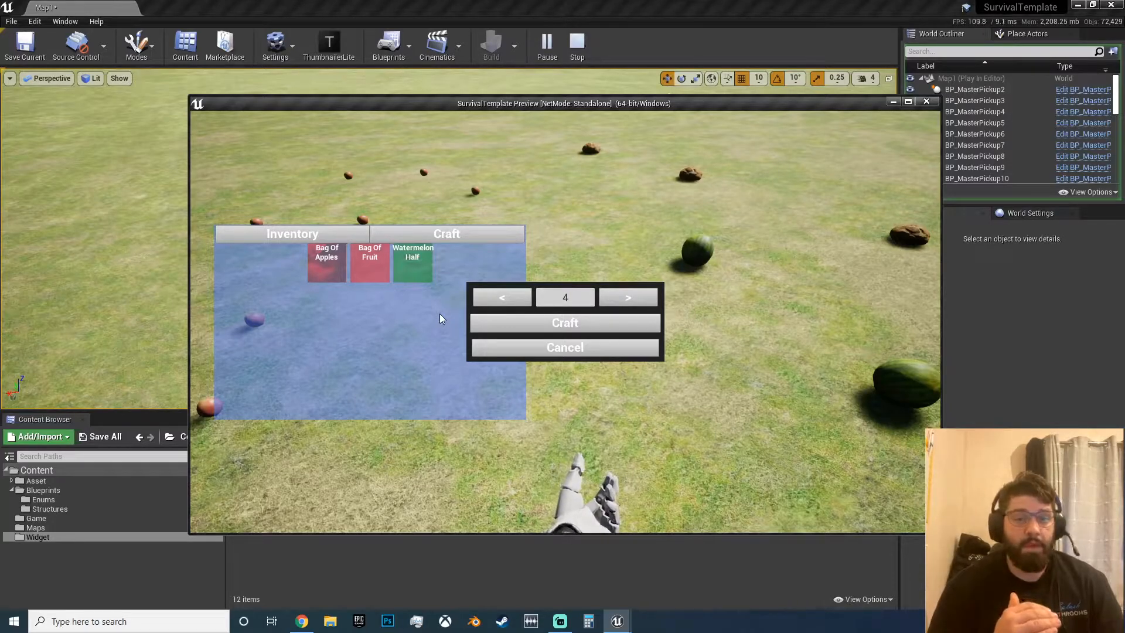
pyautogui.click(572, 322)
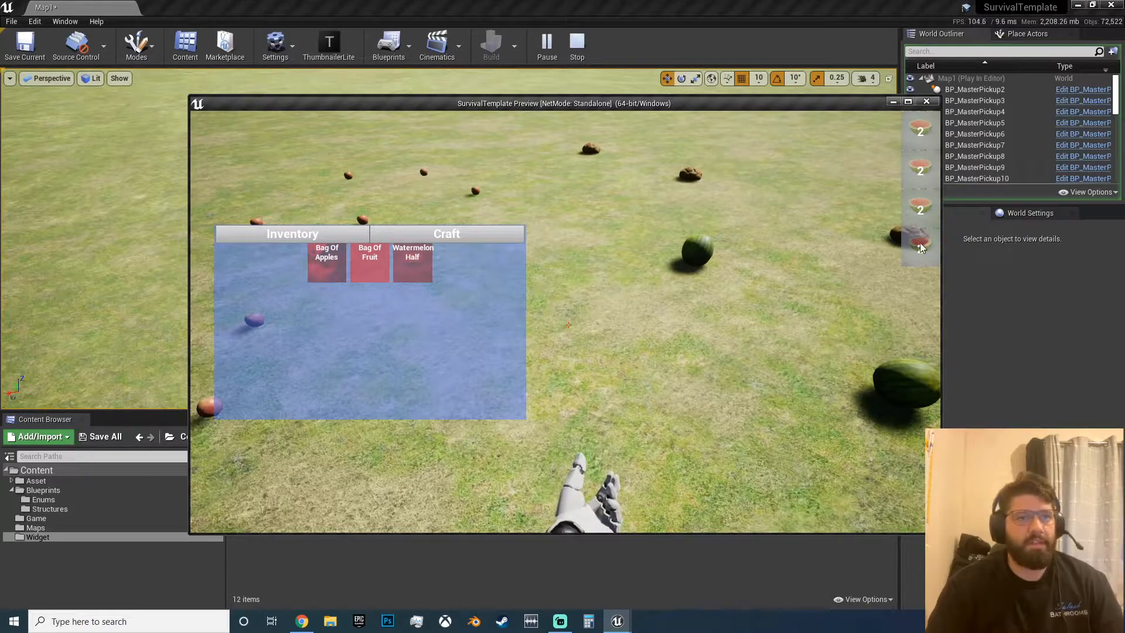
# Step: Move the crafted Watermelon Half stack to the second inventory slot and close the inventory
pyautogui.click(293, 234)
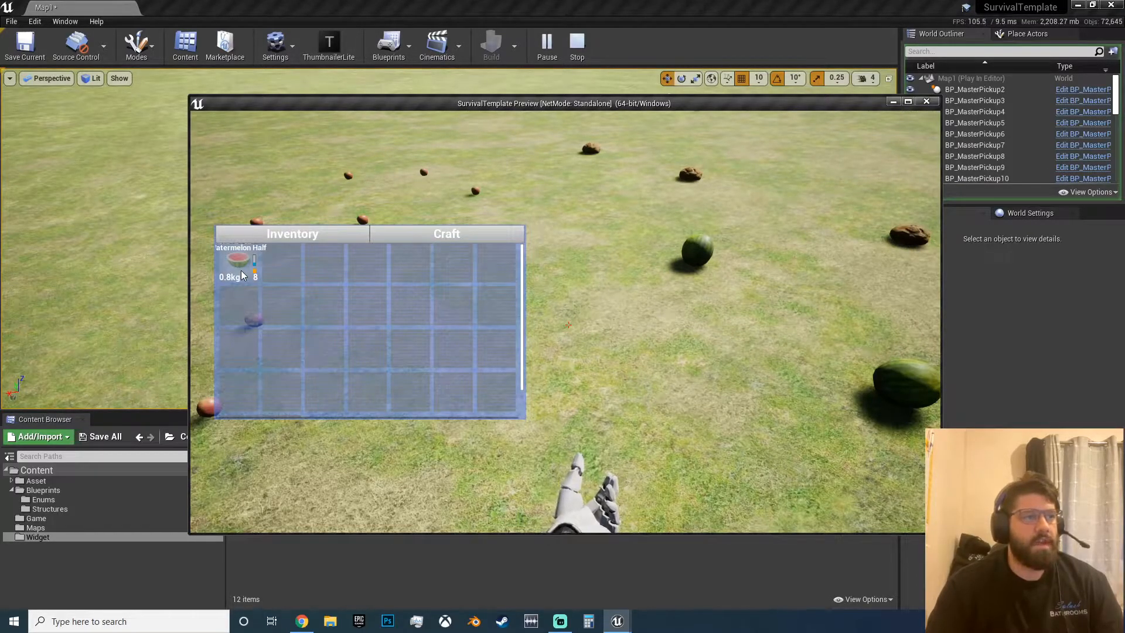
pyautogui.moveTo(242, 275); pyautogui.dragTo(294, 282)
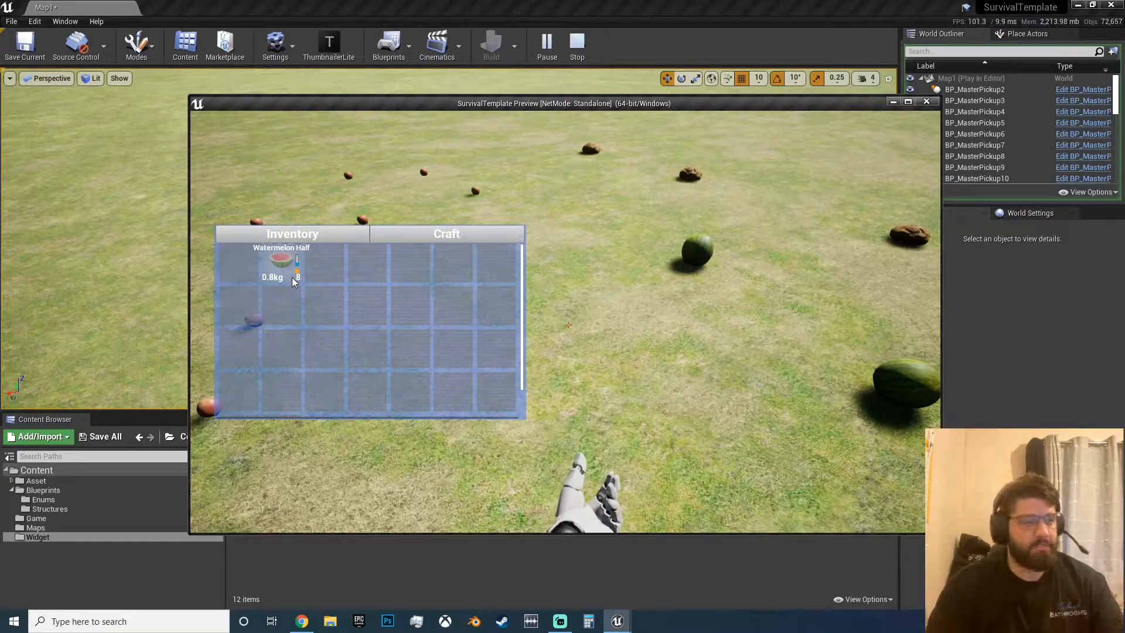
pyautogui.press('Tab')
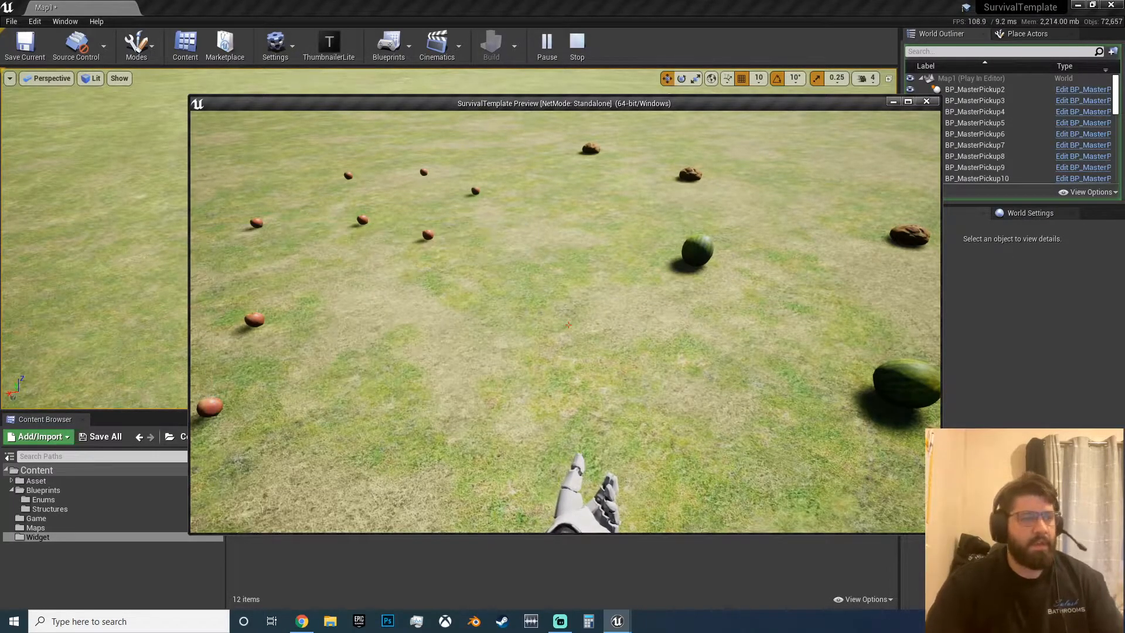
# Step: Walk around the field and collect several apple stacks and two more watermelons
pyautogui.press('w')
pyautogui.press('e')
pyautogui.press('e')
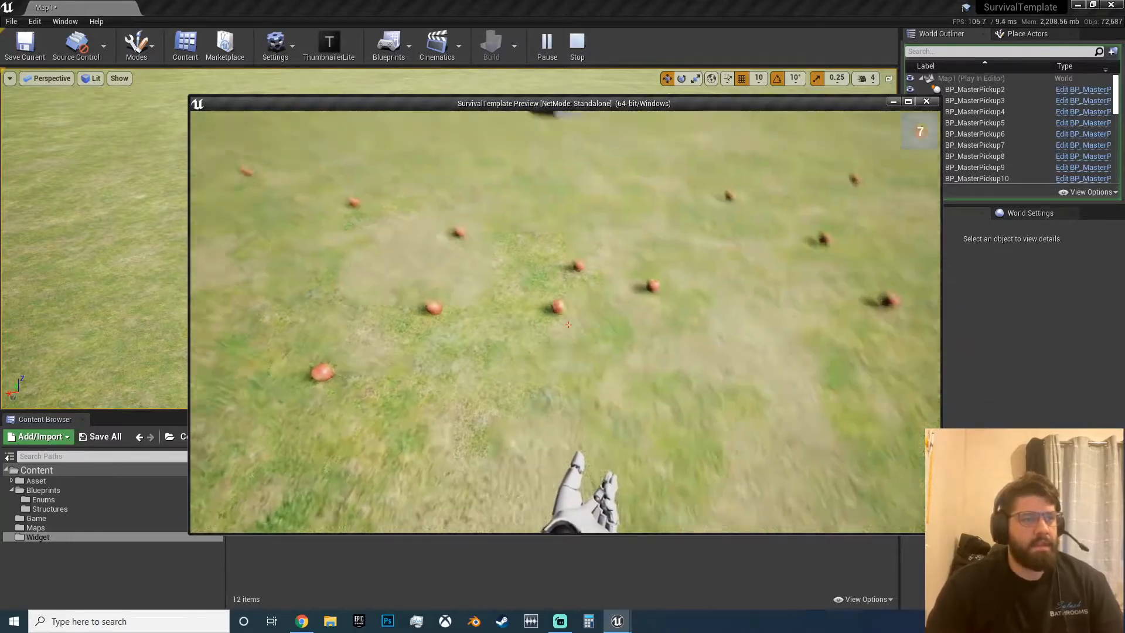
pyautogui.press('e')
pyautogui.press('d')
pyautogui.press('e')
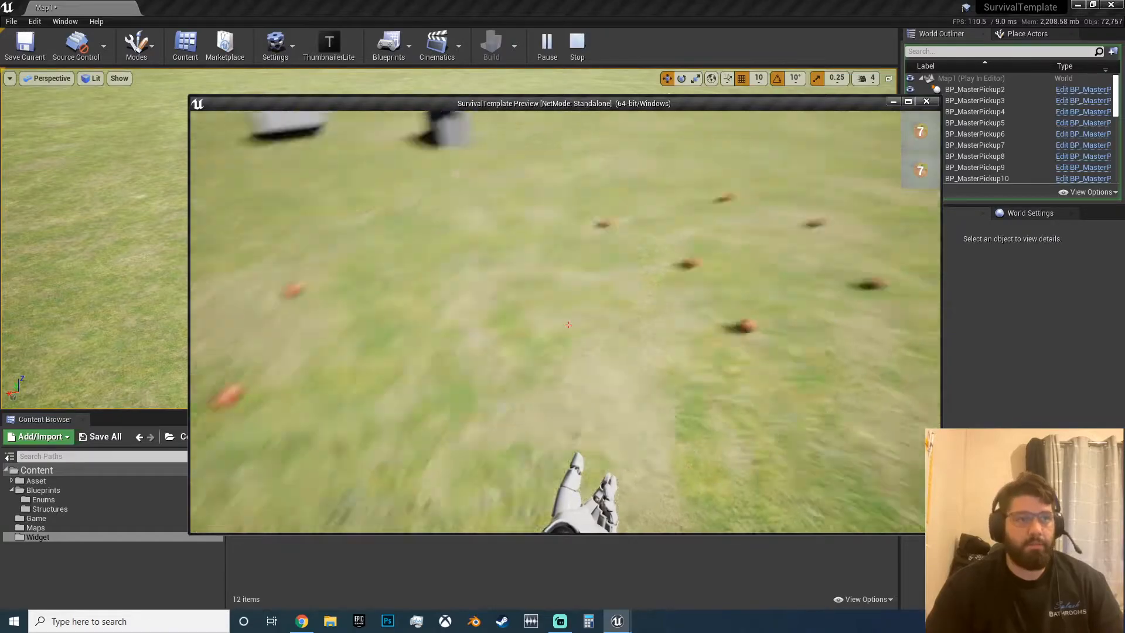
pyautogui.press('w')
pyautogui.press('w')
pyautogui.press('e')
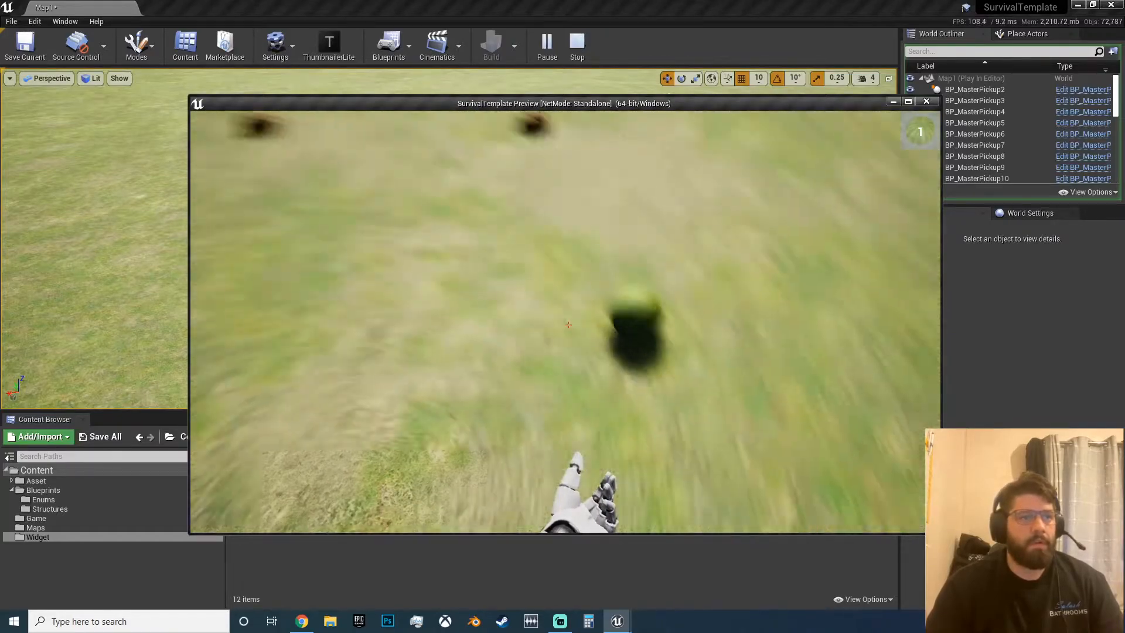
pyautogui.press('e')
# Step: Check the Bag Of Apples recipe's requirement in the inventory's crafting view
pyautogui.press('Tab')
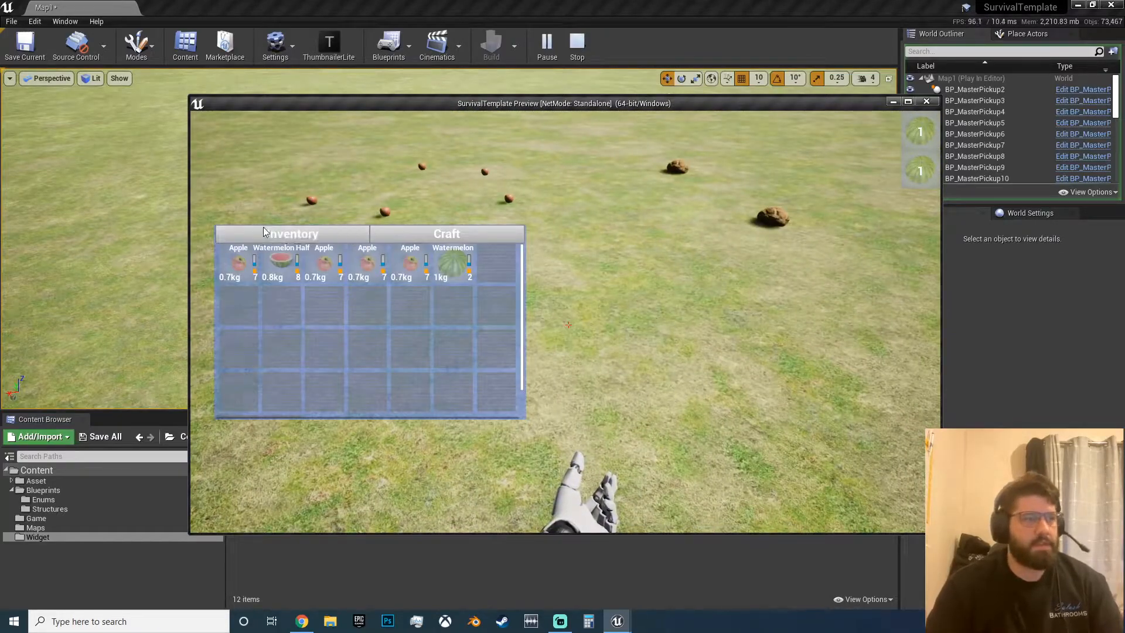
pyautogui.click(444, 235)
pyautogui.moveTo(325, 265)
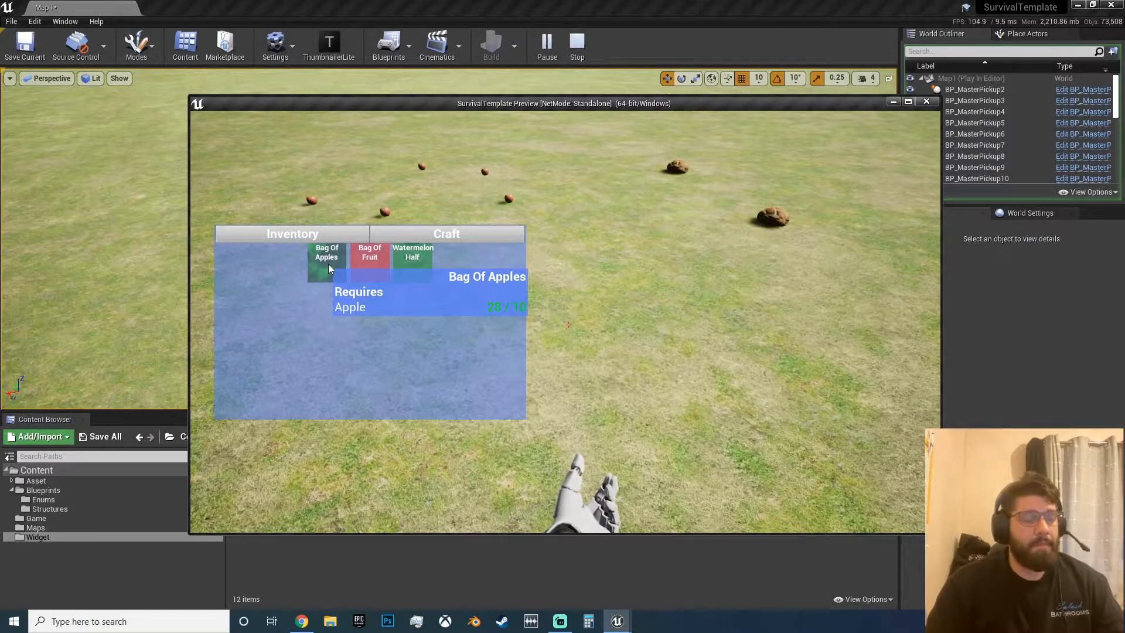
# Step: Swap the Watermelon Half stack with the apples in the fifth inventory slot and merge the second apple stack into the first
pyautogui.click(323, 239)
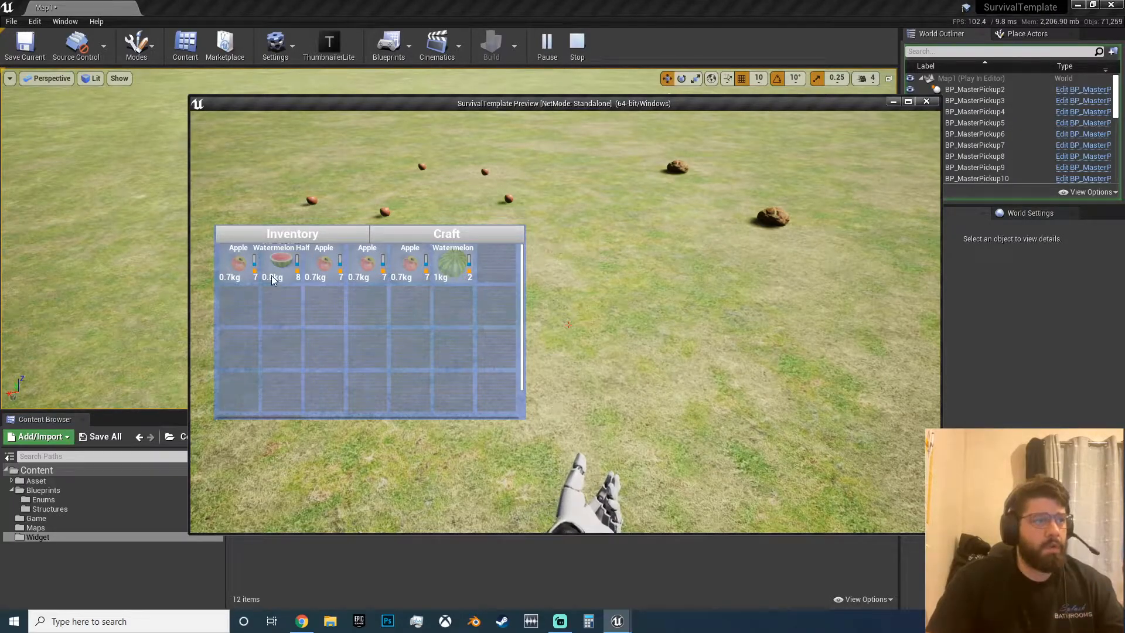
pyautogui.moveTo(293, 271); pyautogui.dragTo(409, 268)
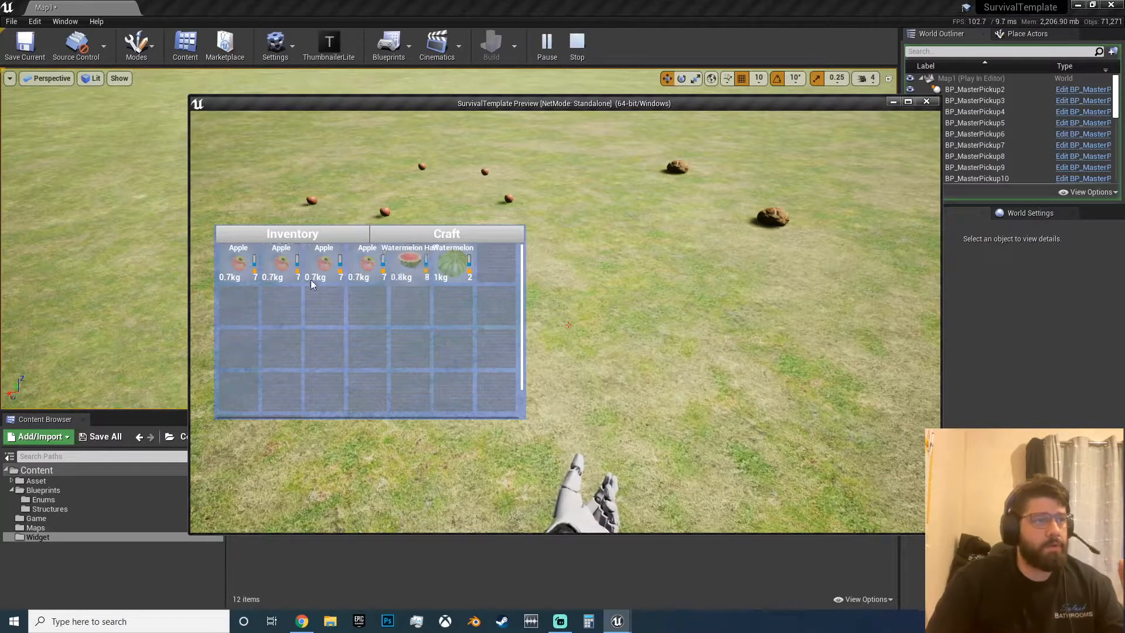
pyautogui.moveTo(277, 271); pyautogui.dragTo(246, 268)
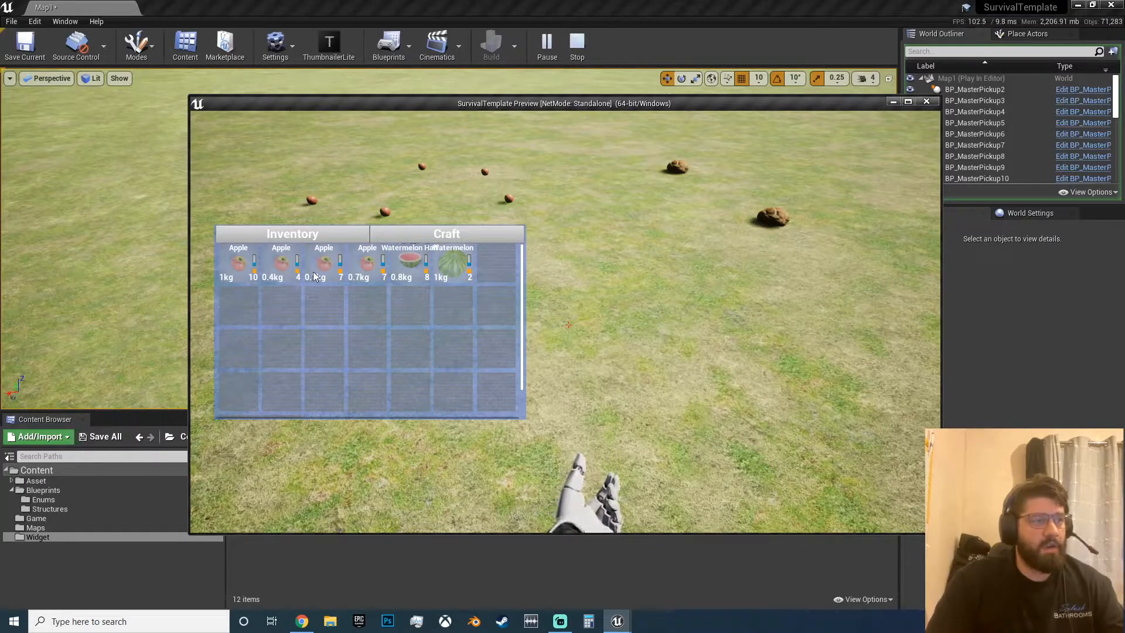
# Step: Raise the Bag Of Apples crafting quantity to 2, but cancel the craft and return to the inventory
pyautogui.click(413, 241)
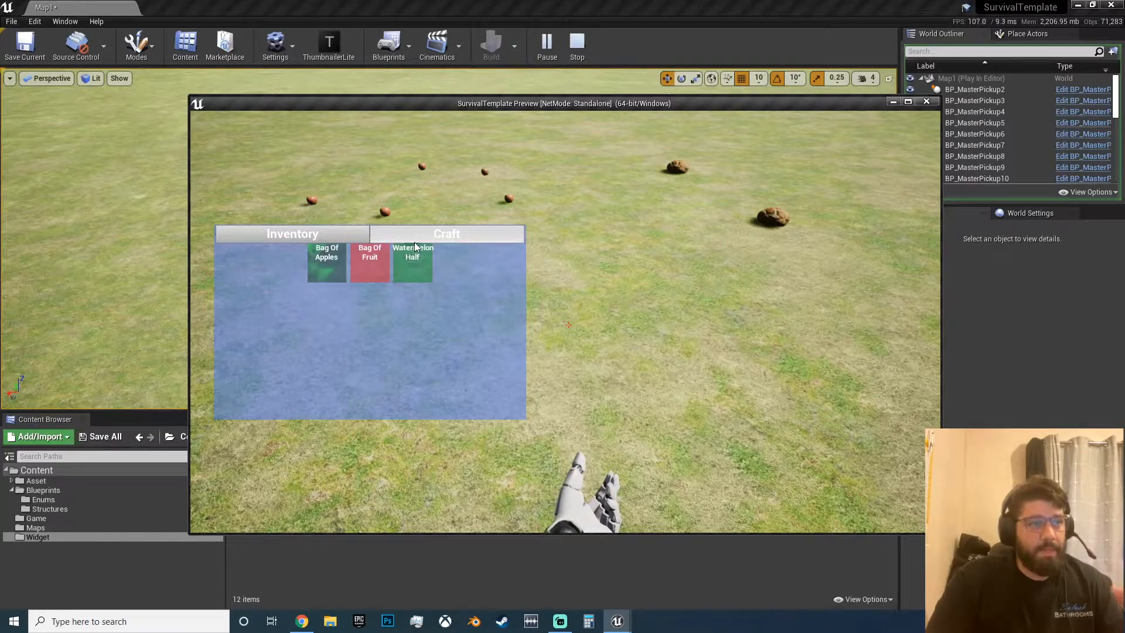
pyautogui.click(335, 265)
pyautogui.click(620, 300)
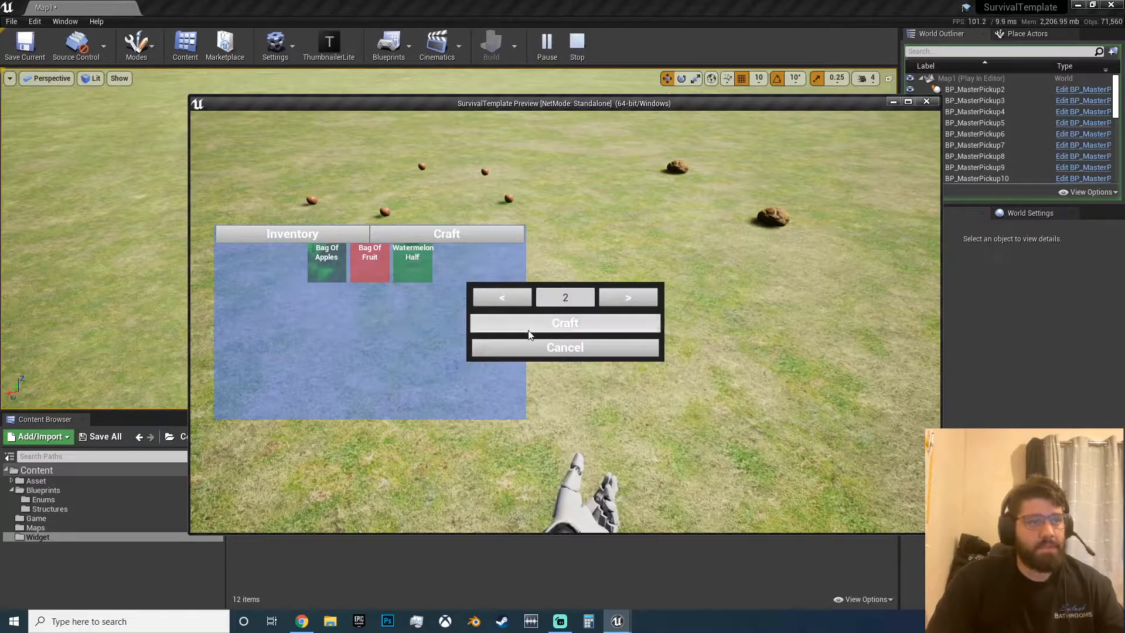
pyautogui.click(551, 348)
pyautogui.moveTo(317, 267)
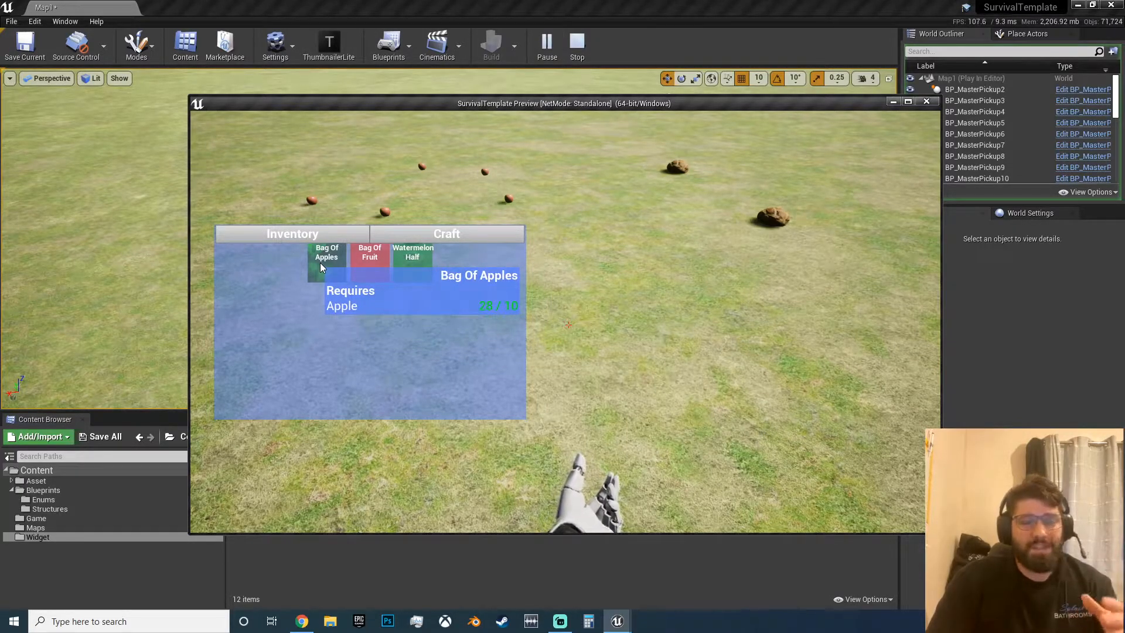
pyautogui.click(323, 238)
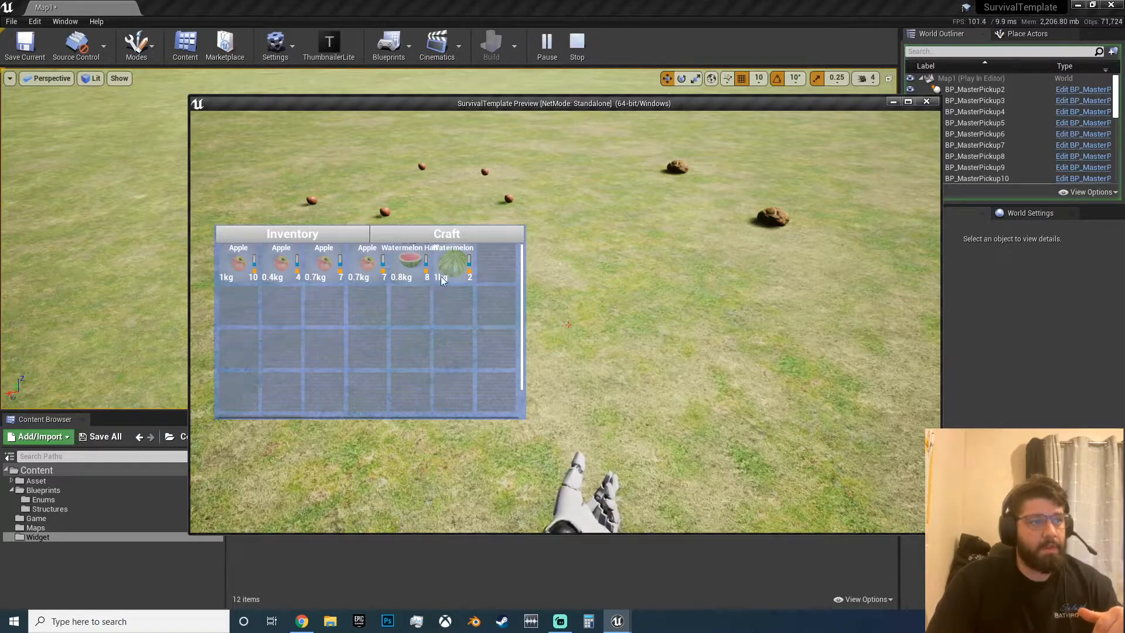
# Step: Craft 2 Bag Of Apples from the crafting view
pyautogui.click(431, 238)
pyautogui.click(332, 263)
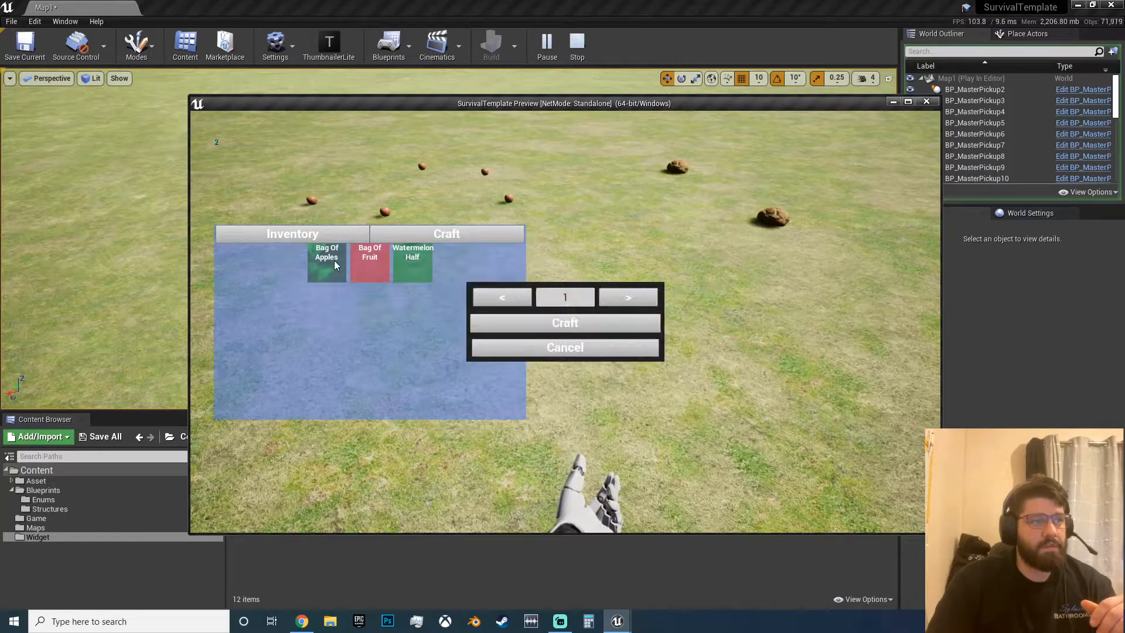
pyautogui.click(629, 297)
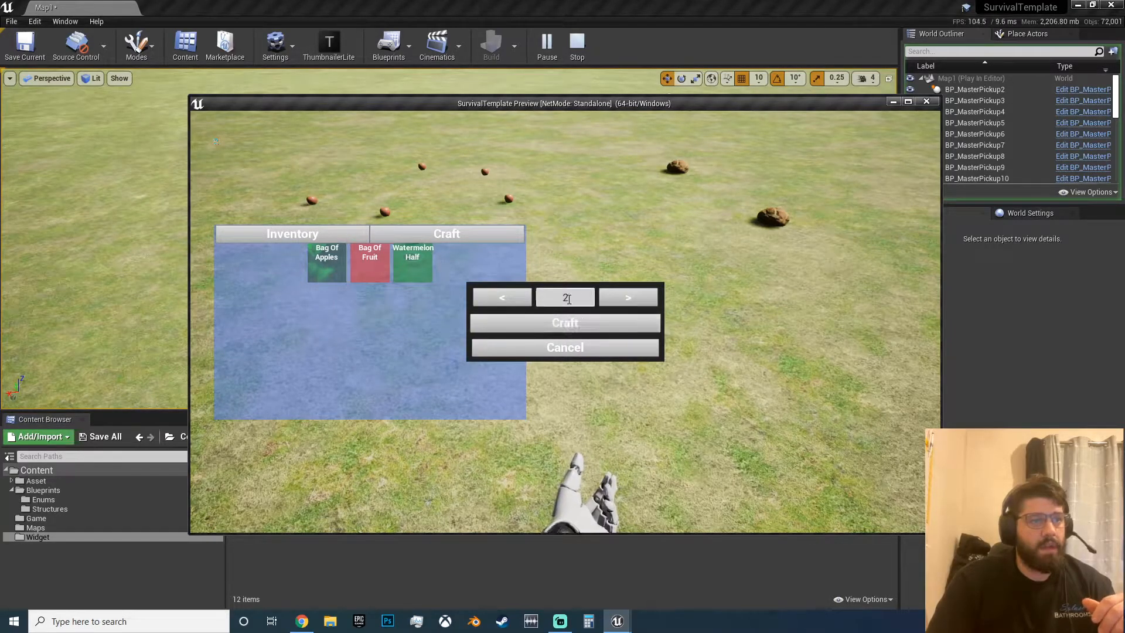
pyautogui.click(563, 324)
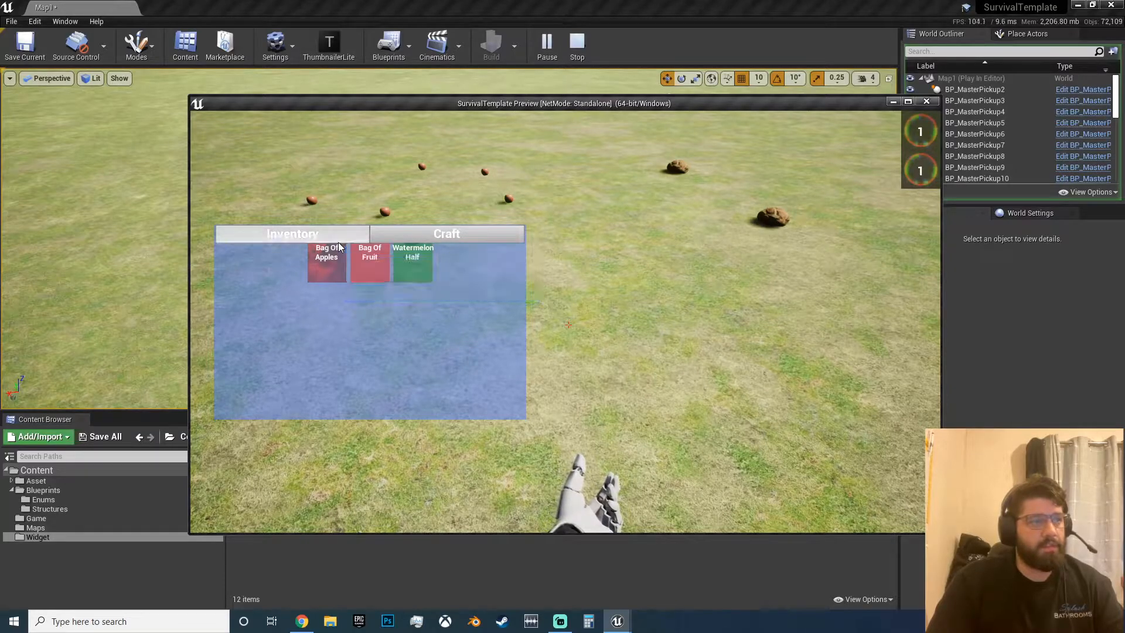
# Step: Merge the apples in the second inventory slot into the first apple stack
pyautogui.click(293, 234)
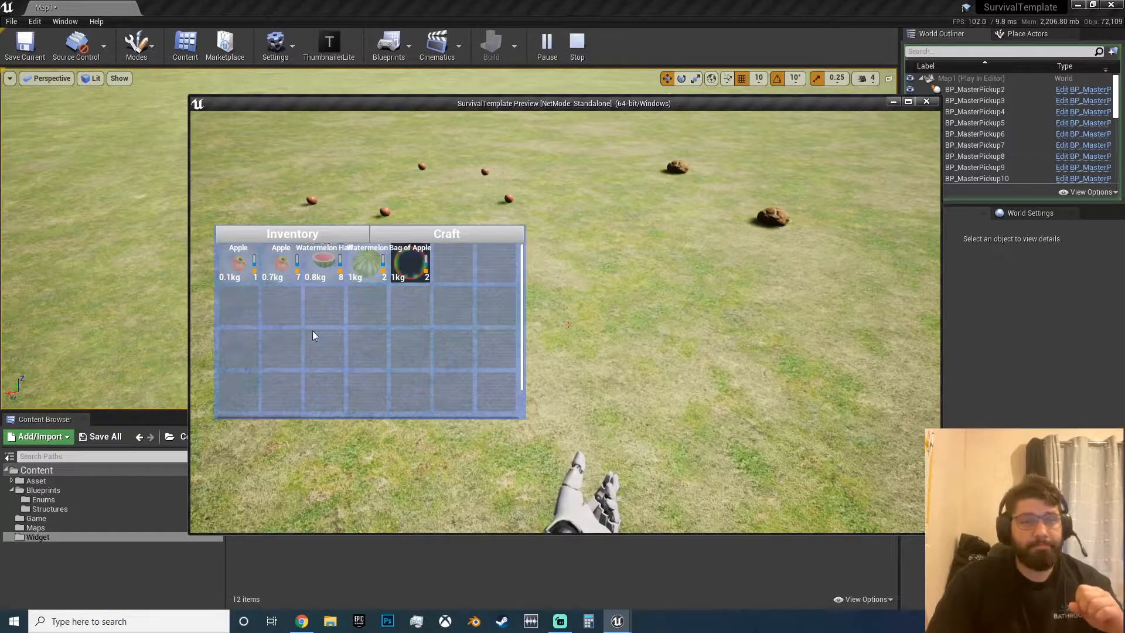
pyautogui.moveTo(273, 276); pyautogui.dragTo(238, 264)
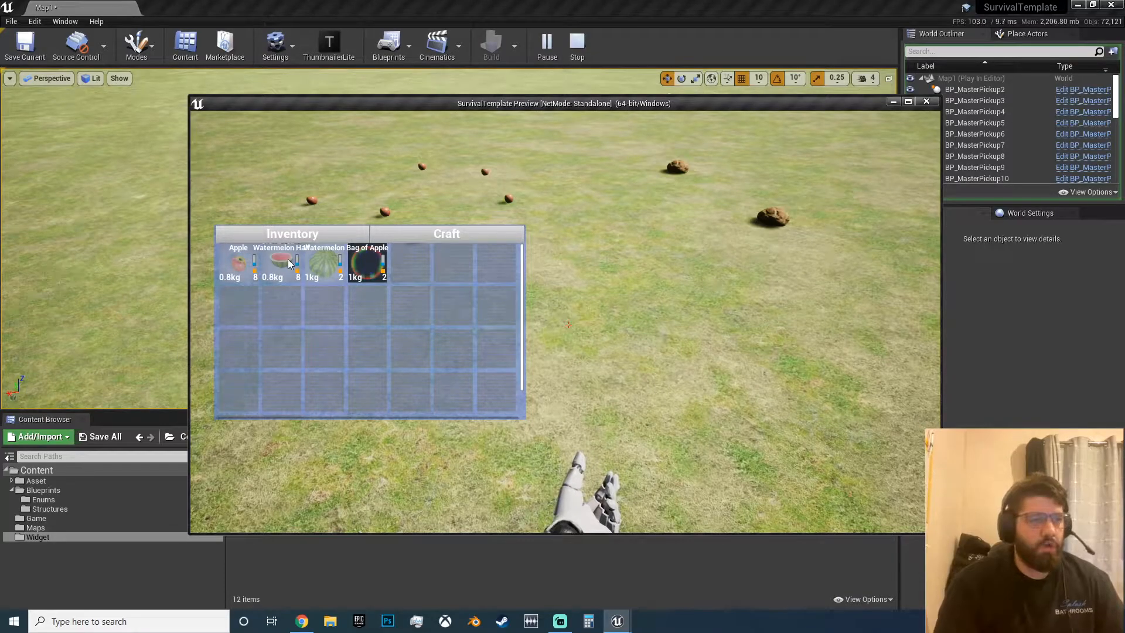
# Step: Close the player inventory, walk to the dark storage chest, view its stored items beside the inventory, and close it
pyautogui.press('i')
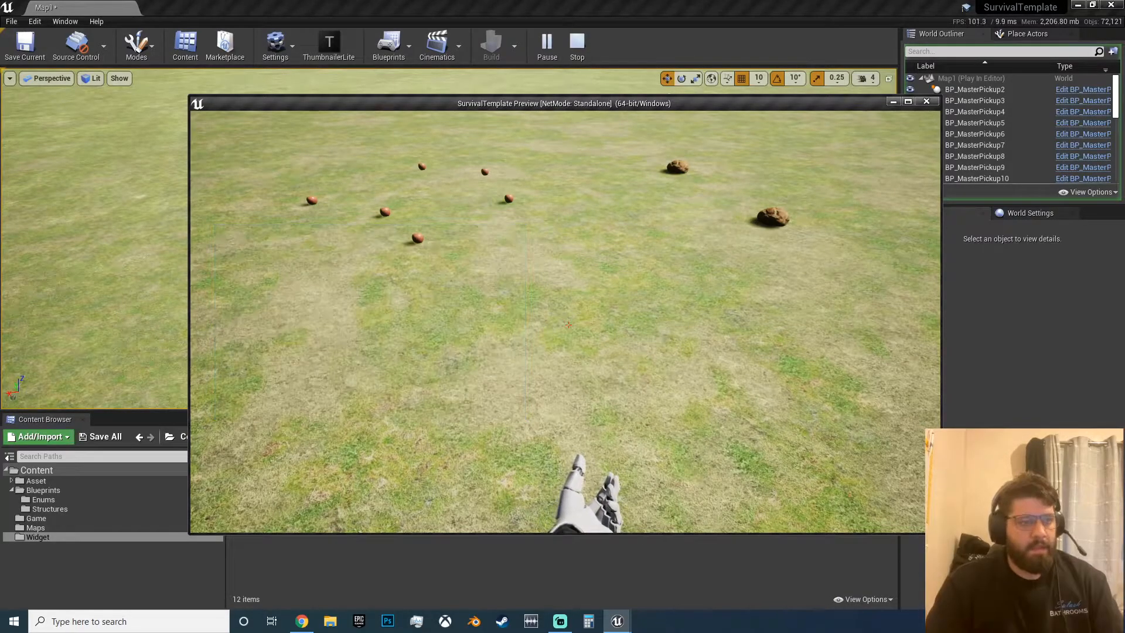
pyautogui.press('w')
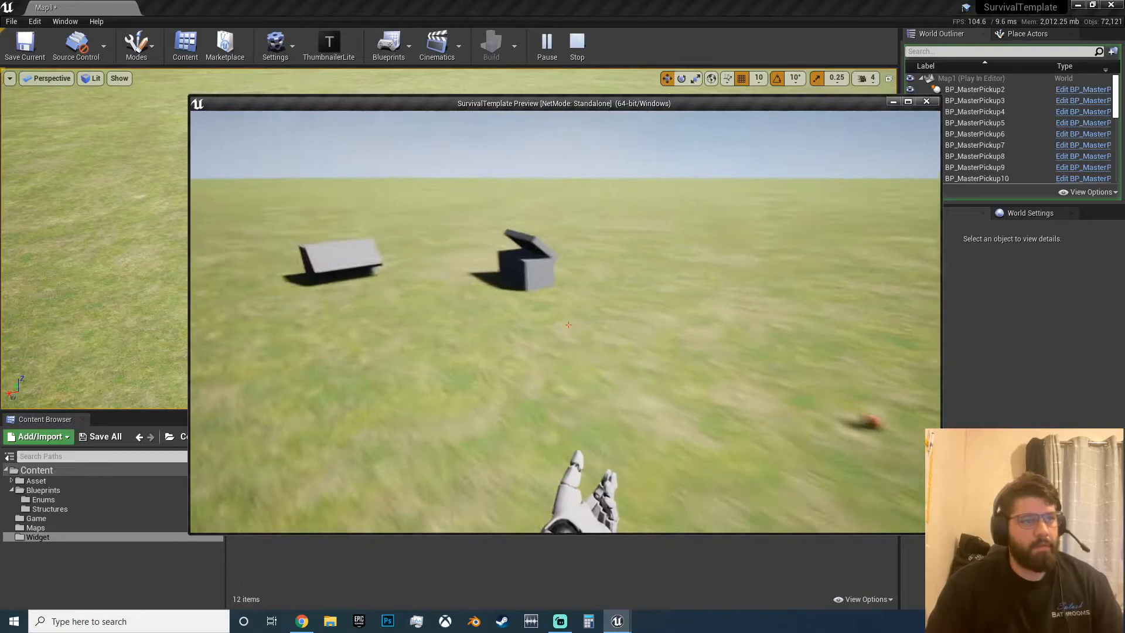
pyautogui.press('e')
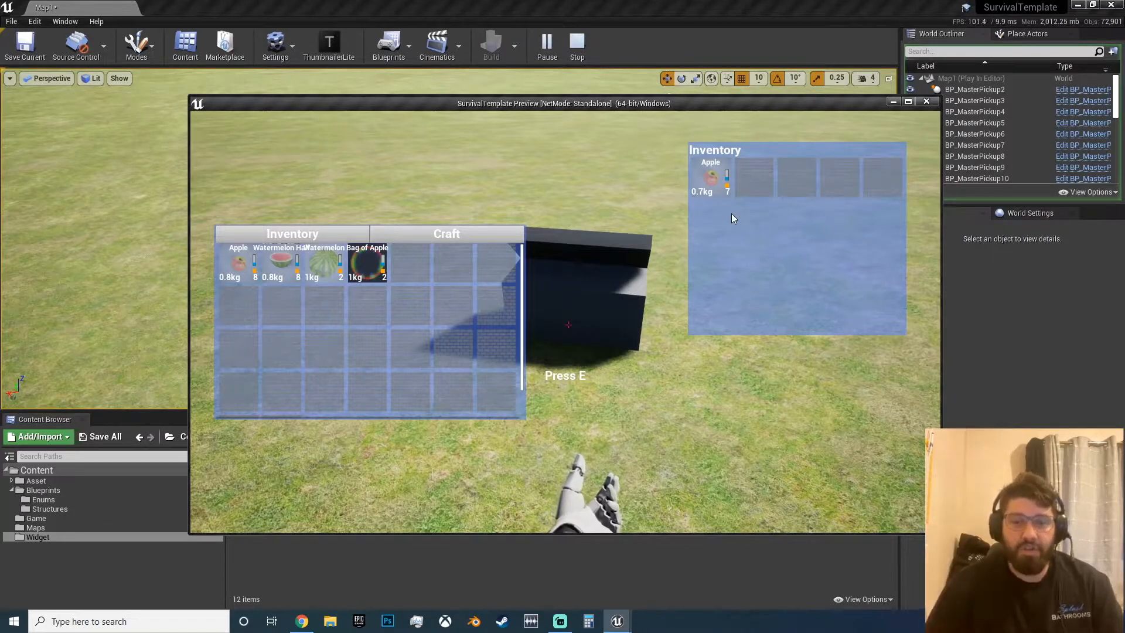
pyautogui.press('Tab')
# Step: Walk to the light grey crafting box, open it, view its own list of craftable recipes, and close it
pyautogui.press('w')
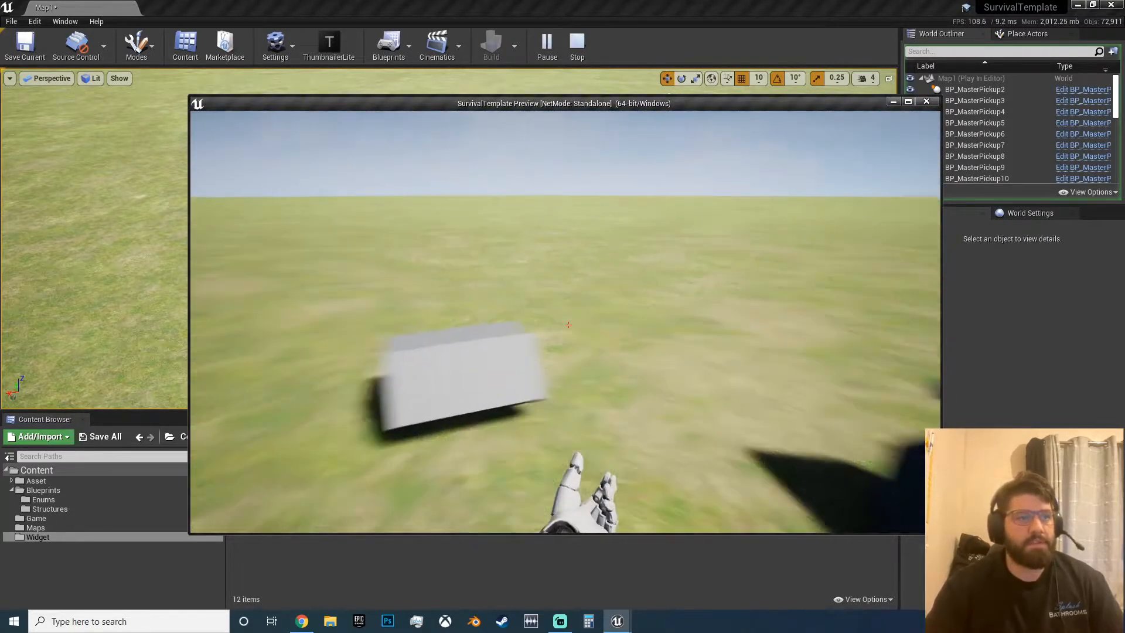
pyautogui.press('s')
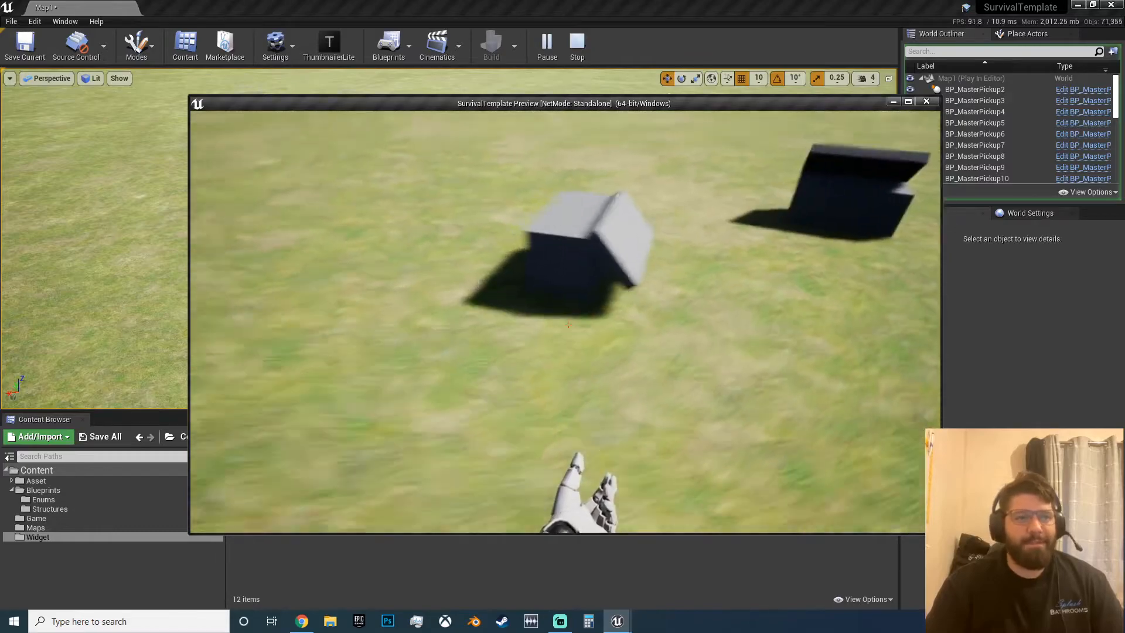
pyautogui.press('a')
pyautogui.press('d')
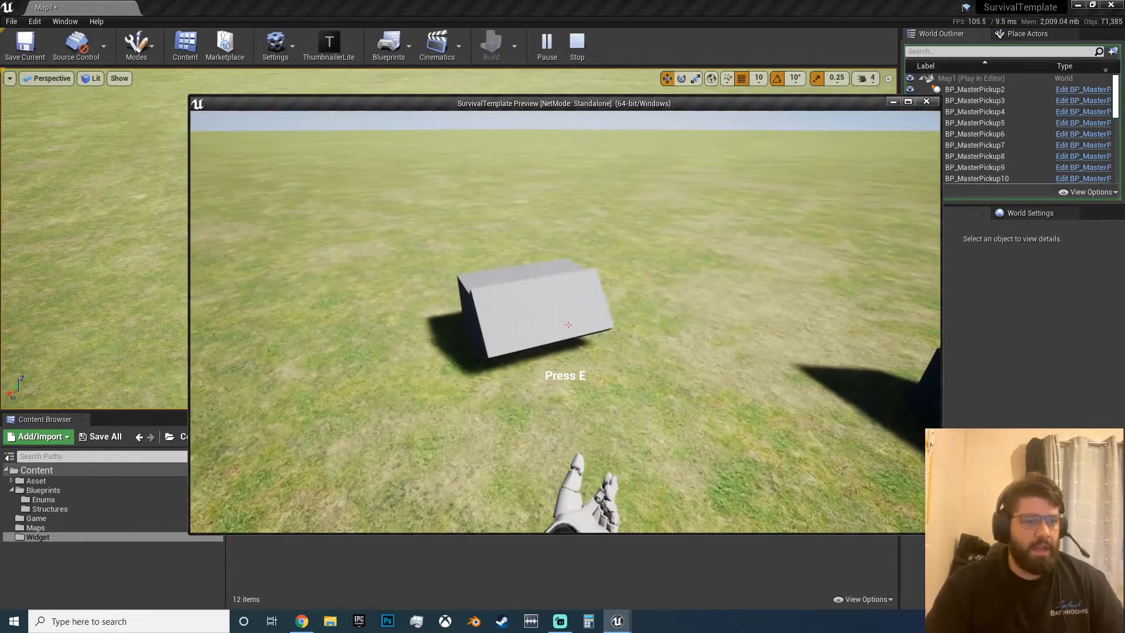
pyautogui.press('w')
pyautogui.press('e')
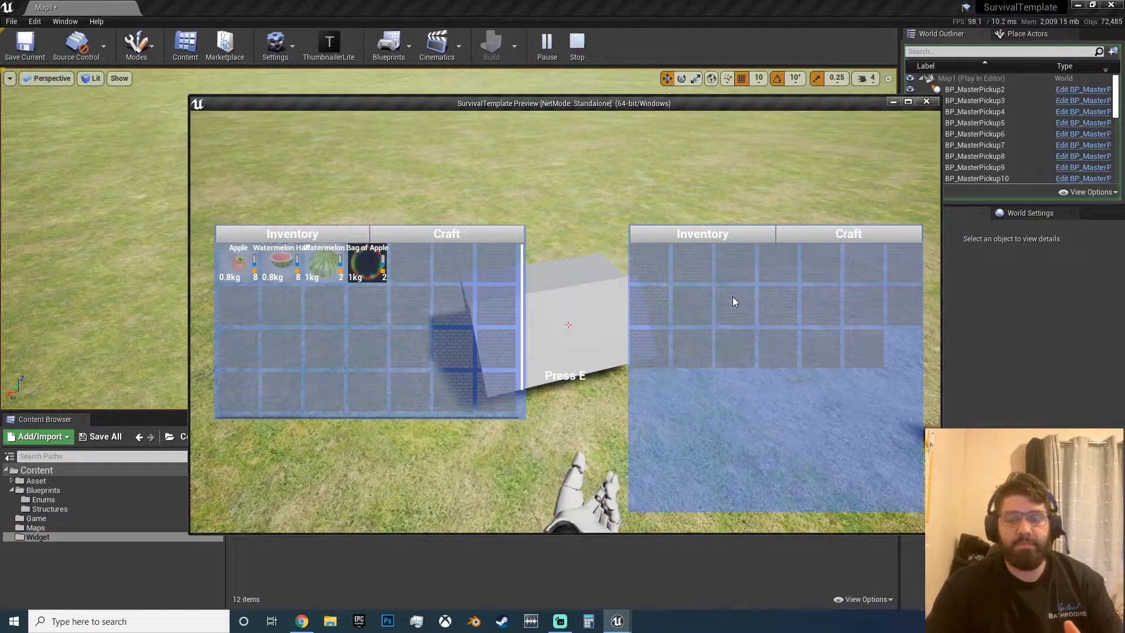
pyautogui.click(787, 236)
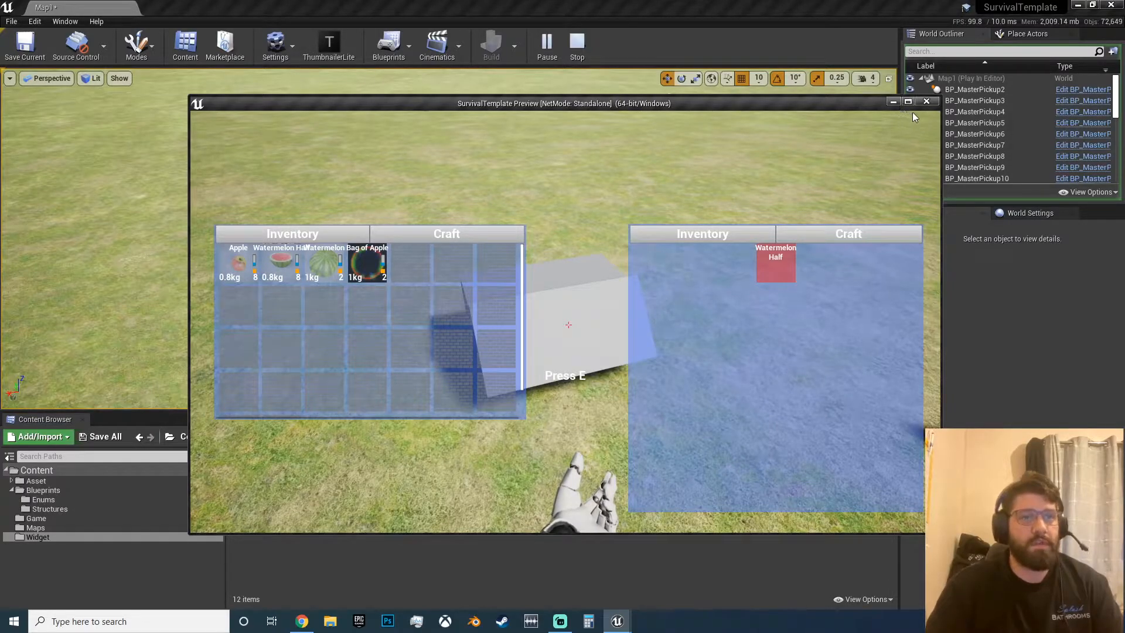
pyautogui.press('Tab')
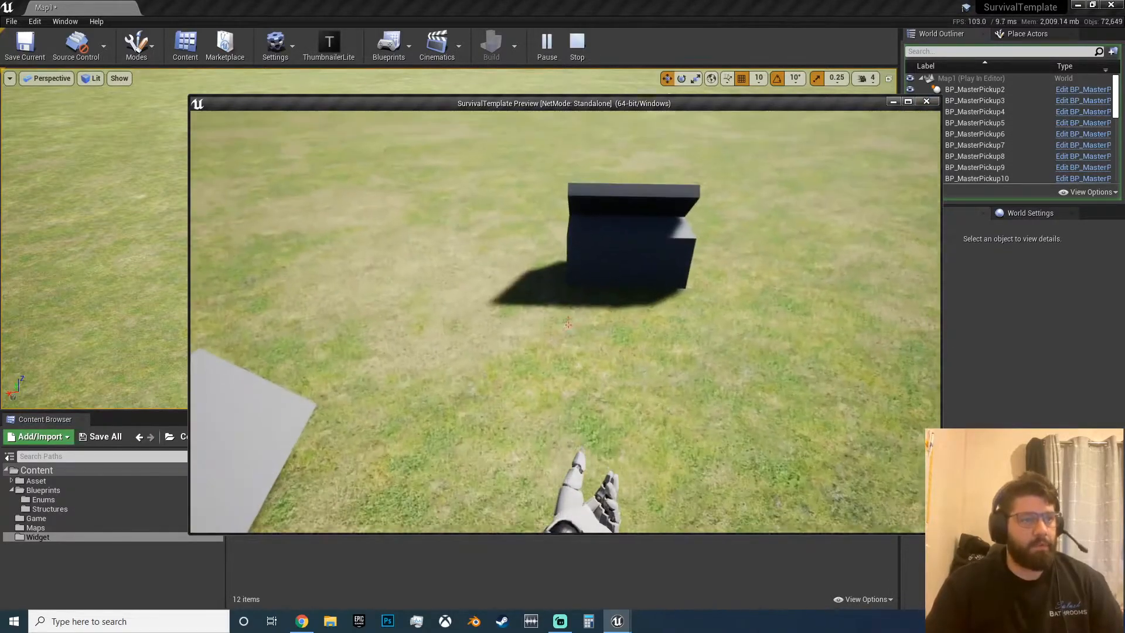
# Step: Walk past the storage chest toward the pickups on the grass and end the play session
pyautogui.press('w')
pyautogui.press('Tab')
pyautogui.press('Tab')
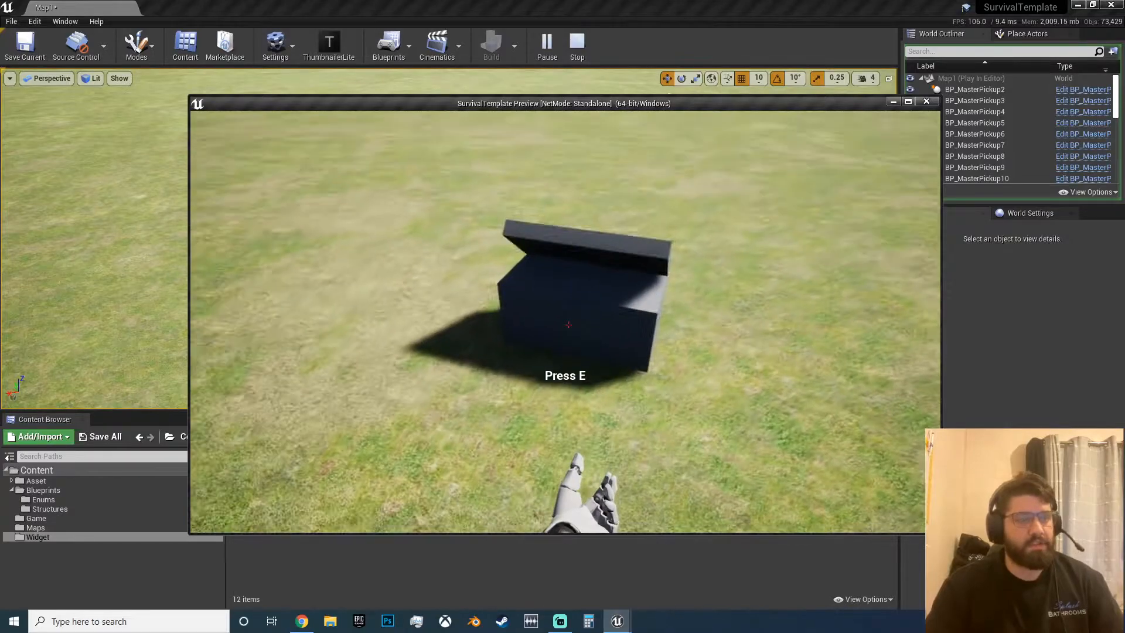
pyautogui.press('w')
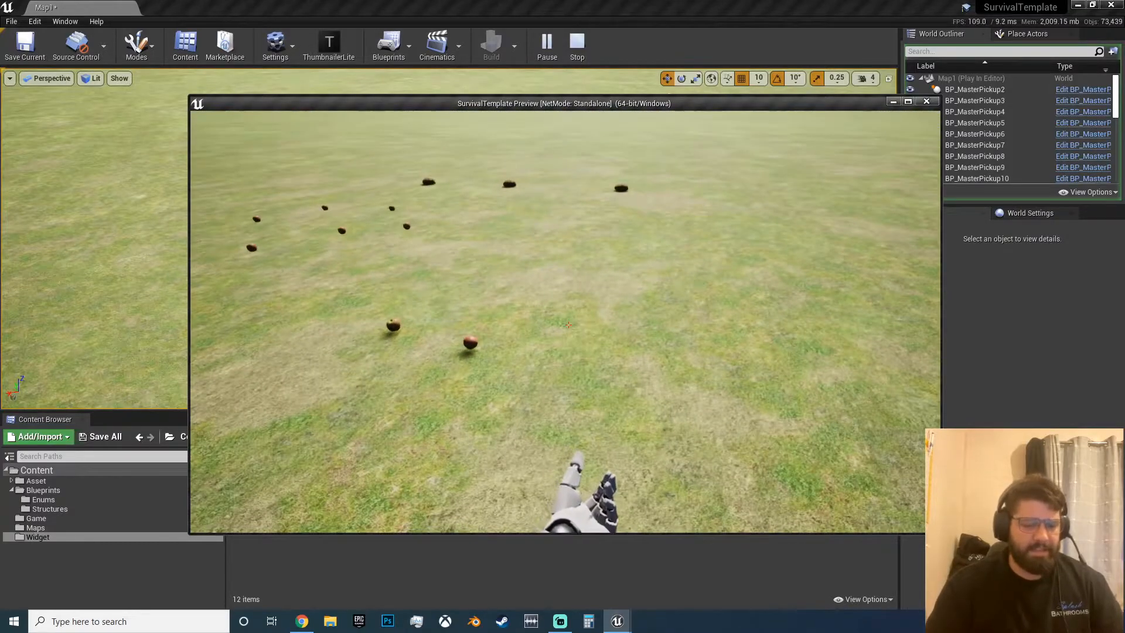
pyautogui.press('Escape')
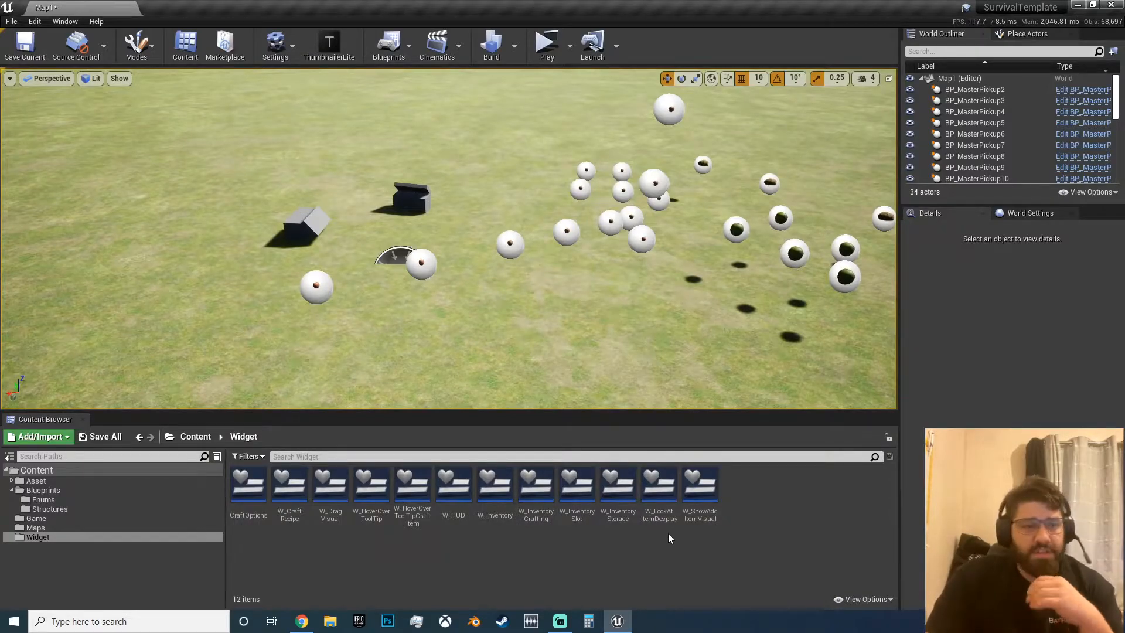
# Step: Look over the W_Inventory, W_InventorySlot and W_CraftRecipe widgets in the Widget folder
pyautogui.click(504, 492)
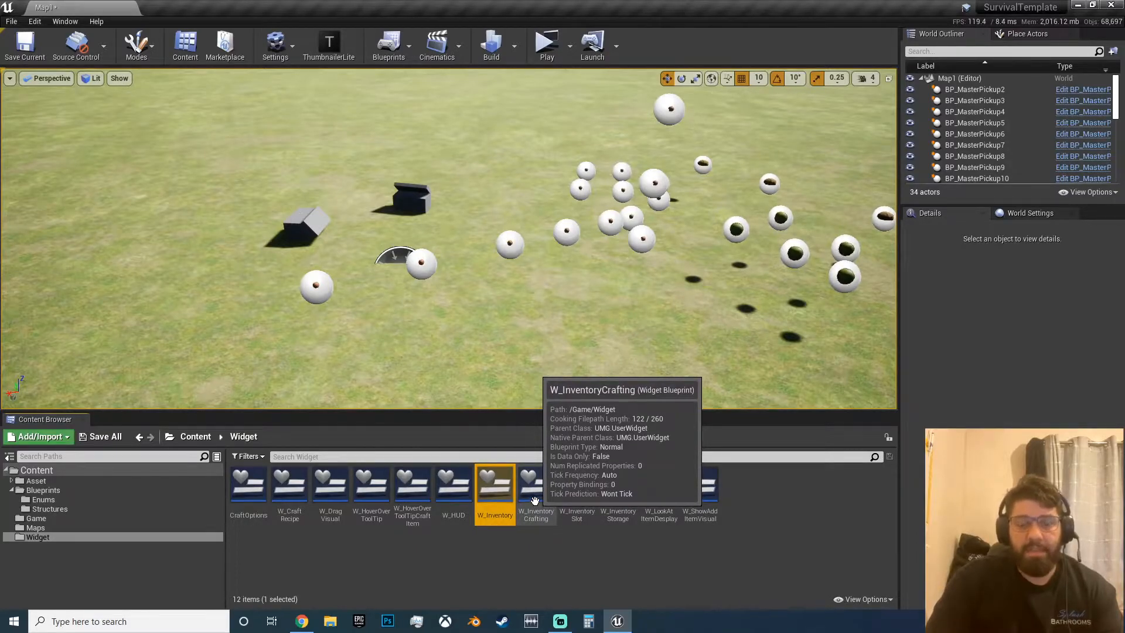
pyautogui.click(575, 498)
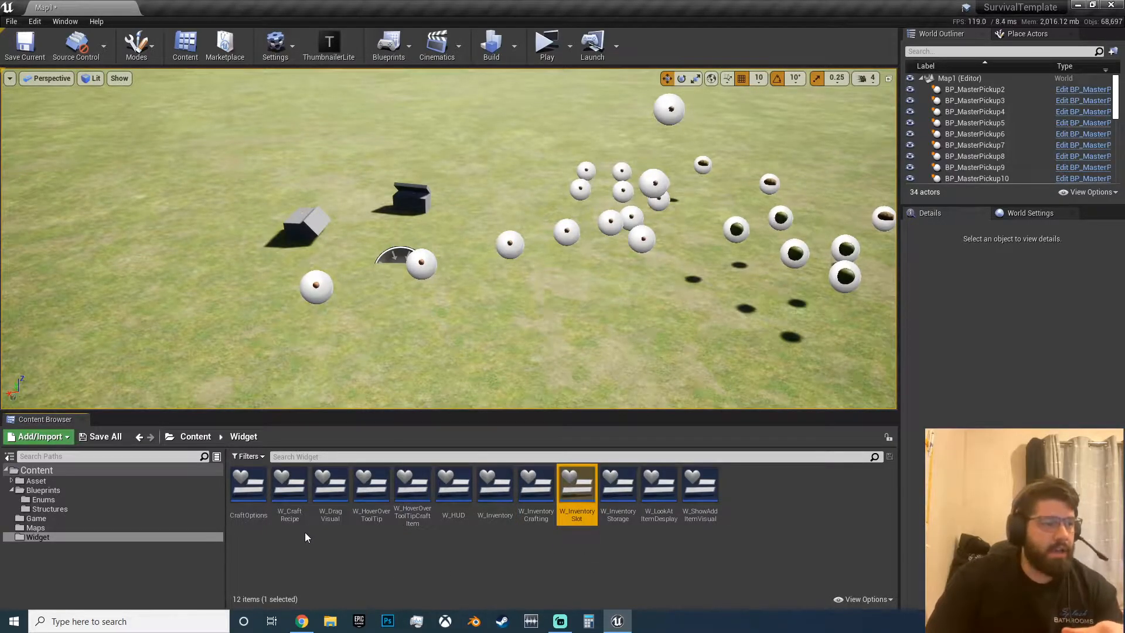
pyautogui.click(289, 491)
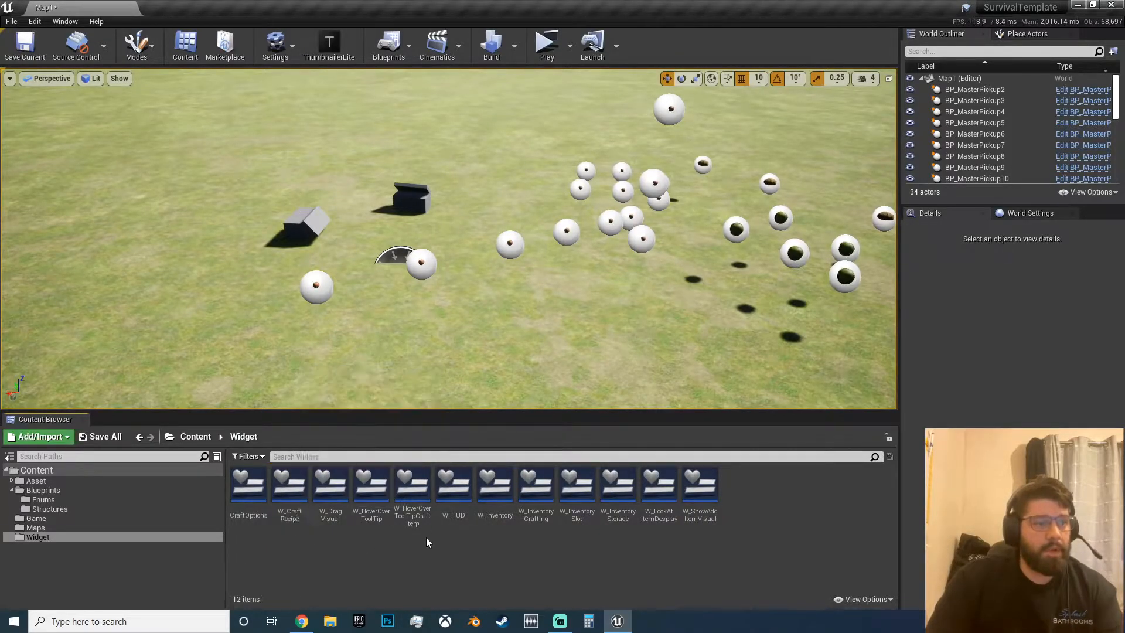
# Step: Open BP_MasterPickup from the Blueprints folder and look over its Watermelon Half graph
pyautogui.click(197, 437)
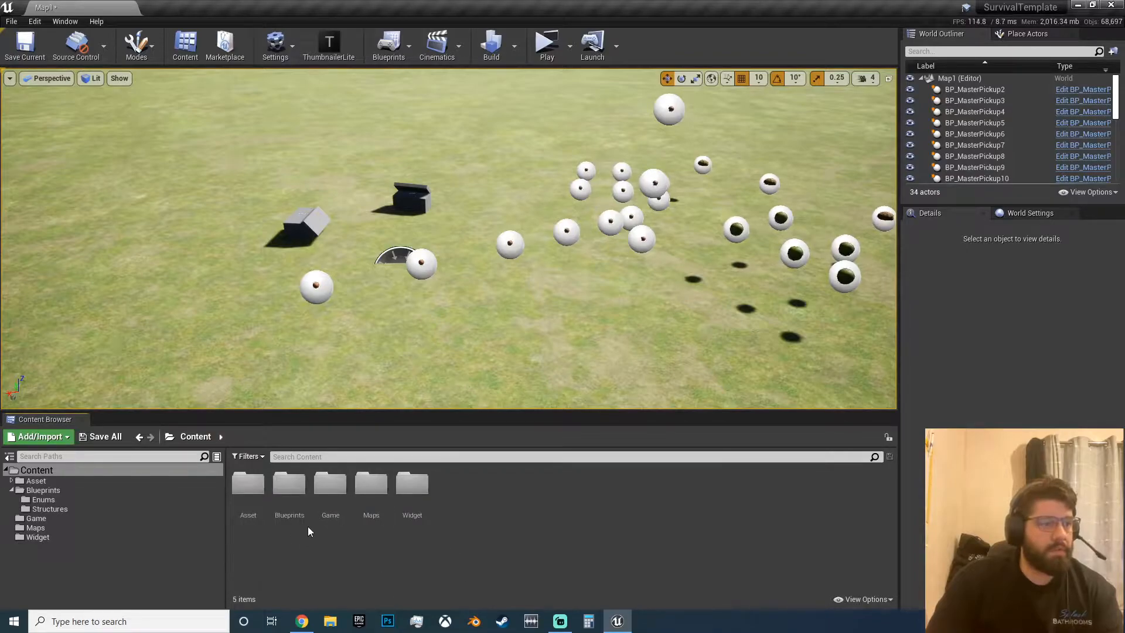
pyautogui.doubleClick(290, 493)
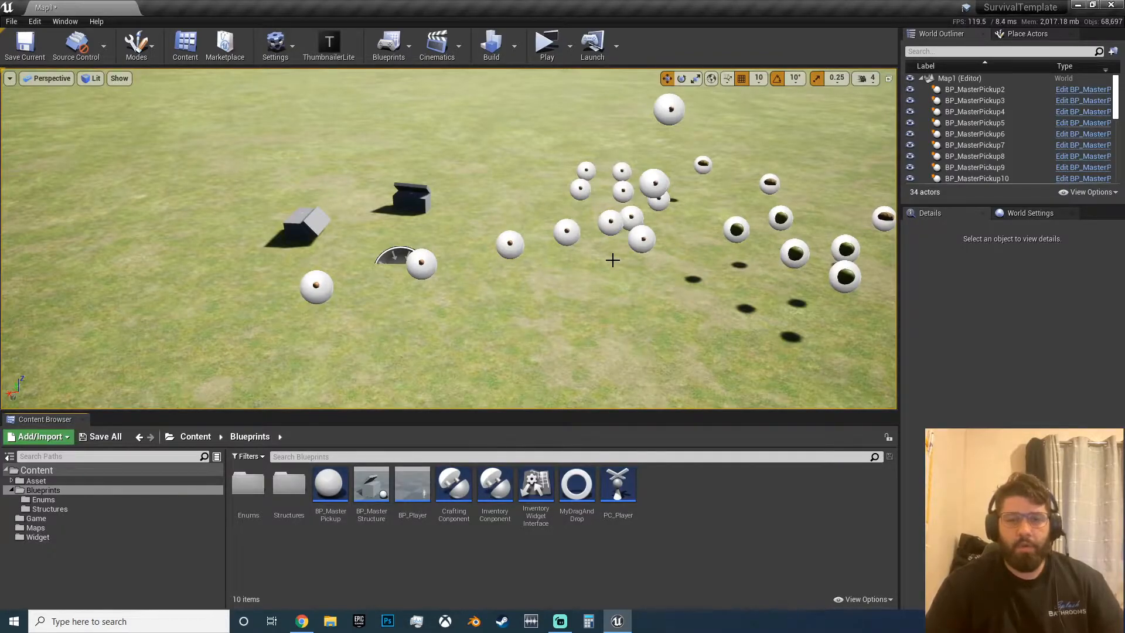
pyautogui.doubleClick(323, 490)
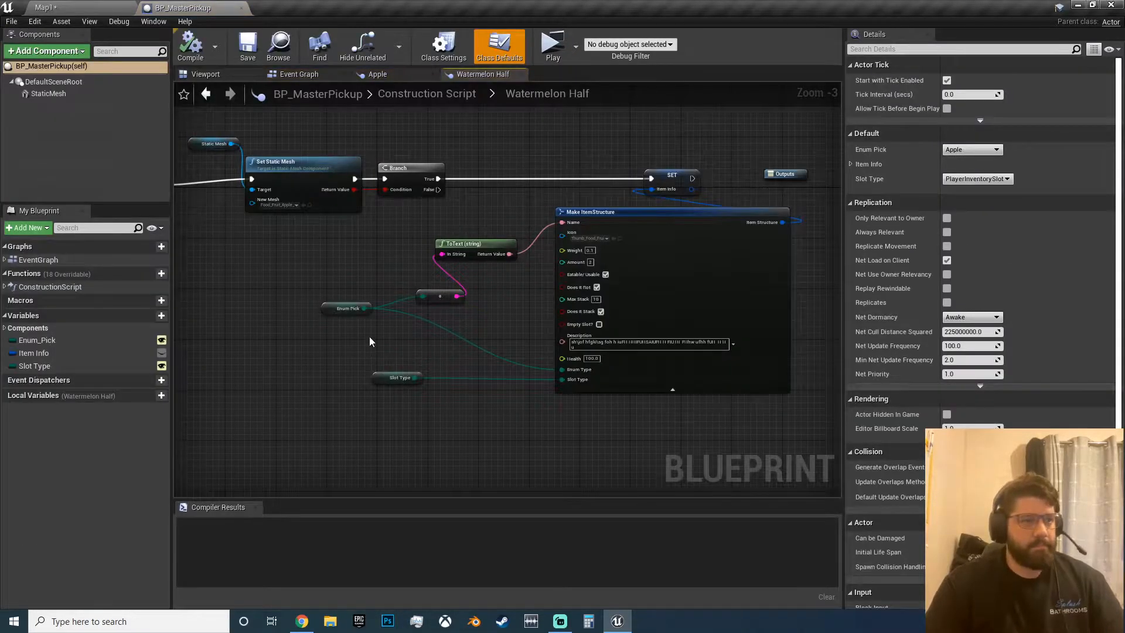
pyautogui.moveTo(258, 337); pyautogui.dragTo(407, 320, button='right')
pyautogui.scroll(-4, 533, 319)
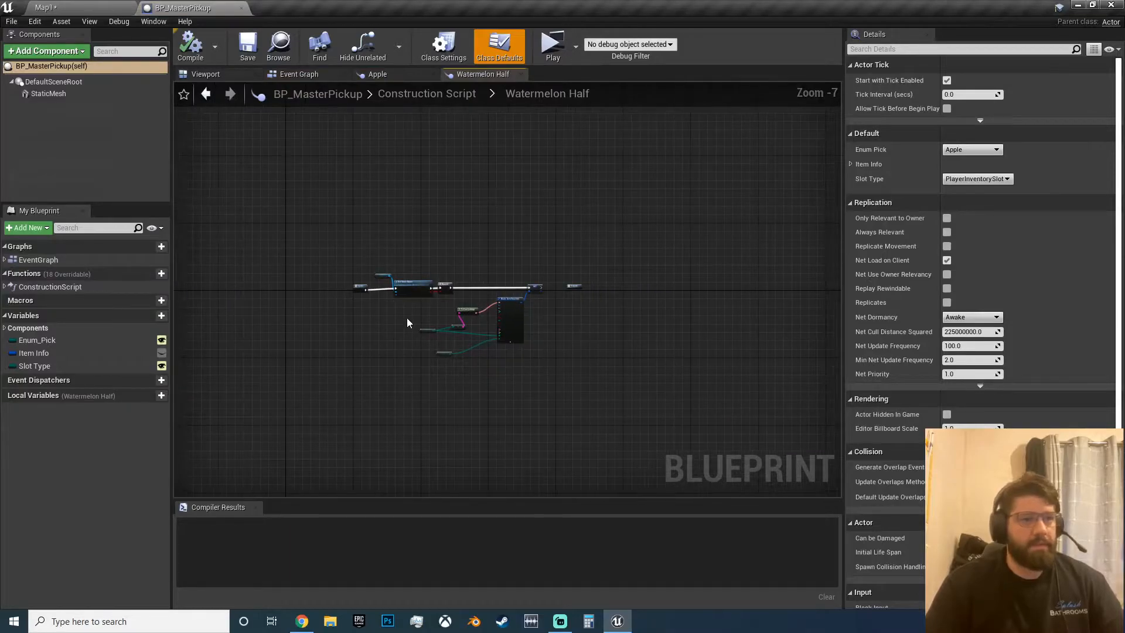
pyautogui.scroll(3, 409, 321)
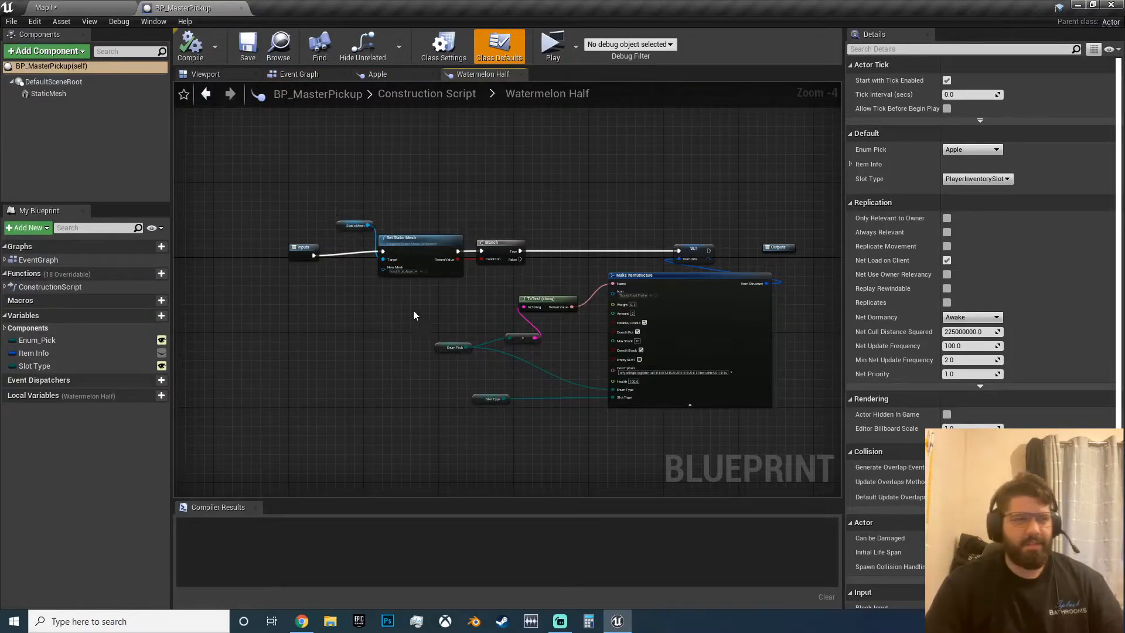
# Step: Go up to the Construction Script of BP_MasterPickup and examine the Enum_ItemList switch and its connections to the food graphs
pyautogui.click(427, 93)
pyautogui.moveTo(625, 361); pyautogui.dragTo(431, 312, button='right')
pyautogui.scroll(-1, 436, 334)
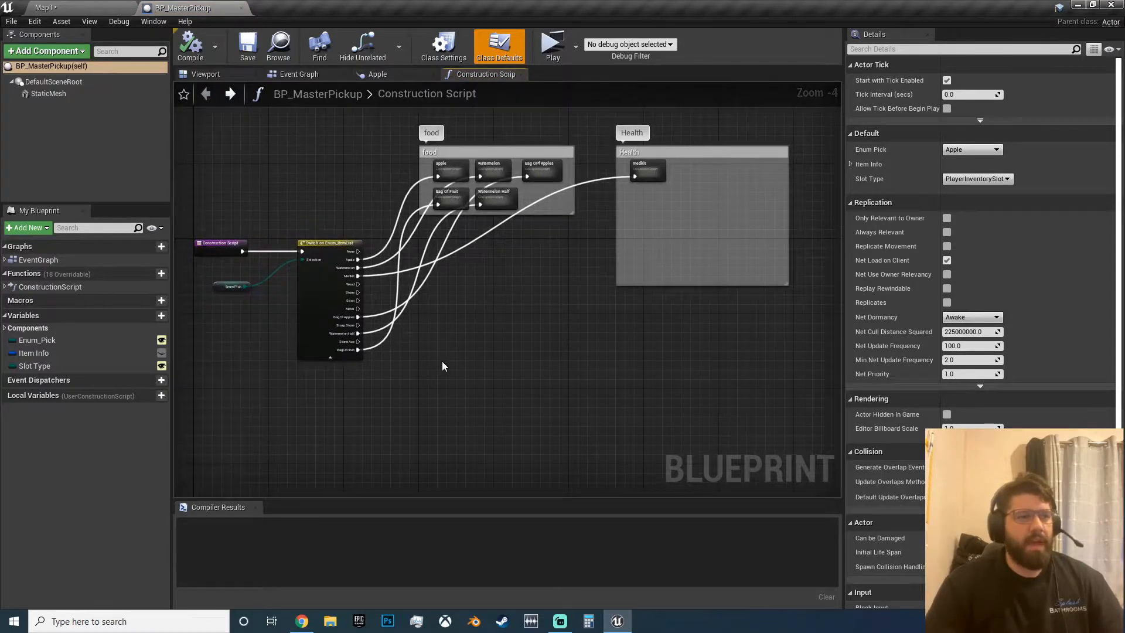
pyautogui.moveTo(443, 362); pyautogui.dragTo(490, 354, button='right')
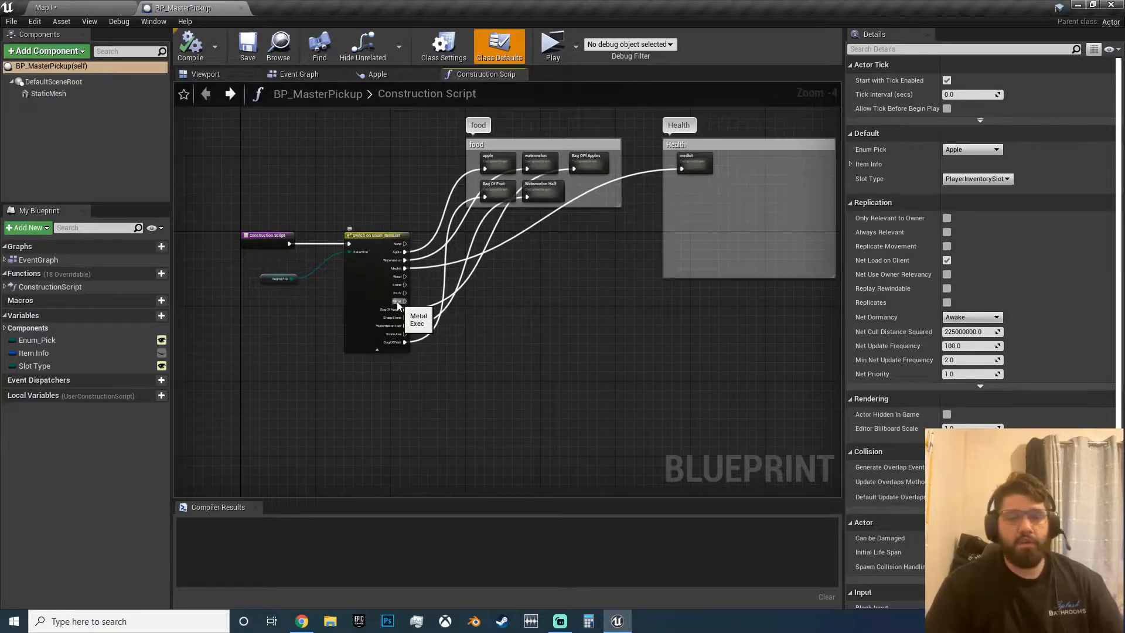
pyautogui.moveTo(551, 229); pyautogui.dragTo(538, 323, button='right')
pyautogui.scroll(4, 493, 293)
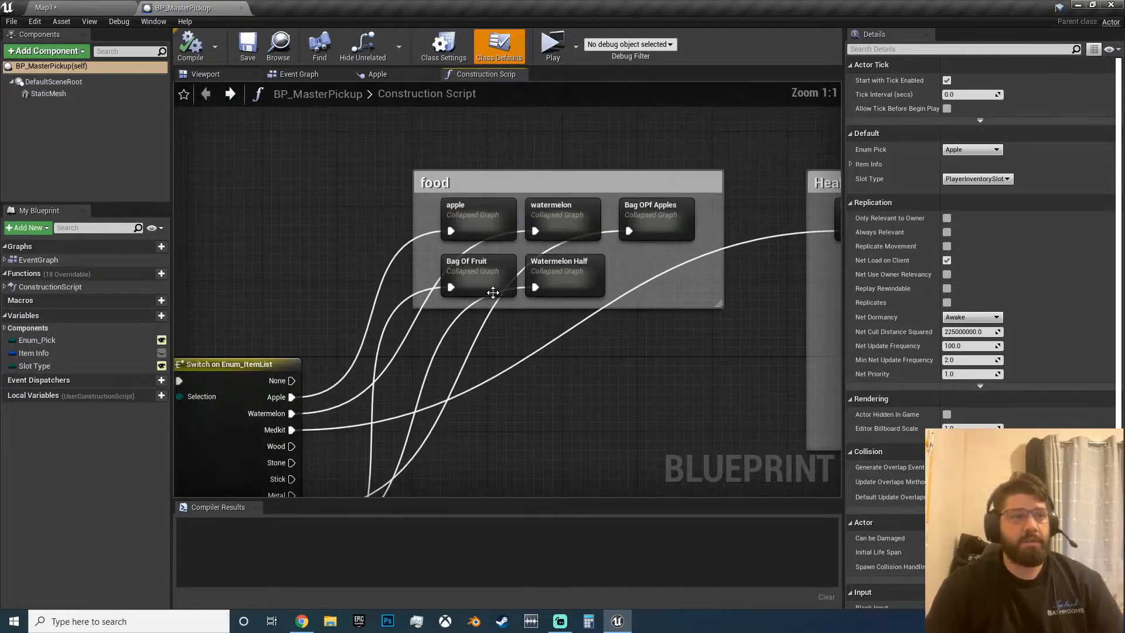
# Step: Select the food comment group with its collapsed graphs and compare it with the Health group
pyautogui.moveTo(399, 143)
pyautogui.mouseDown()
pyautogui.moveTo(666, 320)
pyautogui.moveTo(739, 354)
pyautogui.mouseUp()
pyautogui.moveTo(790, 349); pyautogui.dragTo(512, 306, button='right')
pyautogui.scroll(-3, 512, 301)
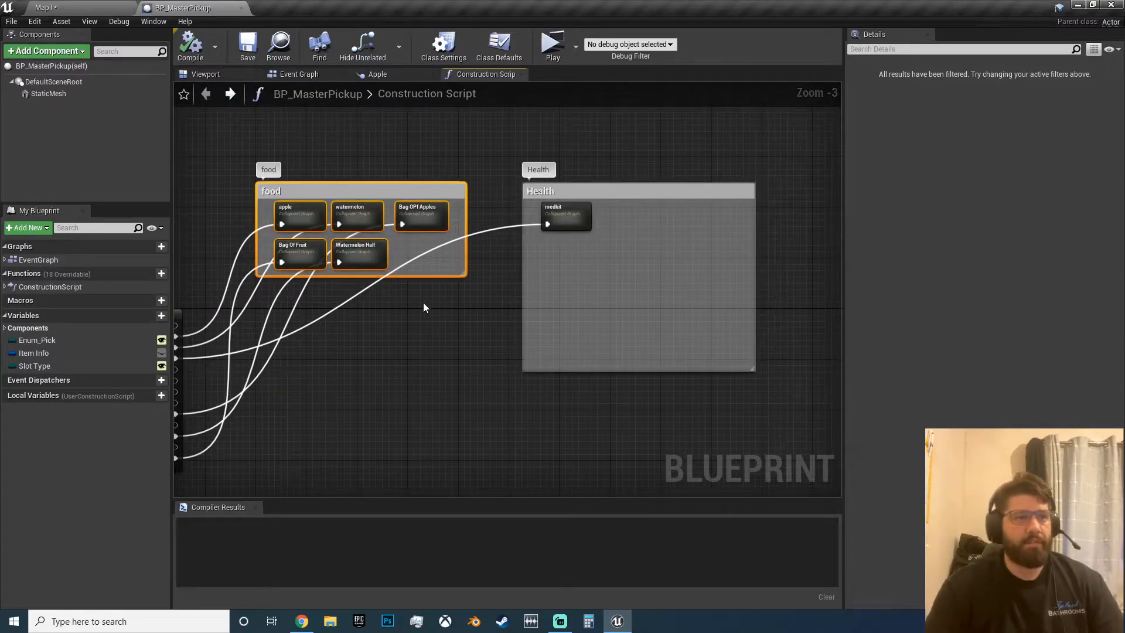
pyautogui.moveTo(424, 303); pyautogui.dragTo(511, 299, button='right')
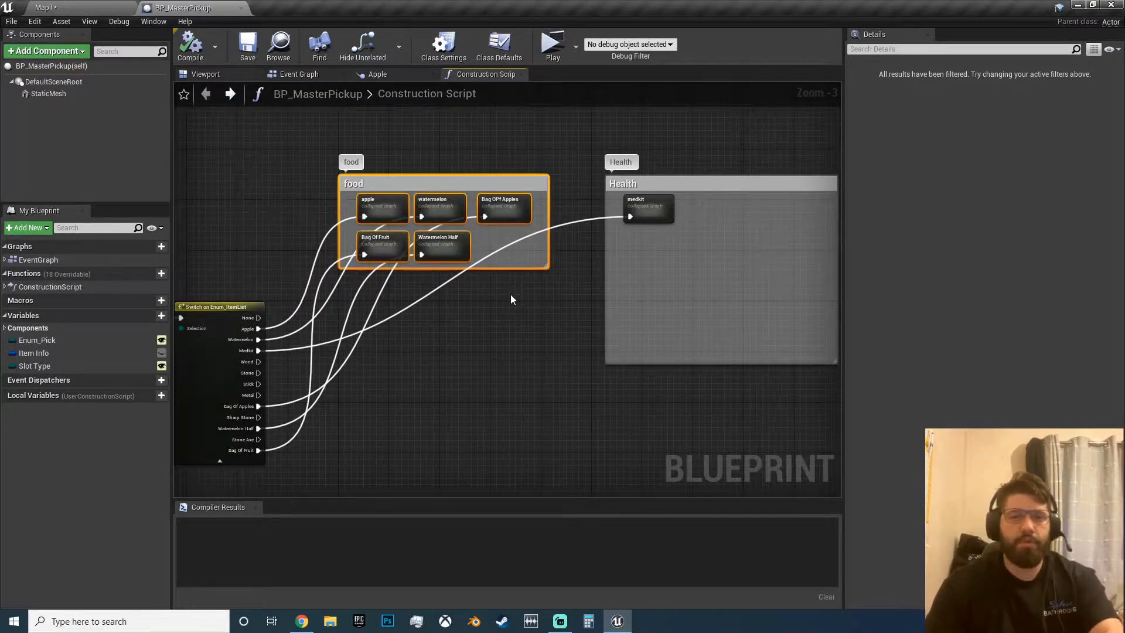
# Step: Open the apple collapsed graph, examine its Make ItemStructure node, and return to the Construction Script
pyautogui.doubleClick(385, 208)
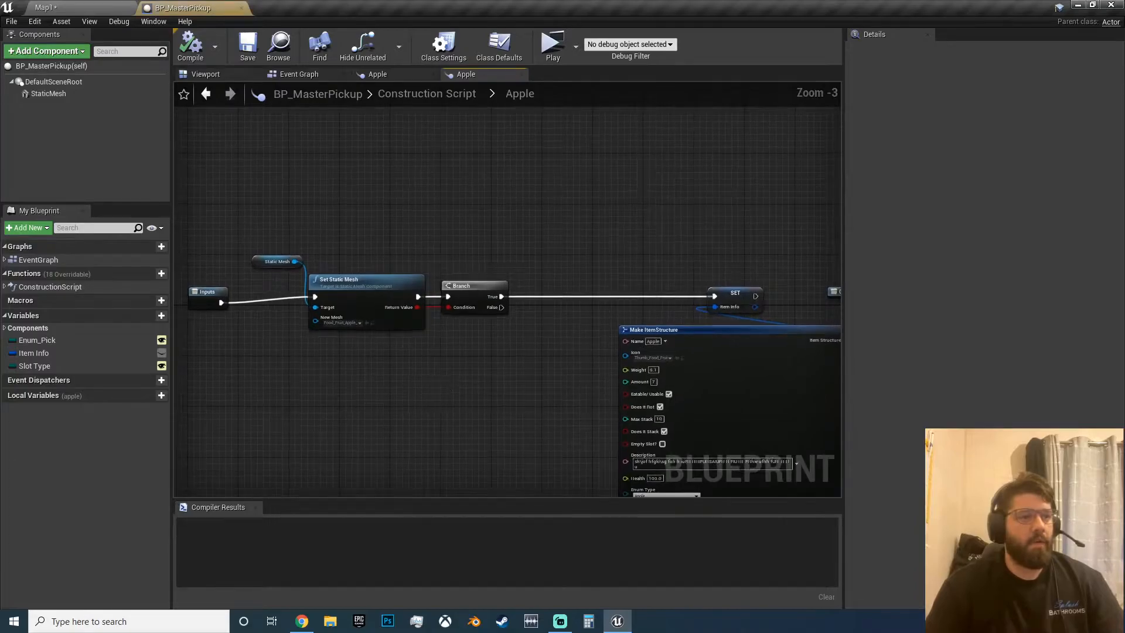
pyautogui.moveTo(596, 364); pyautogui.dragTo(422, 210, button='right')
pyautogui.moveTo(415, 187); pyautogui.dragTo(413, 318)
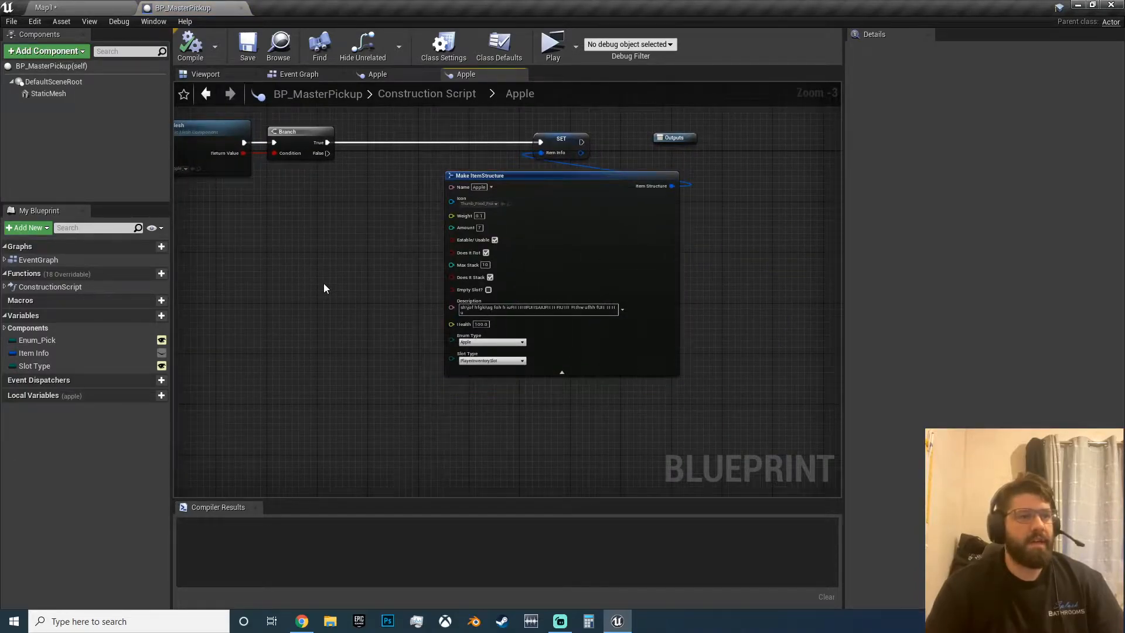
pyautogui.doubleClick(323, 283)
# Step: Open the Watermelon Half collapsed graph, examine how Enum Pick and Slot Type feed Make ItemStructure, and return to the Construction Script
pyautogui.doubleClick(440, 244)
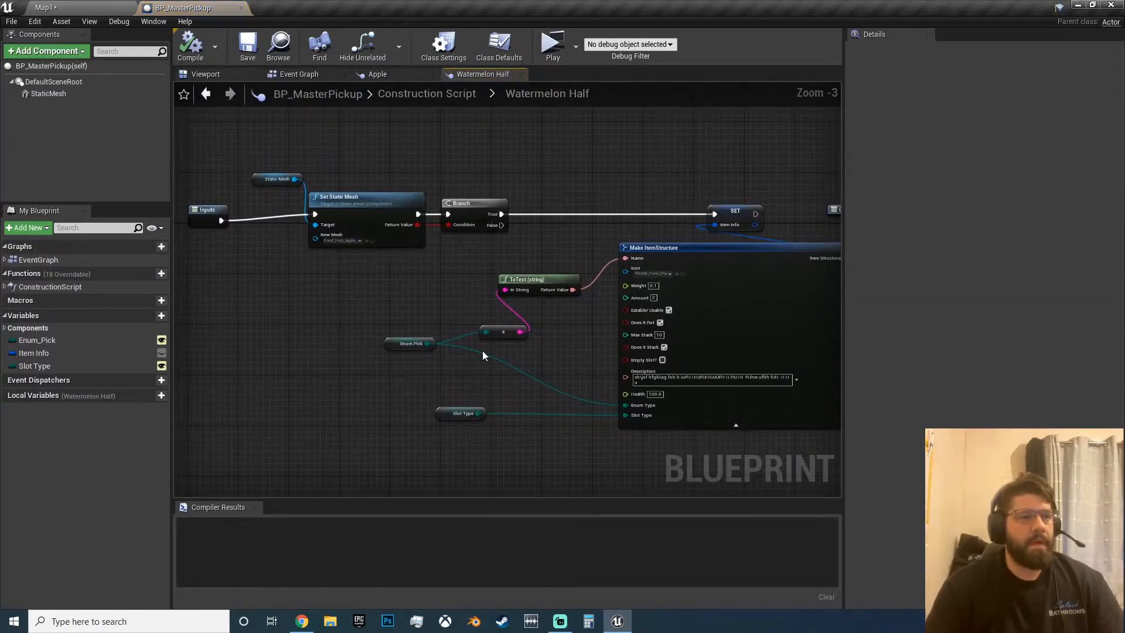
pyautogui.moveTo(360, 252); pyautogui.dragTo(392, 314)
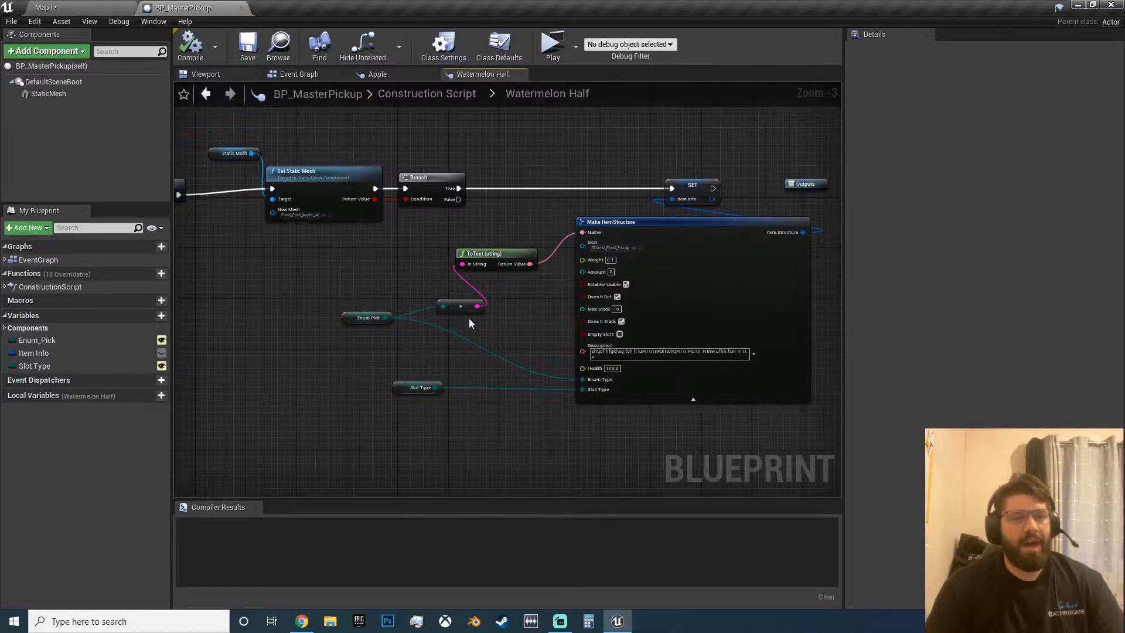
pyautogui.moveTo(470, 319); pyautogui.dragTo(359, 309, button='right')
pyautogui.scroll(3, 466, 290)
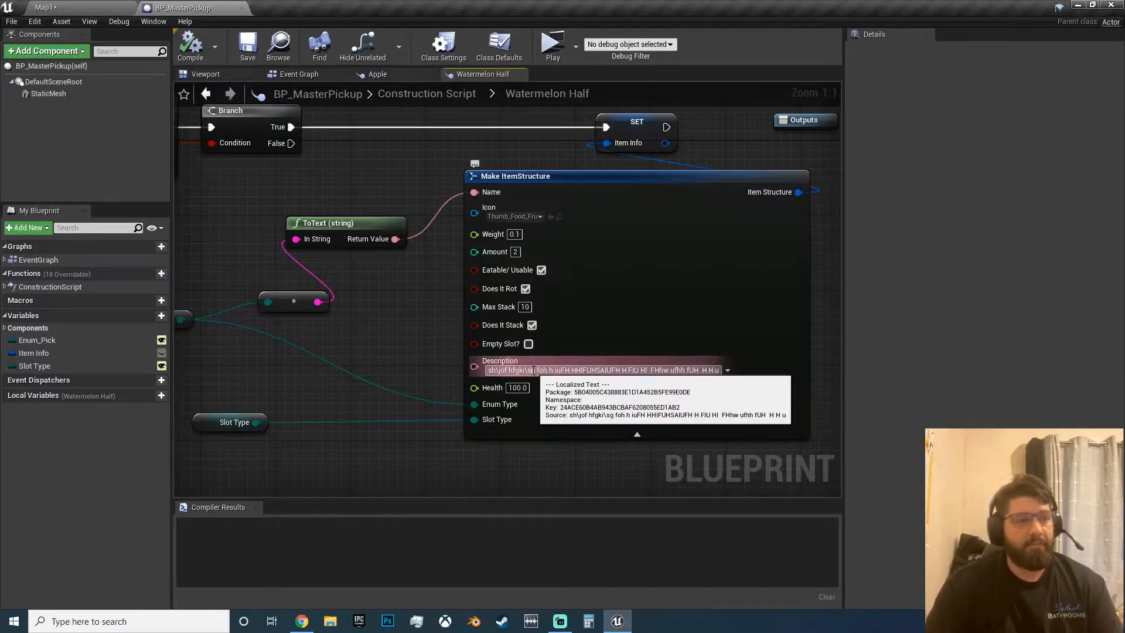
pyautogui.moveTo(406, 344); pyautogui.dragTo(594, 308, button='right')
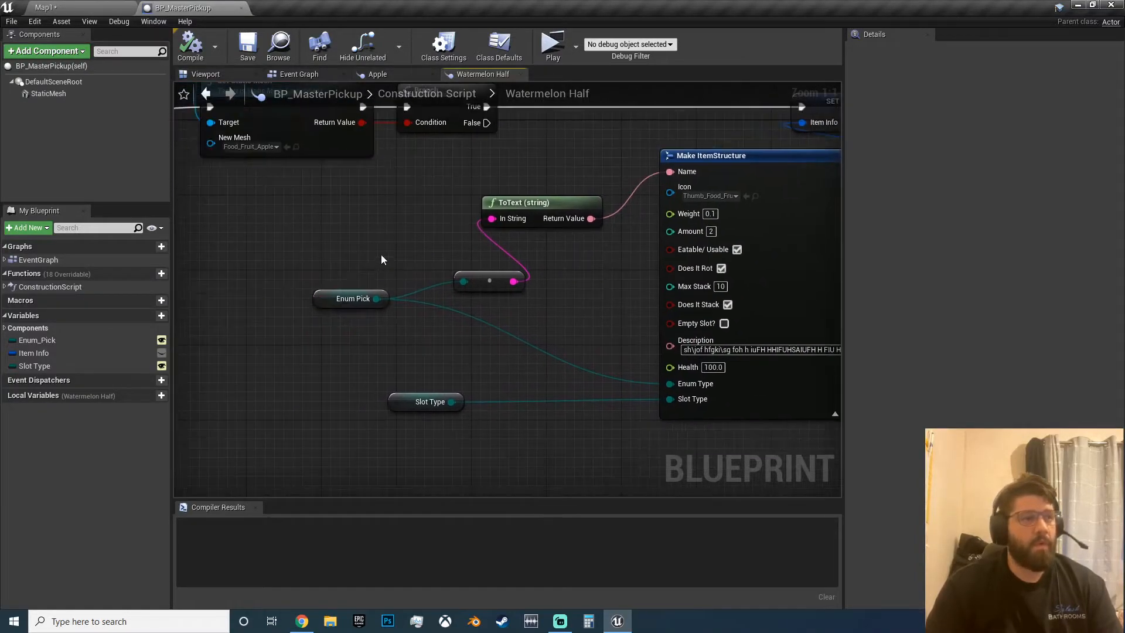
pyautogui.moveTo(381, 255); pyautogui.dragTo(422, 308, button='right')
pyautogui.doubleClick(423, 303)
pyautogui.moveTo(561, 403); pyautogui.dragTo(591, 360, button='right')
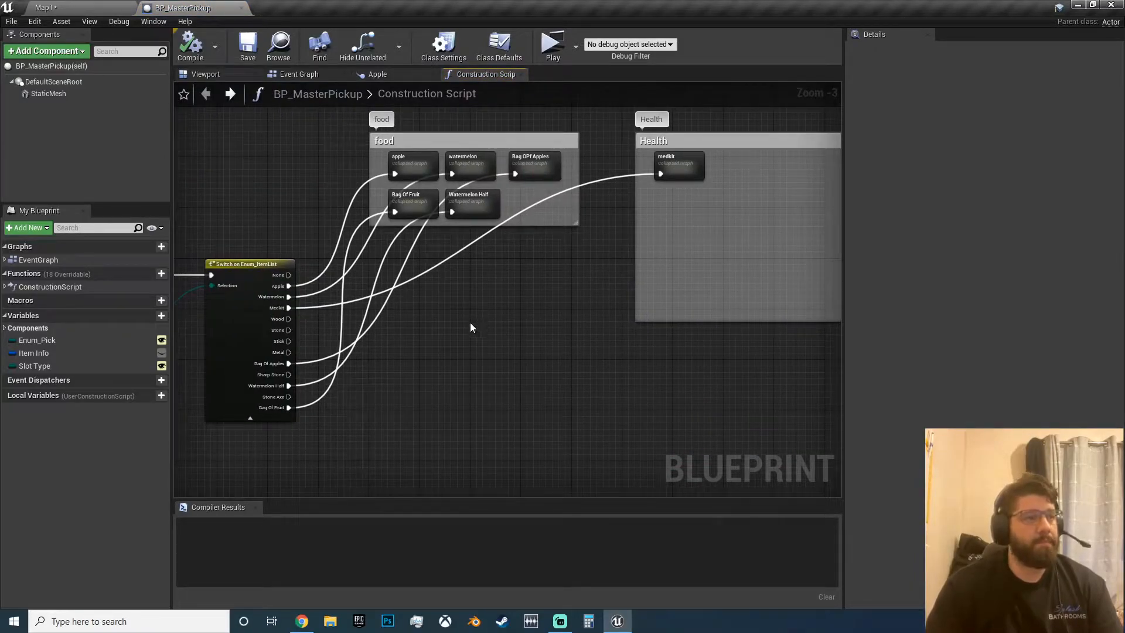
# Step: Go back to the Map1 level and open Enum_ItemList from the Enums folder to view its item entries
pyautogui.click(117, 8)
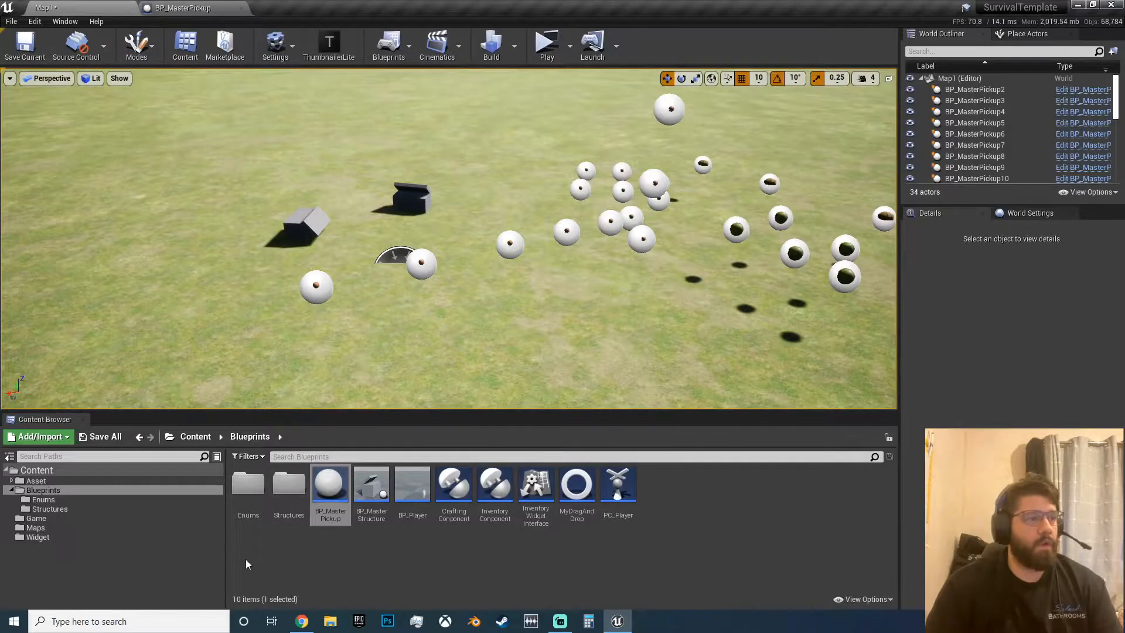
pyautogui.doubleClick(247, 498)
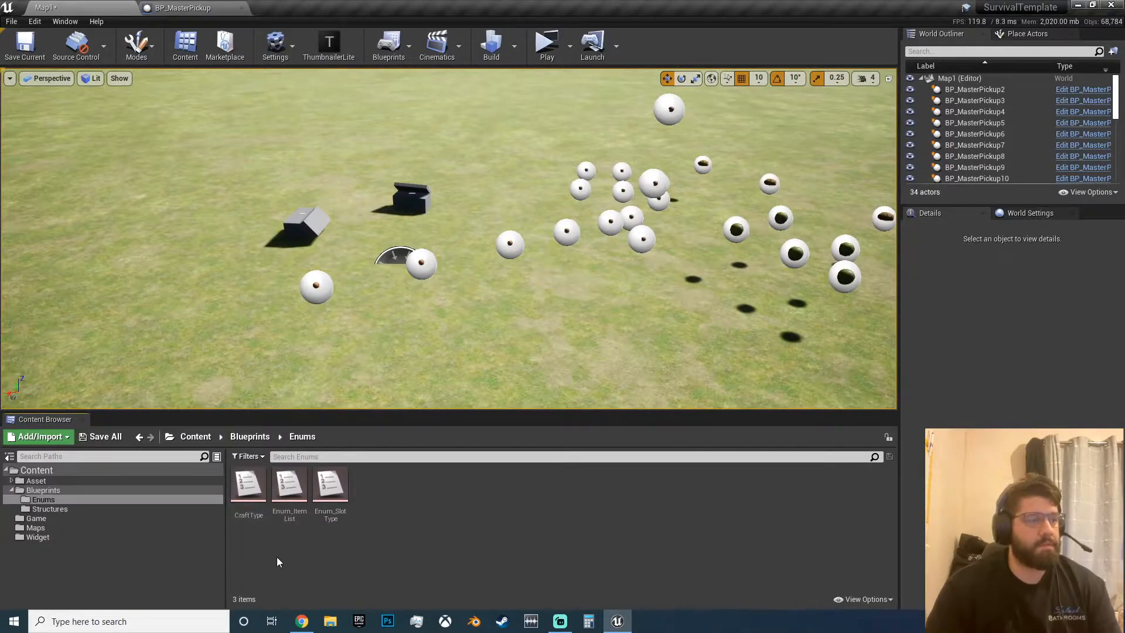
pyautogui.doubleClick(290, 485)
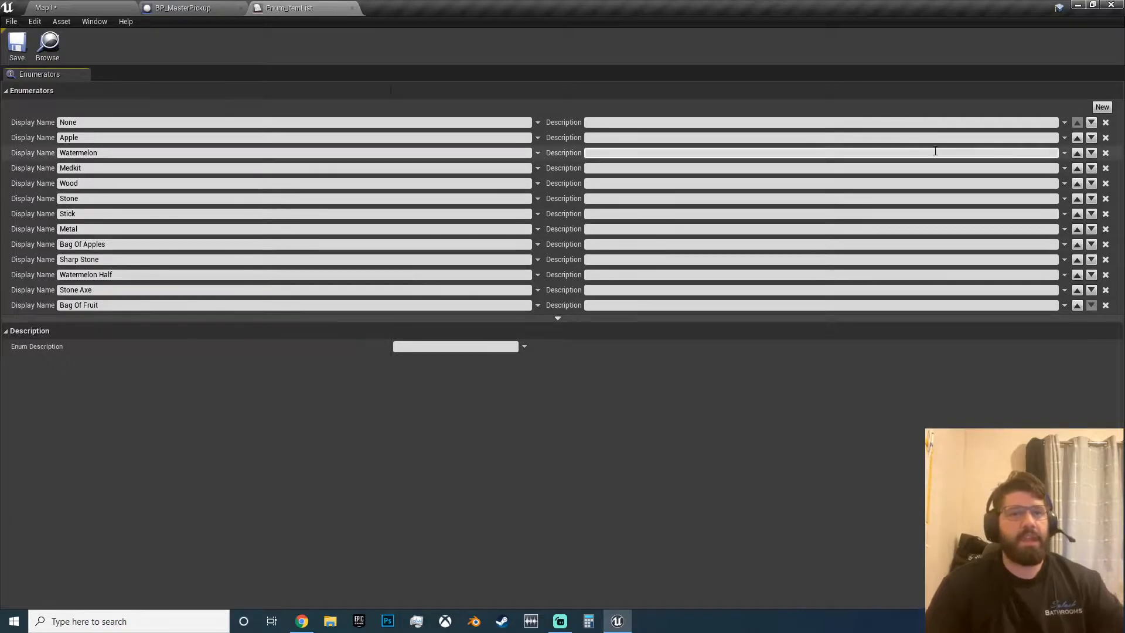
# Step: Add a new enumerator named Sword to the end of Enum_ItemList, save the enum and close it
pyautogui.click(1103, 108)
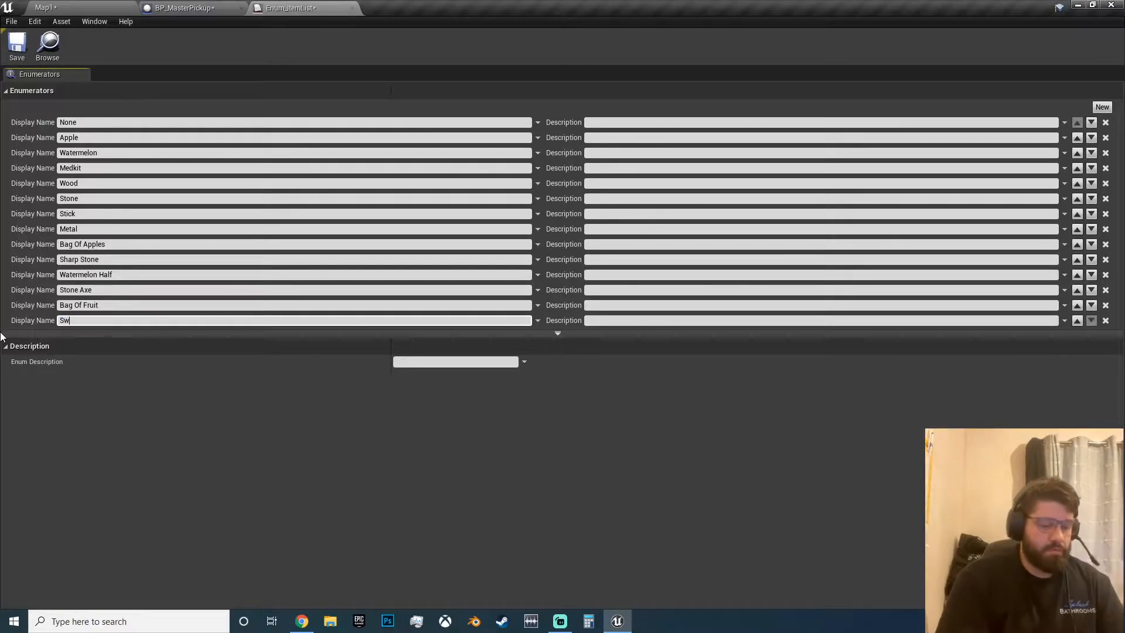
pyautogui.press('Return')
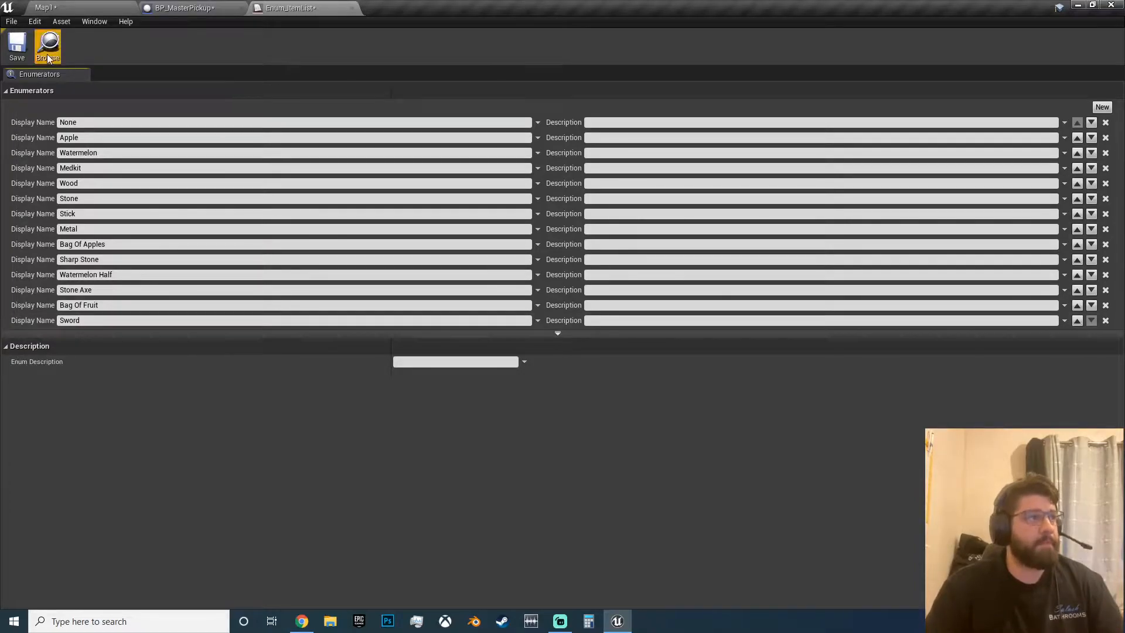
pyautogui.click(17, 47)
pyautogui.click(352, 7)
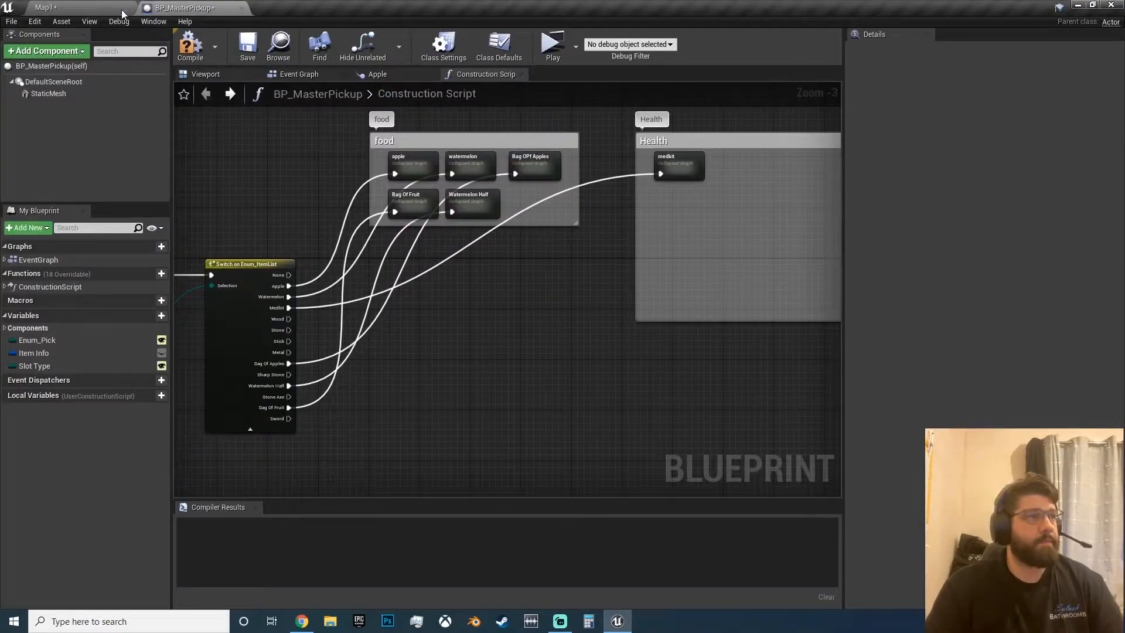
# Step: Return to the Map1 level, run a play preview to look at the placed pickups, and stop it
pyautogui.click(102, 9)
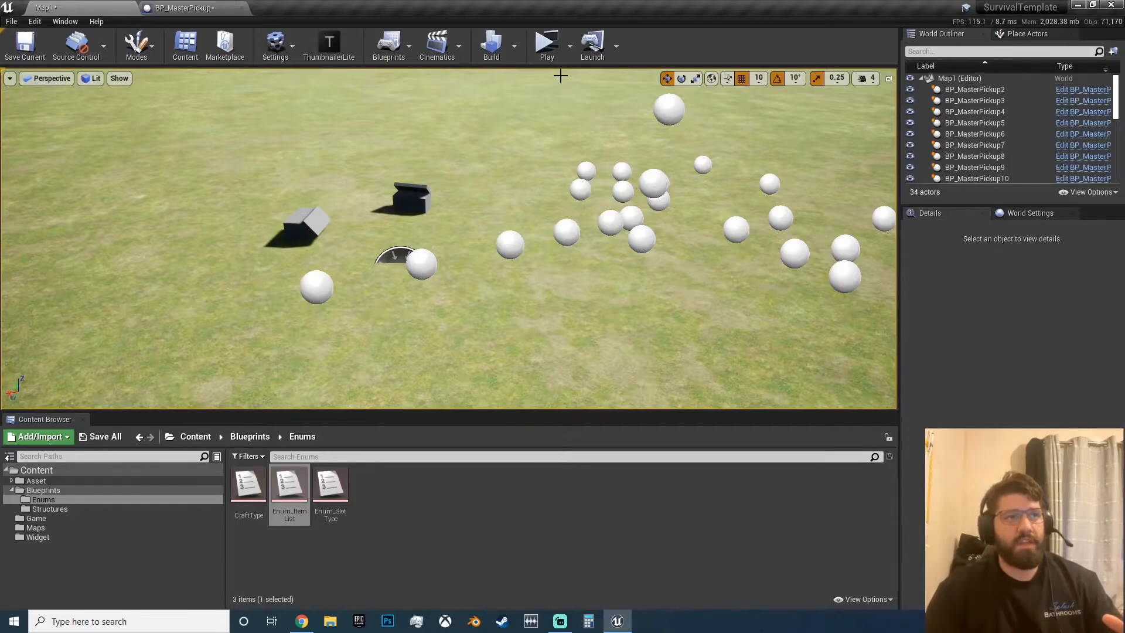
pyautogui.hotkey('alt', 'p')
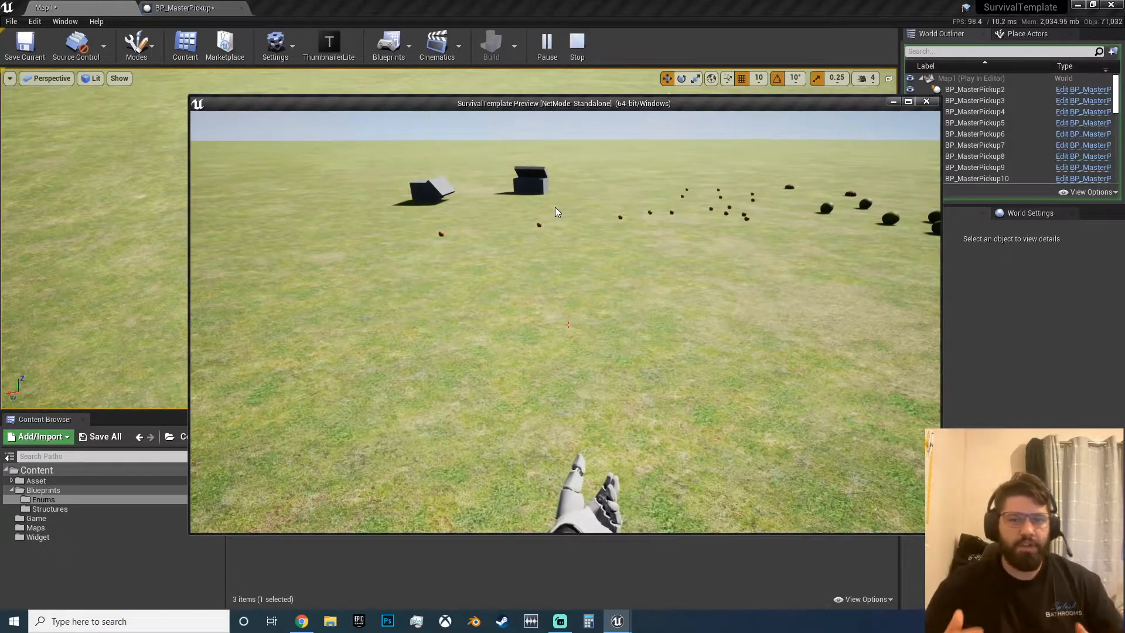
pyautogui.click(922, 105)
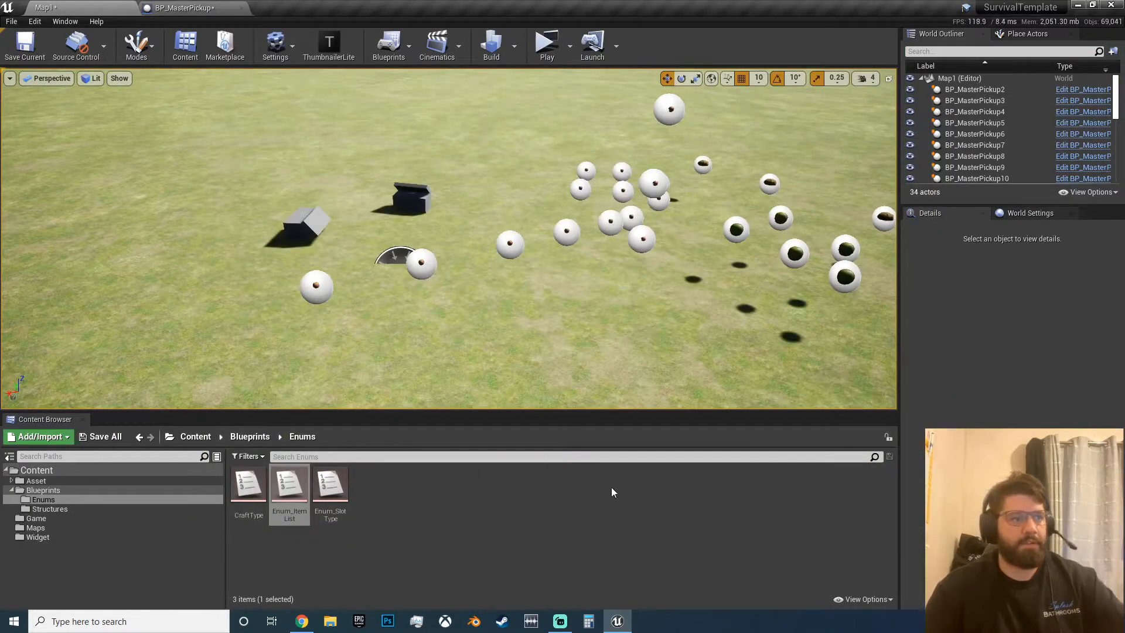
pyautogui.click(530, 507)
# Step: Duplicate the Watermelon Half collapsed graph into the empty area below the food group in BP_MasterPickup's Construction Script
pyautogui.click(183, 8)
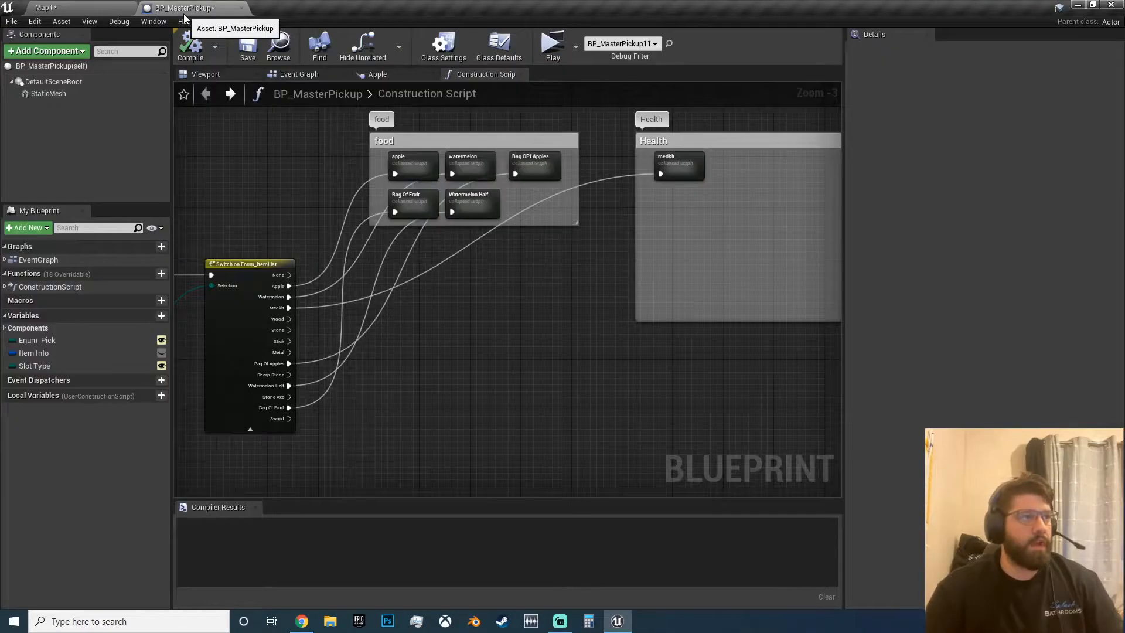
pyautogui.moveTo(305, 408); pyautogui.dragTo(379, 320, button='right')
pyautogui.moveTo(363, 330); pyautogui.dragTo(542, 122)
pyautogui.moveTo(542, 122); pyautogui.dragTo(455, 143, button='right')
pyautogui.click(501, 153)
pyautogui.hotkey('ctrl', 'c')
pyautogui.hotkey('ctrl', 'v')
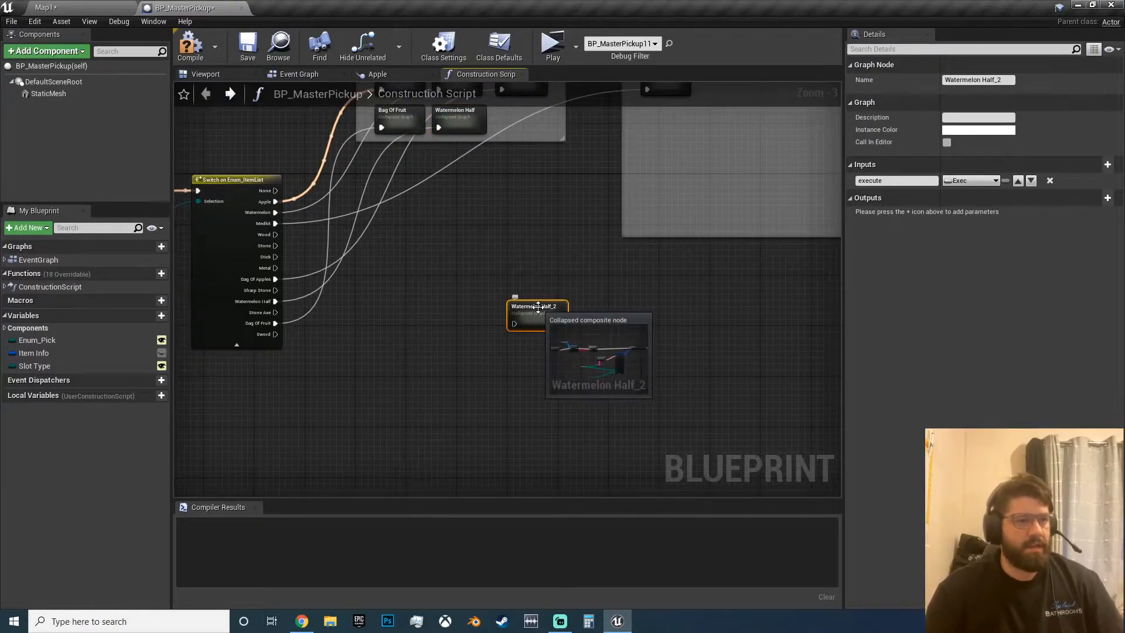
# Step: Rename the copied collapsed graph to Sword and connect it to the Sword output of the Switch on Enum_ItemList node
pyautogui.click(538, 307)
pyautogui.doubleClick(539, 305)
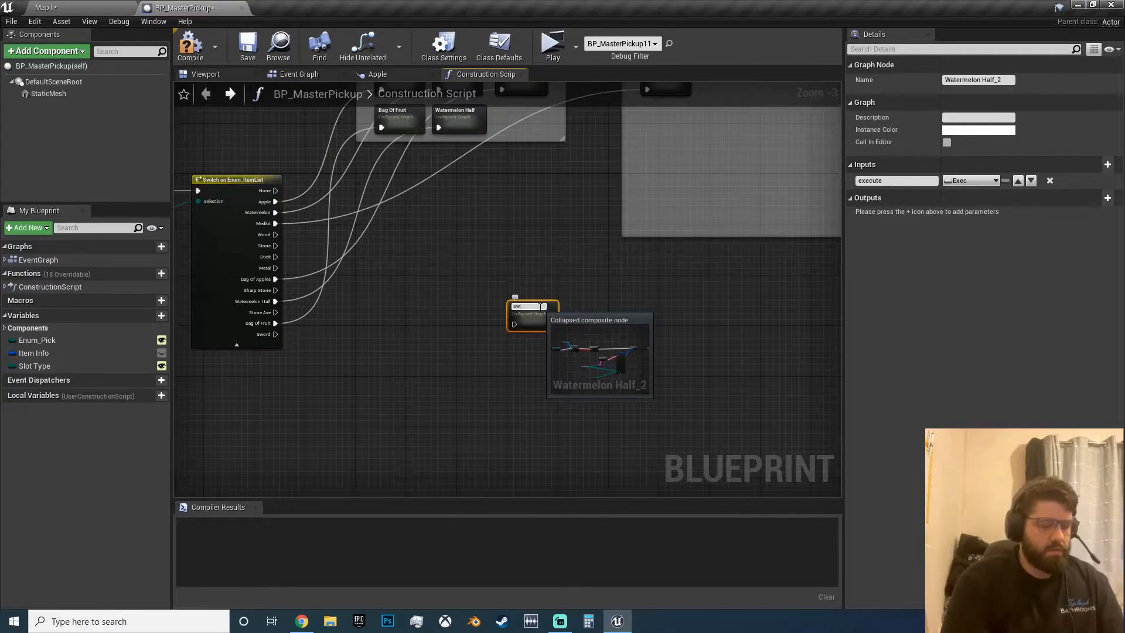
pyautogui.write('Sword')
pyautogui.press('Return')
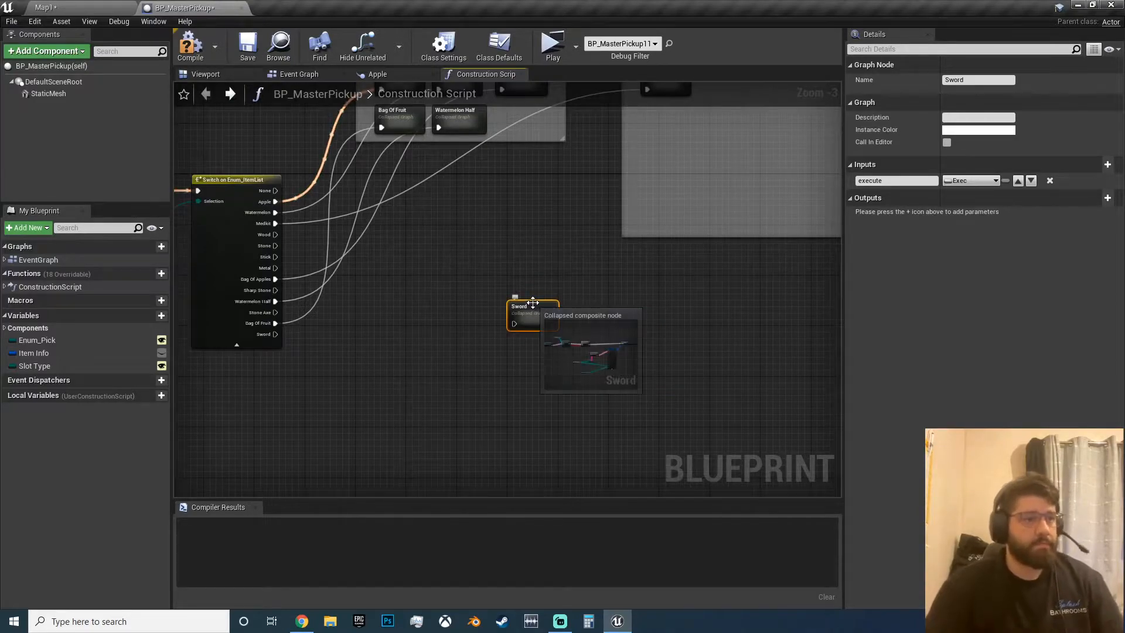
pyautogui.moveTo(516, 323); pyautogui.dragTo(275, 334)
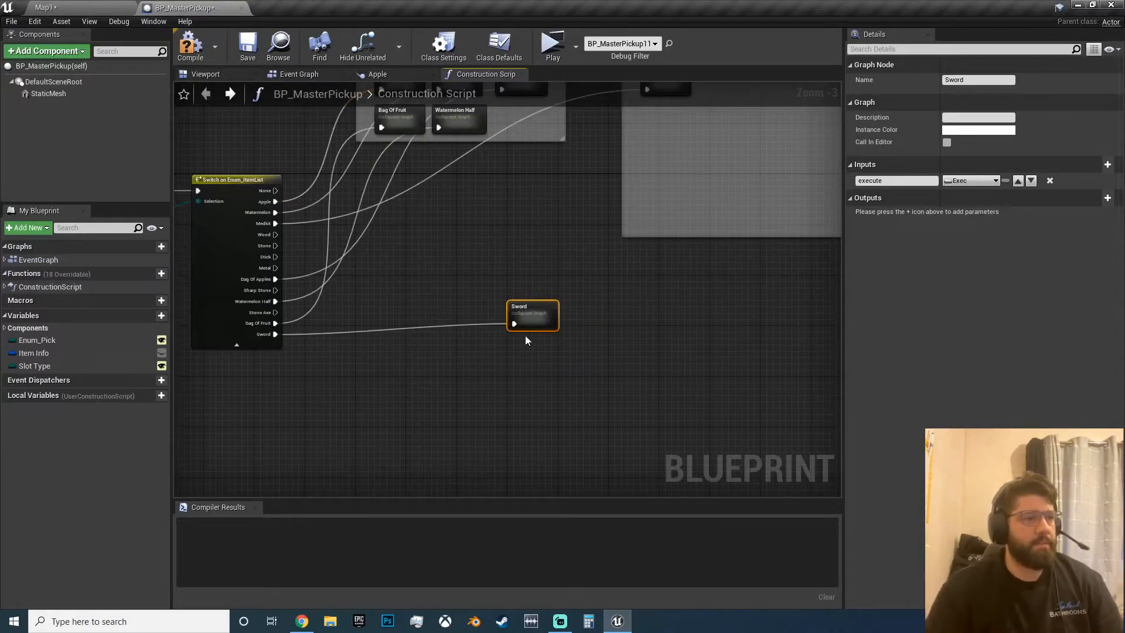
# Step: Open the Sword collapsed graph and view the available Icon textures on its Make ItemStructure node without choosing one
pyautogui.doubleClick(534, 310)
pyautogui.scroll(3, 554, 352)
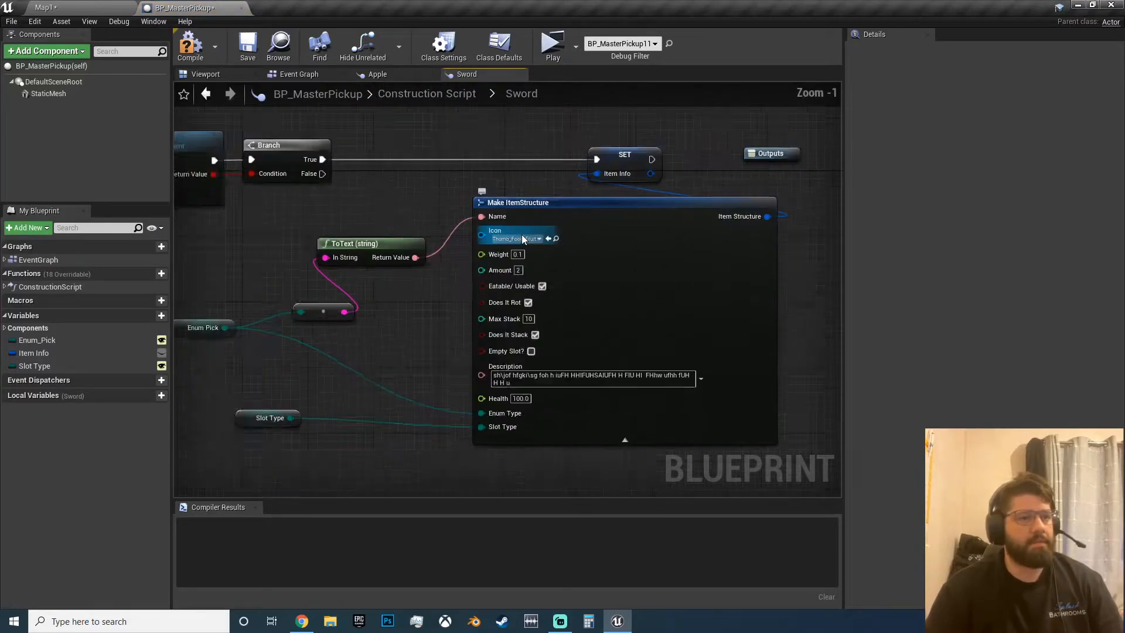
pyautogui.click(516, 238)
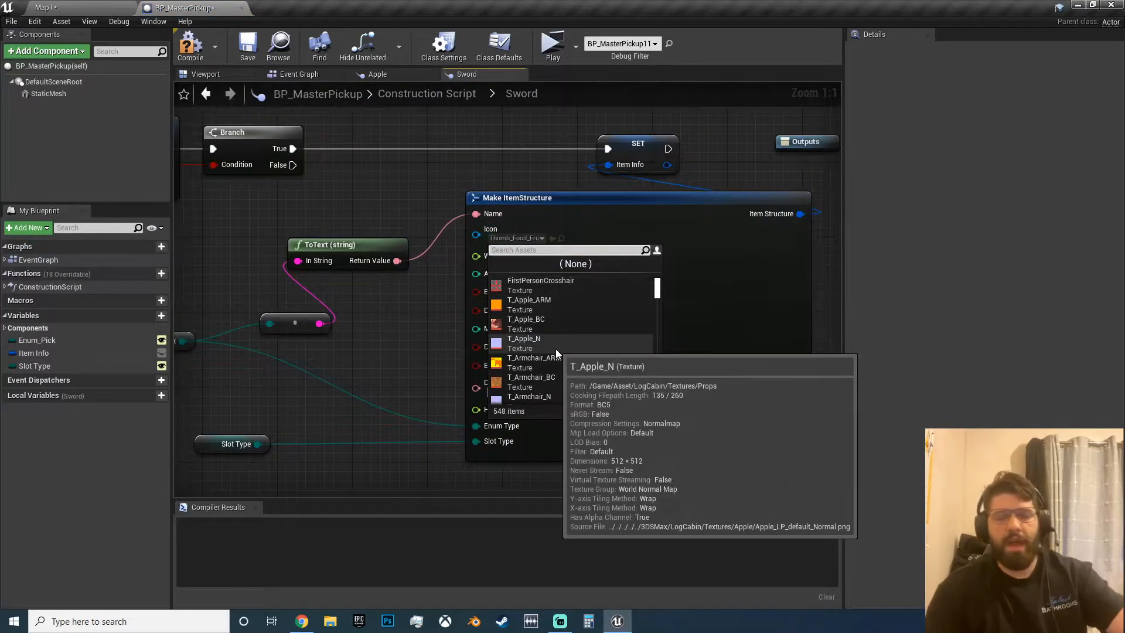
pyautogui.click(431, 339)
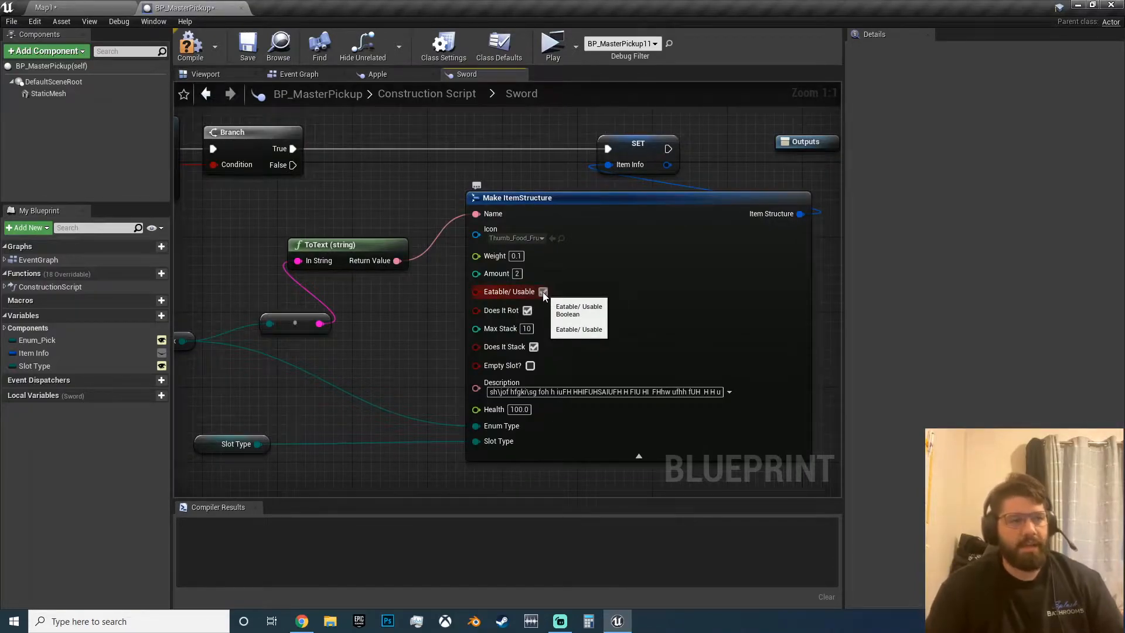
# Step: Turn off Does It Stack and set Max Stack to 1 on the Sword's Make ItemStructure node
pyautogui.click(528, 311)
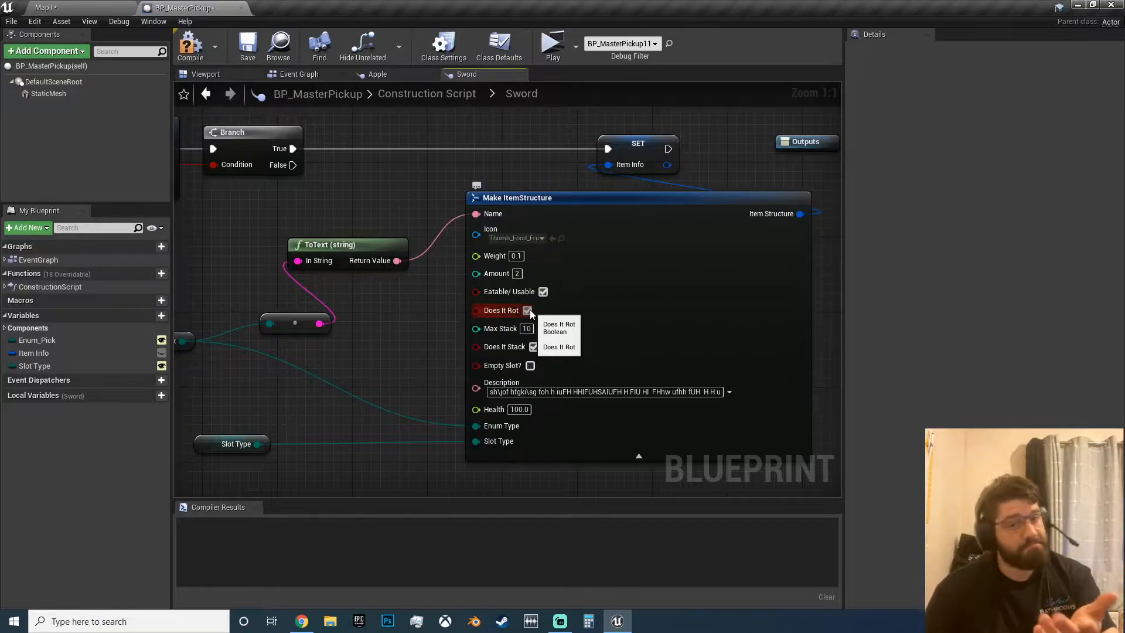
pyautogui.click(534, 347)
pyautogui.click(526, 328)
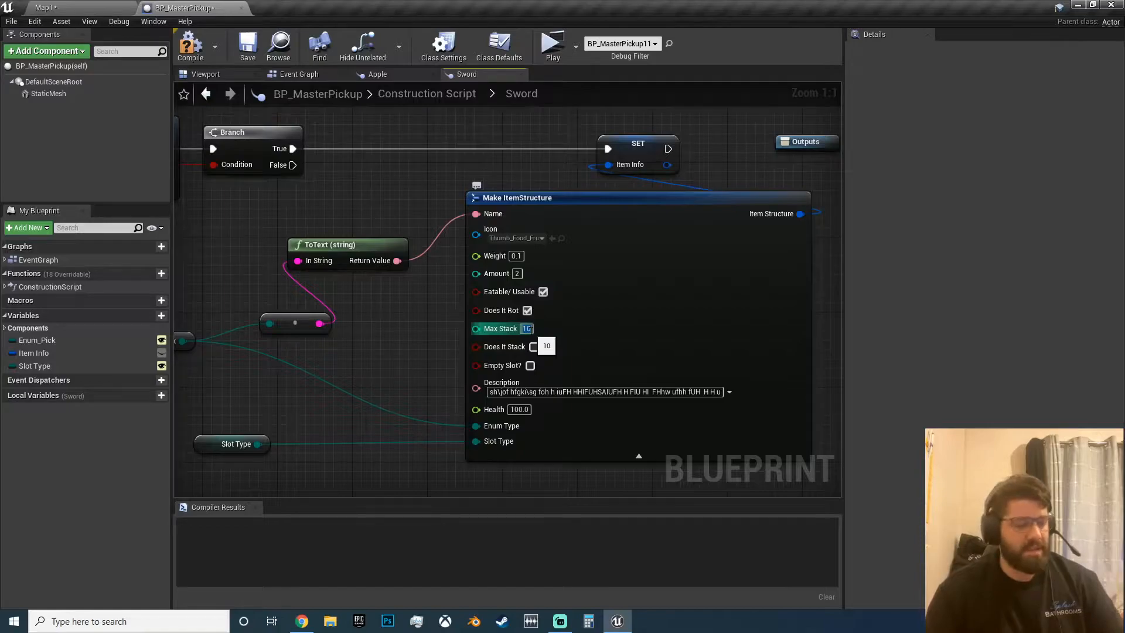
pyautogui.write('1')
pyautogui.click(555, 328)
pyautogui.moveTo(456, 353); pyautogui.dragTo(425, 339, button='right')
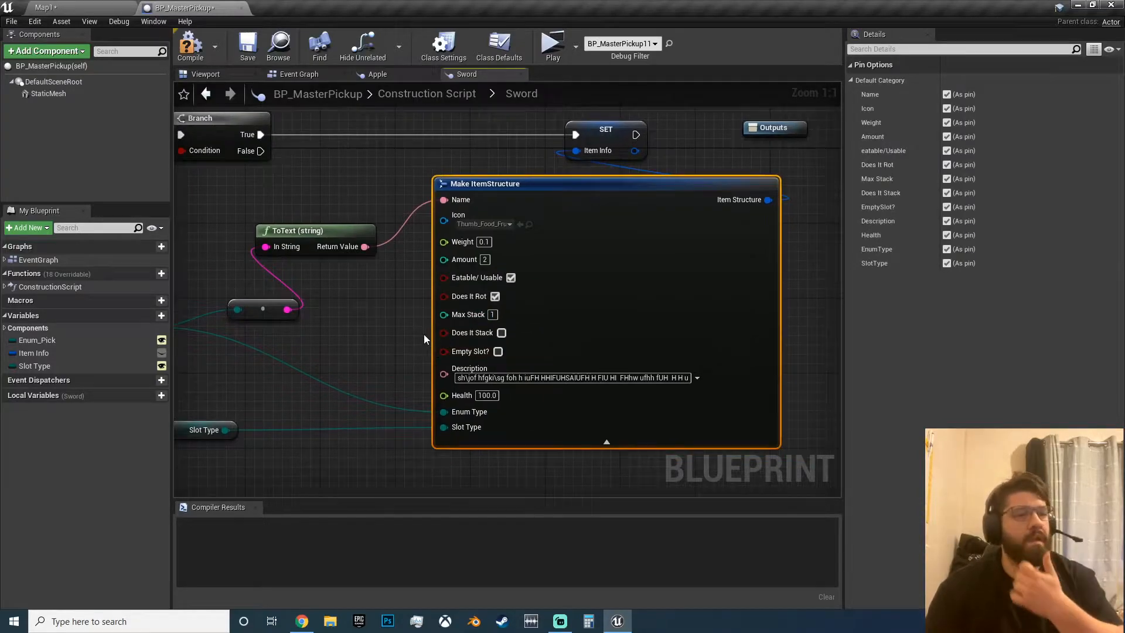
# Step: Set the Sword's description to "Very Sharp Big Knife Wow", and compile and save BP_MasterPickup
pyautogui.moveTo(558, 342); pyautogui.dragTo(557, 297, button='right')
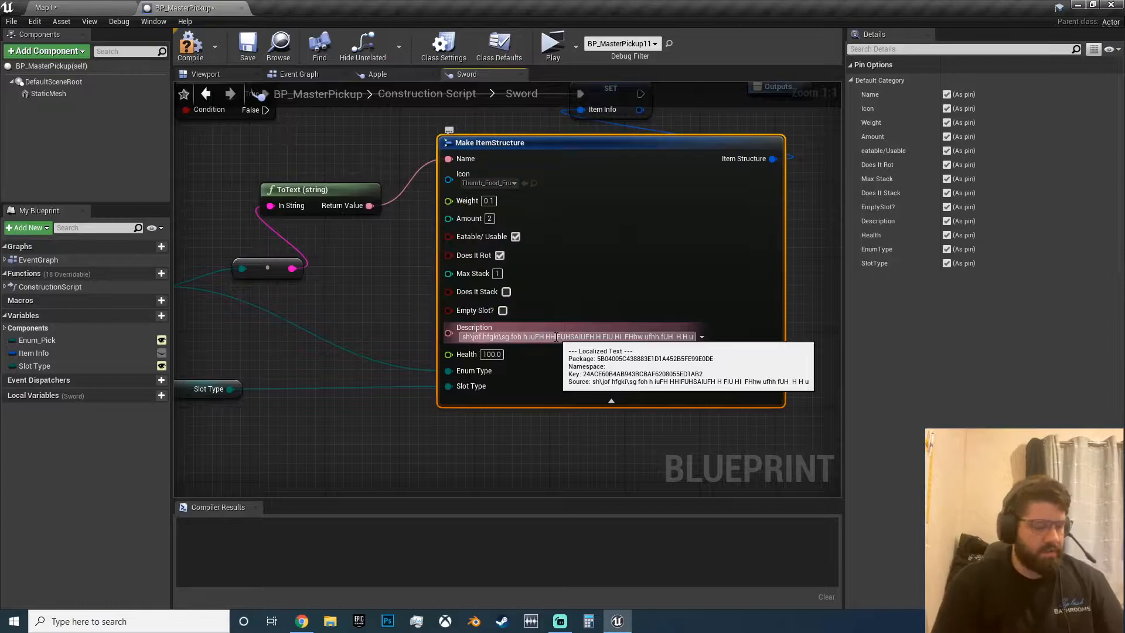
pyautogui.click(555, 337)
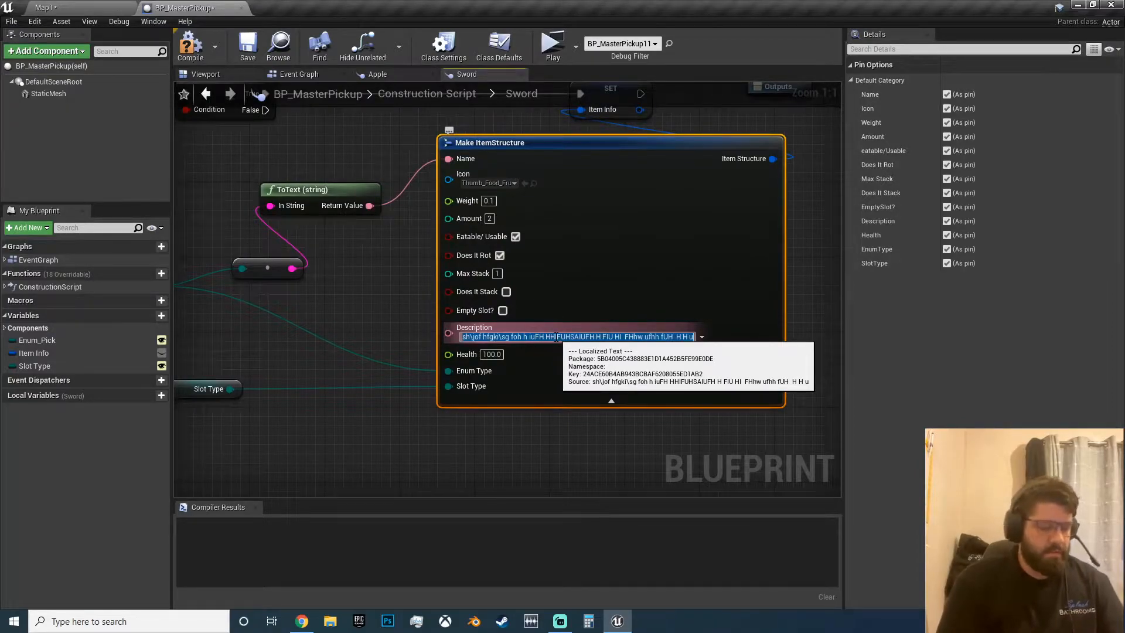
pyautogui.write('Very Sharp')
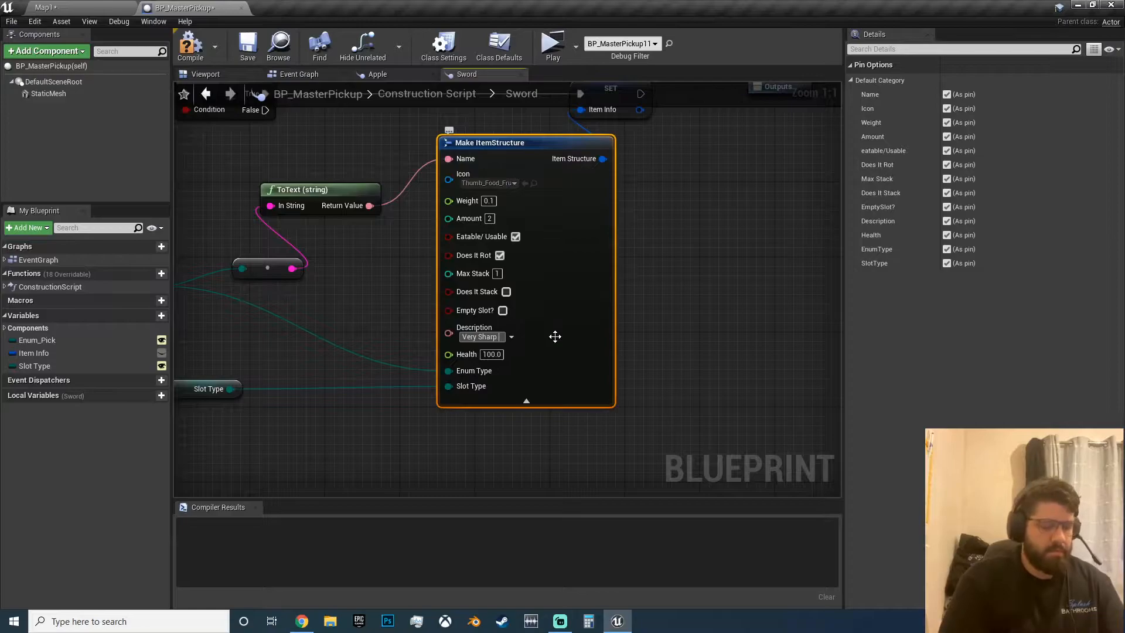
pyautogui.write(' Big Knigh')
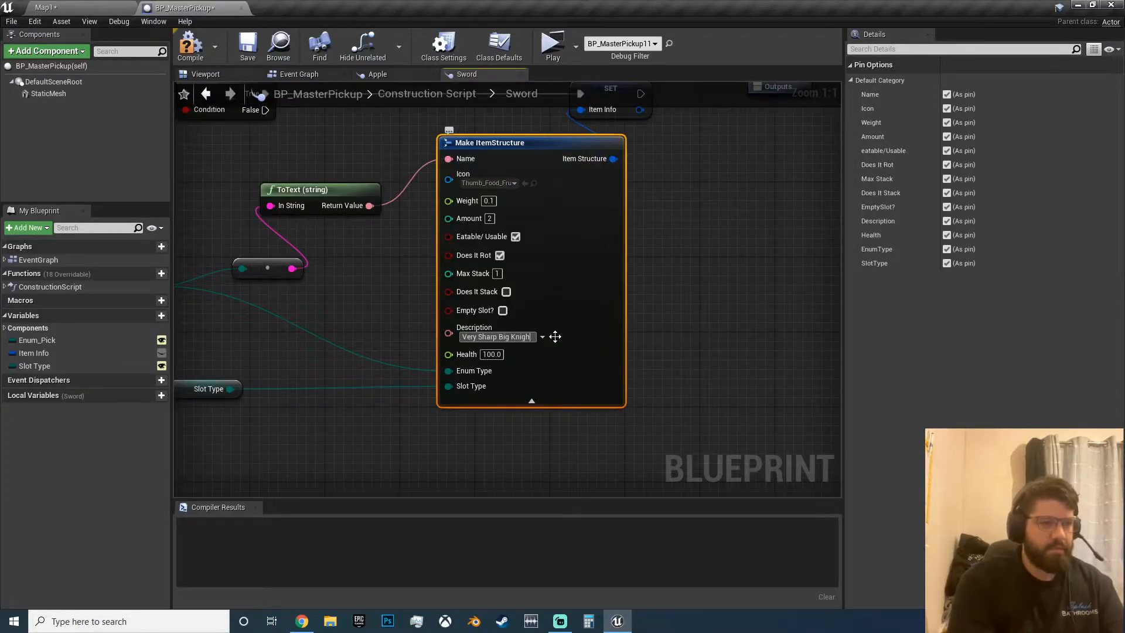
pyautogui.press('BackSpace')
pyautogui.press('BackSpace')
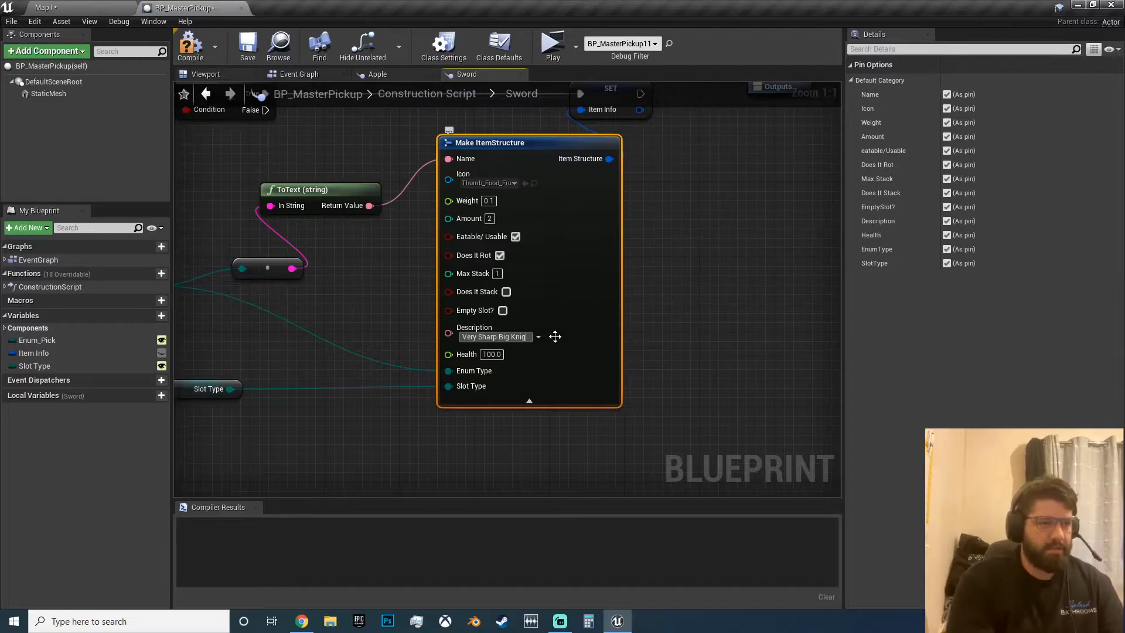
pyautogui.write('fe Wow')
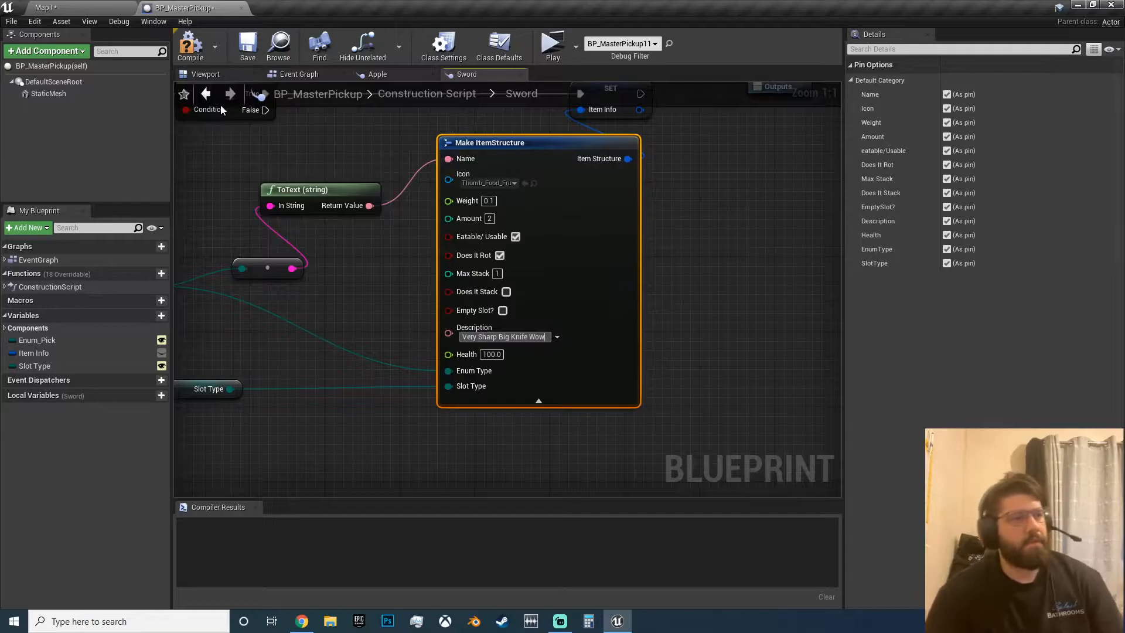
pyautogui.click(202, 58)
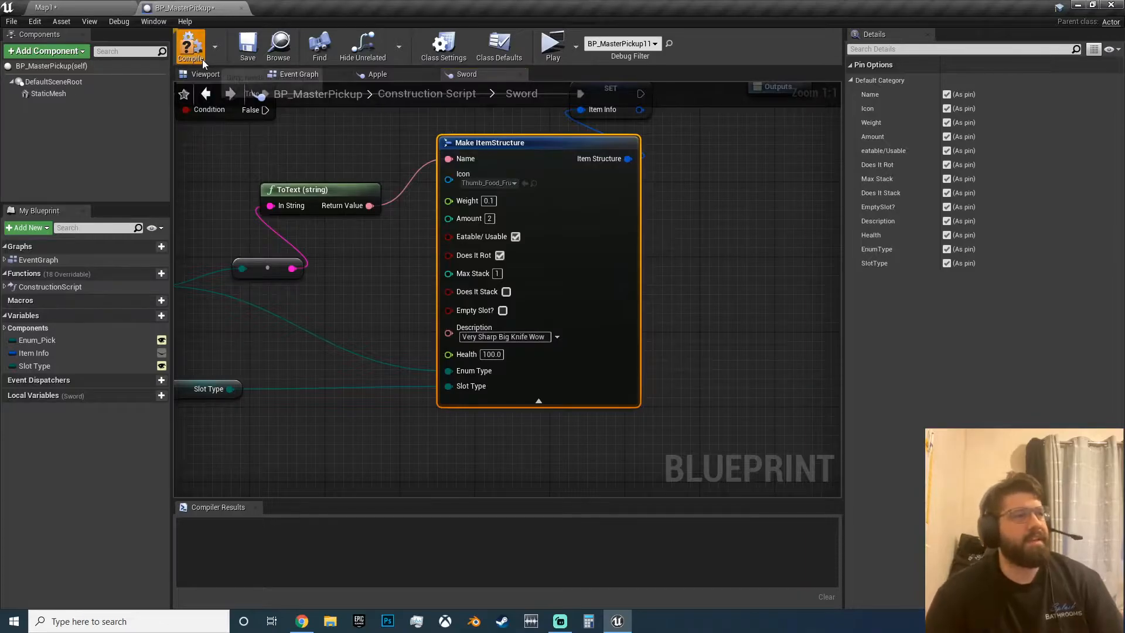
pyautogui.click(240, 54)
# Step: Place a BP_MasterPickup from the Blueprints folder on the grass in Map1 beside the chests and raise it to Z 220
pyautogui.click(117, 9)
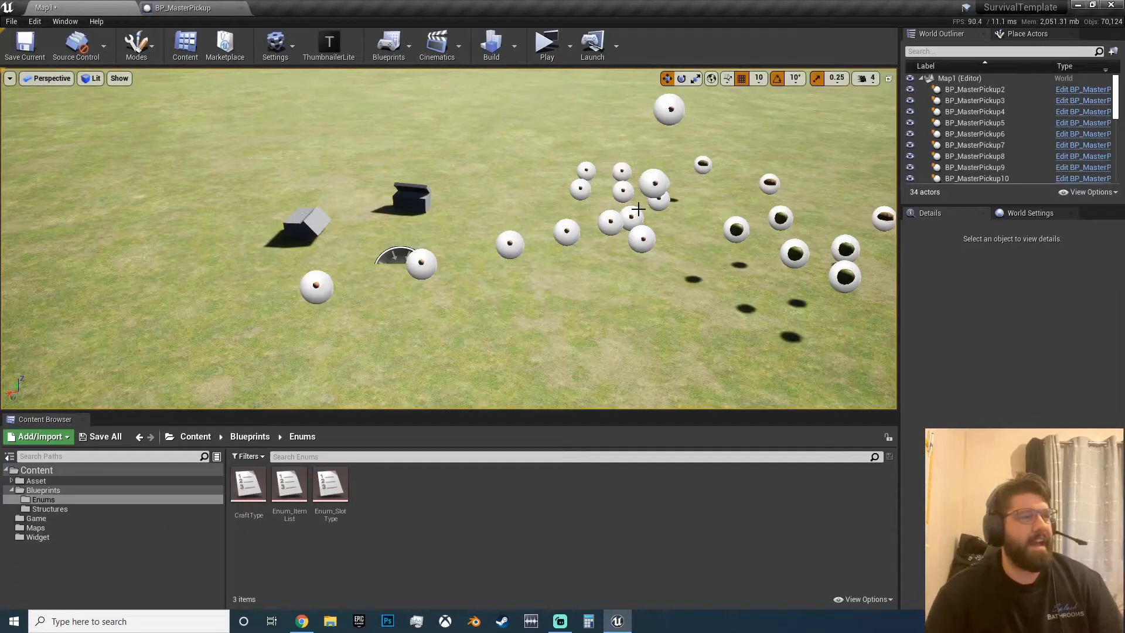
pyautogui.click(195, 436)
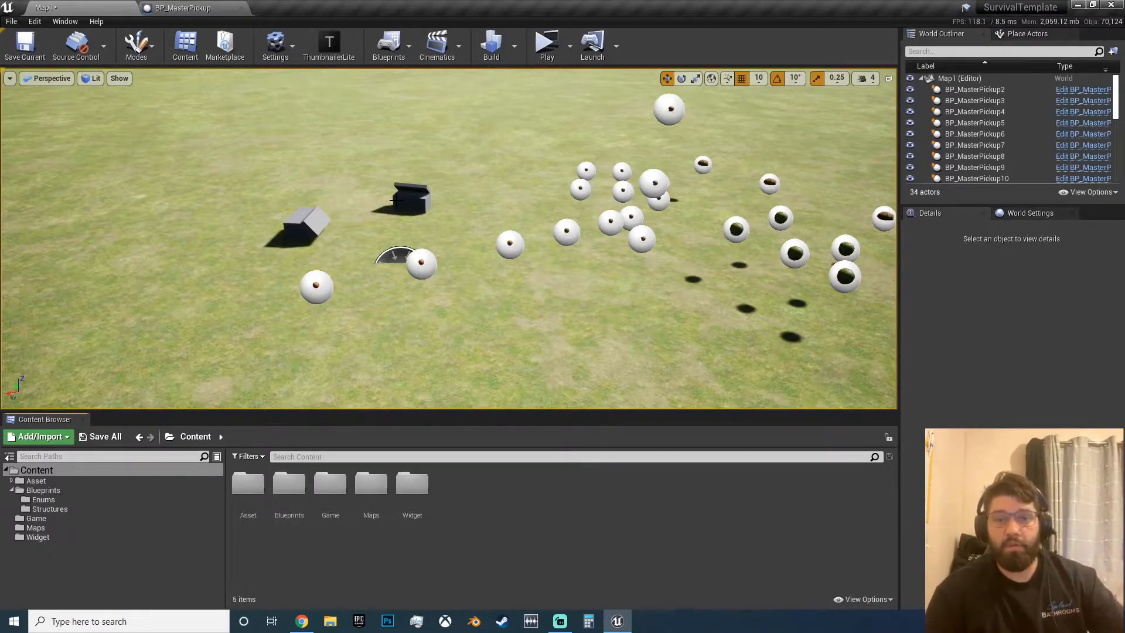
pyautogui.doubleClick(289, 486)
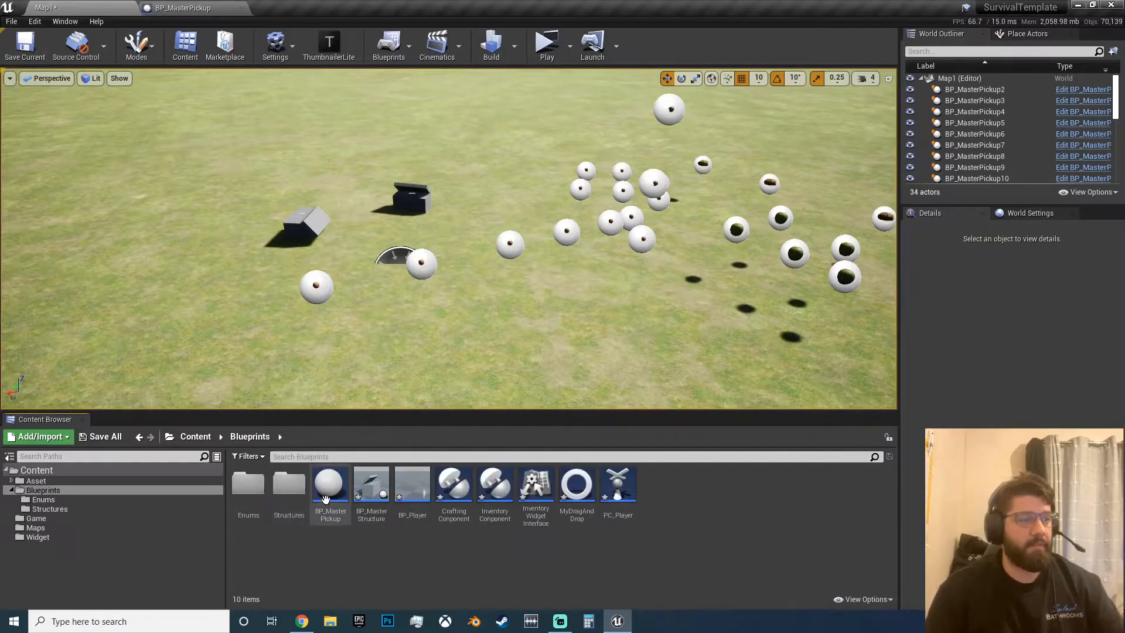
pyautogui.moveTo(326, 497); pyautogui.dragTo(188, 329)
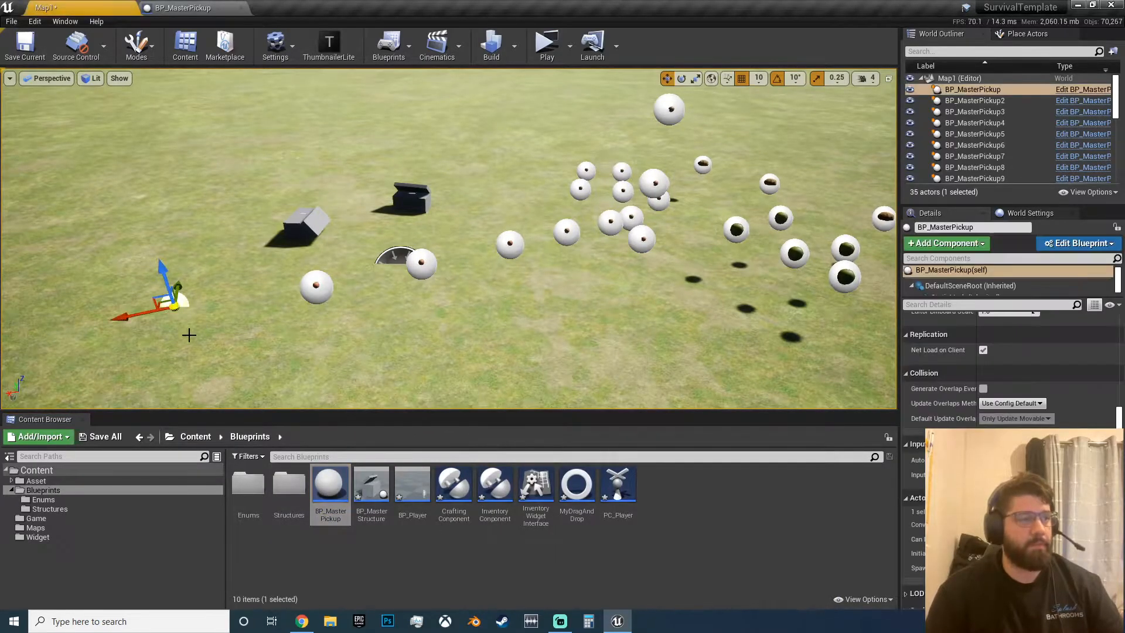
pyautogui.moveTo(170, 275); pyautogui.dragTo(146, 211)
# Step: Set the new pickup's Enum Pick to Sword
pyautogui.scroll(5, 985, 406)
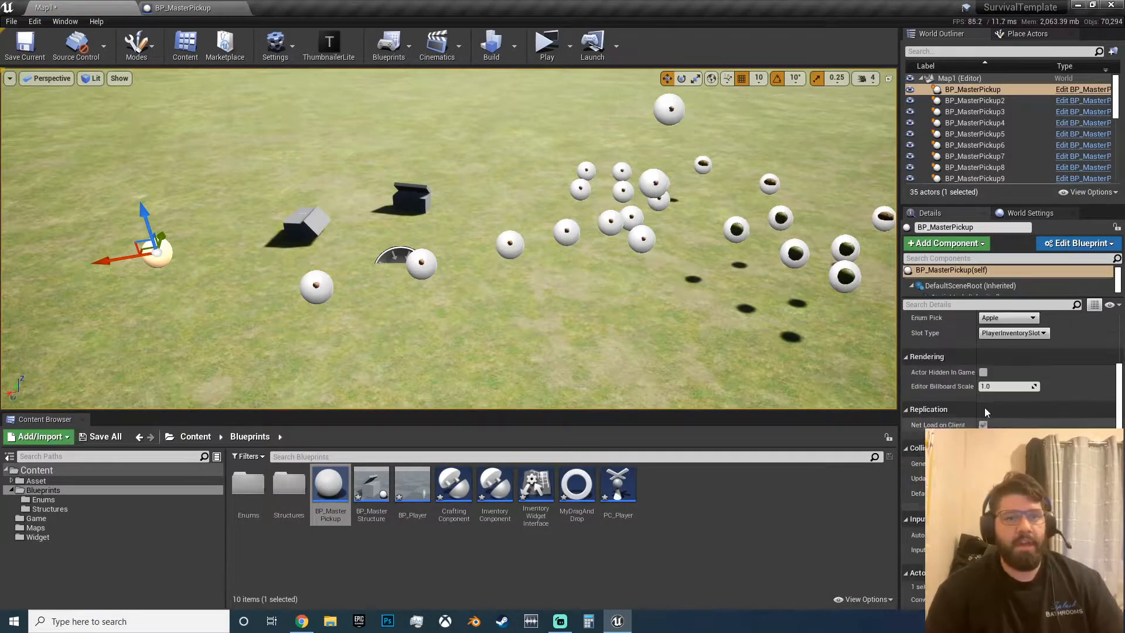
pyautogui.click(1020, 398)
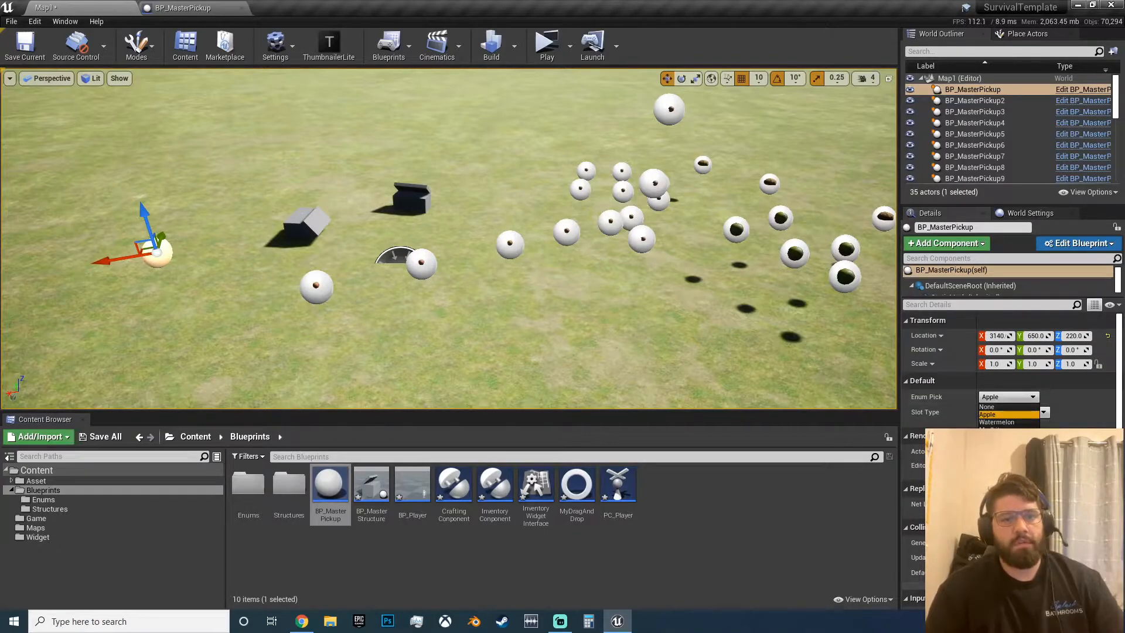
pyautogui.click(1008, 417)
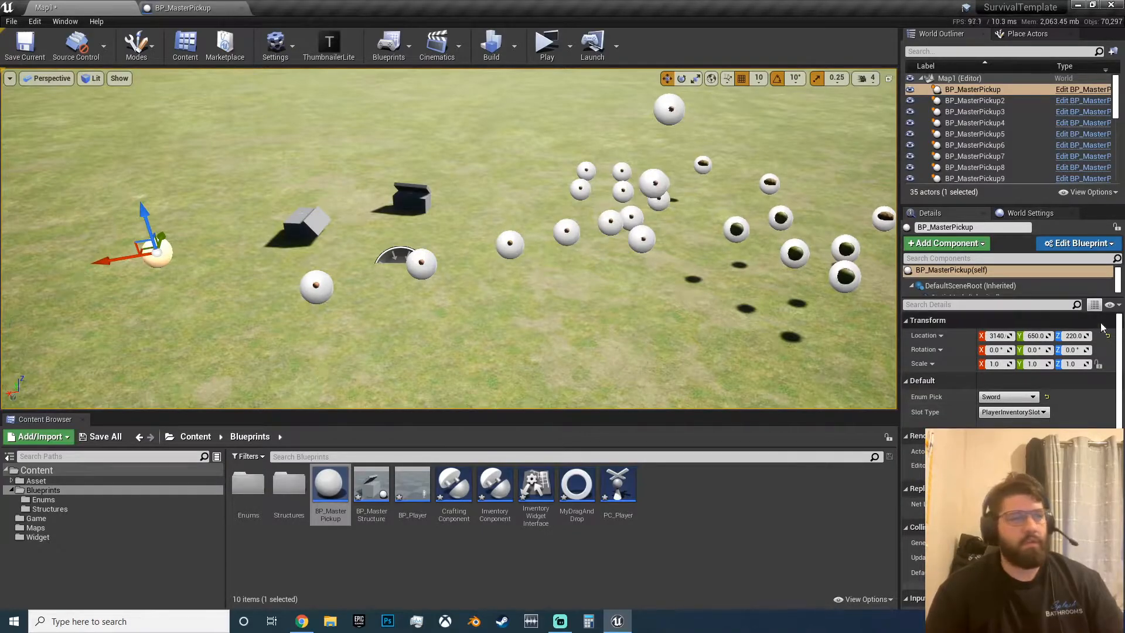
# Step: Set New Mesh on the Sword function's Set Static Mesh node to the Food_Fruit_Lime mesh and compile BP_MasterPickup
pyautogui.doubleClick(329, 492)
pyautogui.moveTo(352, 321); pyautogui.dragTo(393, 371, button='right')
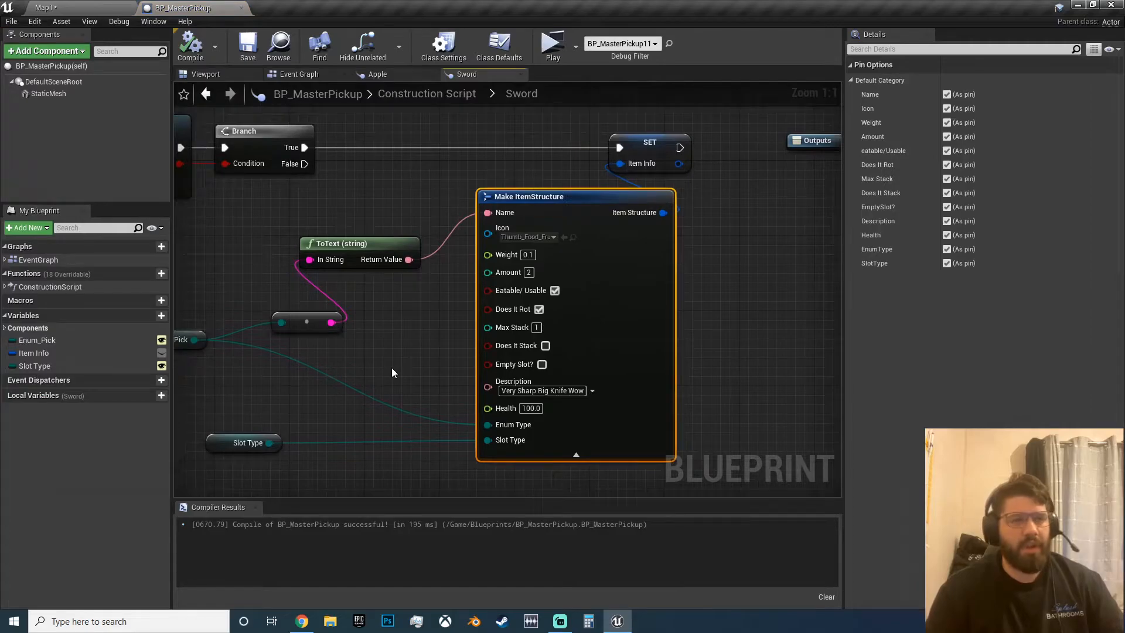
pyautogui.moveTo(221, 237); pyautogui.dragTo(683, 249, button='right')
pyautogui.moveTo(539, 204); pyautogui.dragTo(515, 258, button='right')
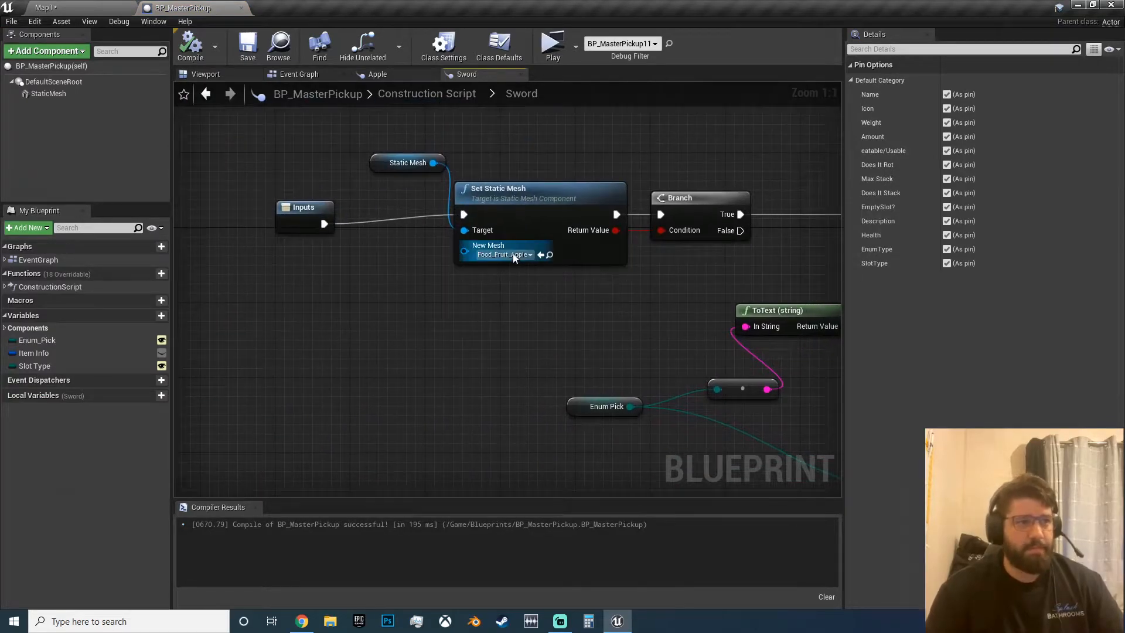
pyautogui.click(514, 257)
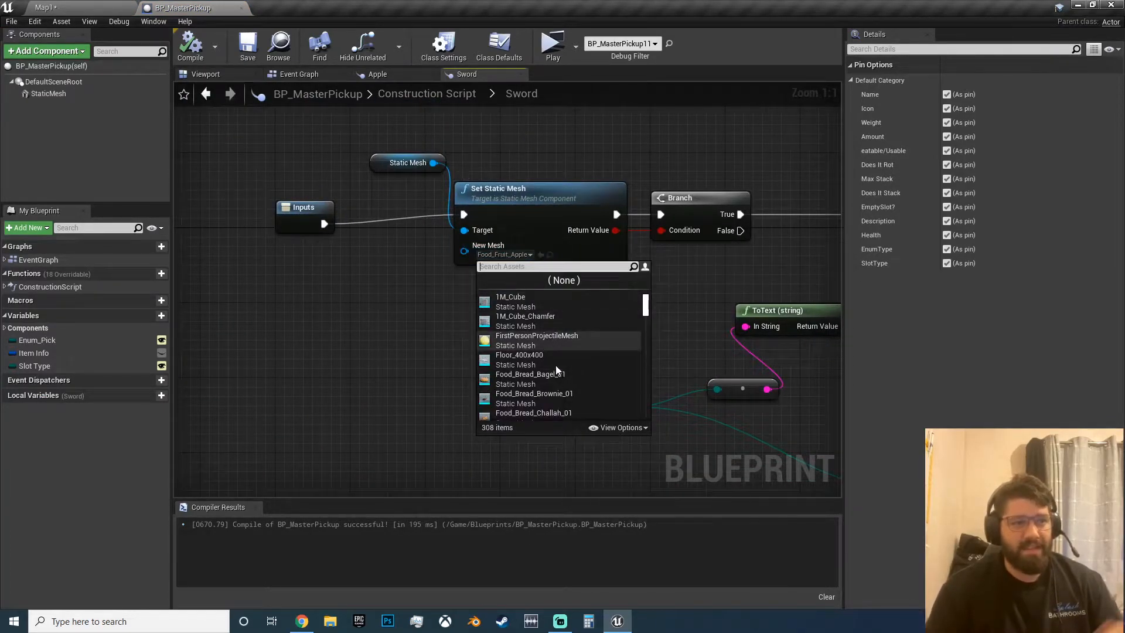
pyautogui.scroll(-5, 558, 381)
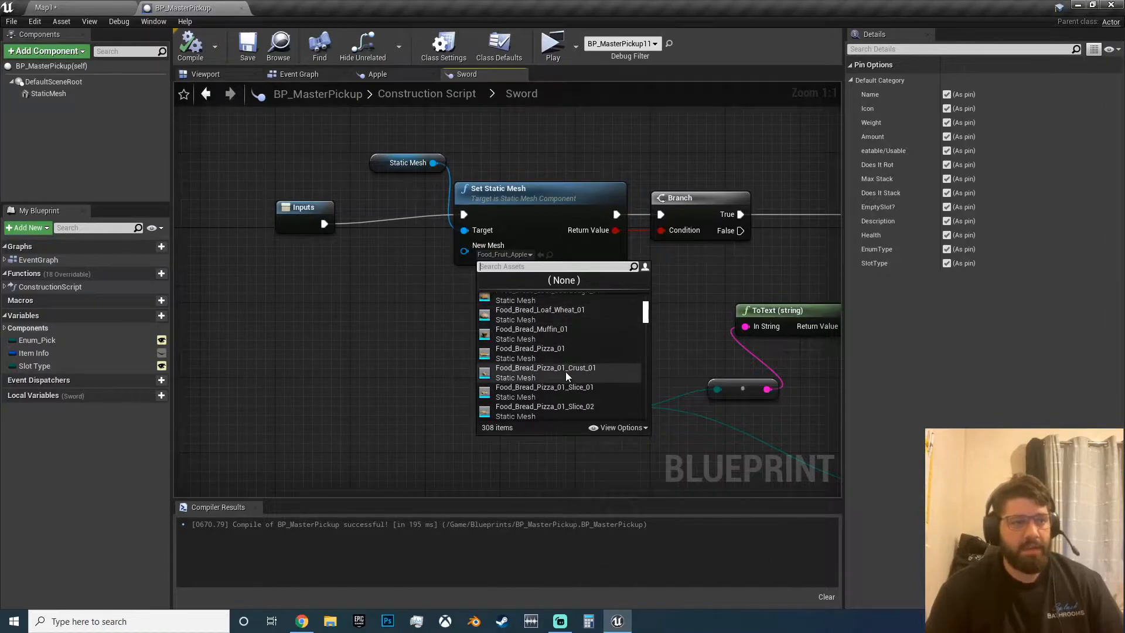
pyautogui.scroll(-6, 563, 364)
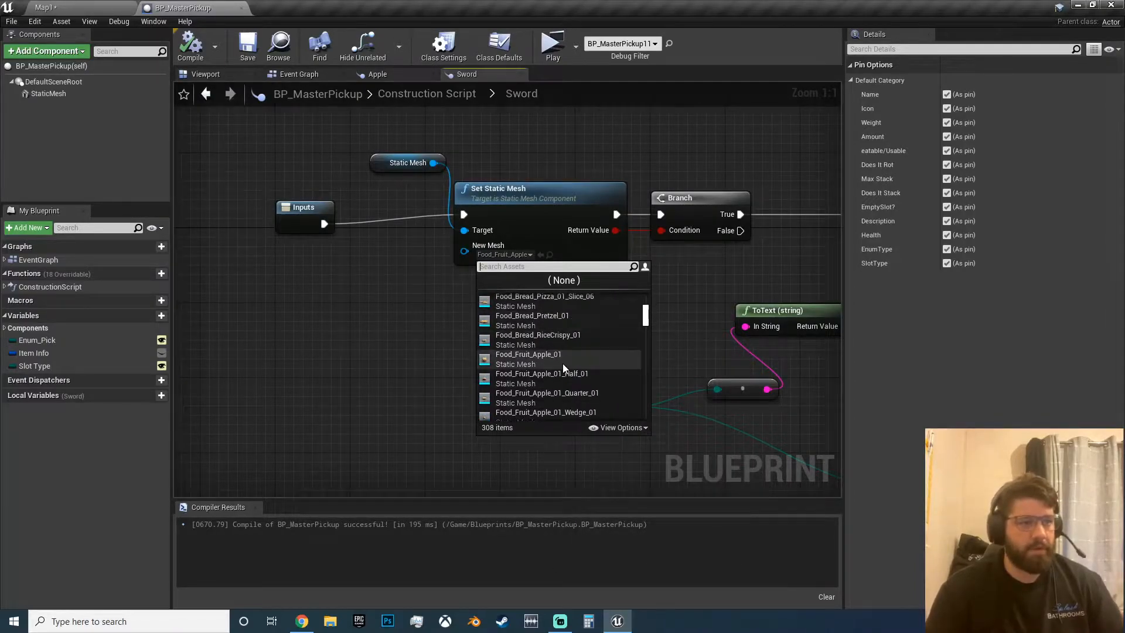
pyautogui.scroll(-8, 561, 372)
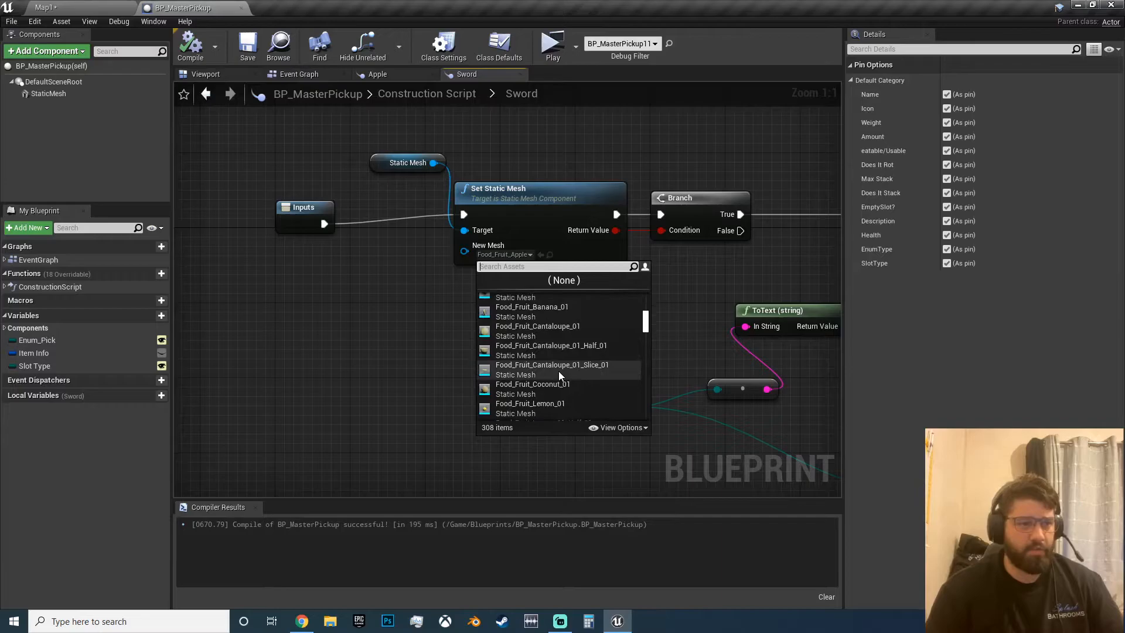
pyautogui.click(552, 350)
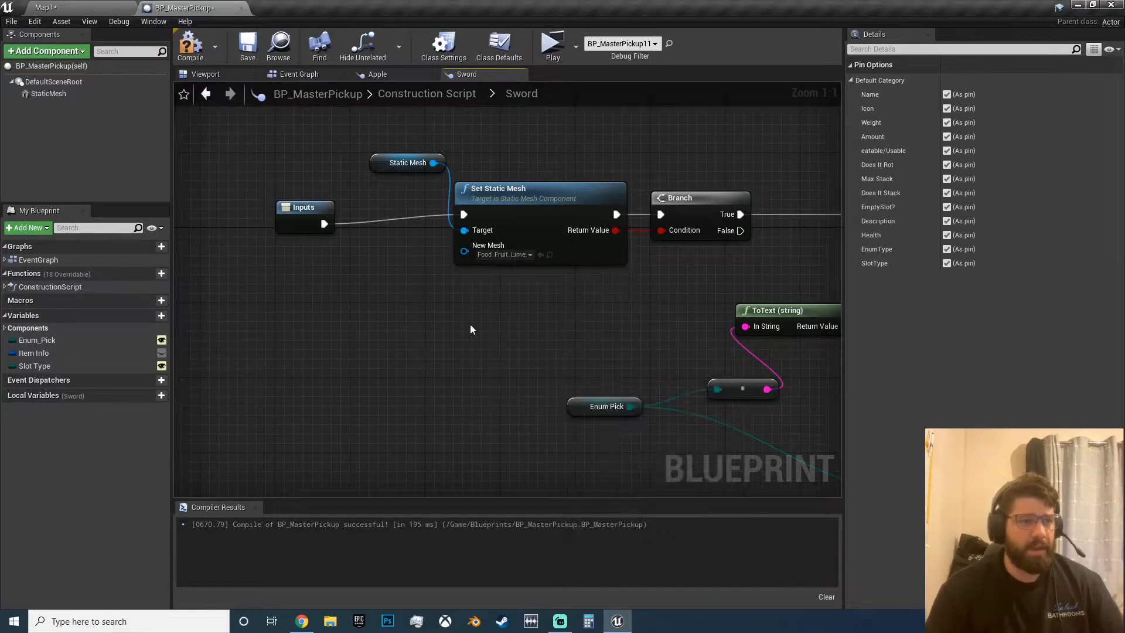
pyautogui.click(190, 44)
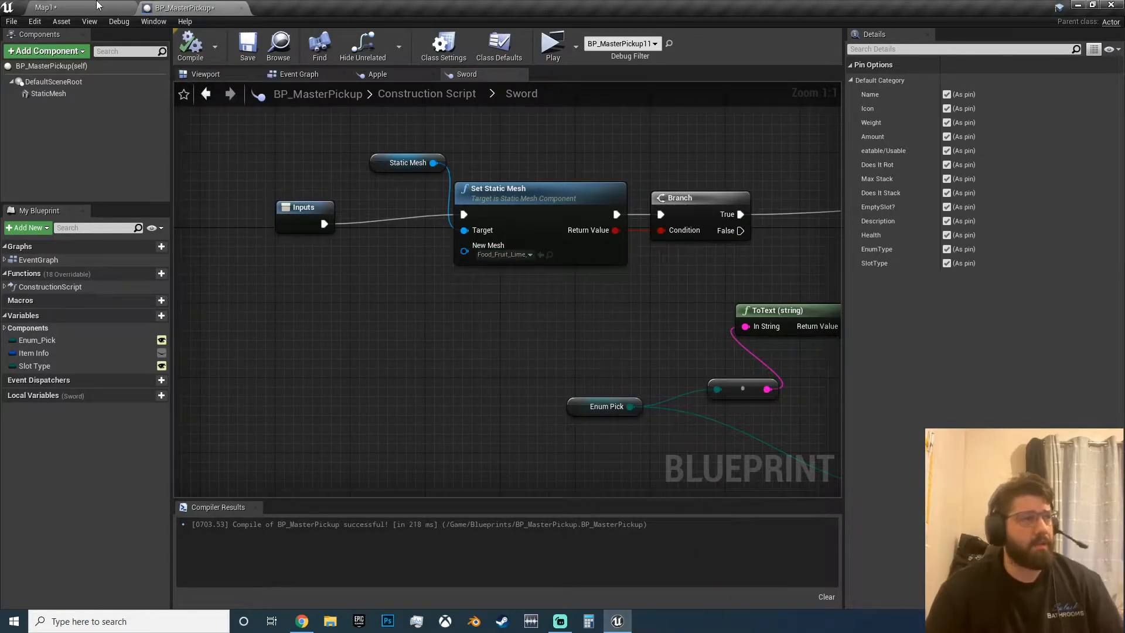
# Step: Inspect the Sword pickup's new mesh in Map1 and save all modified assets
pyautogui.click(97, 6)
pyautogui.press('f')
pyautogui.moveTo(449, 238); pyautogui.dragTo(477, 270, button='right')
pyautogui.press('w')
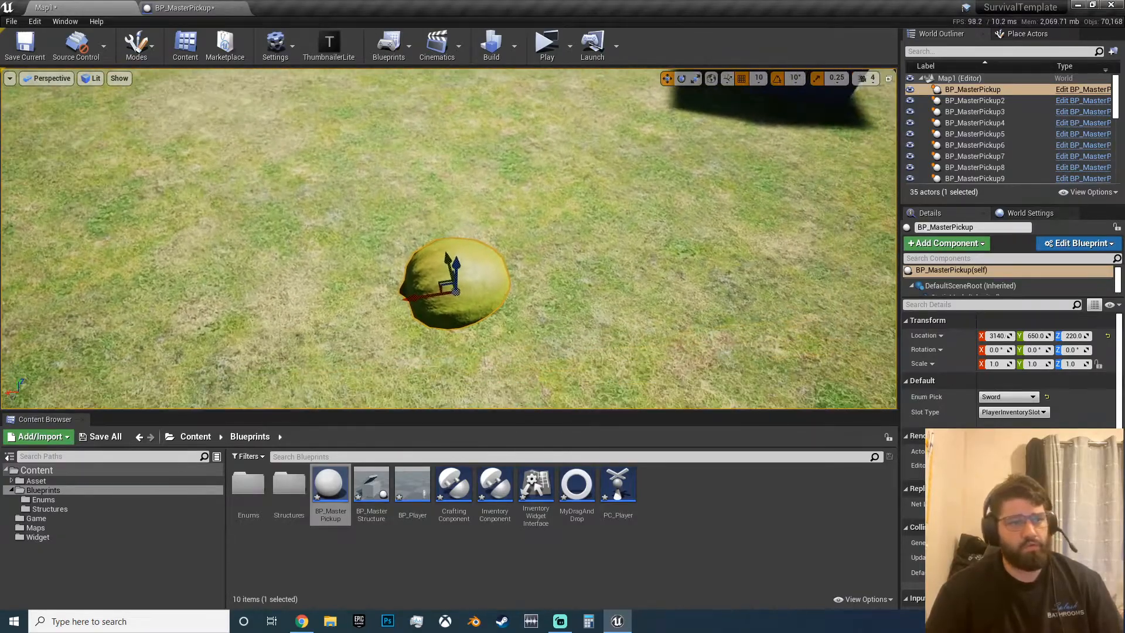
pyautogui.press('s')
pyautogui.moveTo(670, 230); pyautogui.dragTo(718, 206, button='right')
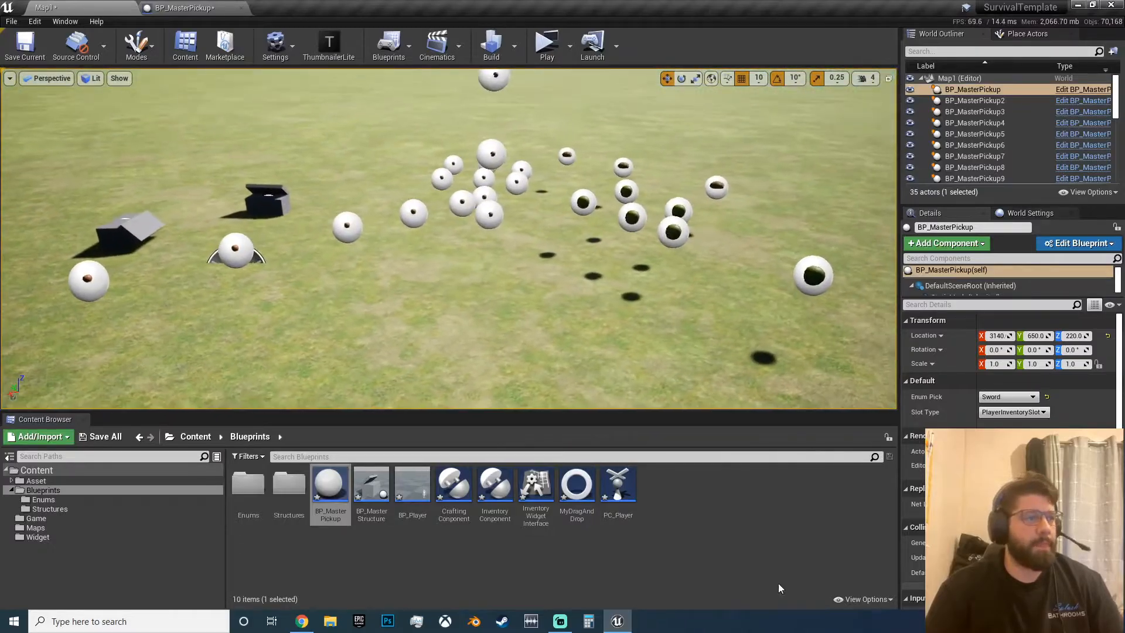
pyautogui.click(389, 573)
pyautogui.click(100, 436)
pyautogui.click(683, 417)
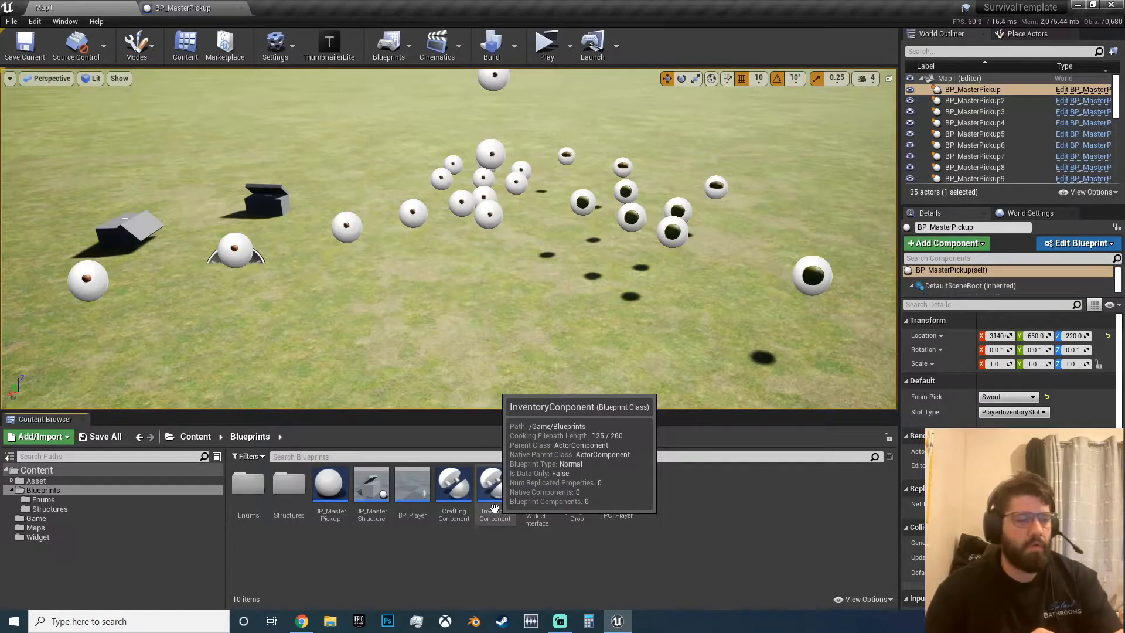
# Step: Open the CraftingComponent blueprint and review its functions from Get Amount Of Items By Enum through Remove Mutiple Items
pyautogui.doubleClick(457, 501)
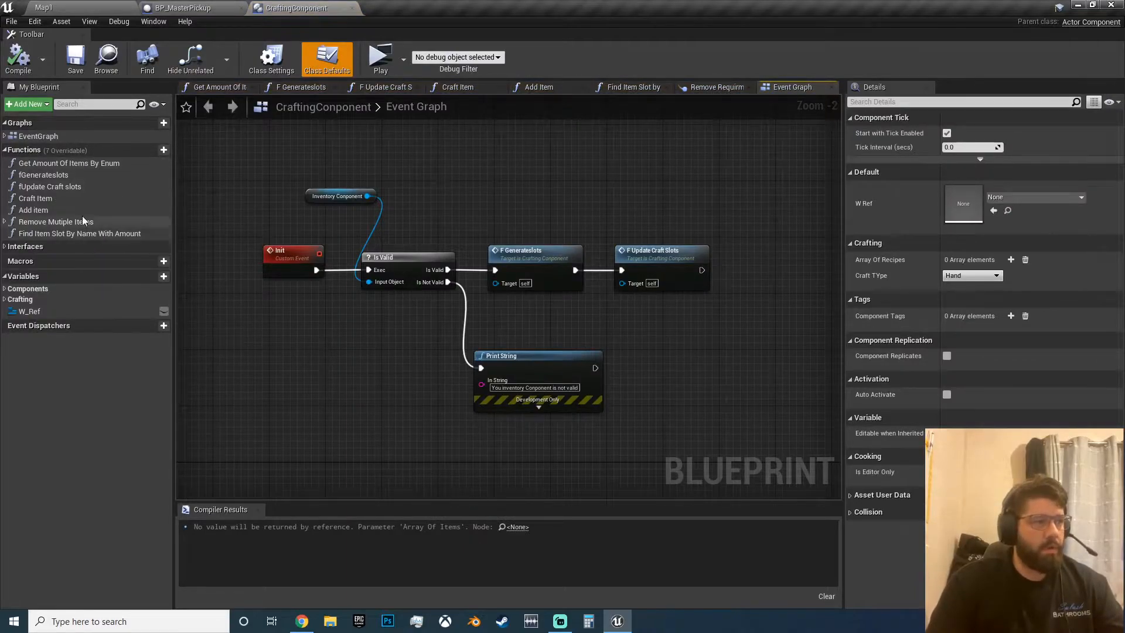
pyautogui.click(88, 164)
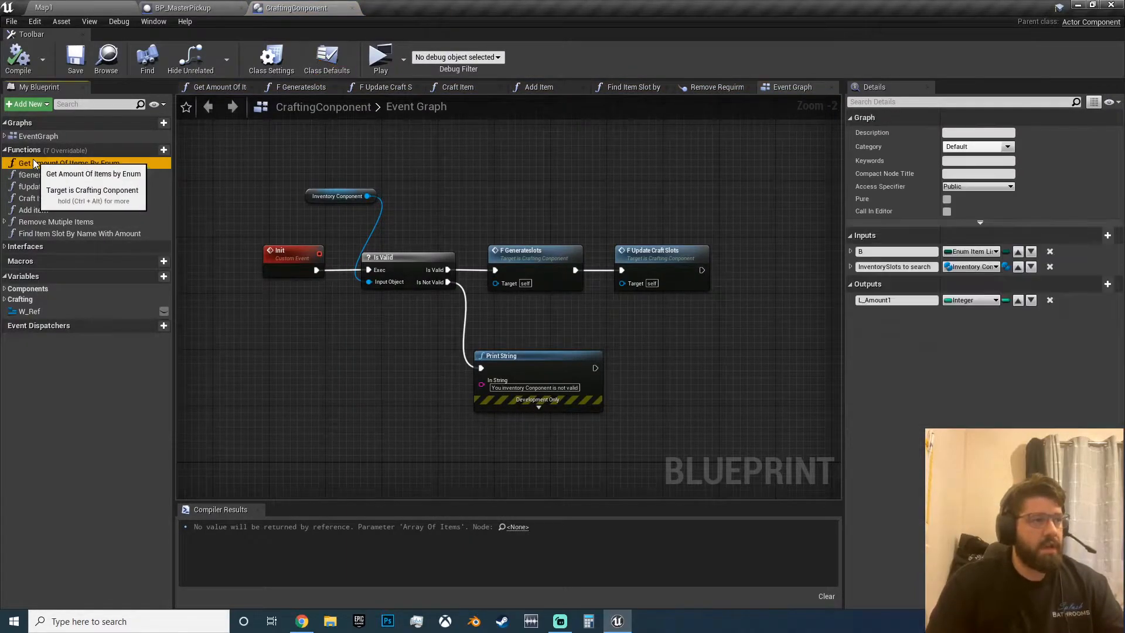
pyautogui.click(114, 165)
pyautogui.doubleClick(93, 163)
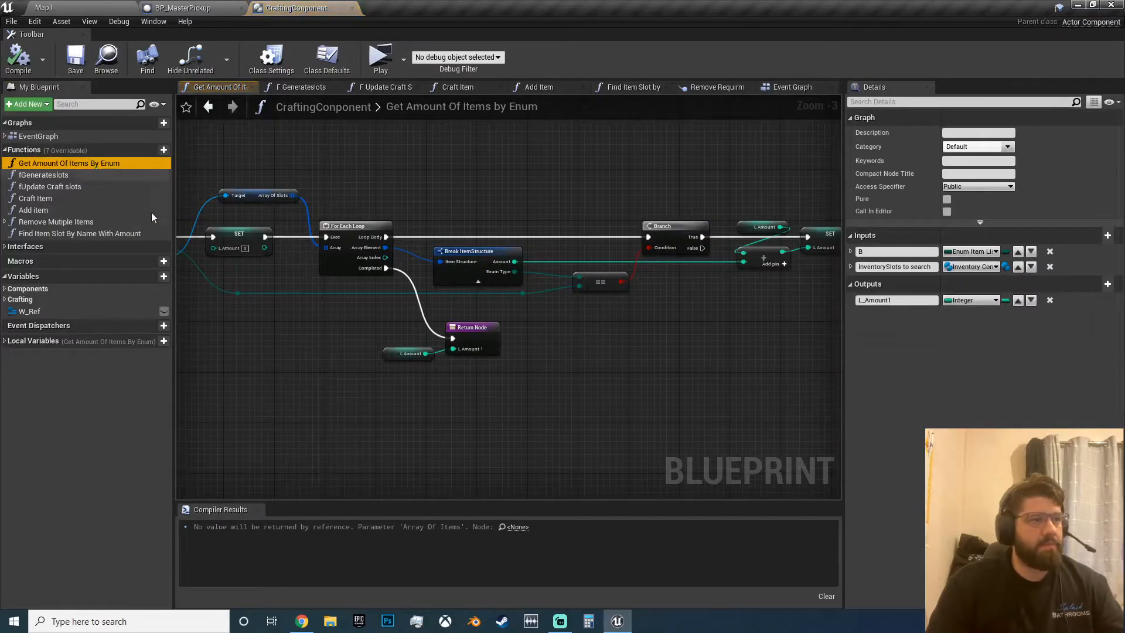
pyautogui.doubleClick(74, 174)
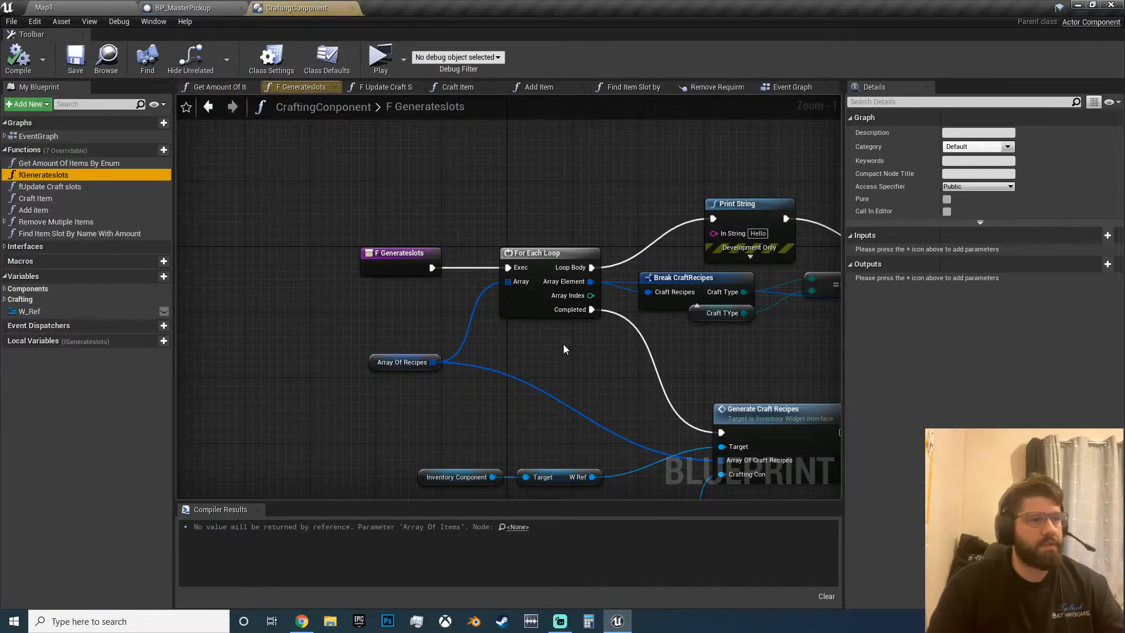
pyautogui.doubleClick(61, 187)
pyautogui.doubleClick(55, 198)
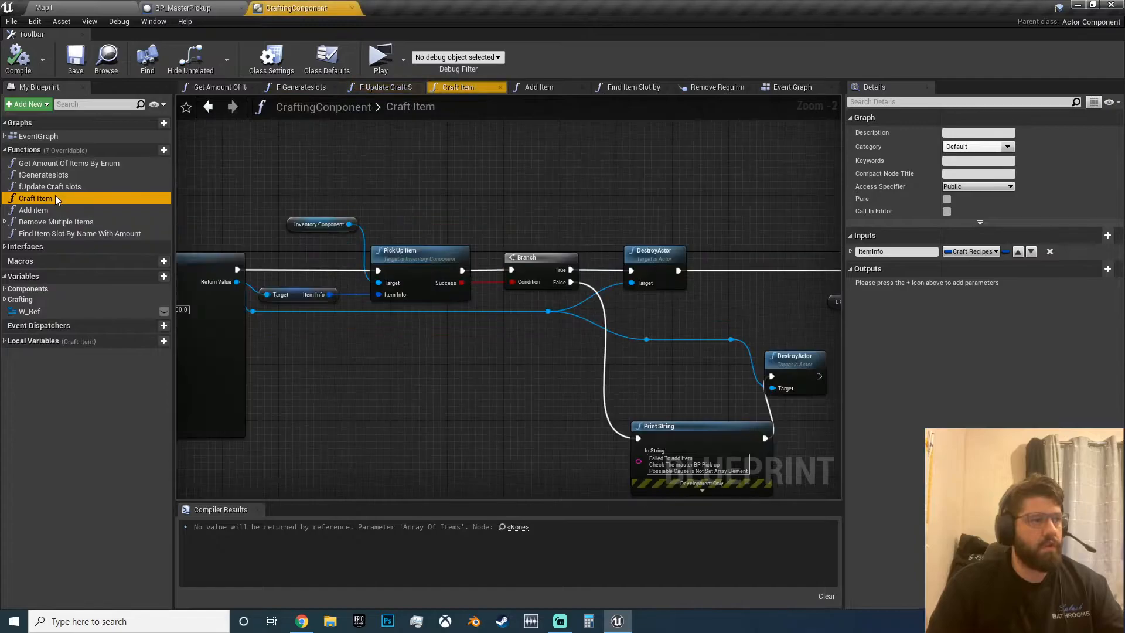
pyautogui.scroll(-4, 375, 281)
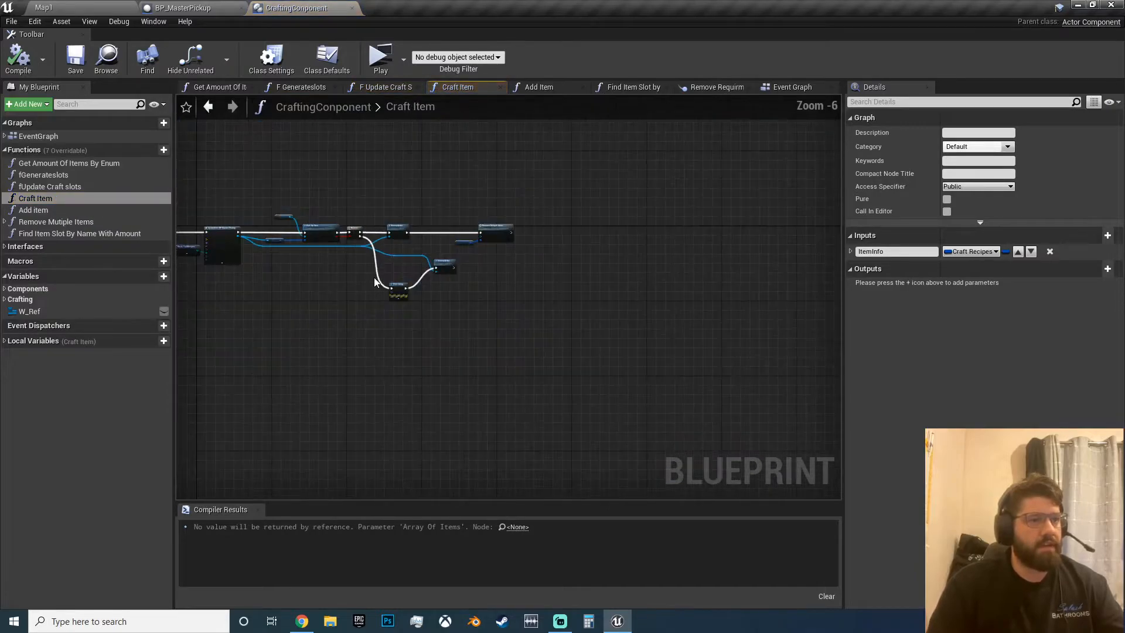
pyautogui.doubleClick(98, 210)
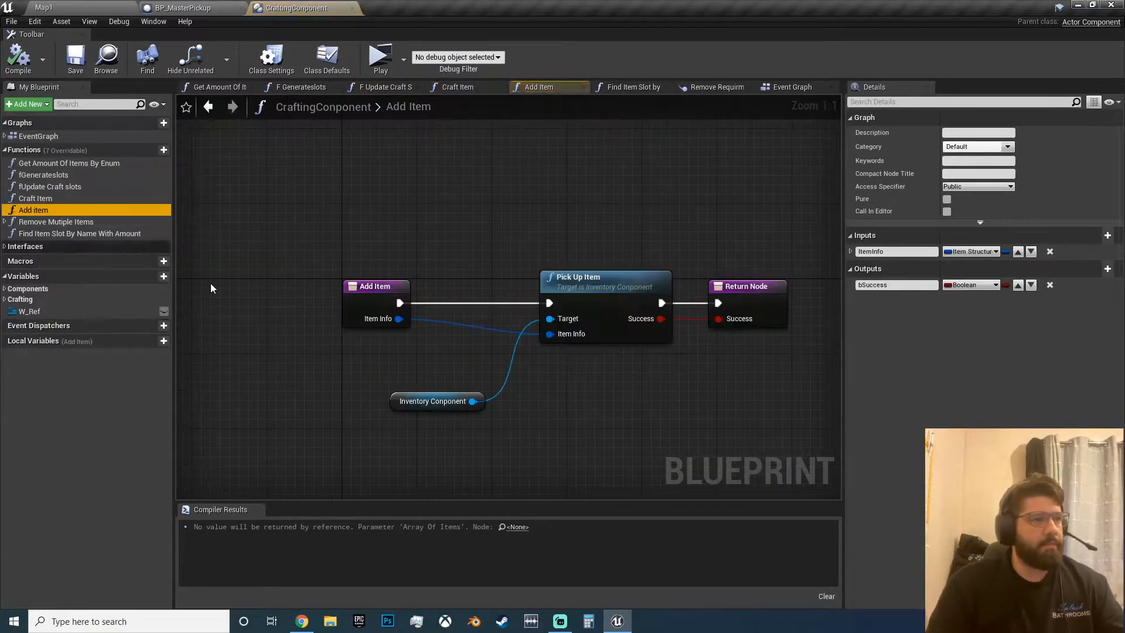
pyautogui.doubleClick(97, 223)
pyautogui.moveTo(463, 356); pyautogui.dragTo(425, 349, button='right')
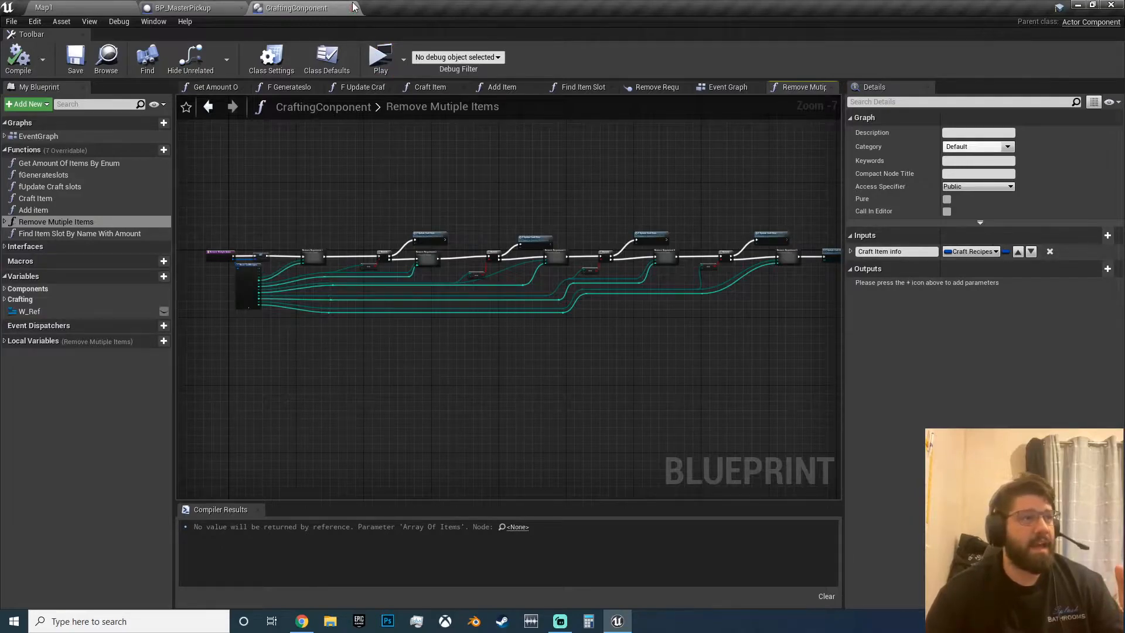
# Step: Add an element to the Array Of Recipes default value and look through its Name, Icon and CraftType options
pyautogui.click(4, 299)
pyautogui.click(41, 311)
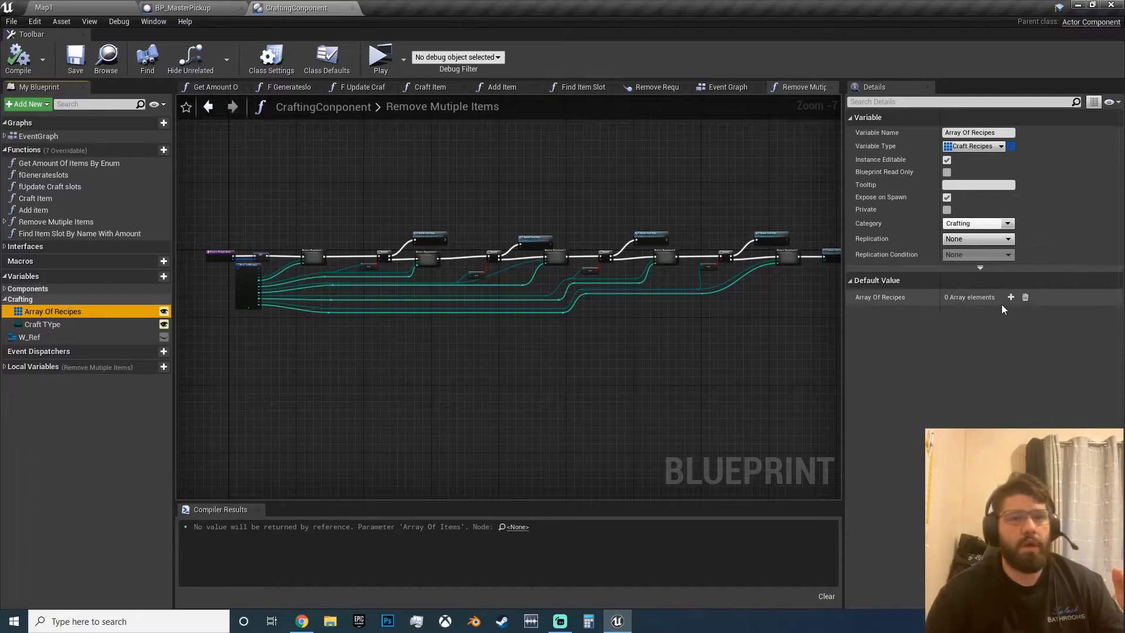
pyautogui.click(1011, 297)
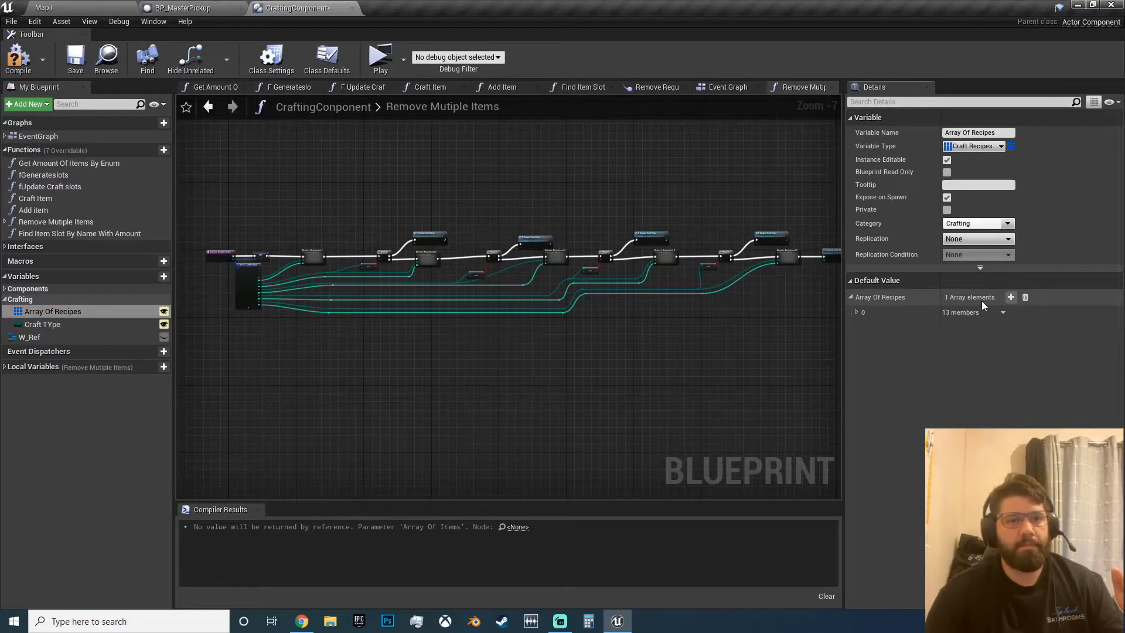
pyautogui.click(857, 312)
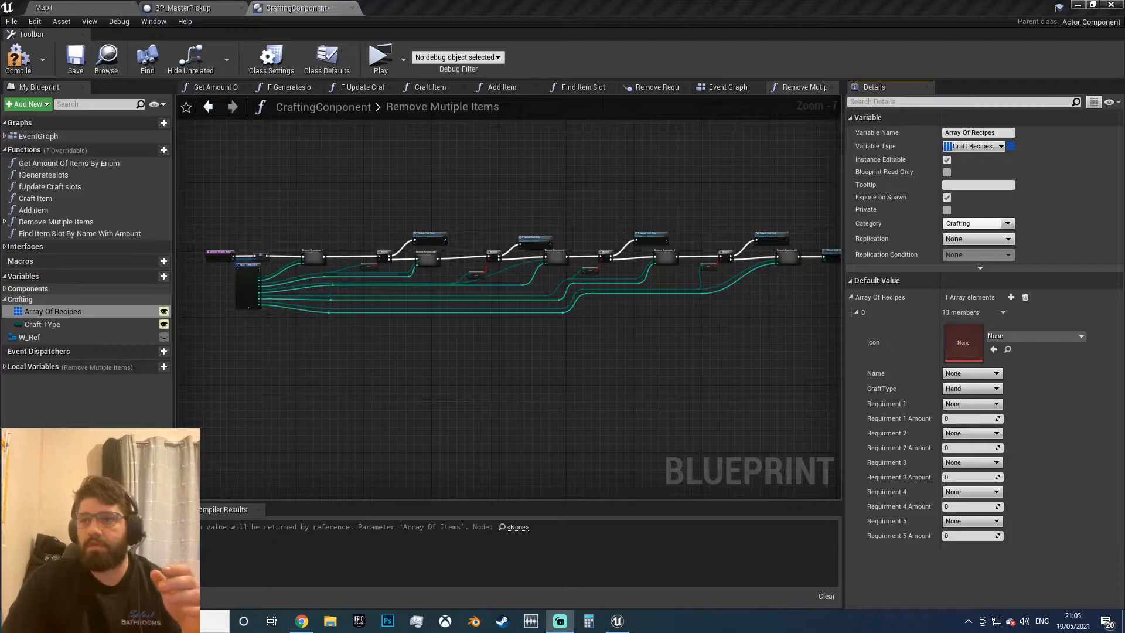
pyautogui.click(995, 373)
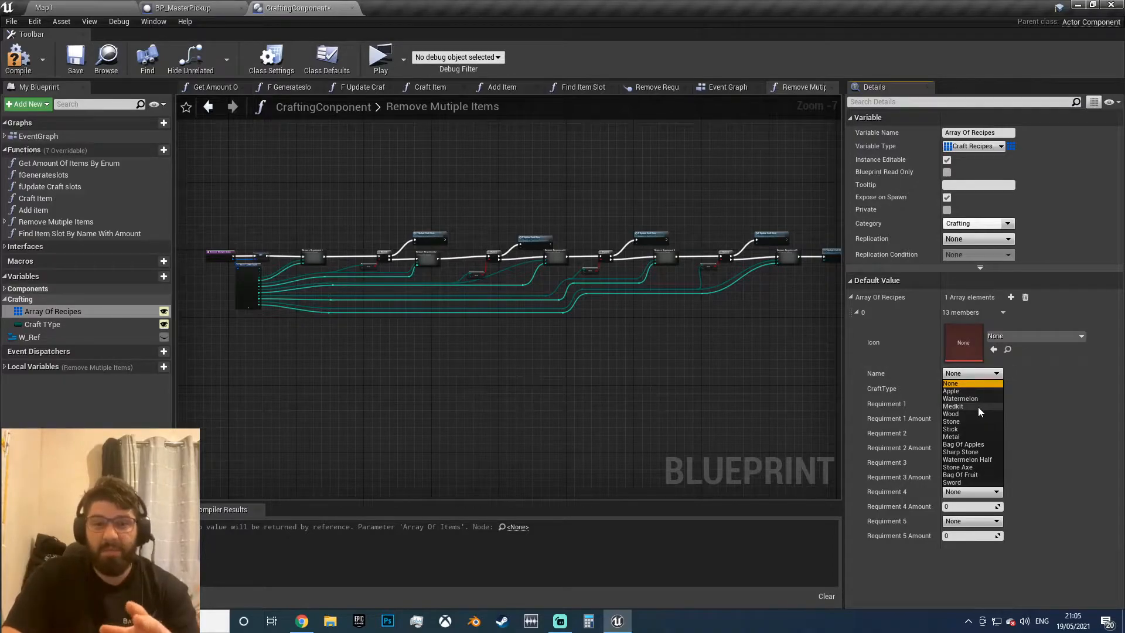
pyautogui.click(1034, 337)
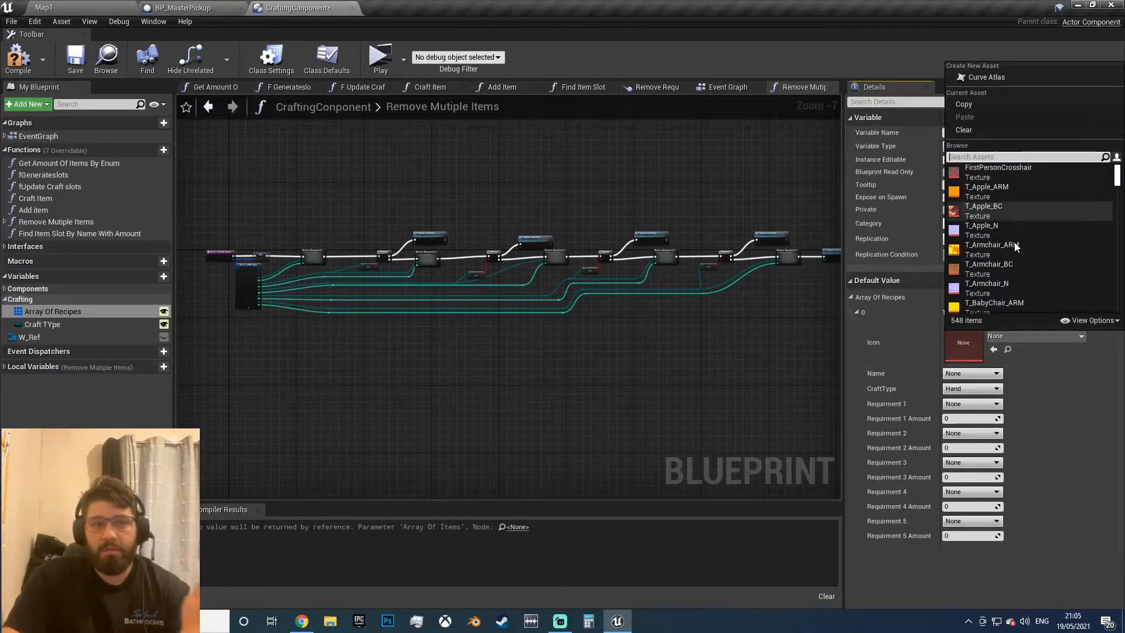
pyautogui.click(997, 390)
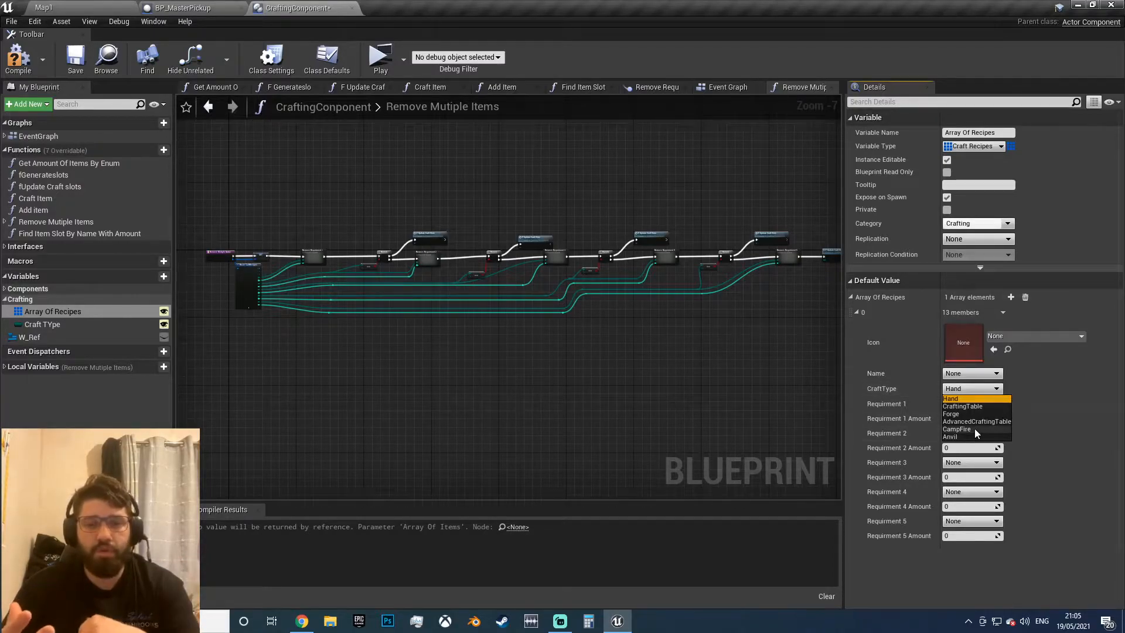
pyautogui.click(1041, 427)
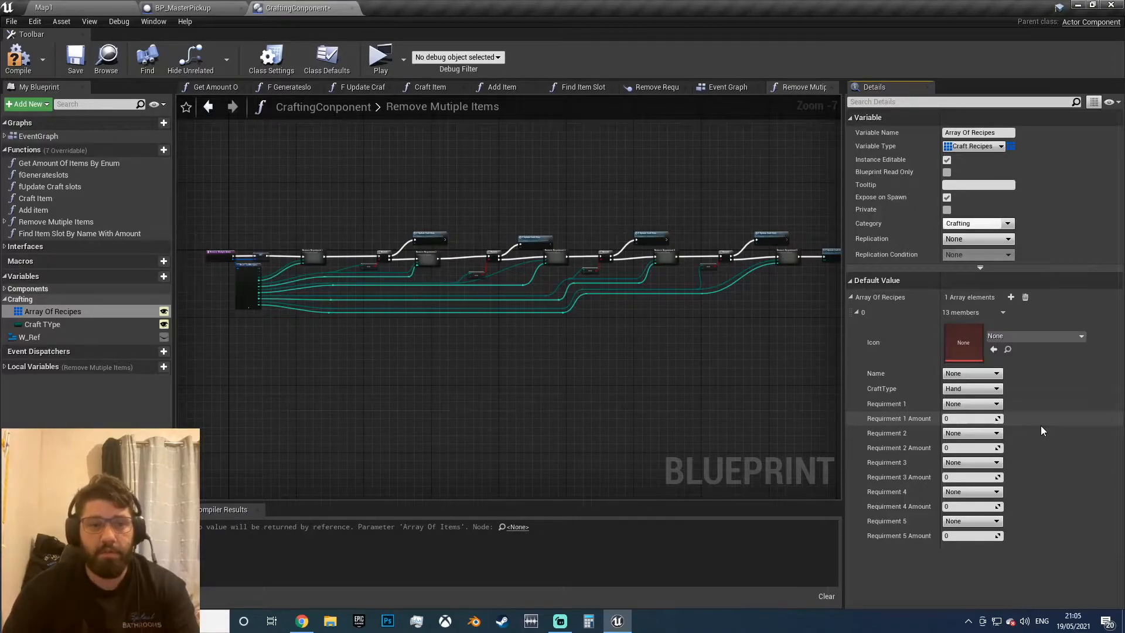
# Step: Set the recipe's first three requirements to Wood with amount 5, Stone with amount 2 and Metal with amount 10
pyautogui.click(996, 405)
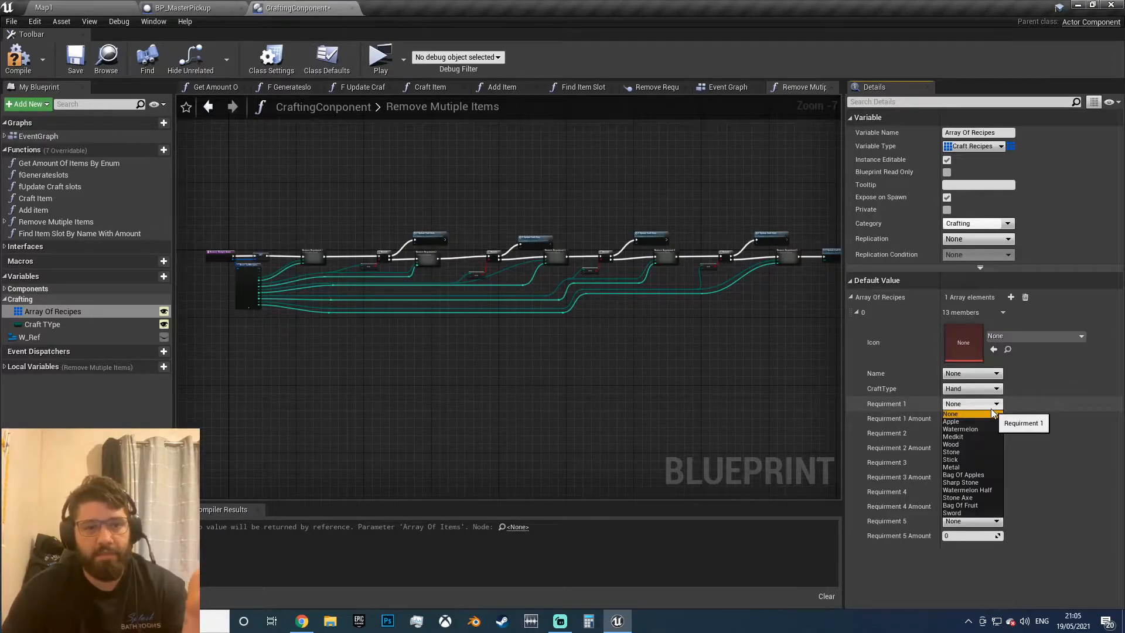
pyautogui.click(976, 443)
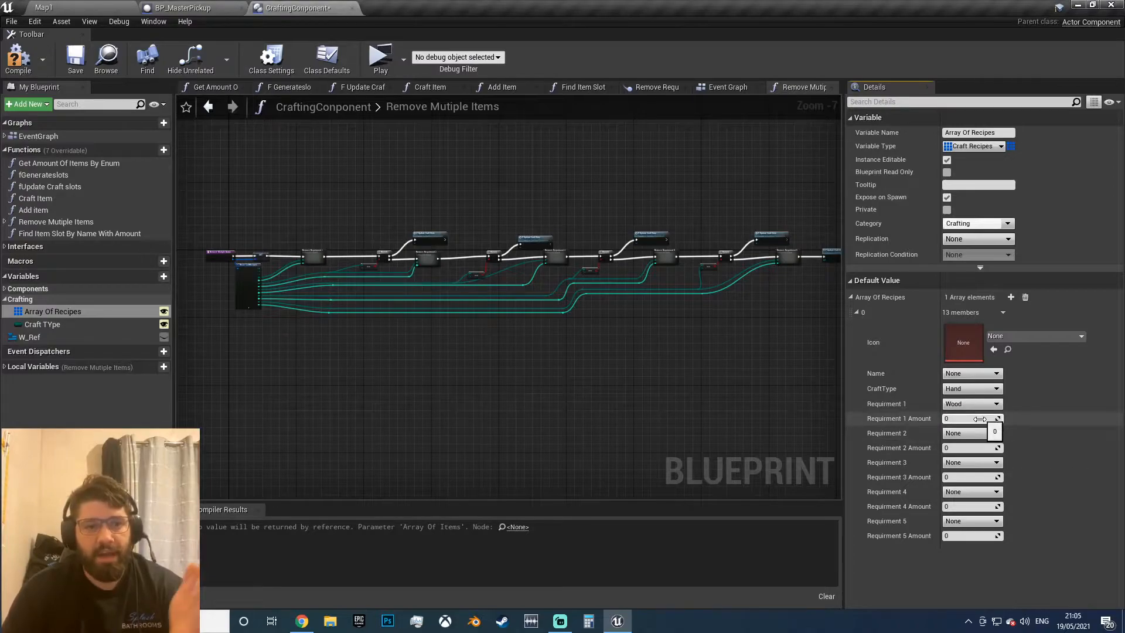
pyautogui.write('5')
pyautogui.click(972, 435)
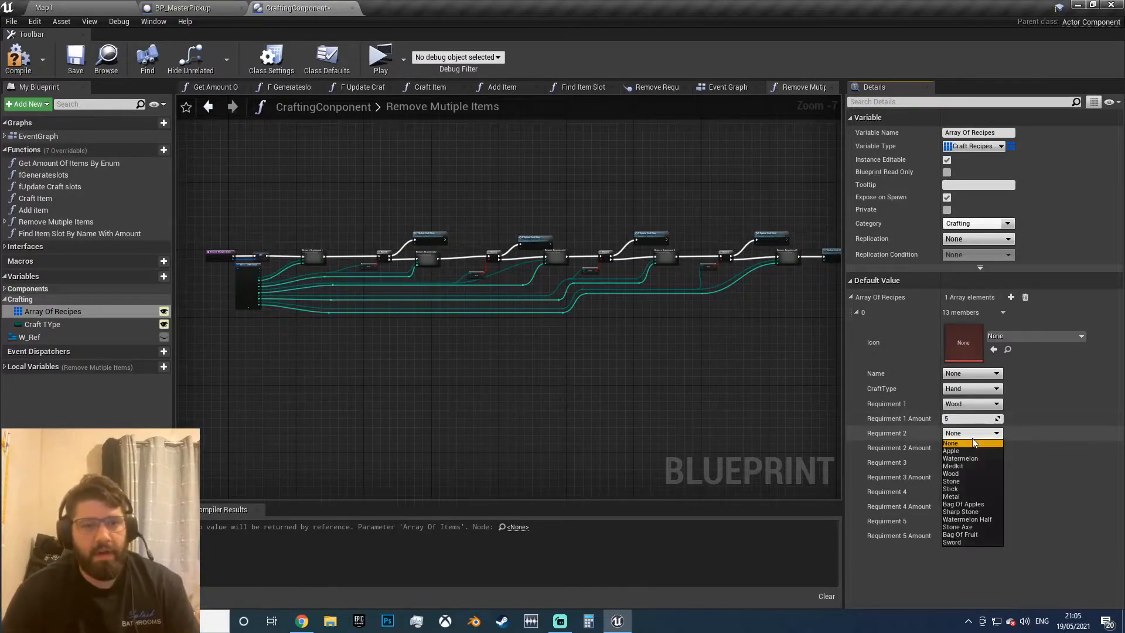
pyautogui.click(965, 480)
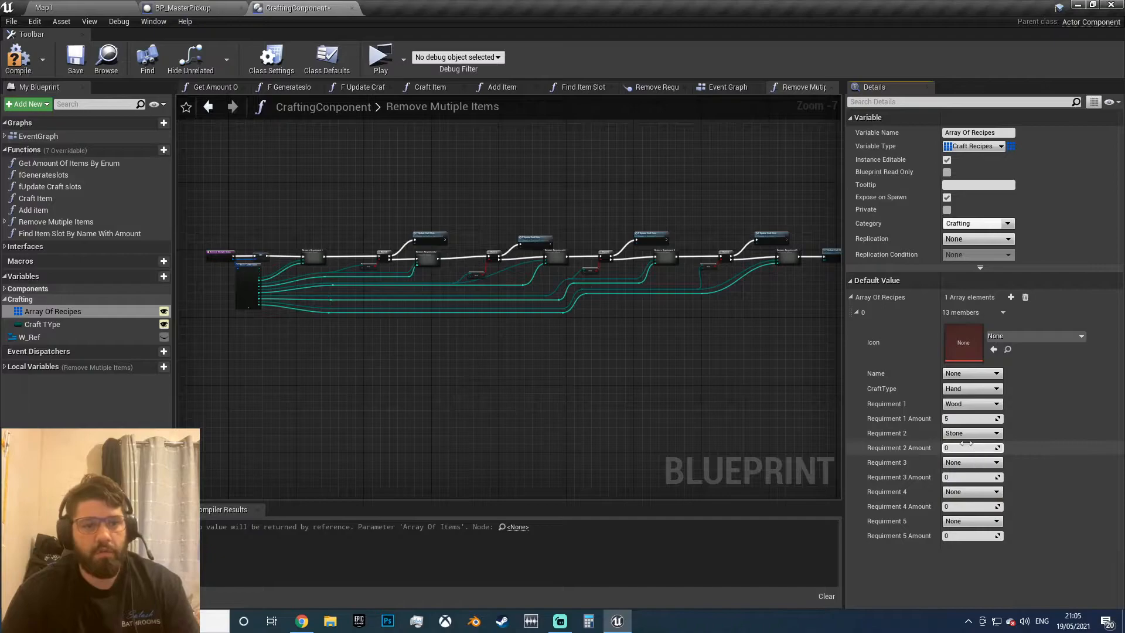
pyautogui.write('2')
pyautogui.click(975, 463)
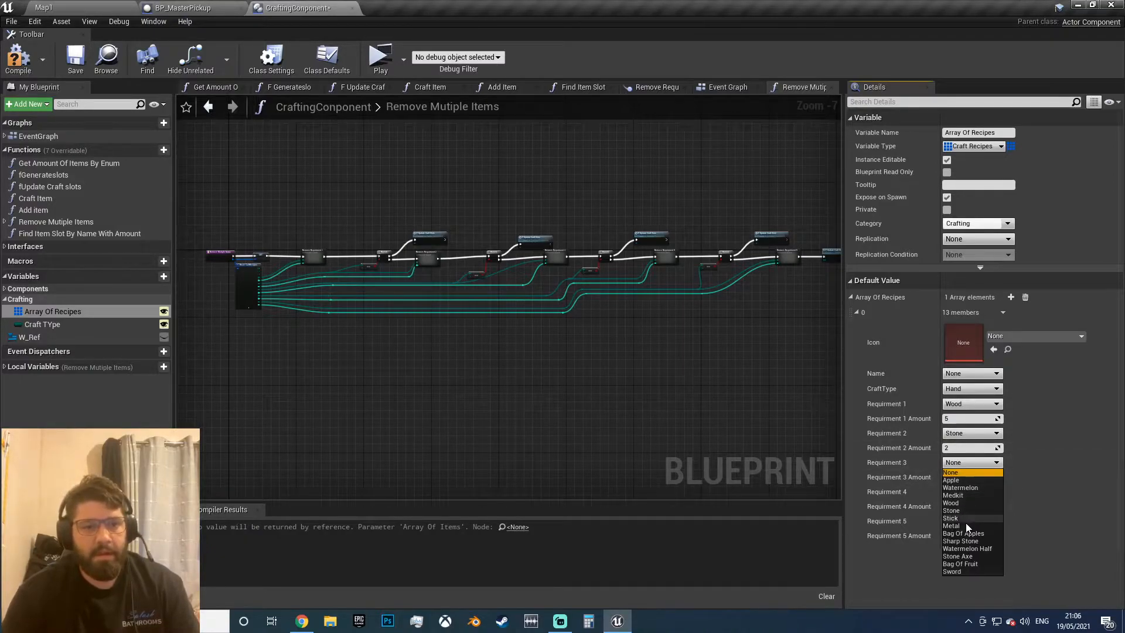
pyautogui.click(966, 526)
pyautogui.click(969, 476)
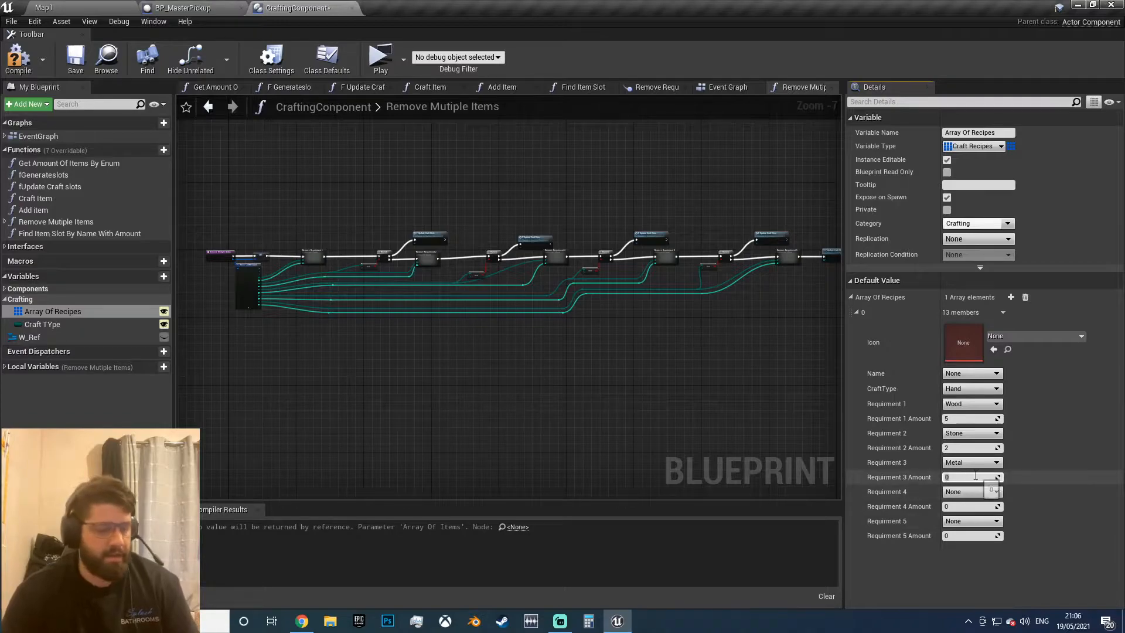
# Step: Set the recipe's Name to Sword and its Icon to T_BabyChair_ARM
pyautogui.click(972, 374)
pyautogui.click(961, 483)
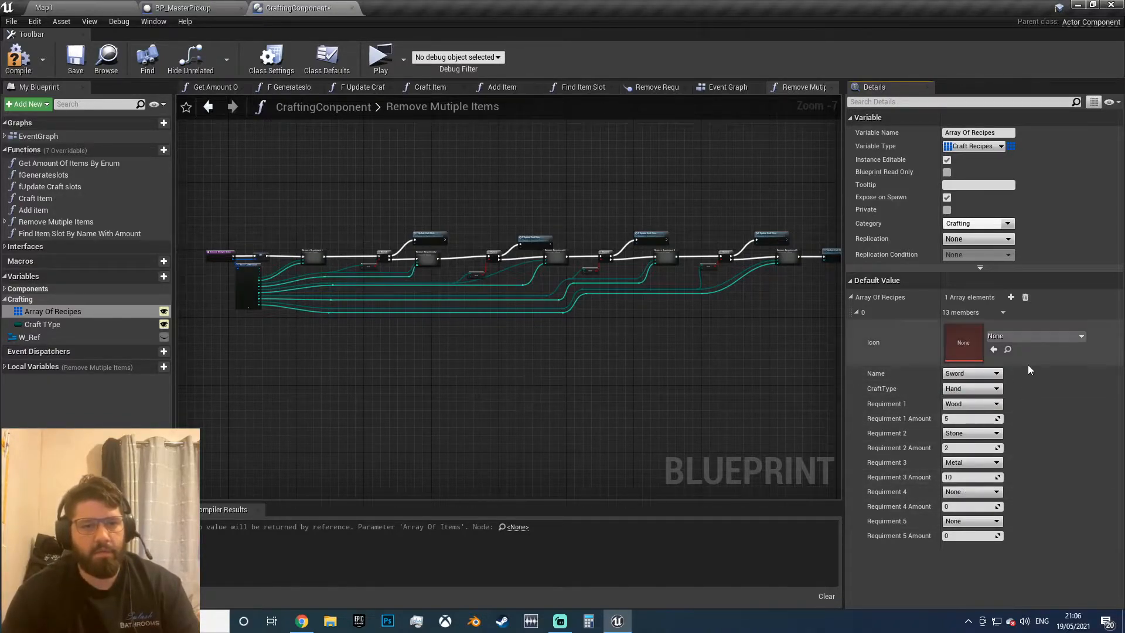
pyautogui.click(1033, 337)
pyautogui.click(997, 309)
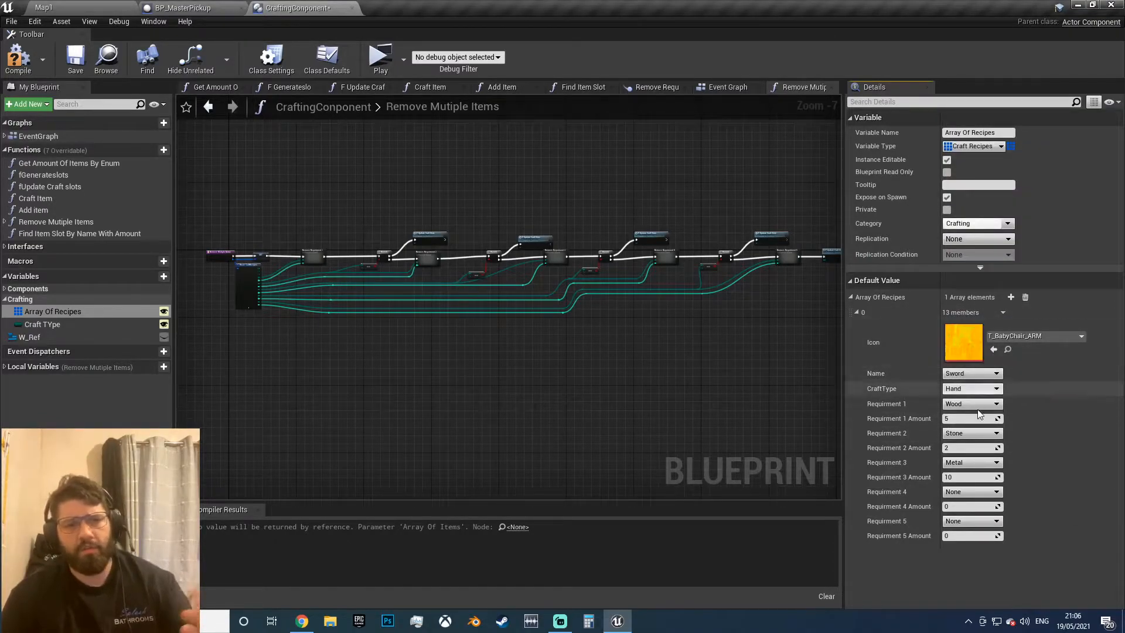
# Step: Remove all elements from the Array Of Recipes default value
pyautogui.click(852, 298)
pyautogui.click(1026, 298)
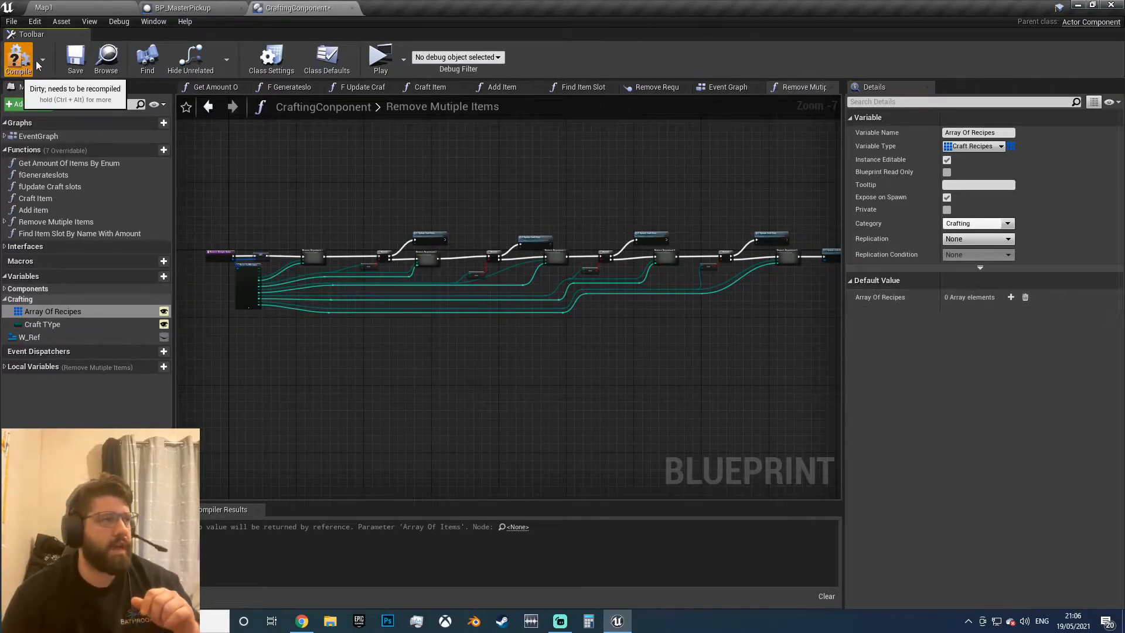
# Step: Save the crafting component blueprint, open the PC_Player blueprint and expand its CraftingComponent's Array Of Recipes
pyautogui.click(75, 58)
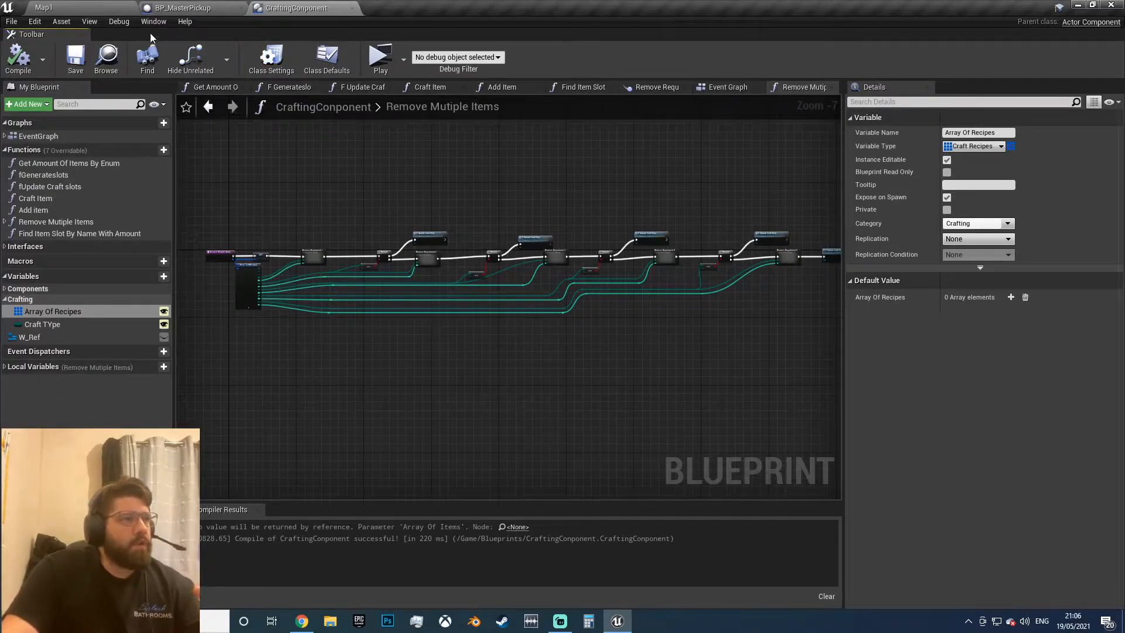
pyautogui.click(44, 7)
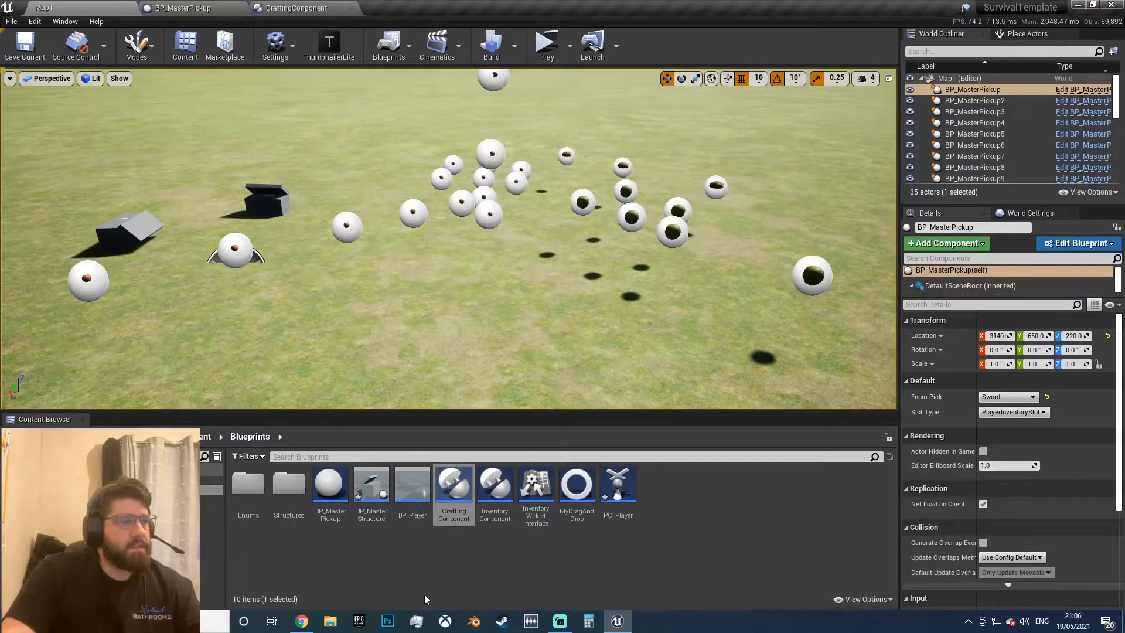
pyautogui.click(376, 549)
pyautogui.doubleClick(609, 489)
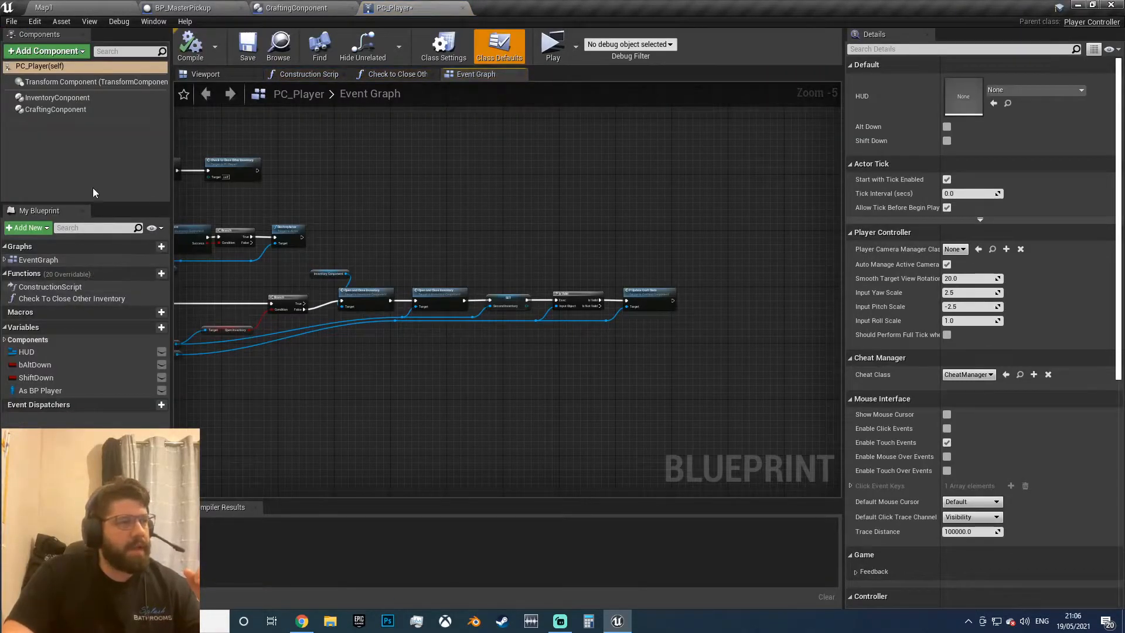
pyautogui.click(65, 109)
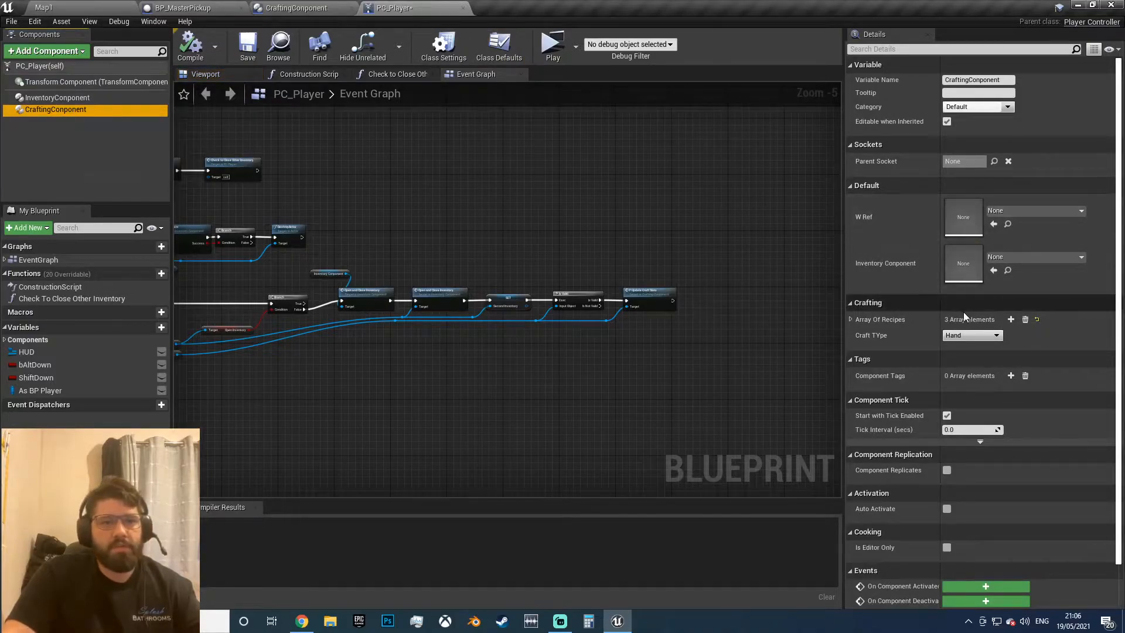
pyautogui.click(851, 320)
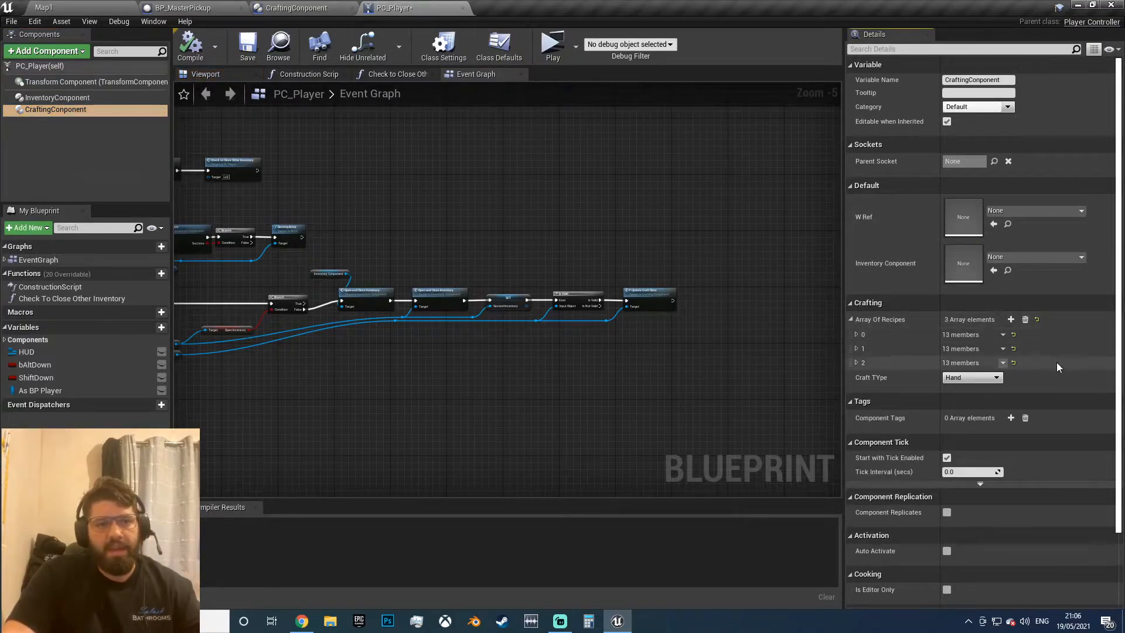
# Step: Add a fourth recipe to the player's Array Of Recipes and set its Name to Sword
pyautogui.click(1011, 319)
pyautogui.click(856, 377)
pyautogui.click(1003, 400)
pyautogui.click(1003, 400)
pyautogui.scroll(-2, 993, 405)
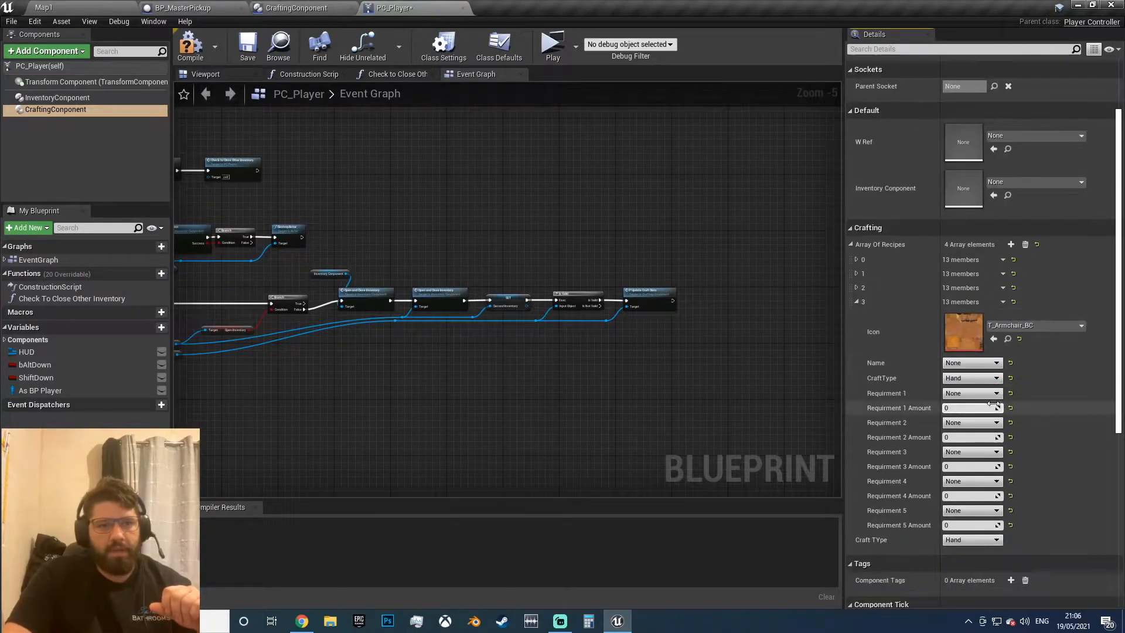
pyautogui.click(973, 363)
pyautogui.click(961, 468)
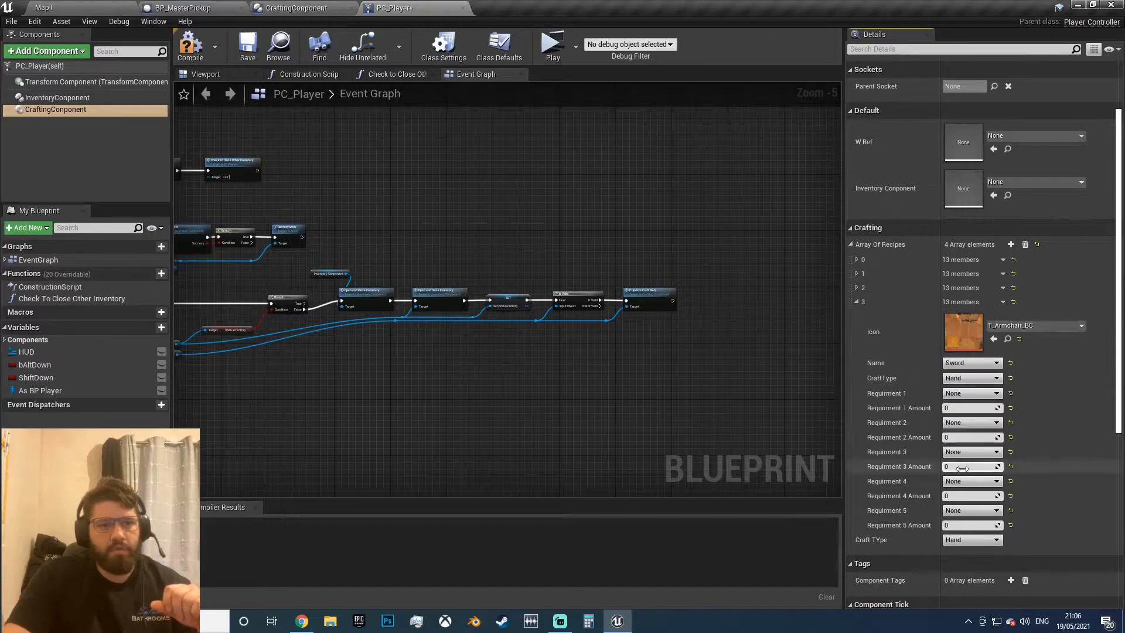
# Step: Set the Sword recipe's first three requirements to Stone 5, Metal 10 and Wood 5, and save the PC_Player blueprint
pyautogui.click(978, 394)
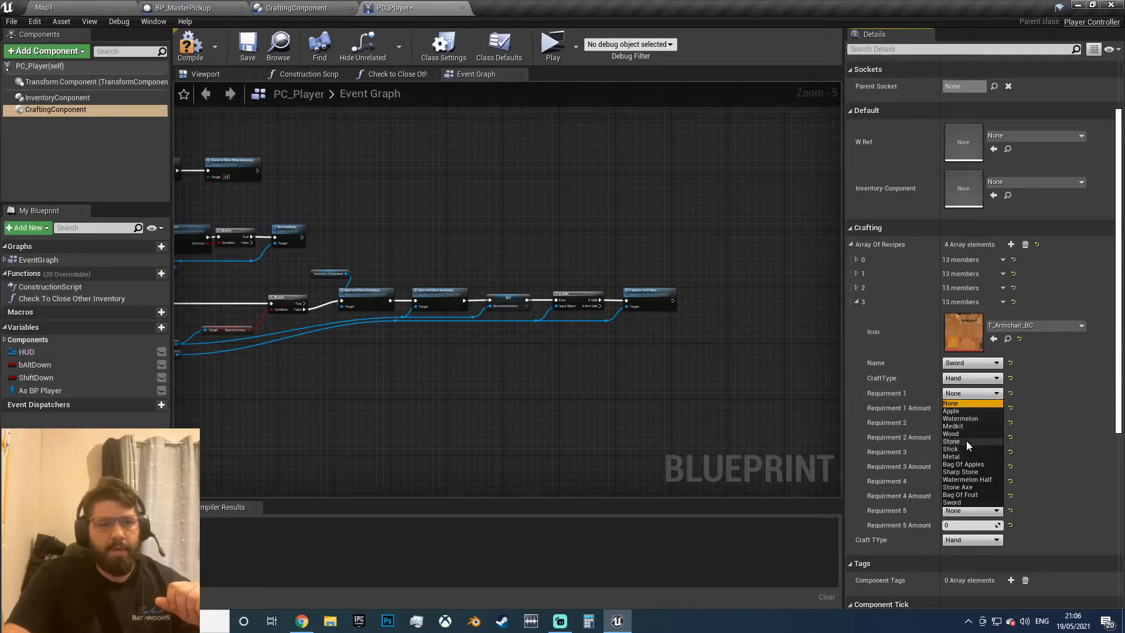
pyautogui.click(966, 441)
pyautogui.write('5')
pyautogui.click(972, 423)
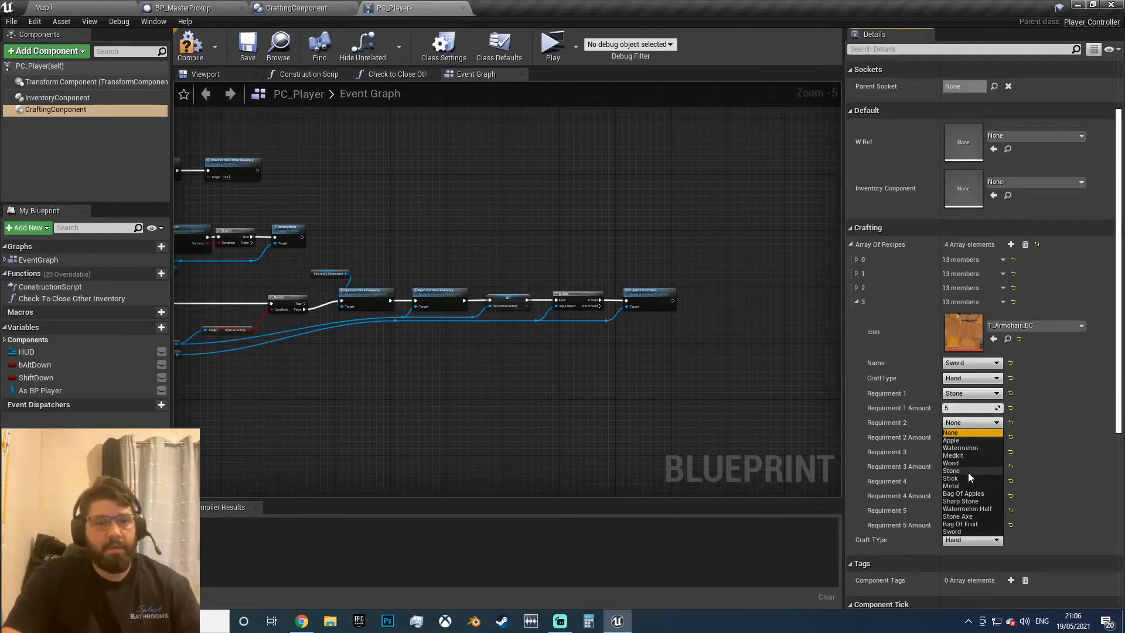
pyautogui.click(965, 484)
pyautogui.click(968, 437)
pyautogui.write('10')
pyautogui.click(973, 452)
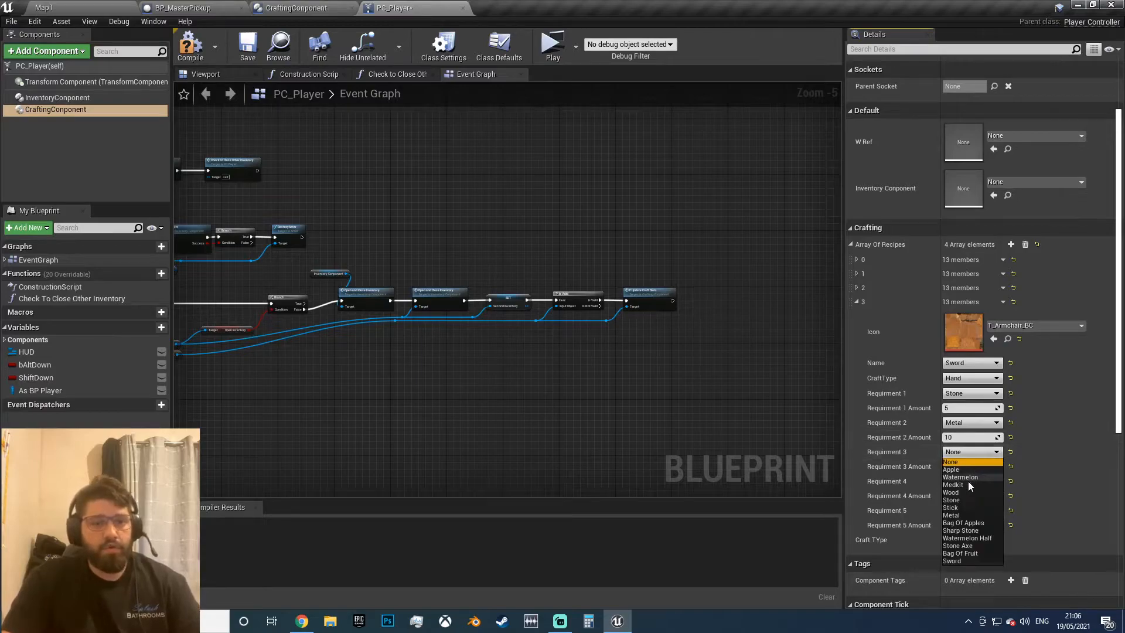
pyautogui.click(964, 493)
pyautogui.click(969, 466)
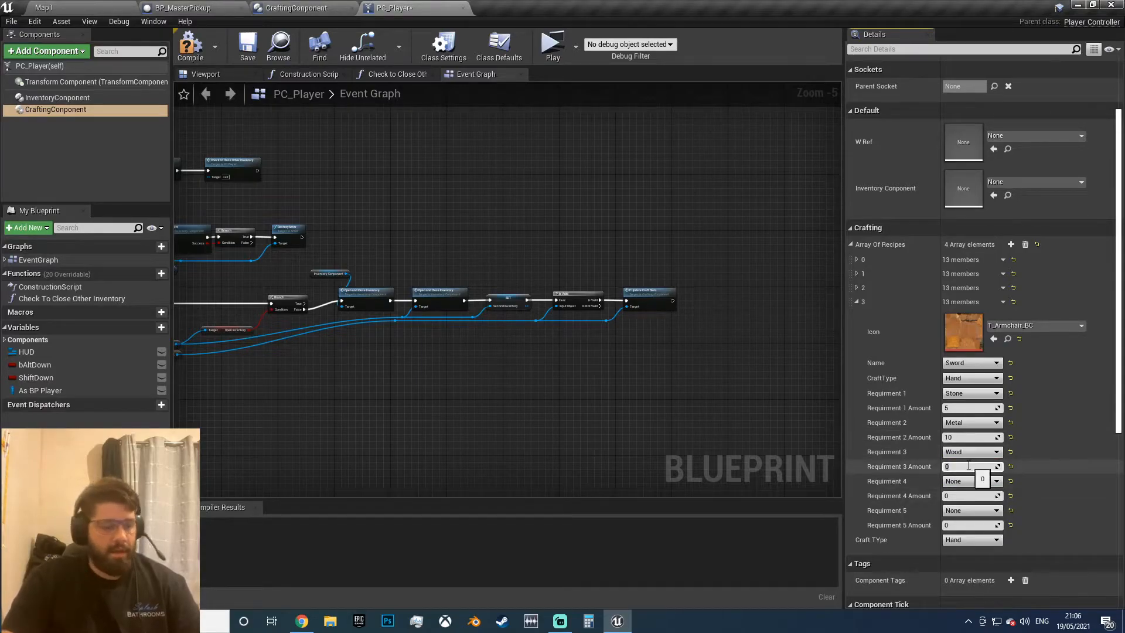
pyautogui.write('5')
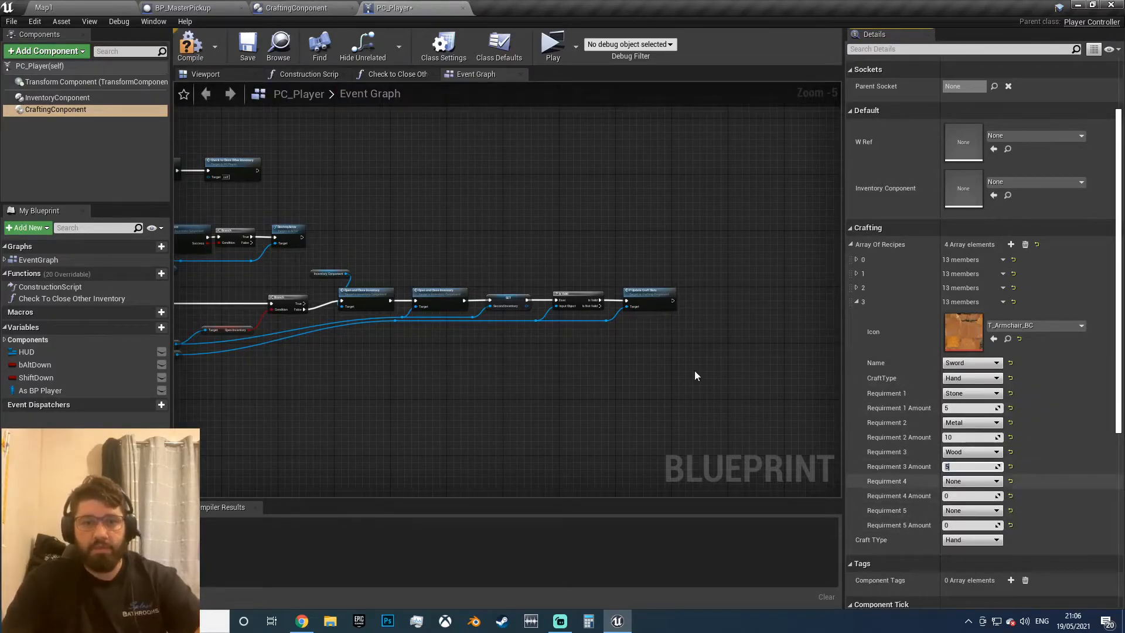
pyautogui.click(256, 52)
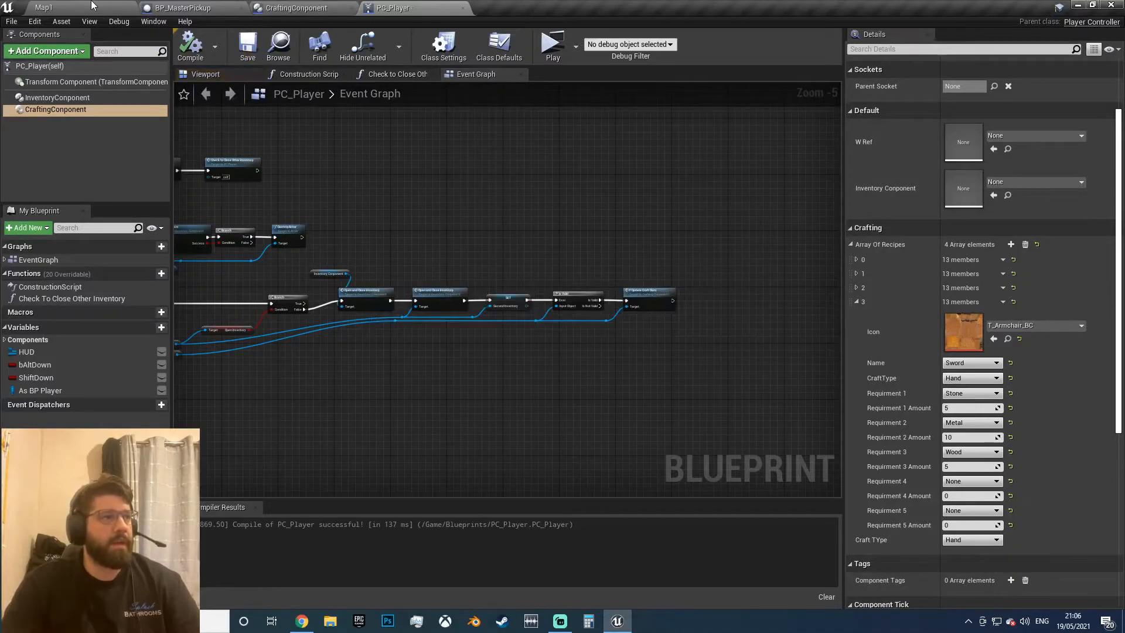
# Step: Play the Map1 level and check the Sword recipe's requirements in the in-game Craft window
pyautogui.click(92, 5)
pyautogui.click(537, 50)
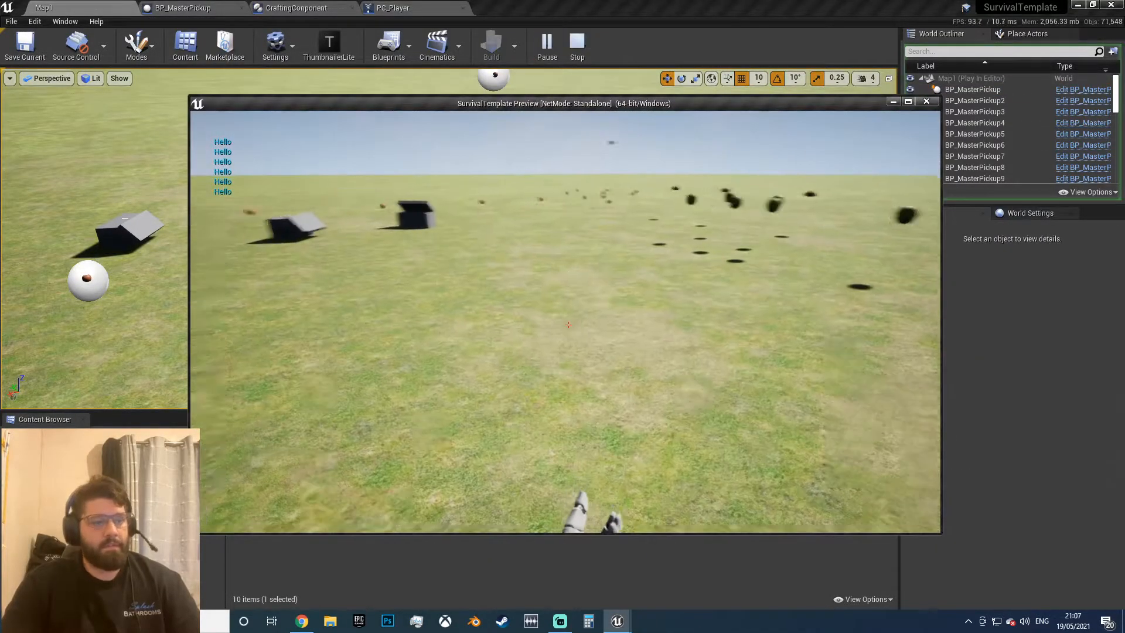
pyautogui.press('i')
pyautogui.moveTo(442, 264)
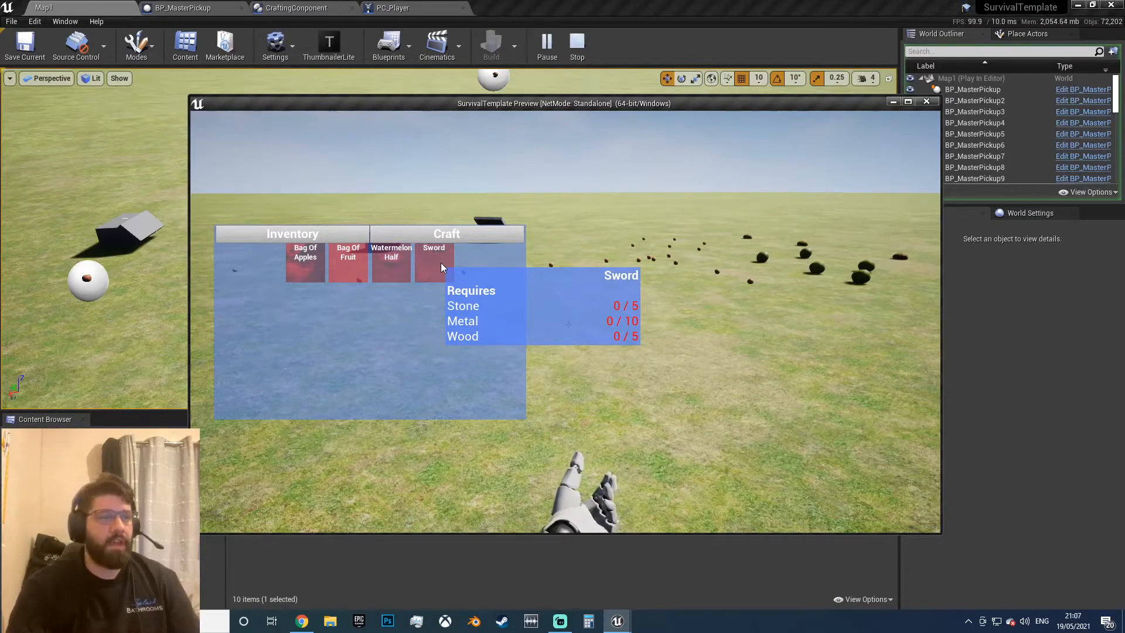
pyautogui.press('Tab')
# Step: Walk up to the chest structures in the game preview and end the play session
pyautogui.press('w')
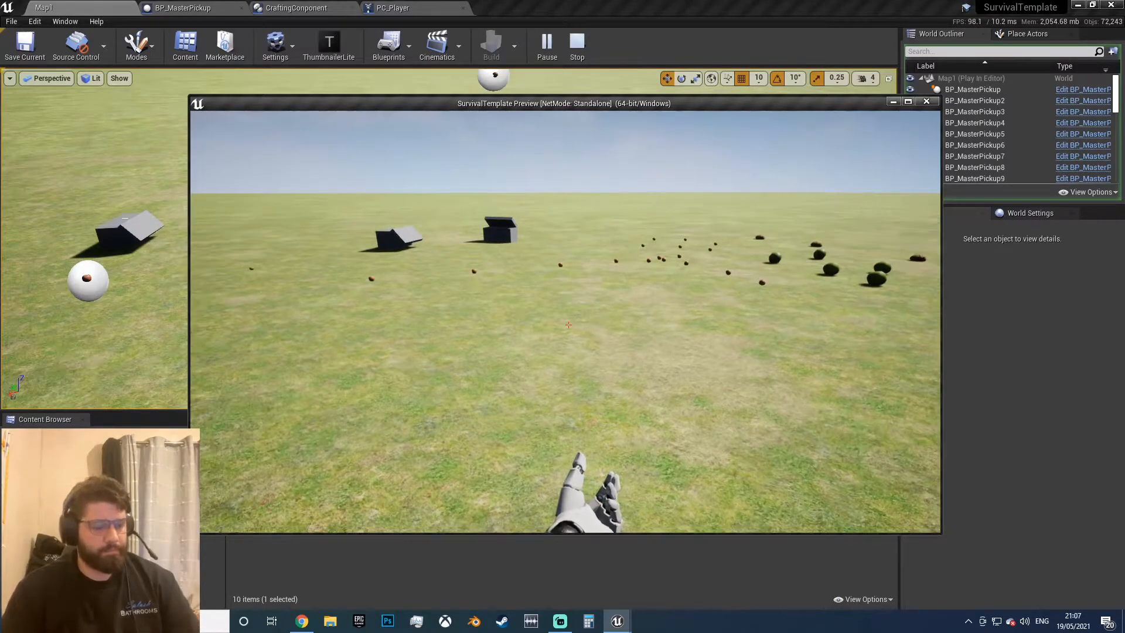
pyautogui.press('w')
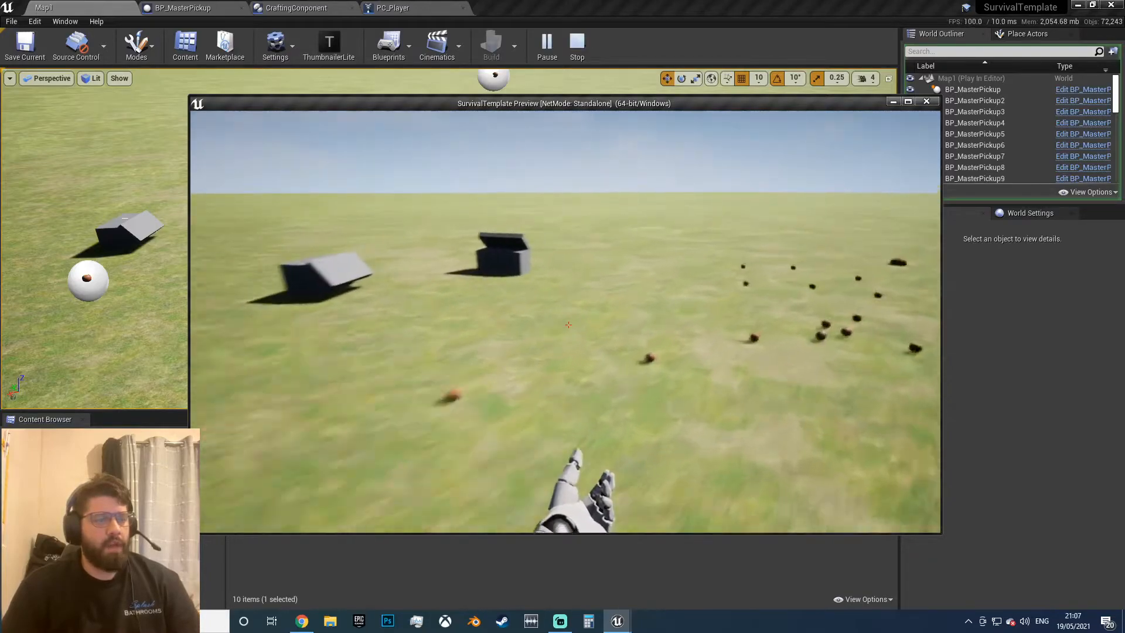
pyautogui.press('w')
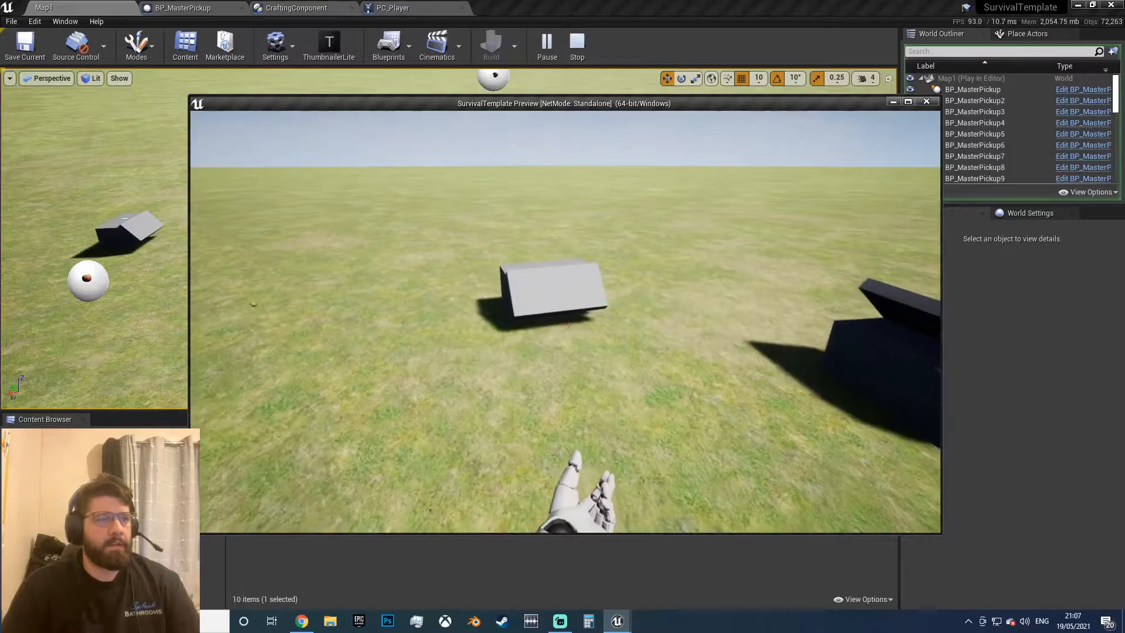
pyautogui.press('Escape')
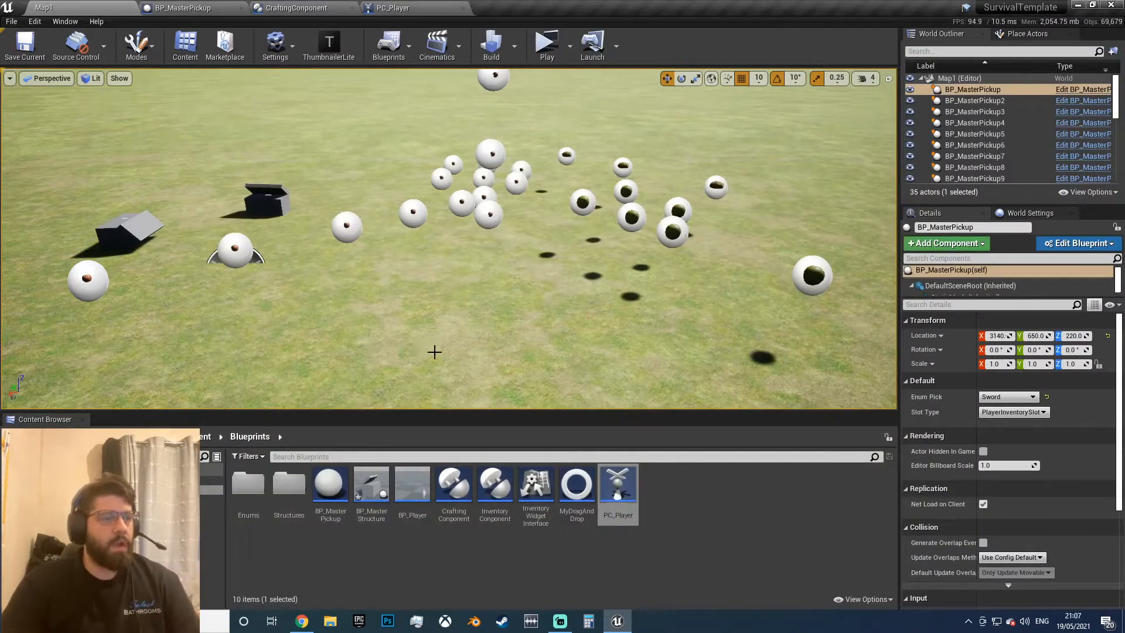
# Step: Place a BP_MasterStructure on the grass in front of the pickups and review its inventory and crafting settings
pyautogui.click(422, 534)
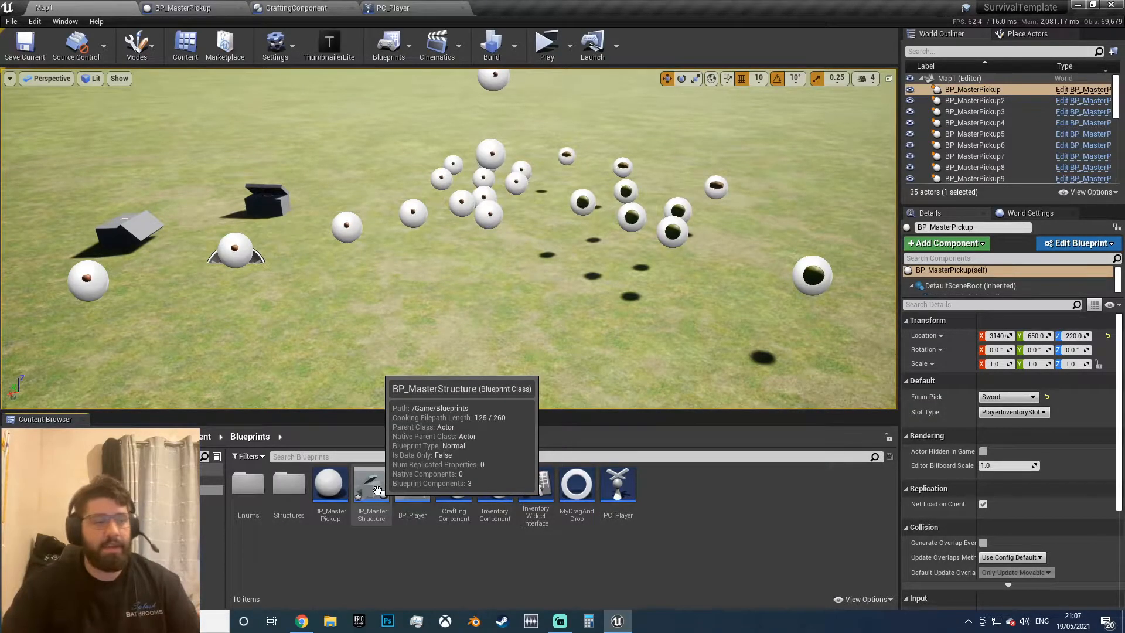
pyautogui.moveTo(377, 490); pyautogui.dragTo(403, 316)
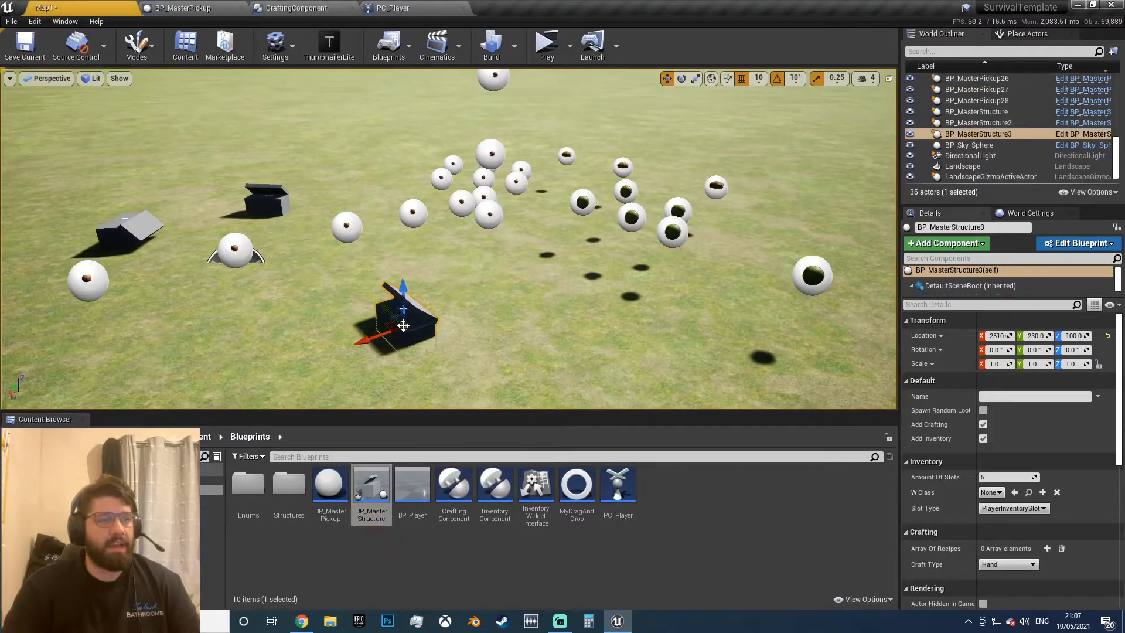
pyautogui.scroll(-3, 1023, 462)
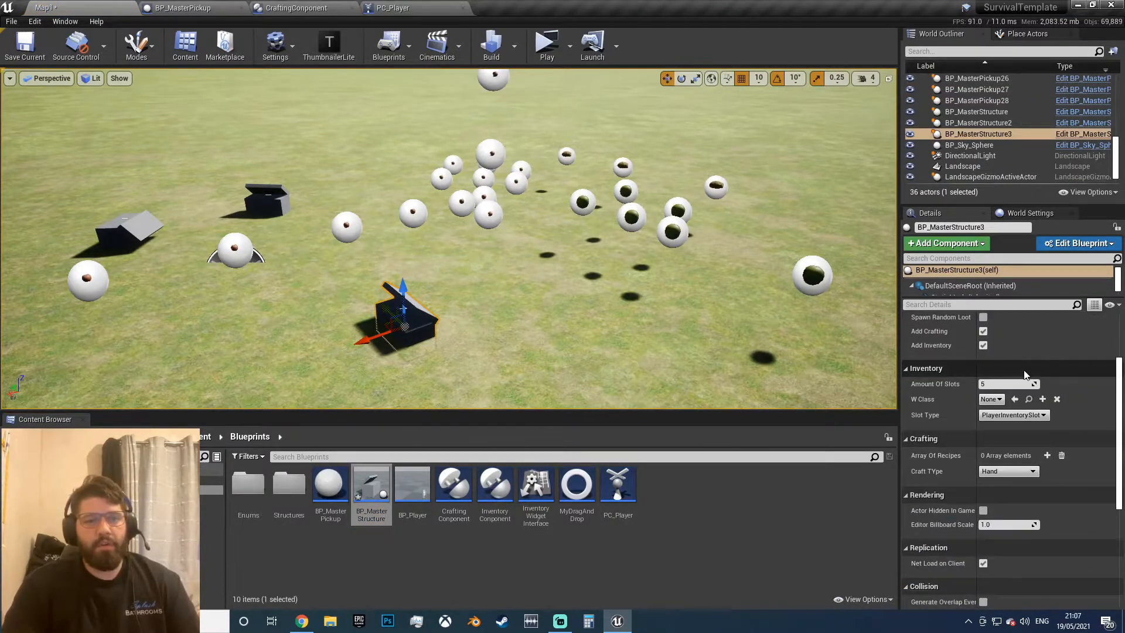
pyautogui.scroll(2, 1007, 353)
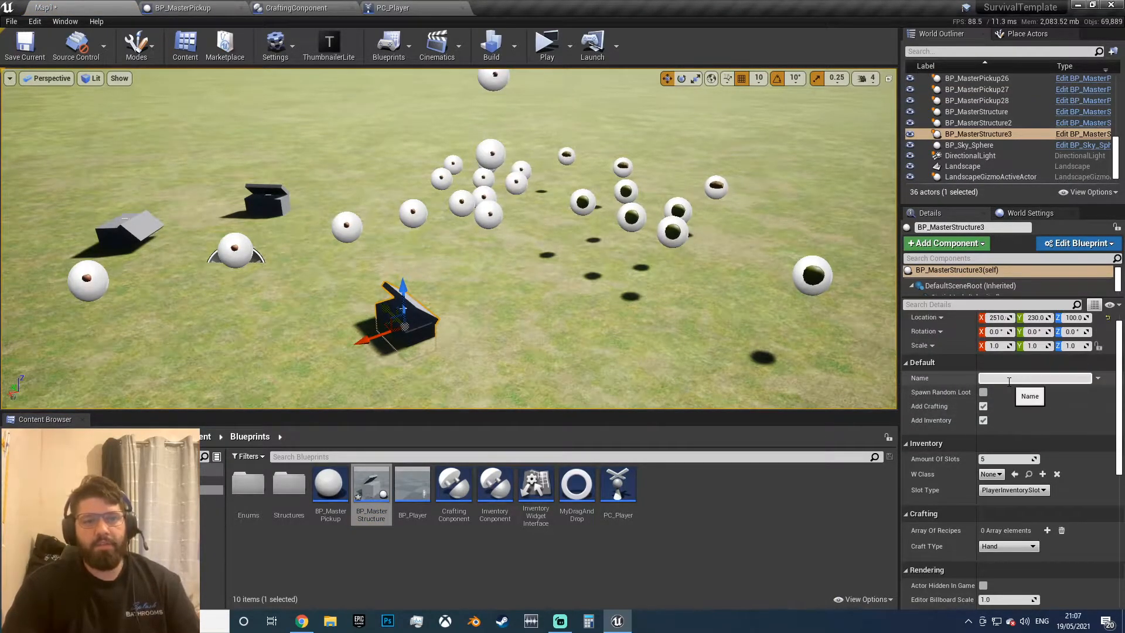
# Step: Turn off Add Crafting and Add Inventory on the new structure, enable Spawn Random Loot, and play-test the level
pyautogui.click(984, 404)
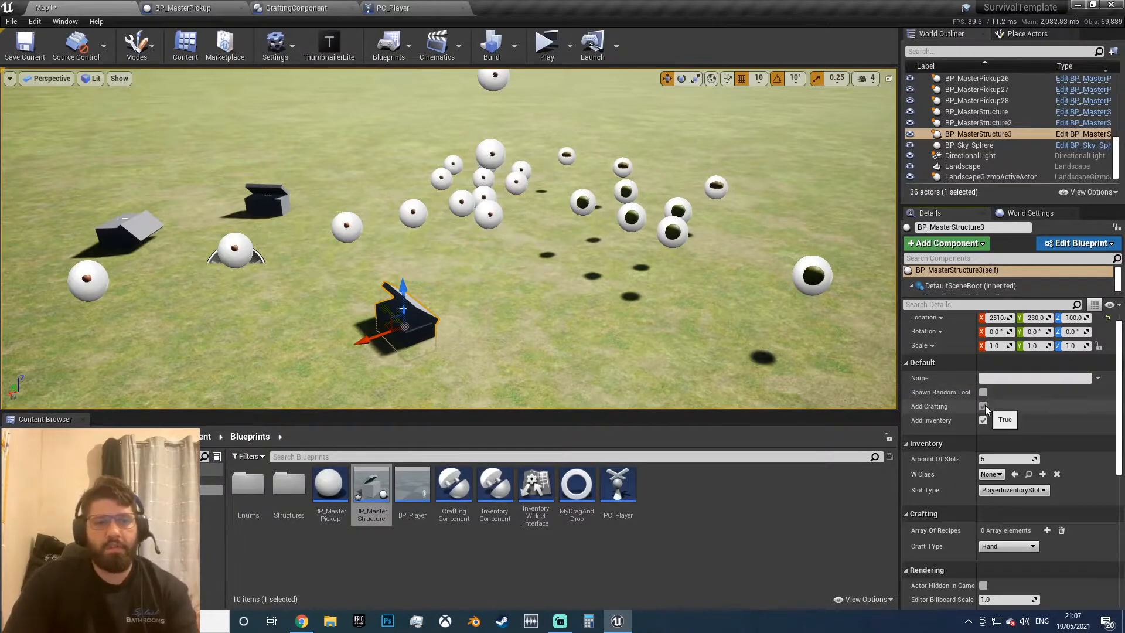
pyautogui.click(983, 420)
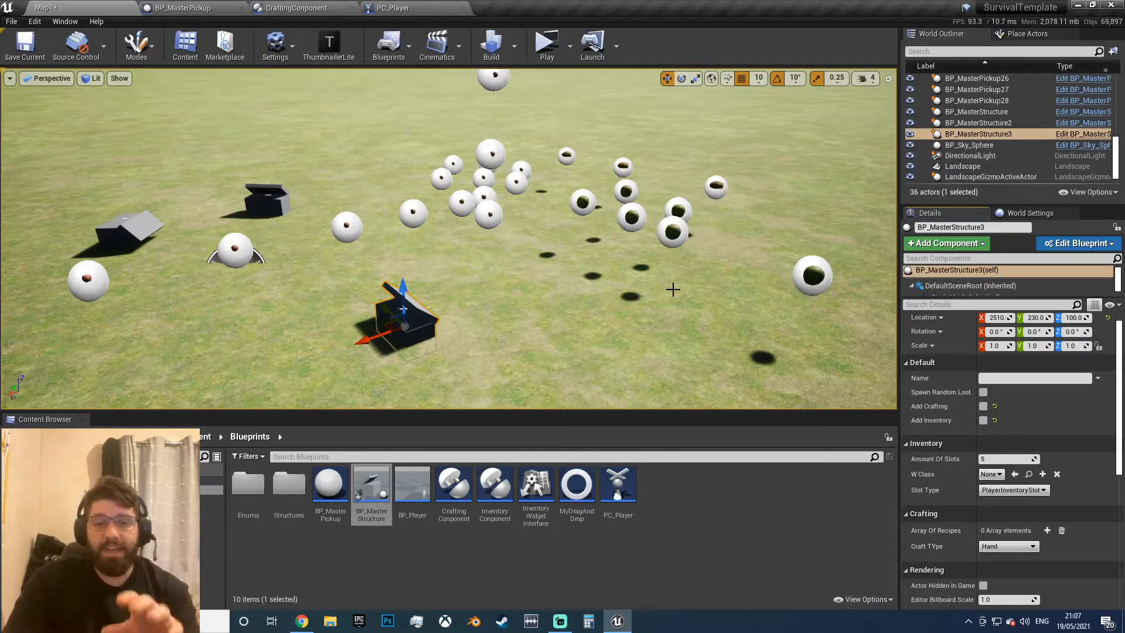
pyautogui.click(983, 419)
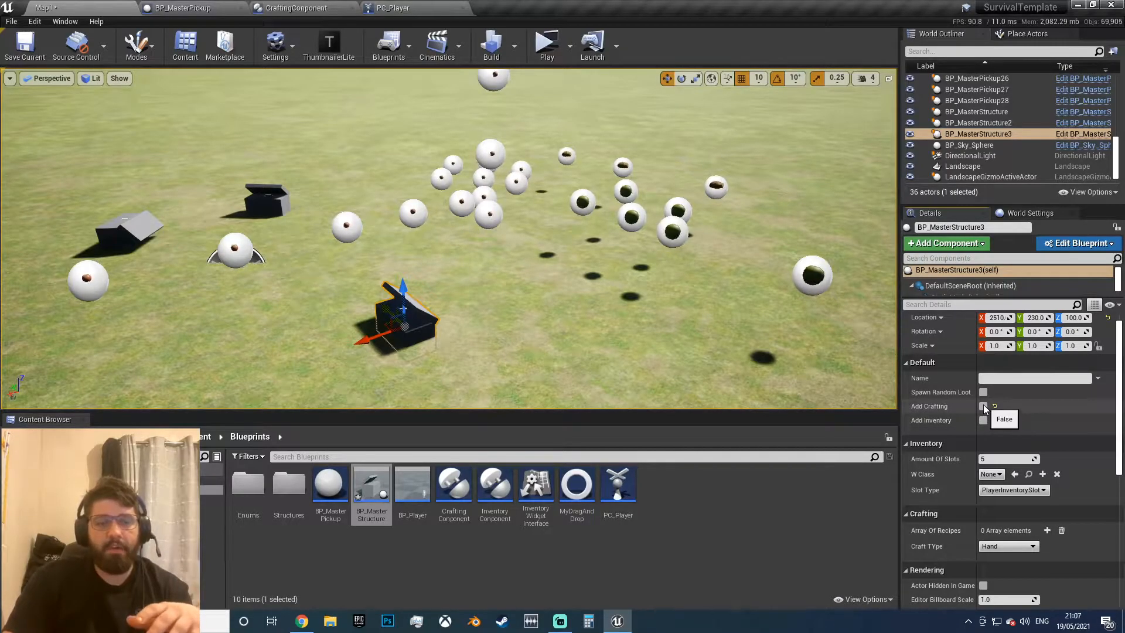
pyautogui.click(984, 407)
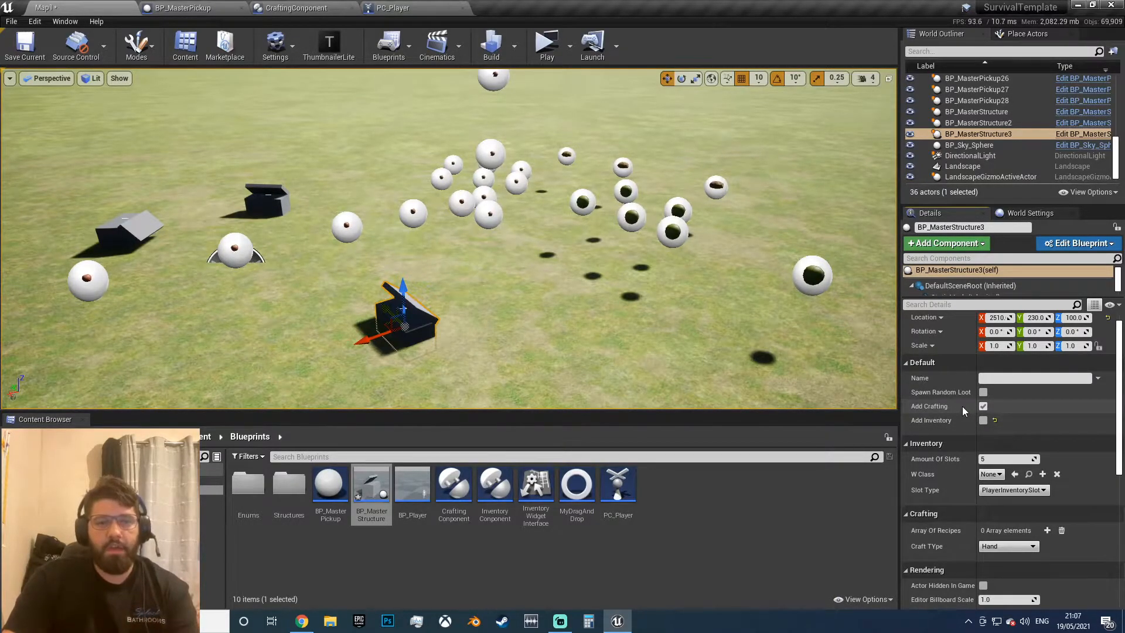
pyautogui.click(984, 406)
pyautogui.click(983, 393)
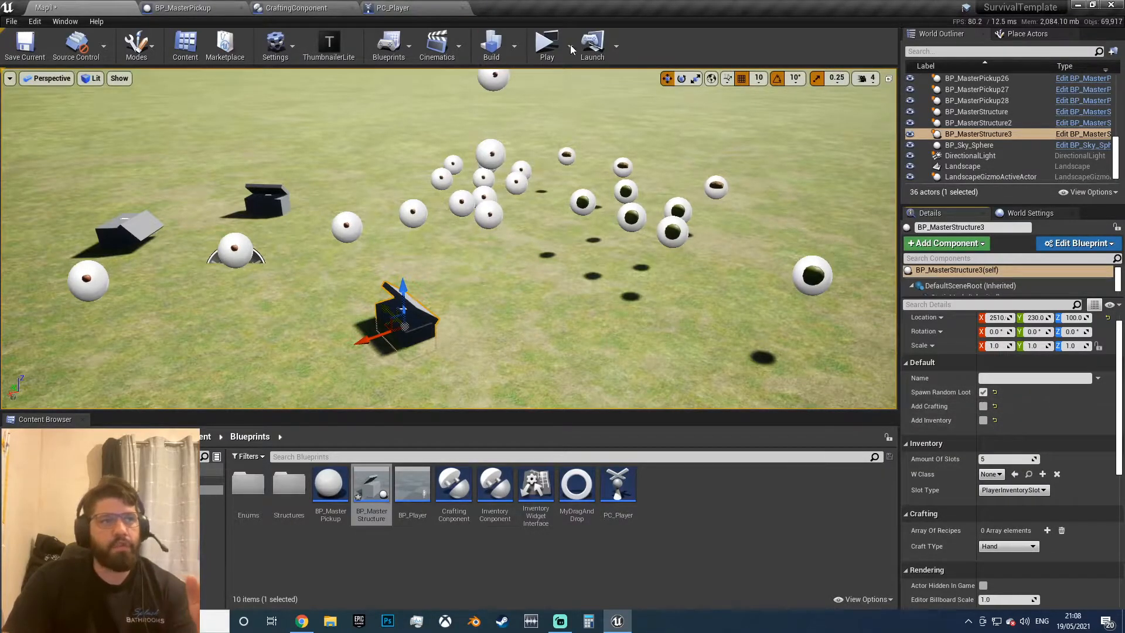
pyautogui.click(547, 45)
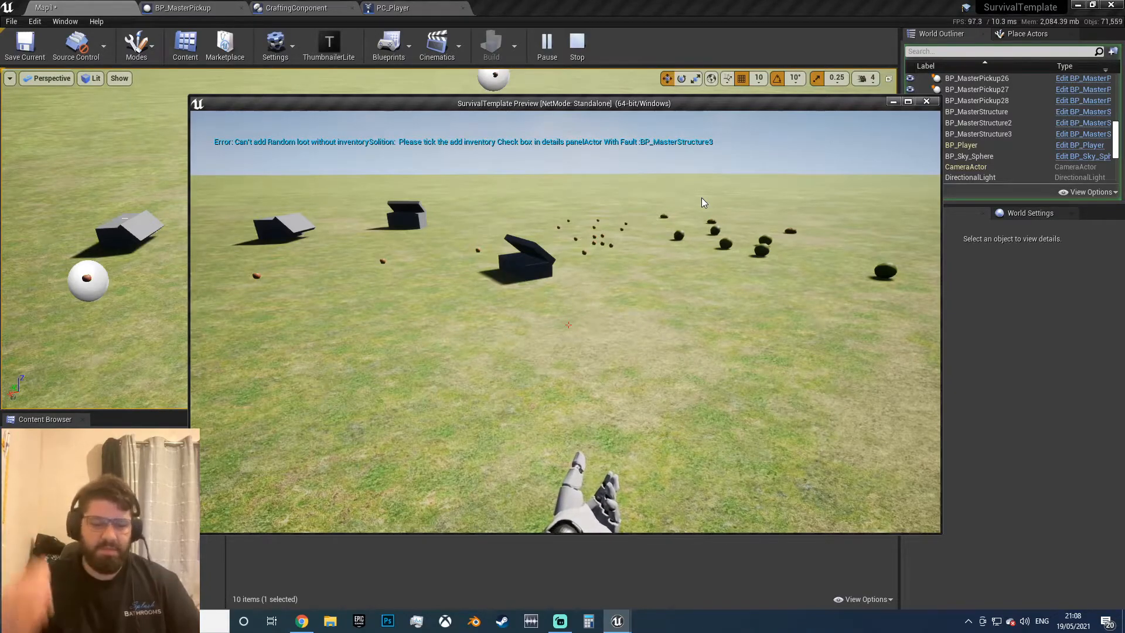
pyautogui.press('Escape')
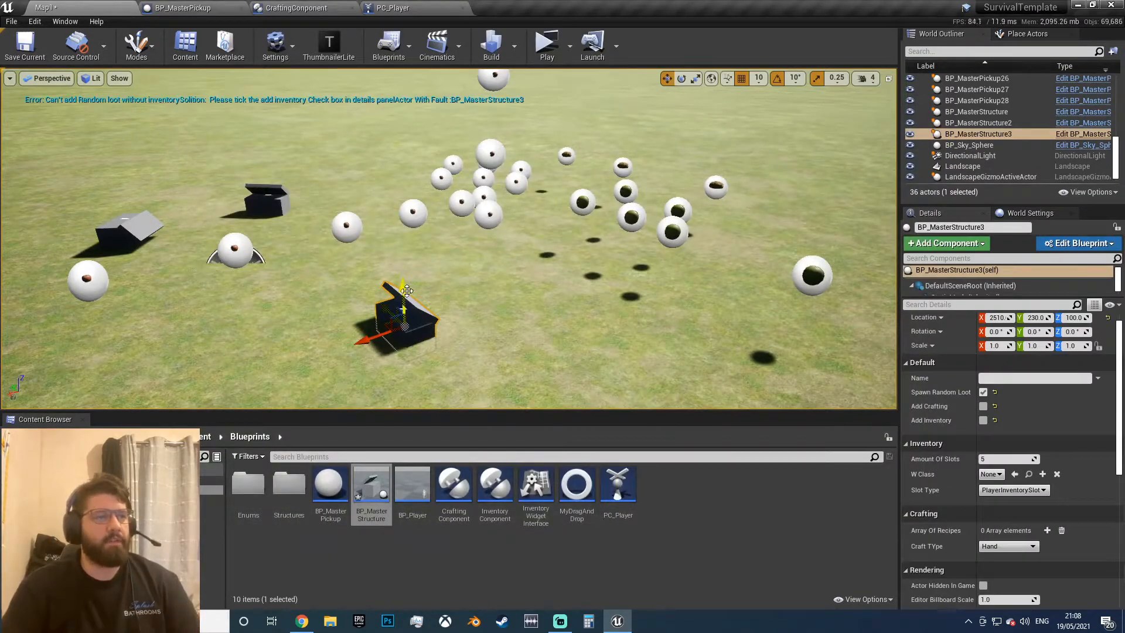
# Step: Raise the new structure to Z 120, turn off Spawn Random Loot, and enable Add Crafting and Add Inventory
pyautogui.moveTo(409, 290); pyautogui.dragTo(409, 278)
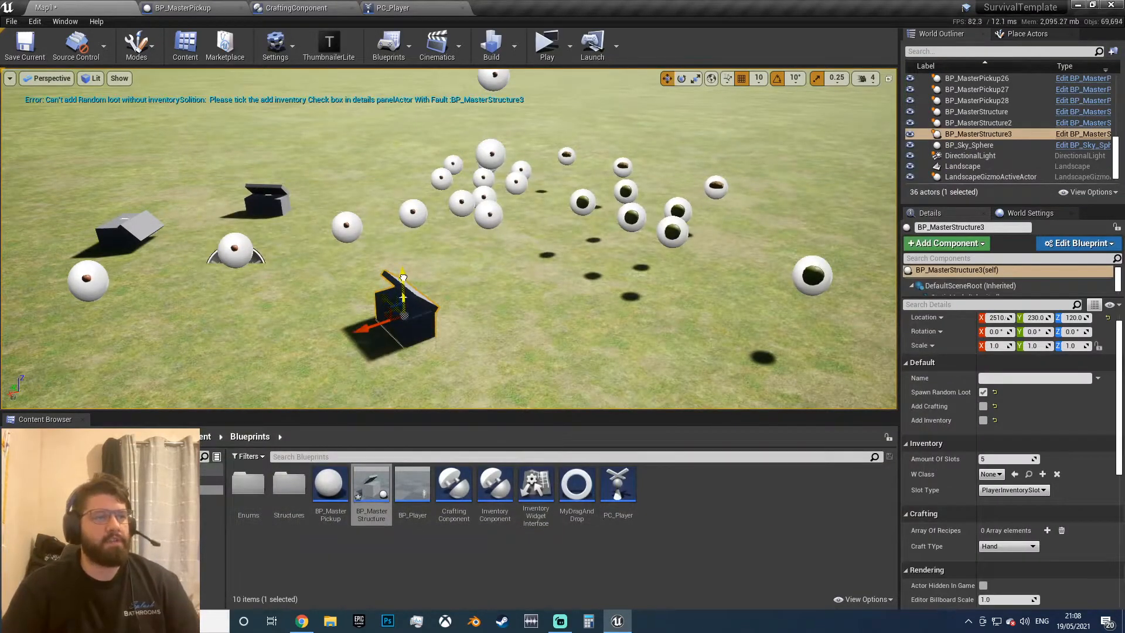
pyautogui.click(984, 420)
pyautogui.click(983, 392)
pyautogui.click(984, 420)
pyautogui.click(983, 406)
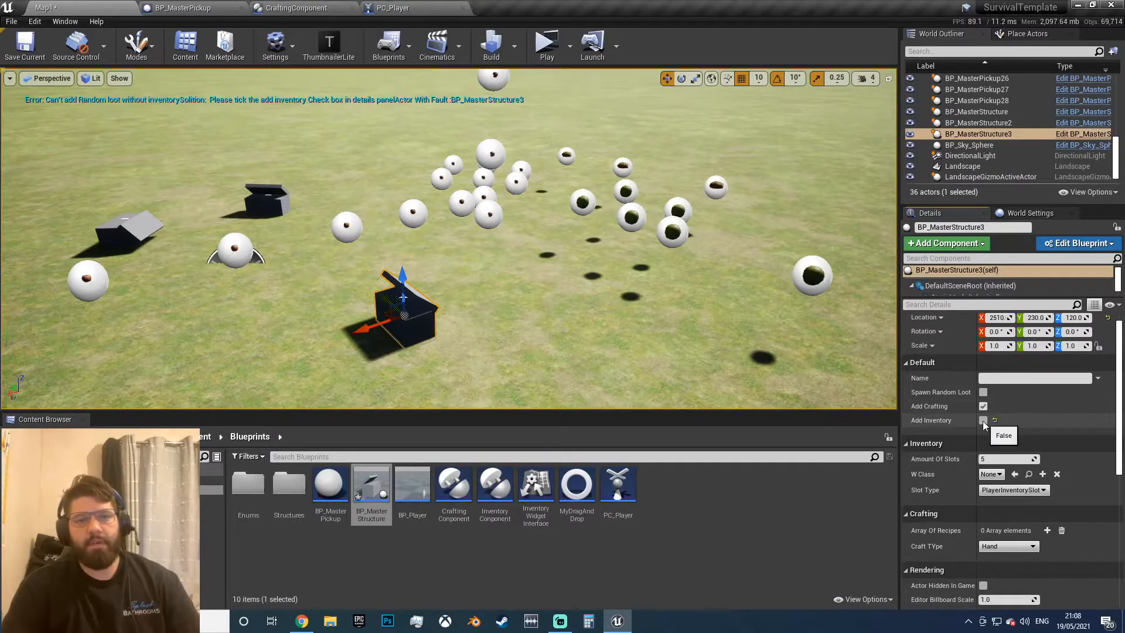
pyautogui.click(984, 422)
pyautogui.click(984, 406)
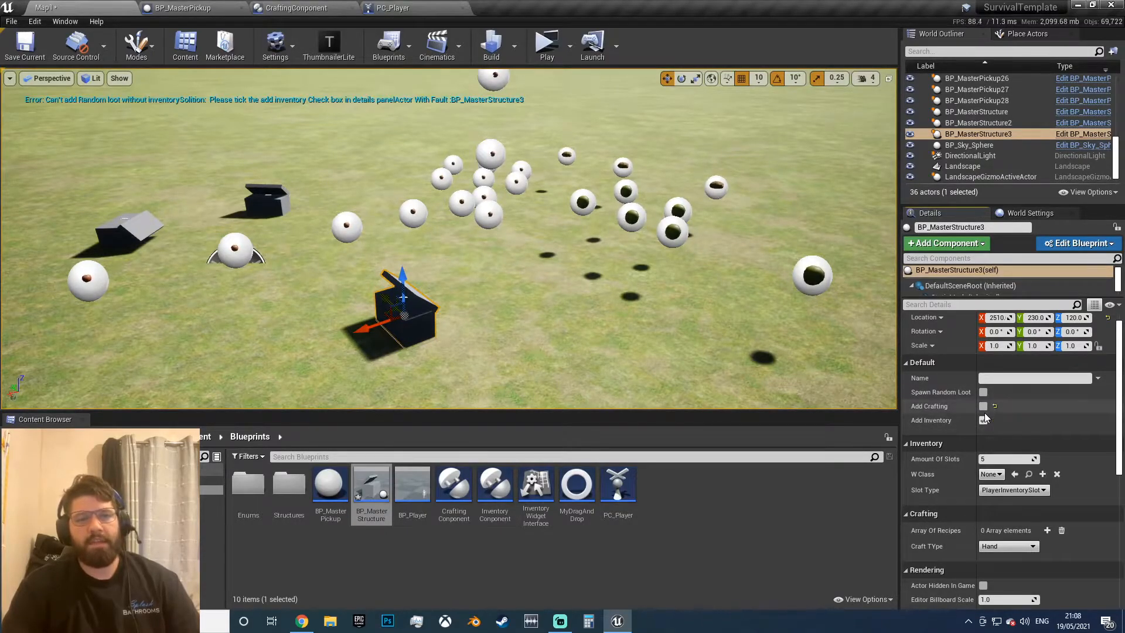
pyautogui.click(983, 406)
# Step: Set the selected structure's Amount Of Slots to 7 and review the widget classes offered for W Class
pyautogui.click(1009, 459)
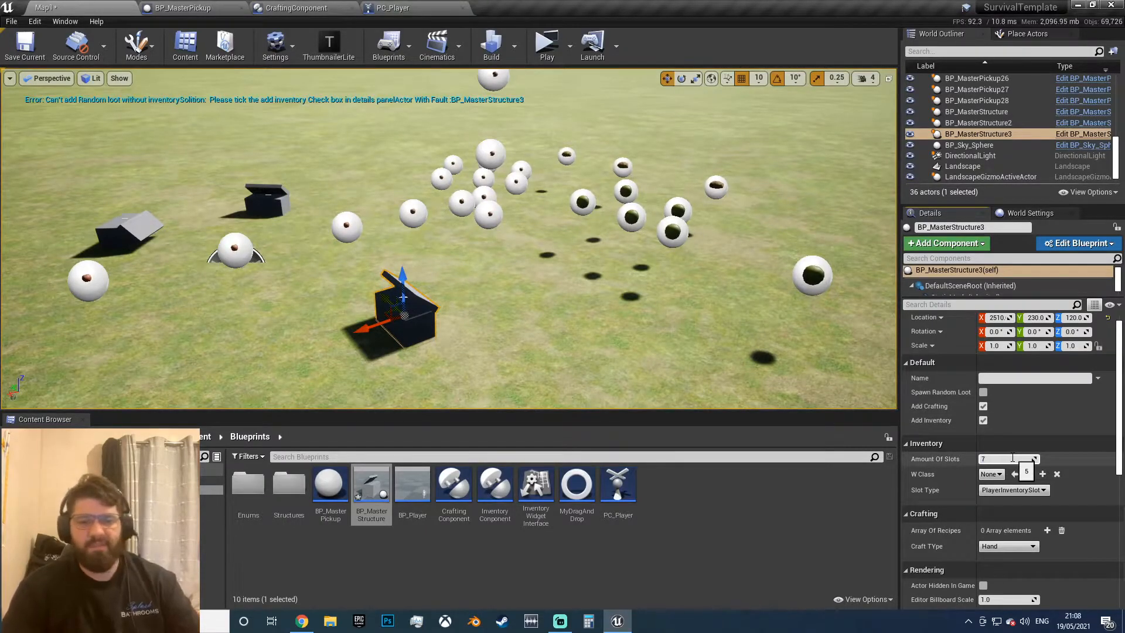
pyautogui.click(997, 475)
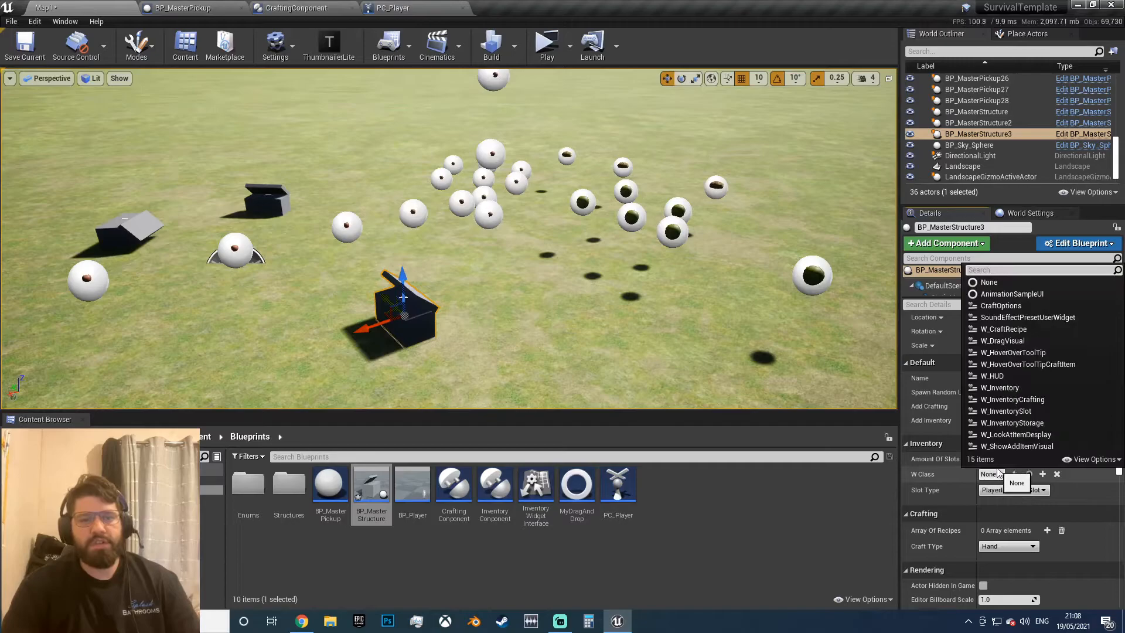
pyautogui.click(711, 481)
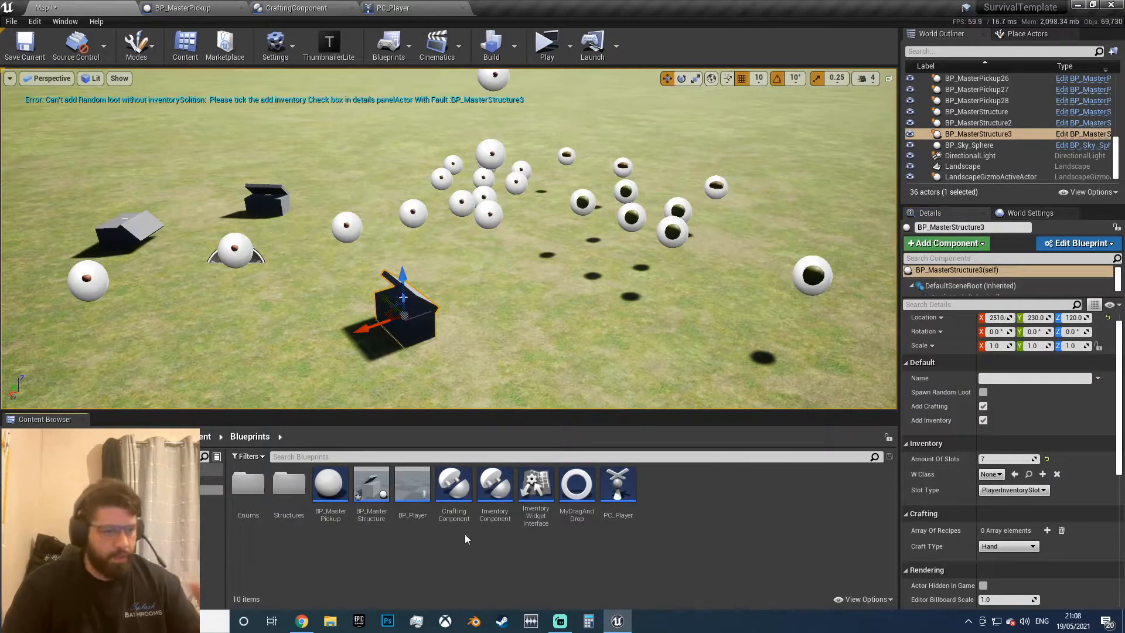
# Step: Duplicate the W_Inventory widget in the Widget folder and name the copy W_InventoryAdvancedCraftingTable
pyautogui.click(206, 441)
pyautogui.doubleClick(423, 504)
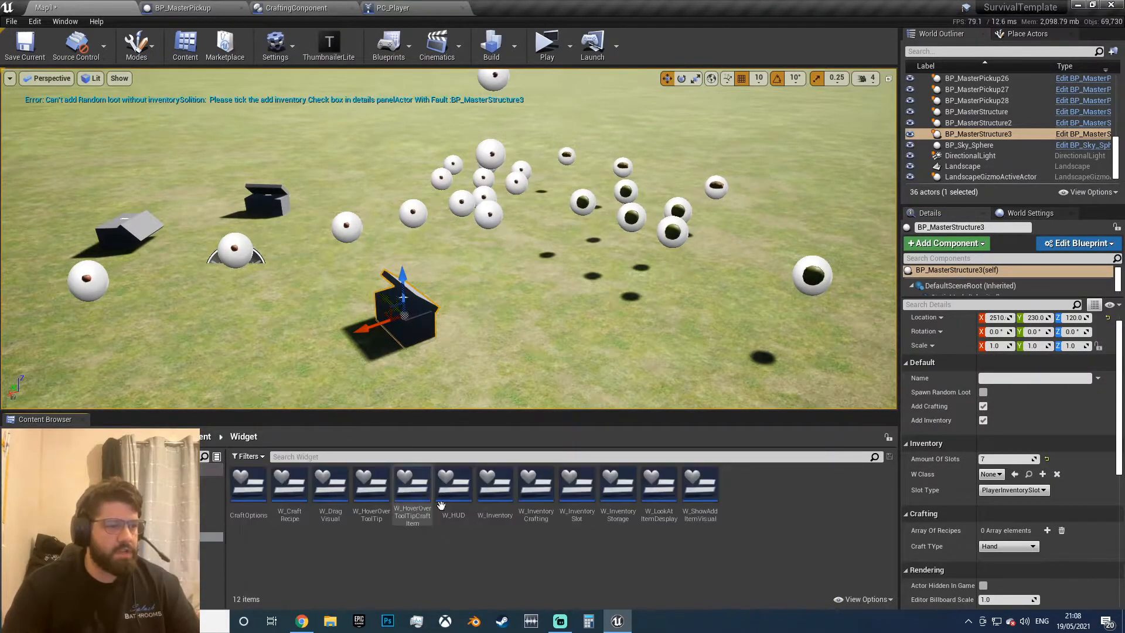
pyautogui.click(499, 497)
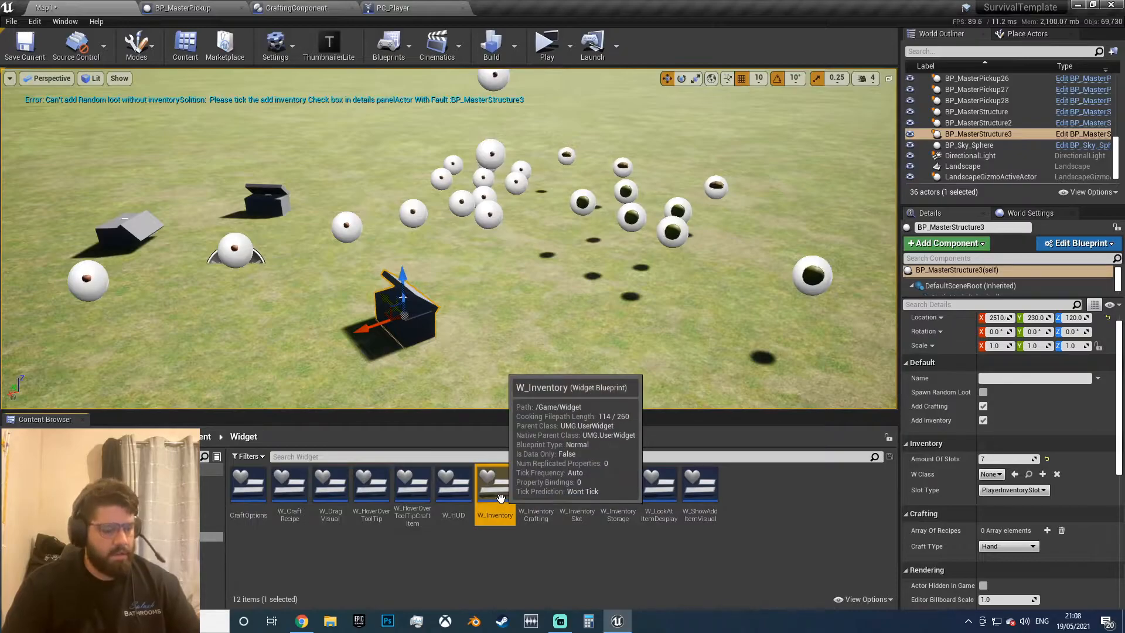
pyautogui.hotkey('ctrl', 'w')
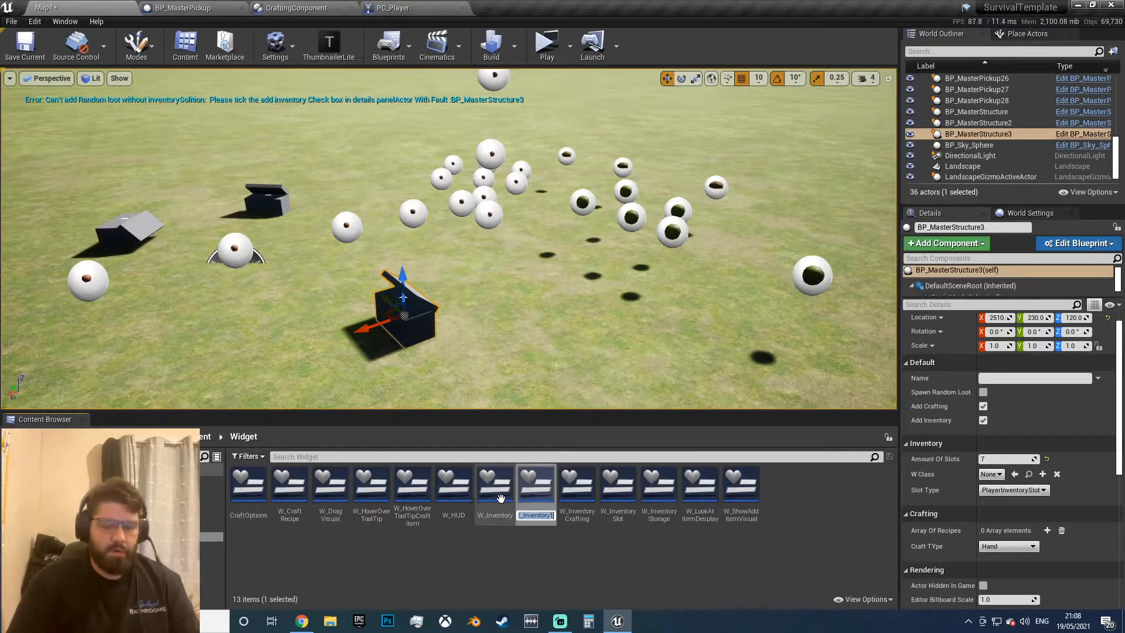
pyautogui.press('Right')
pyautogui.press('BackSpace')
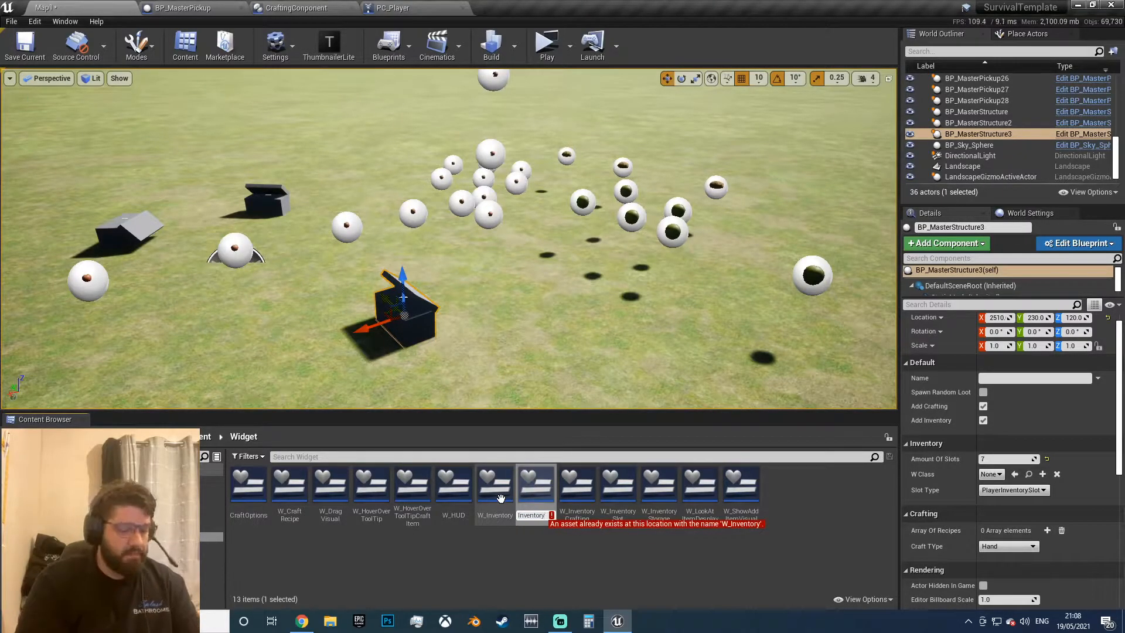
pyautogui.write('Advanced')
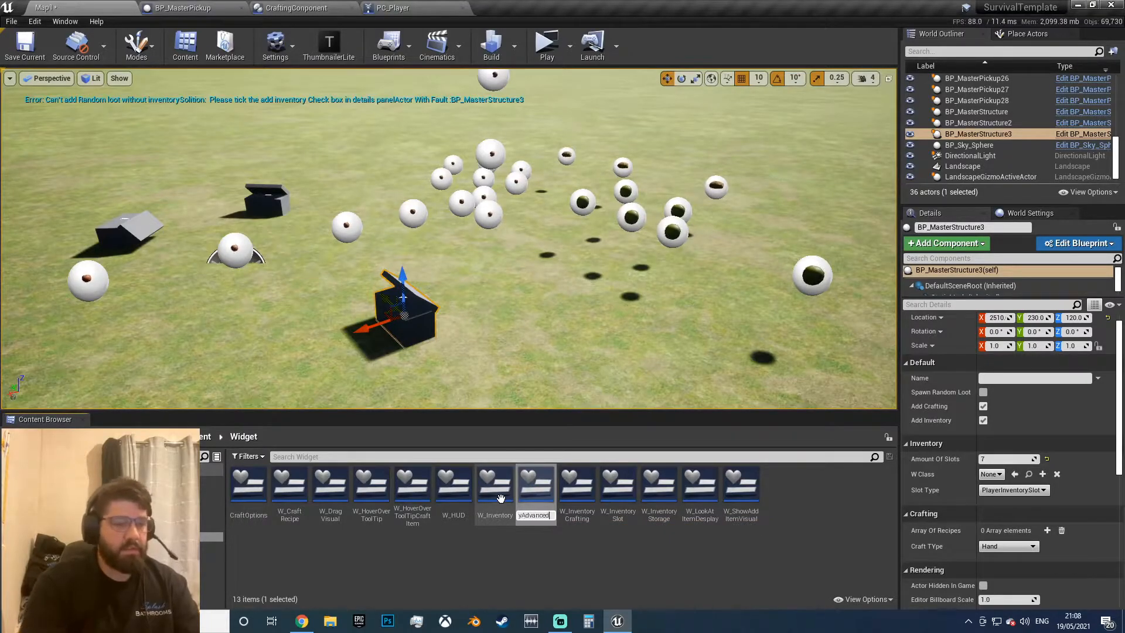
pyautogui.write('CraftingTable')
pyautogui.press('Return')
# Step: Open the W_InventoryAdvancedCraftingTable widget and examine its CraftingSlots and InventorySlots wrap boxes
pyautogui.doubleClick(535, 486)
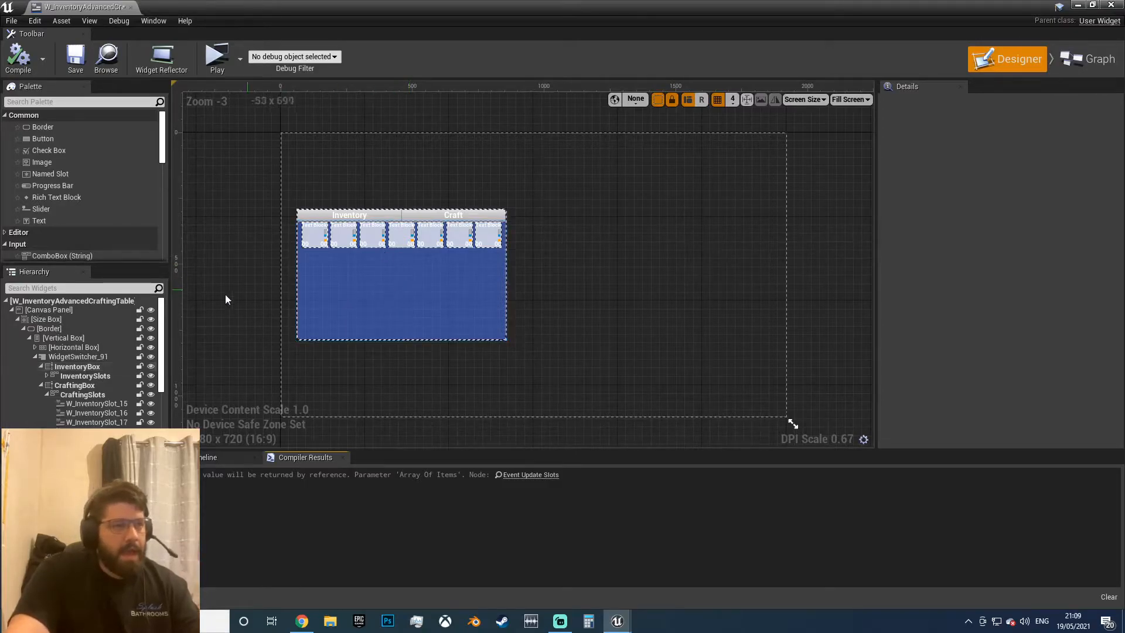
pyautogui.scroll(-3, 91, 338)
pyautogui.click(83, 320)
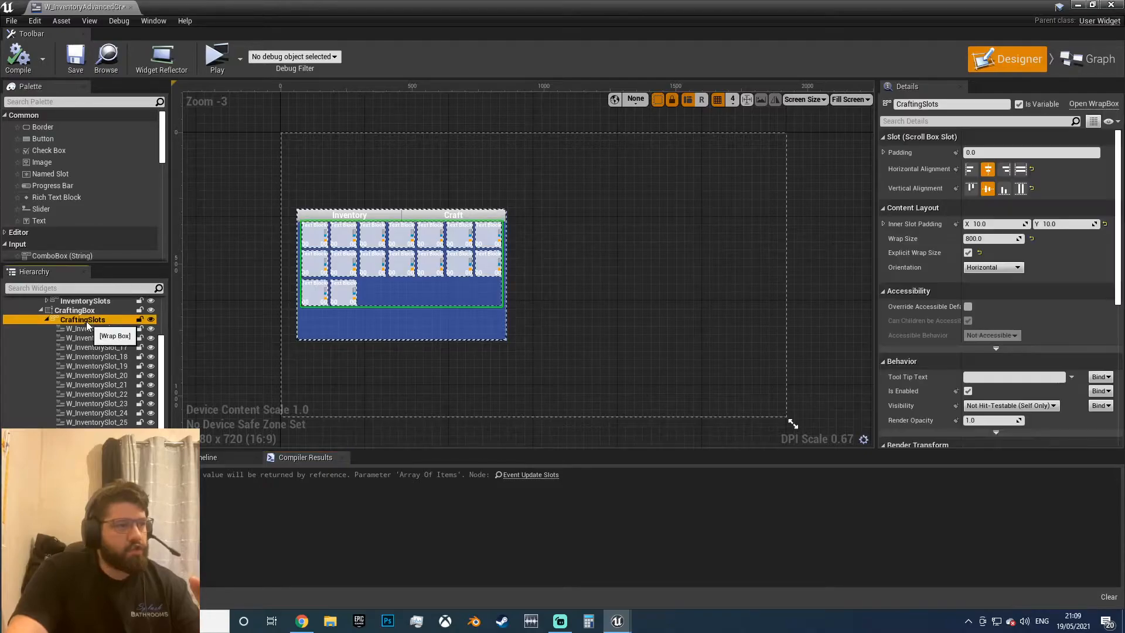
pyautogui.scroll(2, 94, 352)
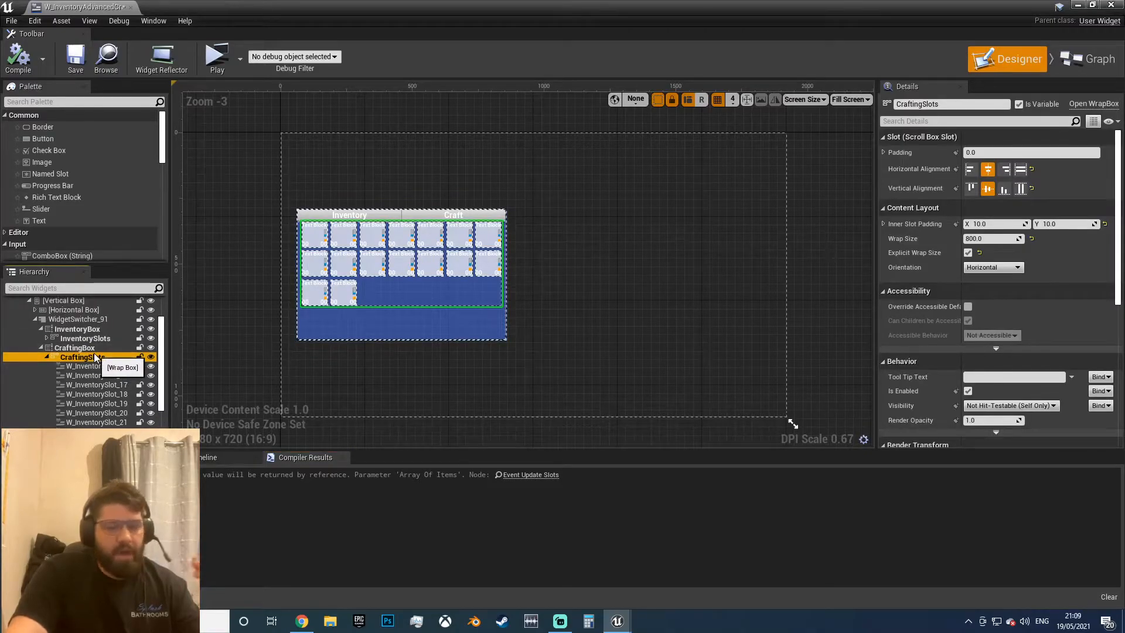
pyautogui.click(100, 340)
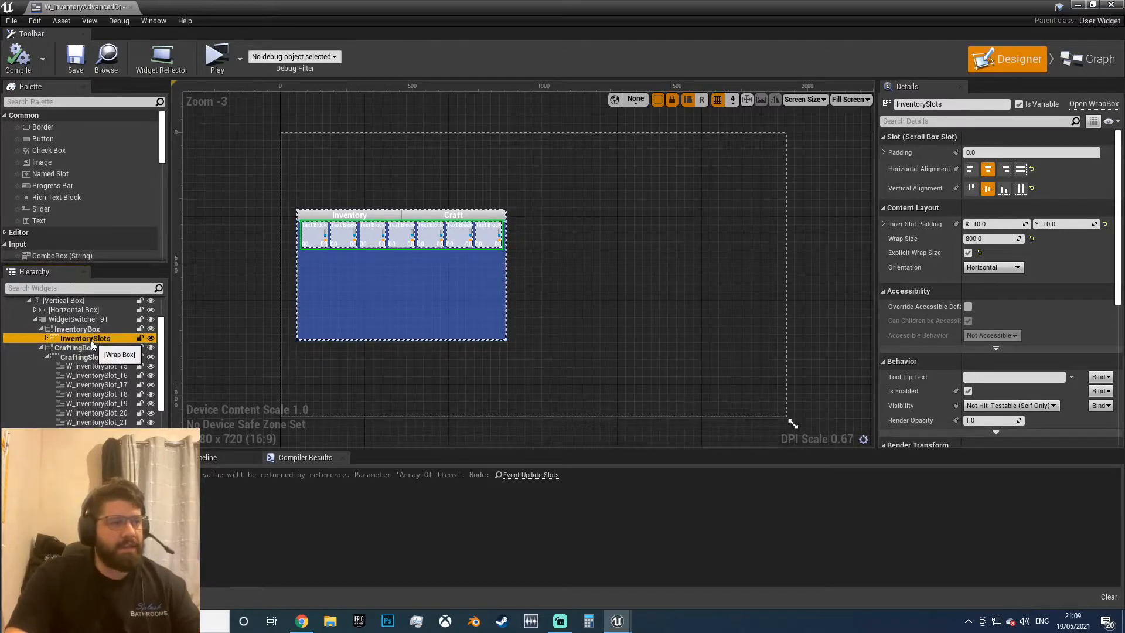
pyautogui.scroll(2, 104, 343)
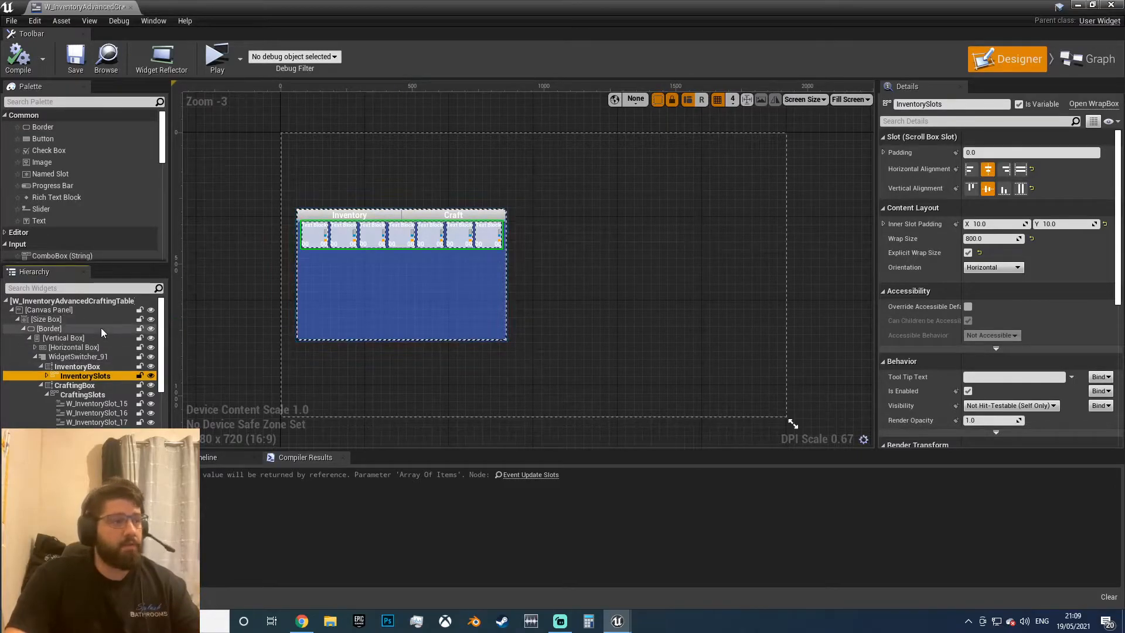
# Step: Resize the widget's Size Box to about 686 by 349 and place it at about X 857, Y 309 on the canvas
pyautogui.click(73, 318)
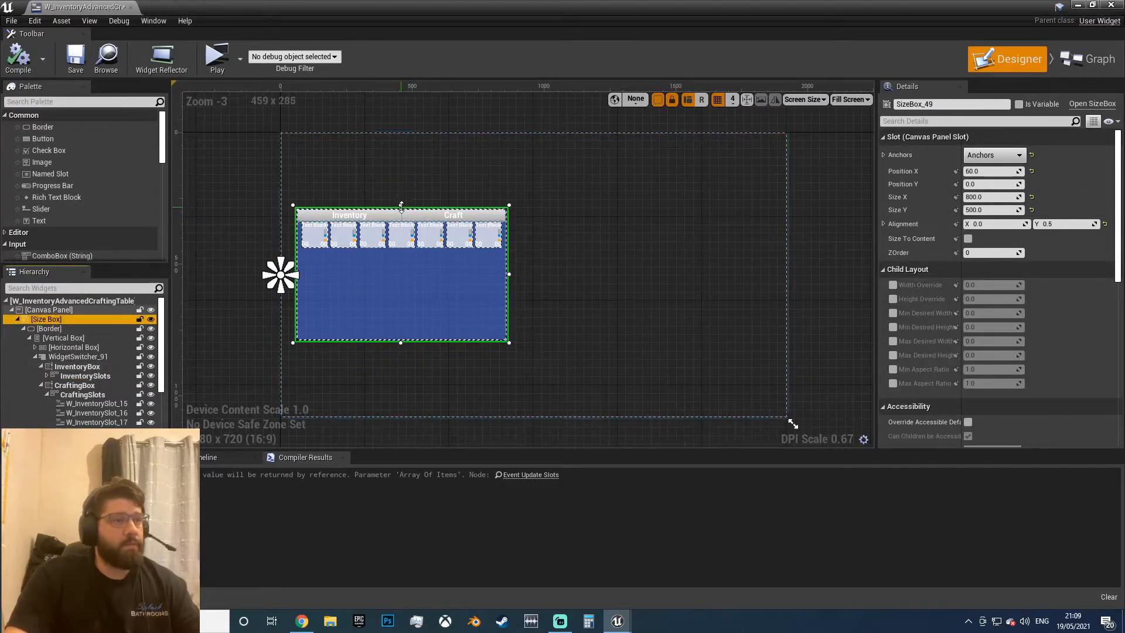
pyautogui.moveTo(399, 251); pyautogui.dragTo(401, 275)
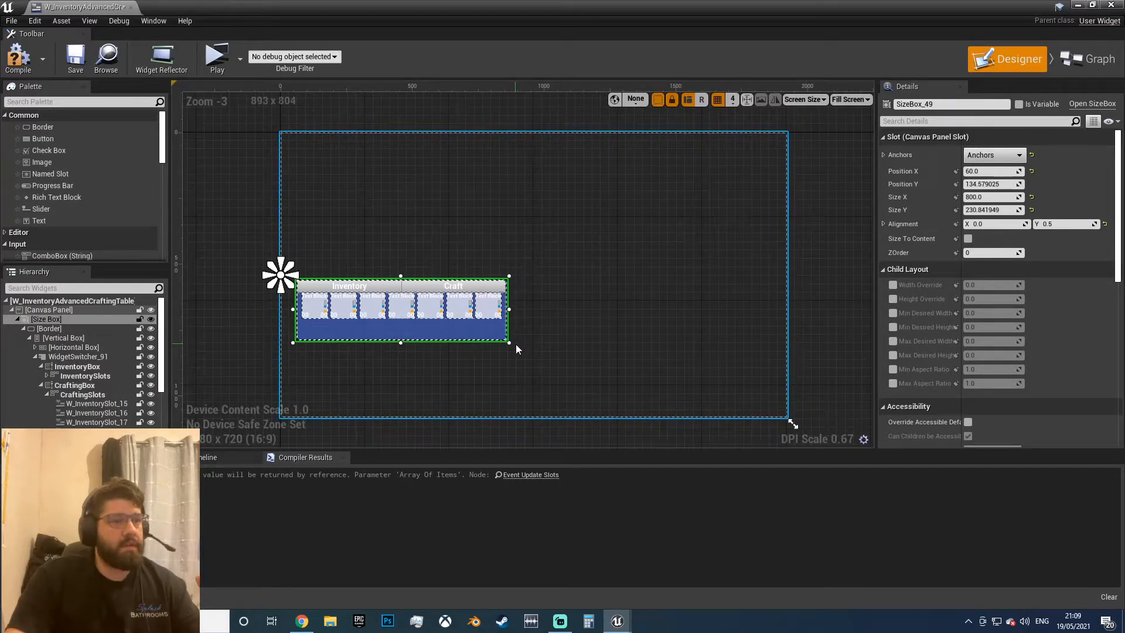
pyautogui.moveTo(511, 343); pyautogui.dragTo(688, 404)
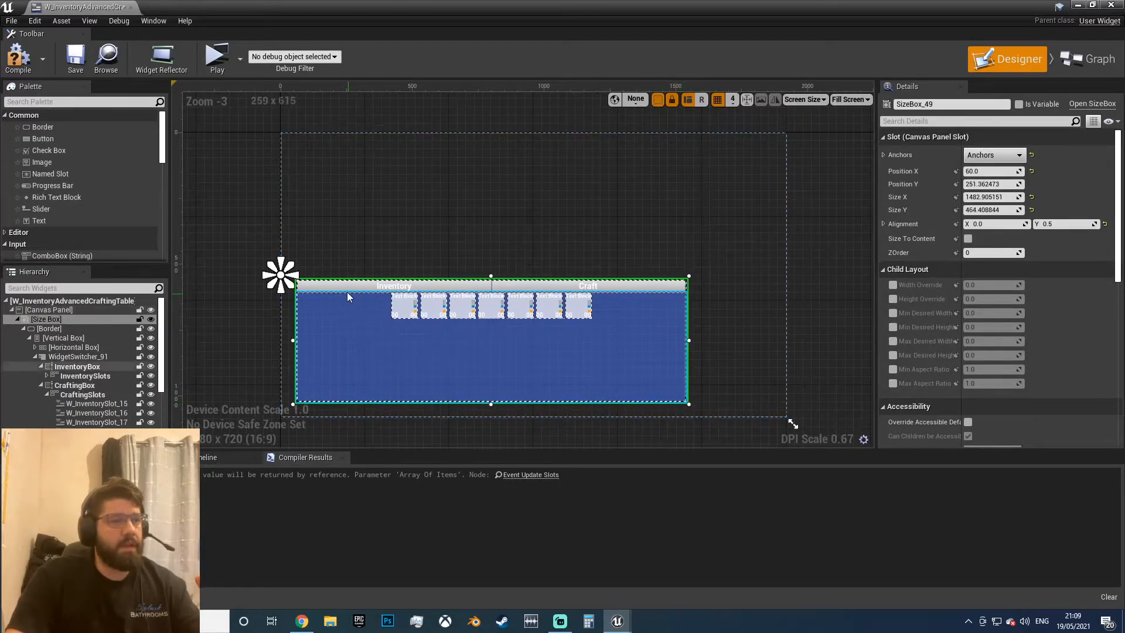
pyautogui.scroll(3, 296, 296)
pyautogui.hotkey('ctrl', 'z')
pyautogui.moveTo(549, 324); pyautogui.dragTo(285, 201, button='right')
pyautogui.scroll(-3, 281, 191)
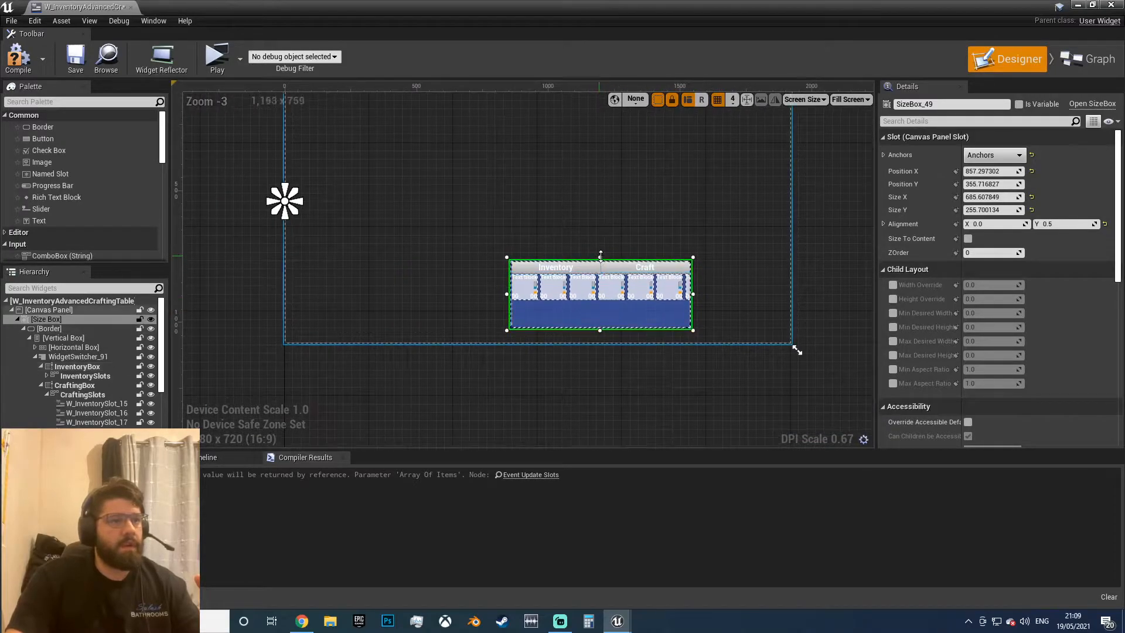
pyautogui.moveTo(602, 258); pyautogui.dragTo(602, 234)
pyautogui.moveTo(602, 233); pyautogui.dragTo(524, 254, button='right')
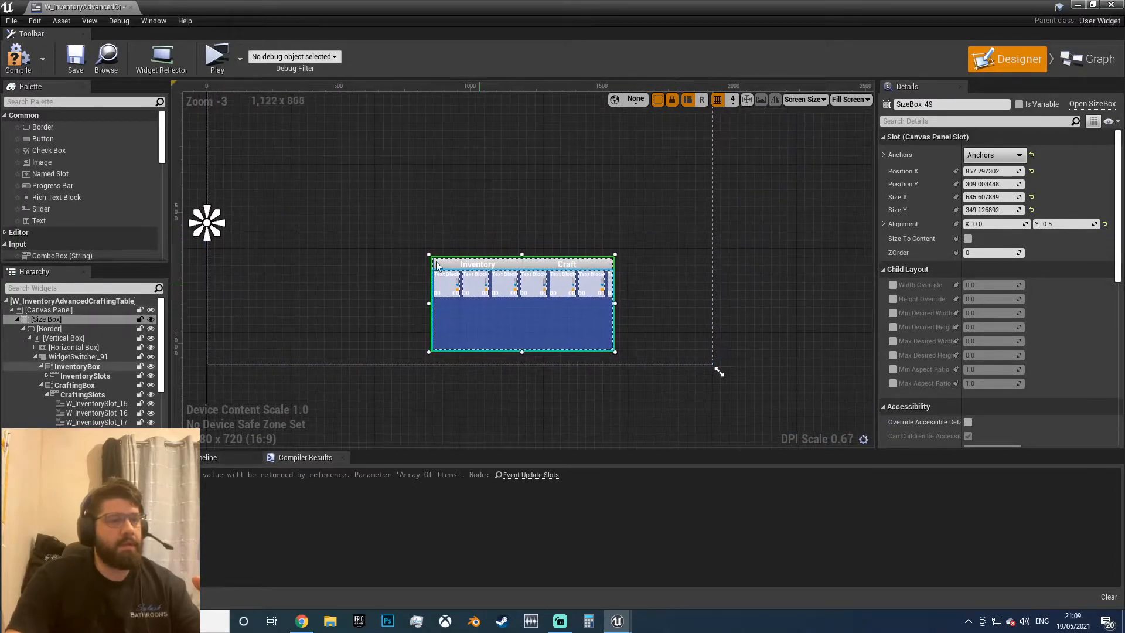
# Step: Compile and save the crafting table widget, and return to the level editor
pyautogui.click(19, 57)
pyautogui.click(75, 57)
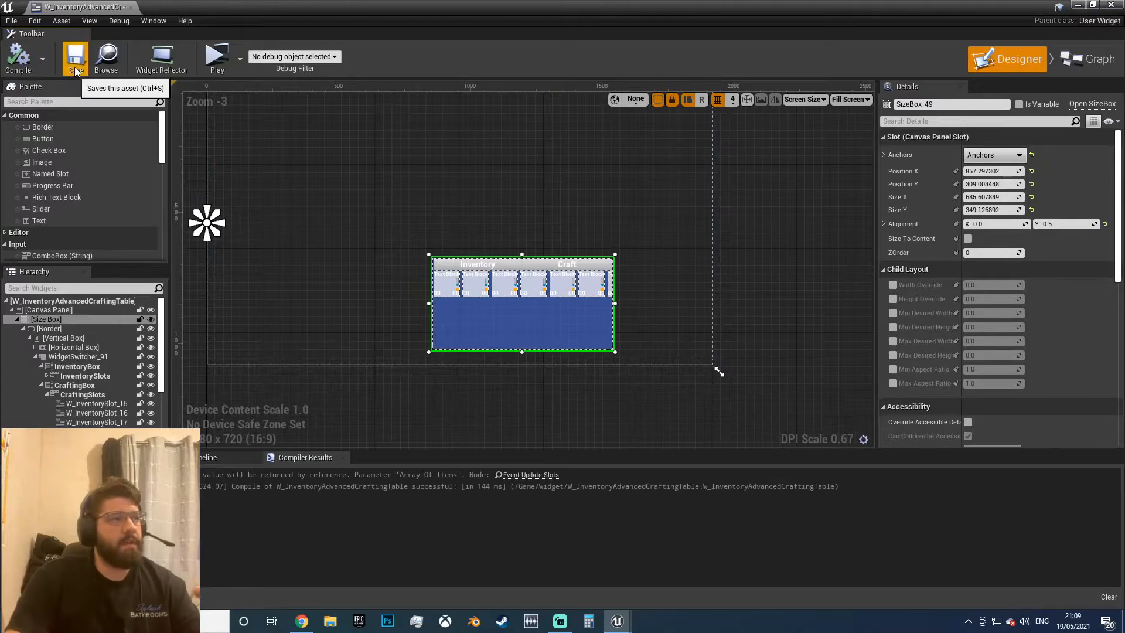
pyautogui.click(111, 44)
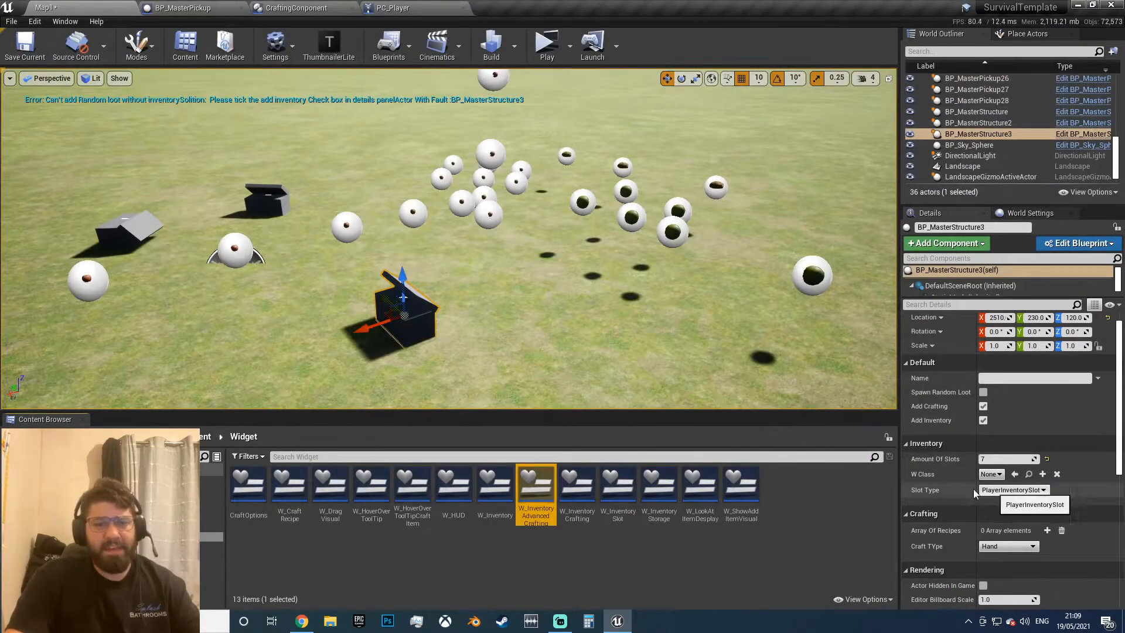
# Step: Try the NPC slot type on BP_MasterStructure3 and settle on Crafting as its Slot Type
pyautogui.click(1036, 491)
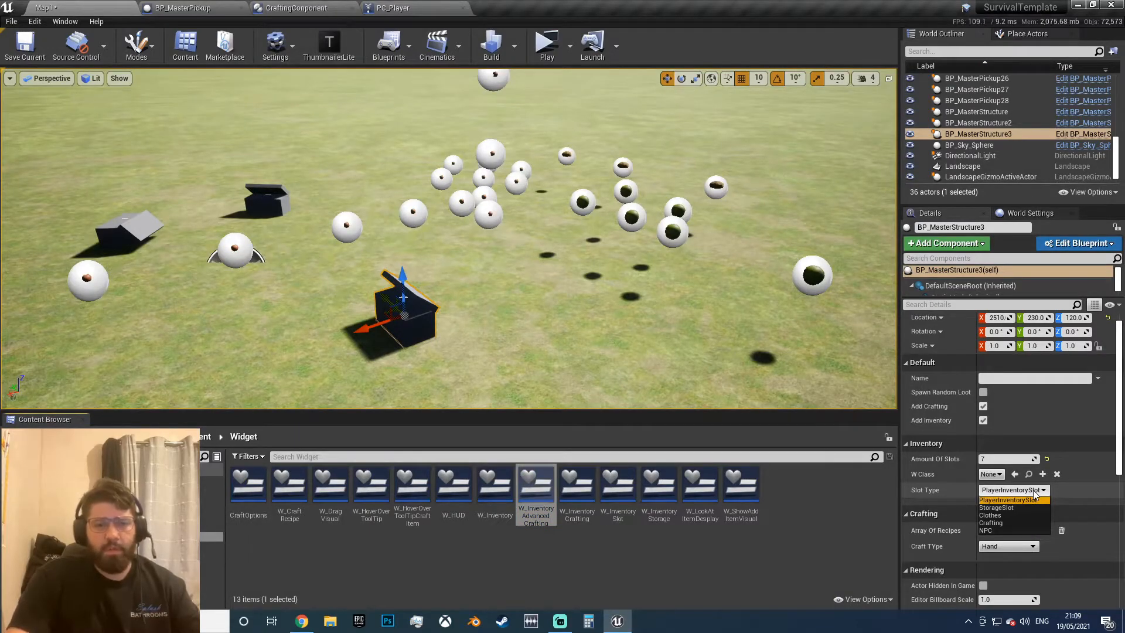
pyautogui.click(1003, 521)
pyautogui.click(1010, 491)
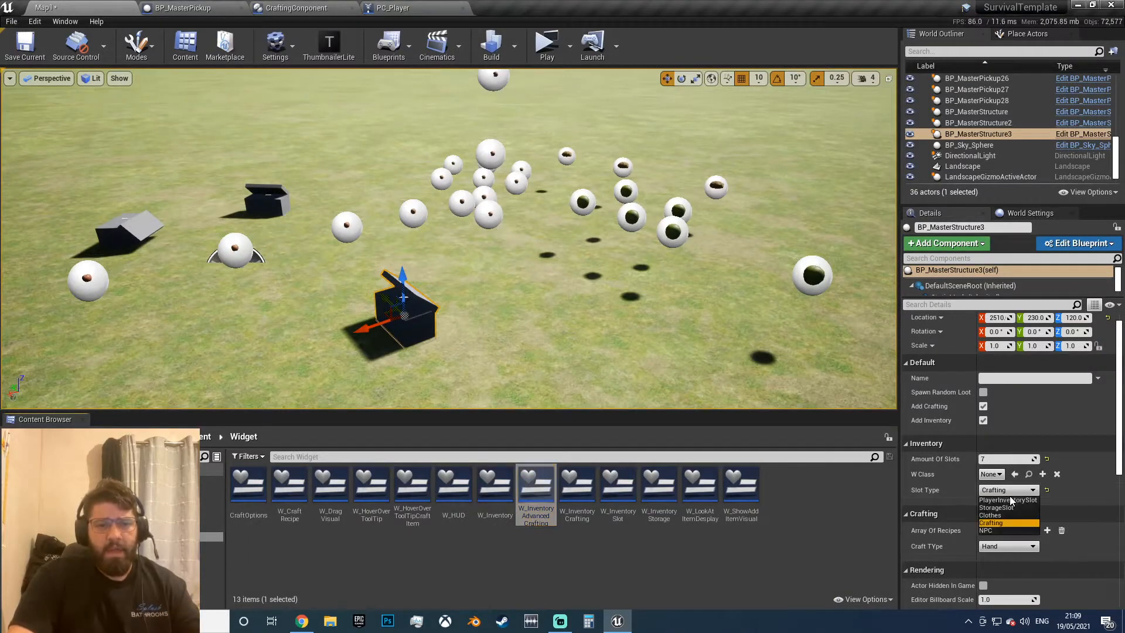
pyautogui.click(996, 530)
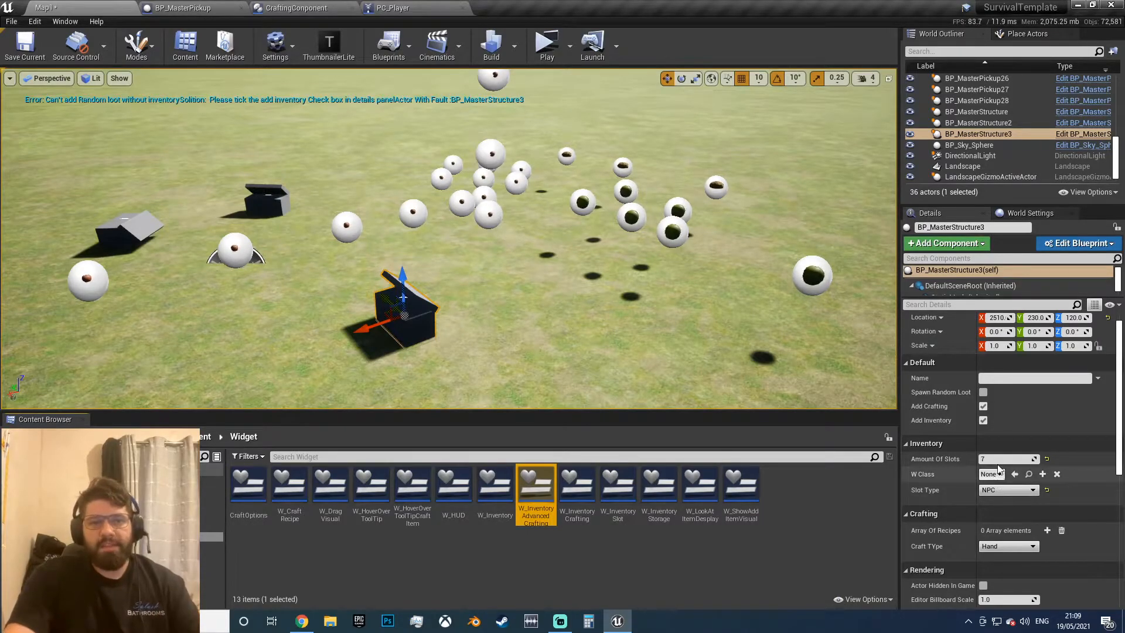
pyautogui.click(1000, 491)
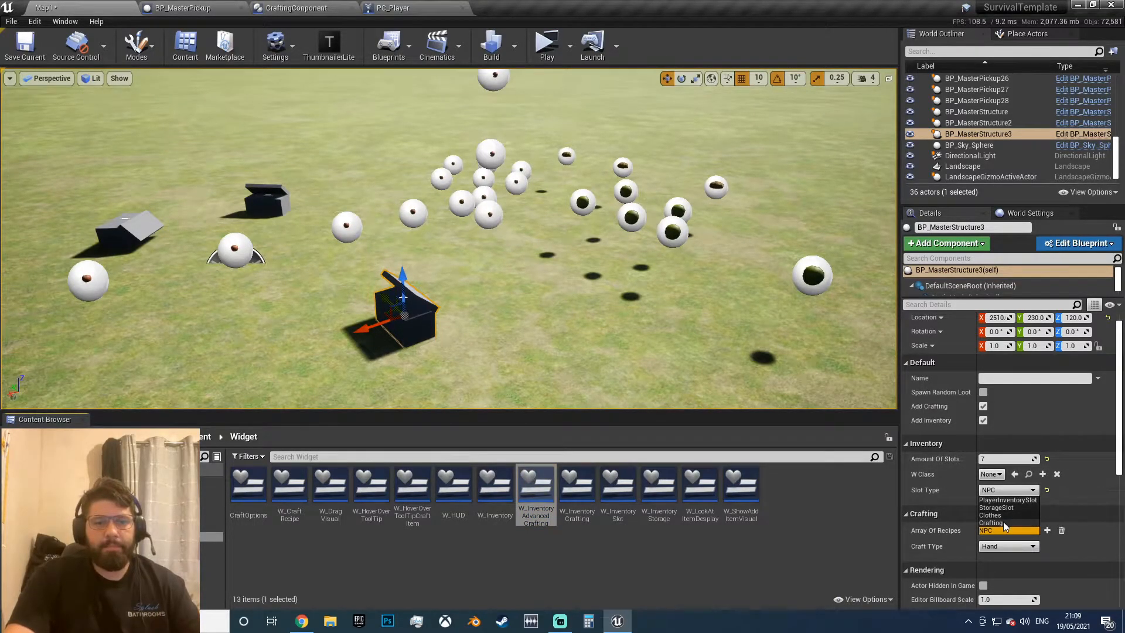
pyautogui.click(1004, 521)
# Step: Add one element to the structure's Array Of Recipes and set the structure's Craft Type to CraftingTable
pyautogui.scroll(-2, 1007, 506)
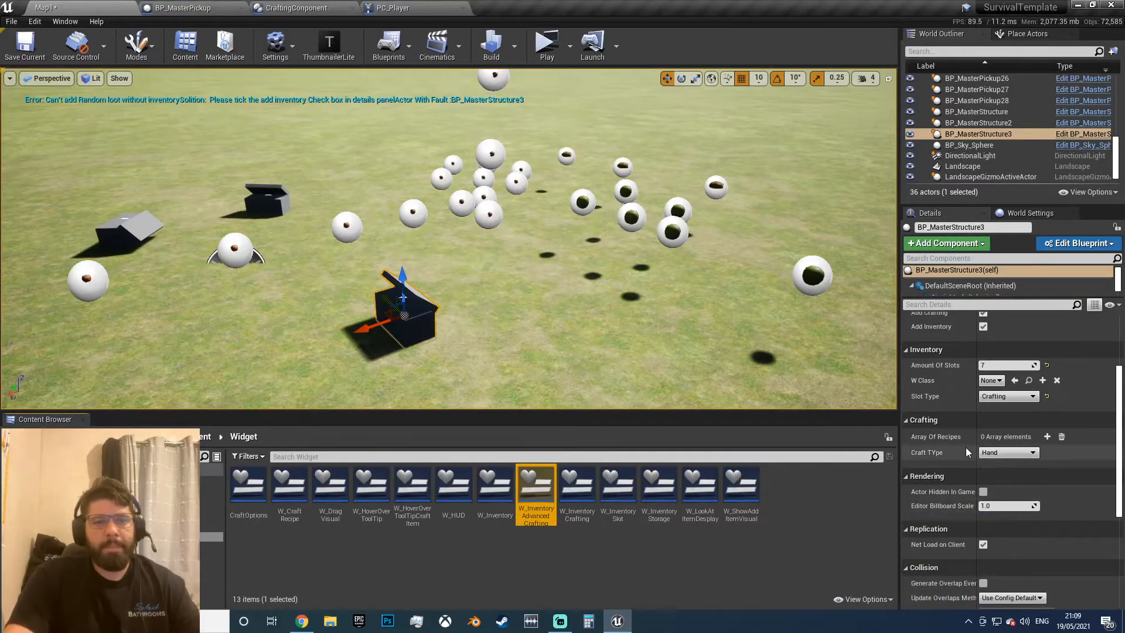
pyautogui.click(1049, 436)
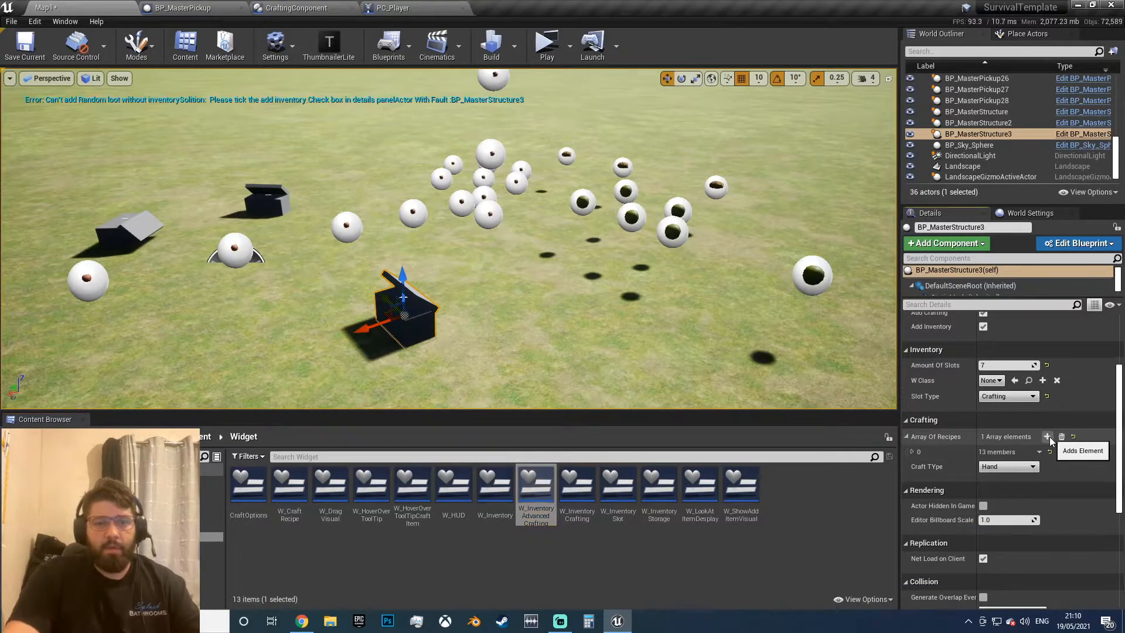
pyautogui.click(912, 451)
pyautogui.scroll(-2, 990, 463)
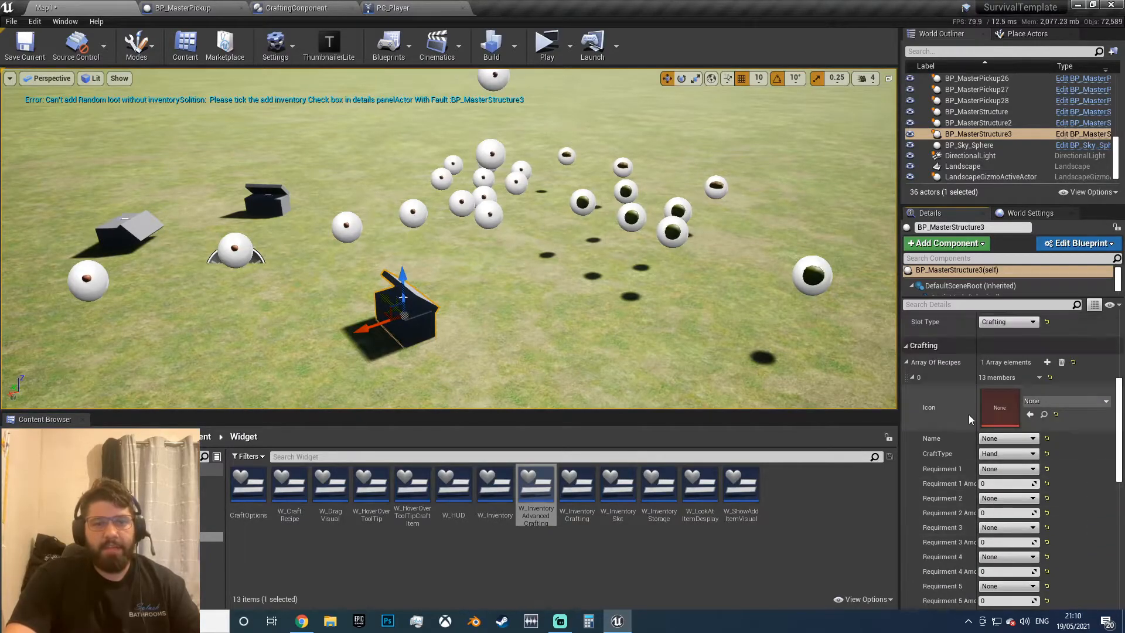
pyautogui.click(912, 377)
pyautogui.click(1002, 393)
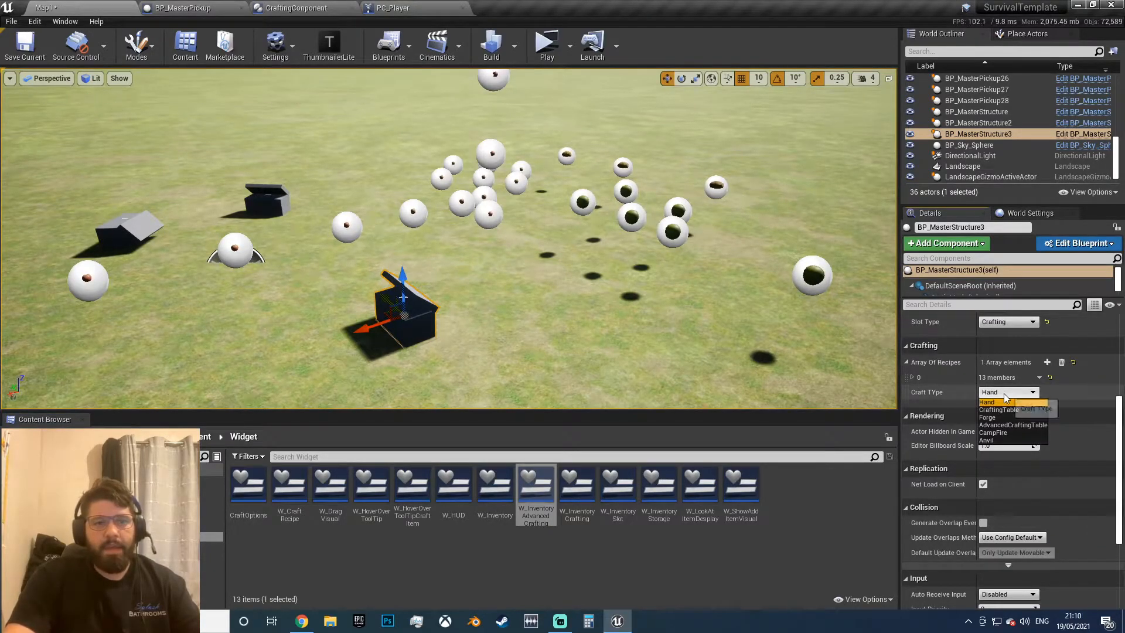
pyautogui.click(1005, 412)
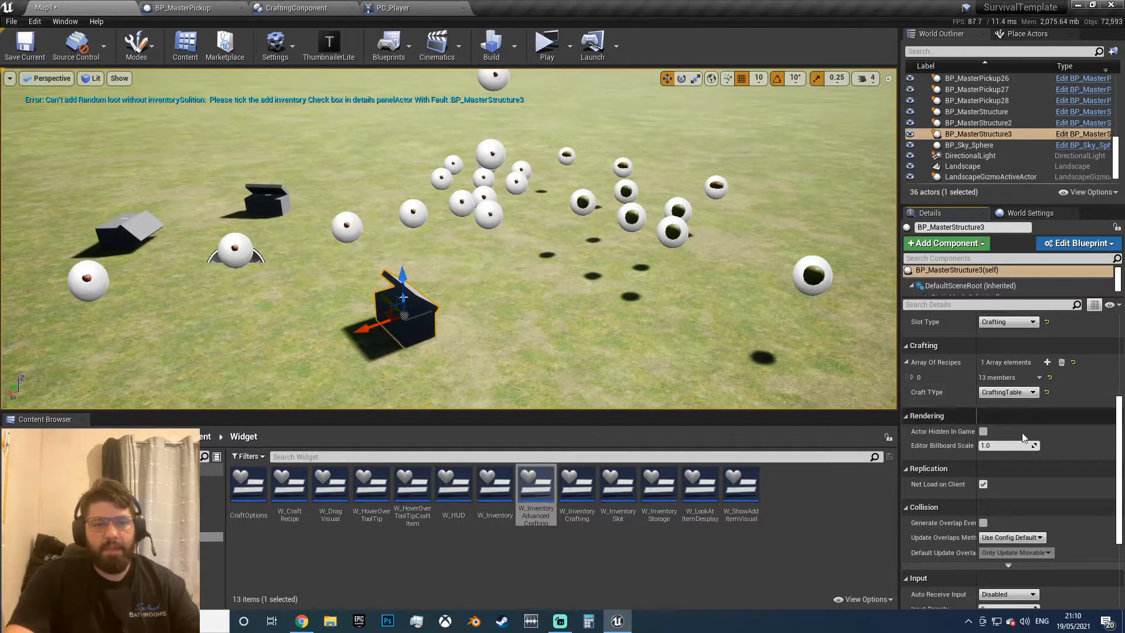
pyautogui.scroll(5, 1059, 459)
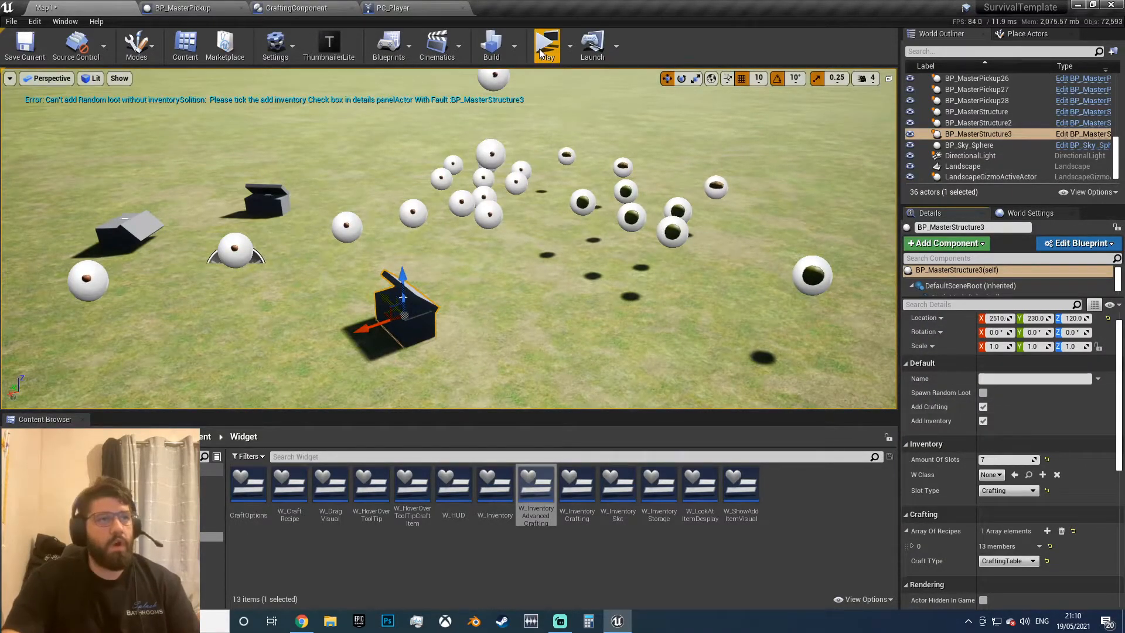
# Step: Give the new recipe the T_Armchair_N icon, the name Medkit and the CraftingTable craft type
pyautogui.scroll(-4, 961, 437)
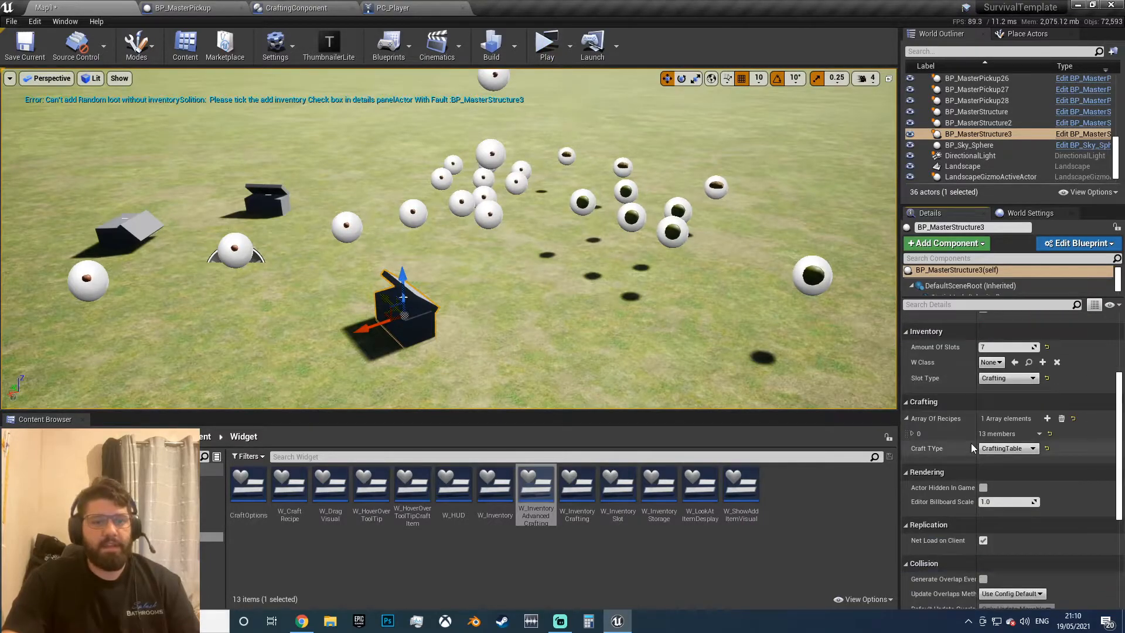
pyautogui.click(912, 434)
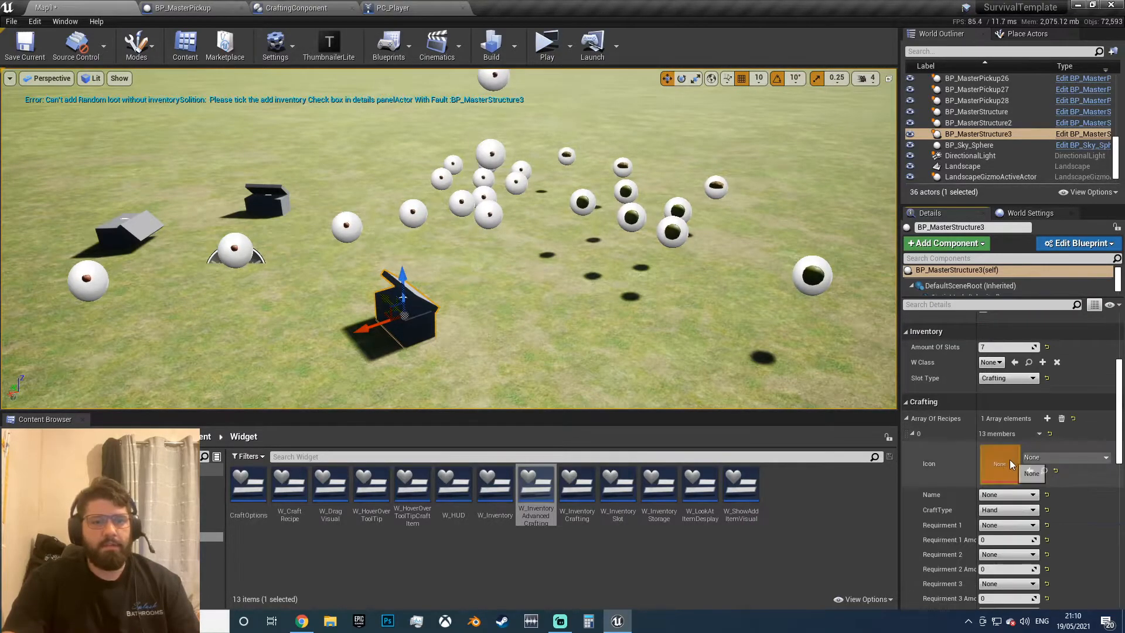
pyautogui.scroll(-2, 1032, 446)
pyautogui.click(1058, 382)
pyautogui.click(1013, 337)
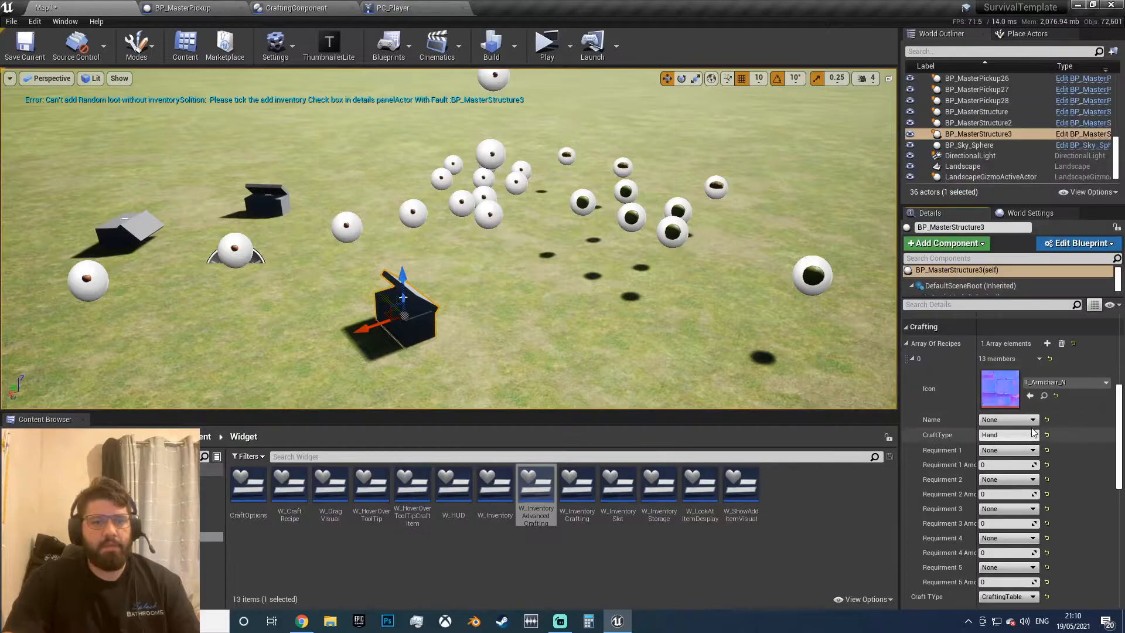
pyautogui.click(1008, 420)
pyautogui.click(1014, 452)
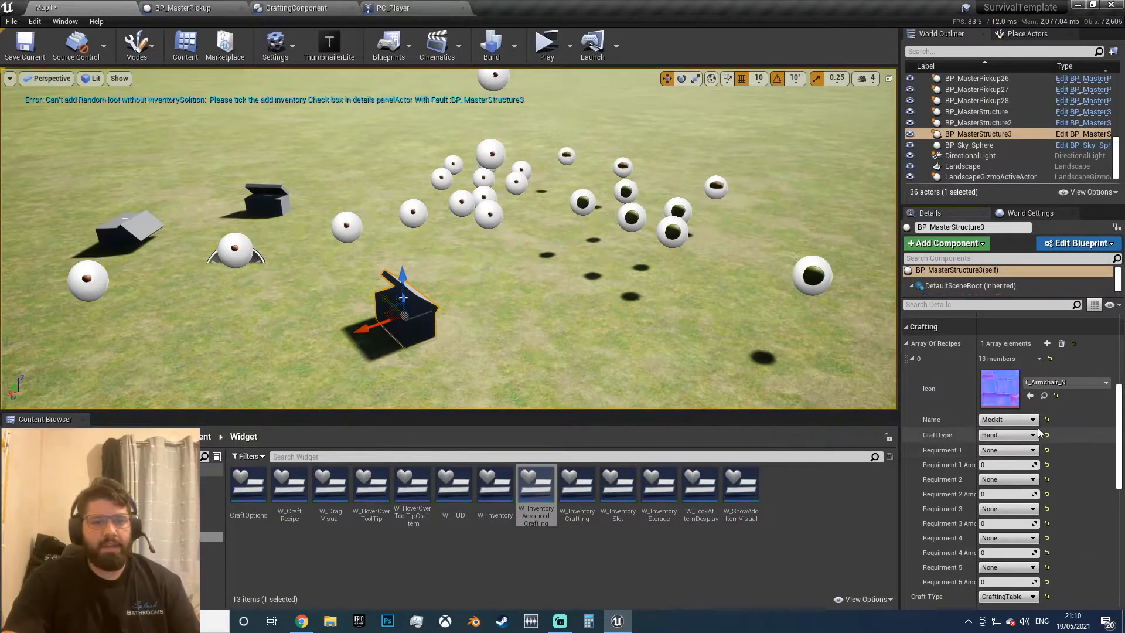
pyautogui.click(1029, 435)
pyautogui.click(1014, 454)
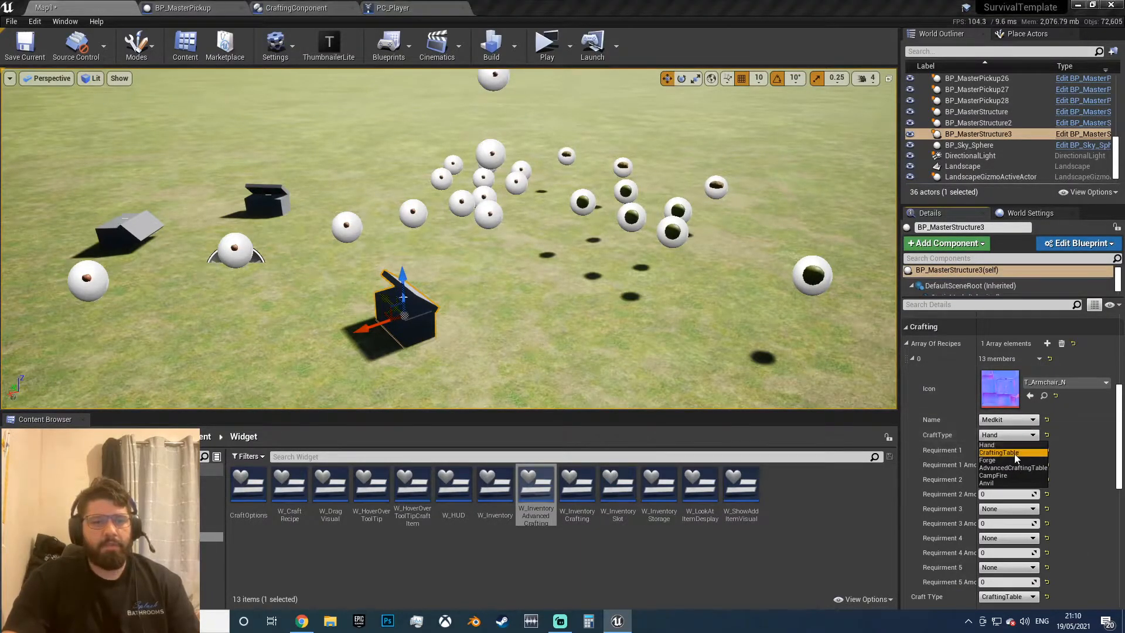
# Step: Set the Medkit recipe's craft type to CraftingTable and require 5 Apple and 5 Watermelon
pyautogui.click(1017, 450)
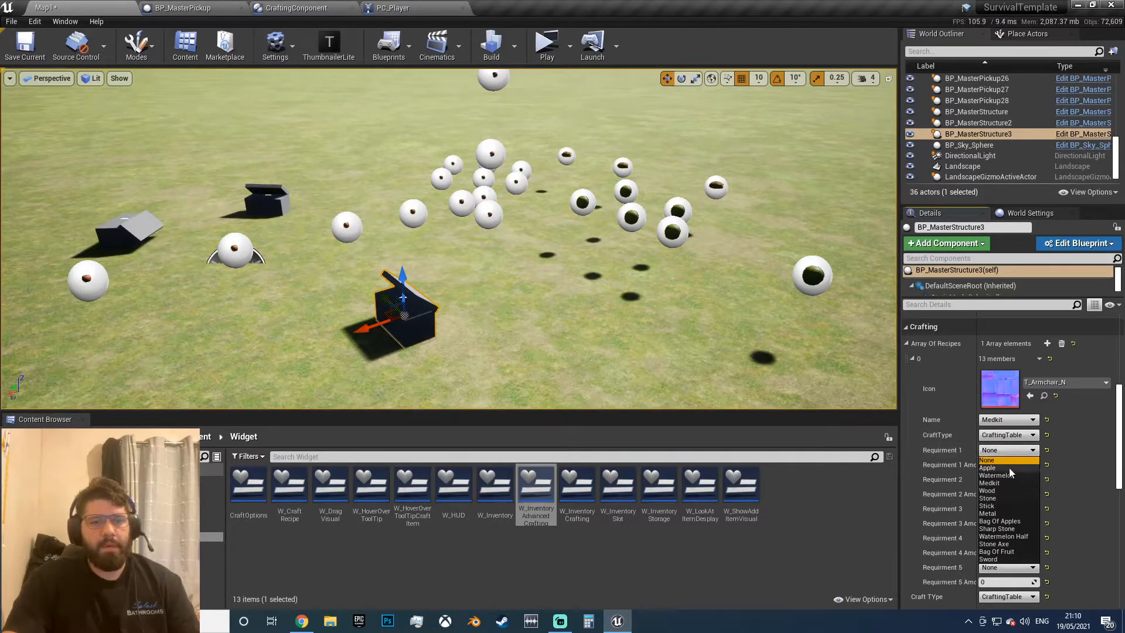
pyautogui.click(1009, 467)
pyautogui.click(1011, 465)
pyautogui.write('5')
pyautogui.press('Return')
pyautogui.click(1016, 480)
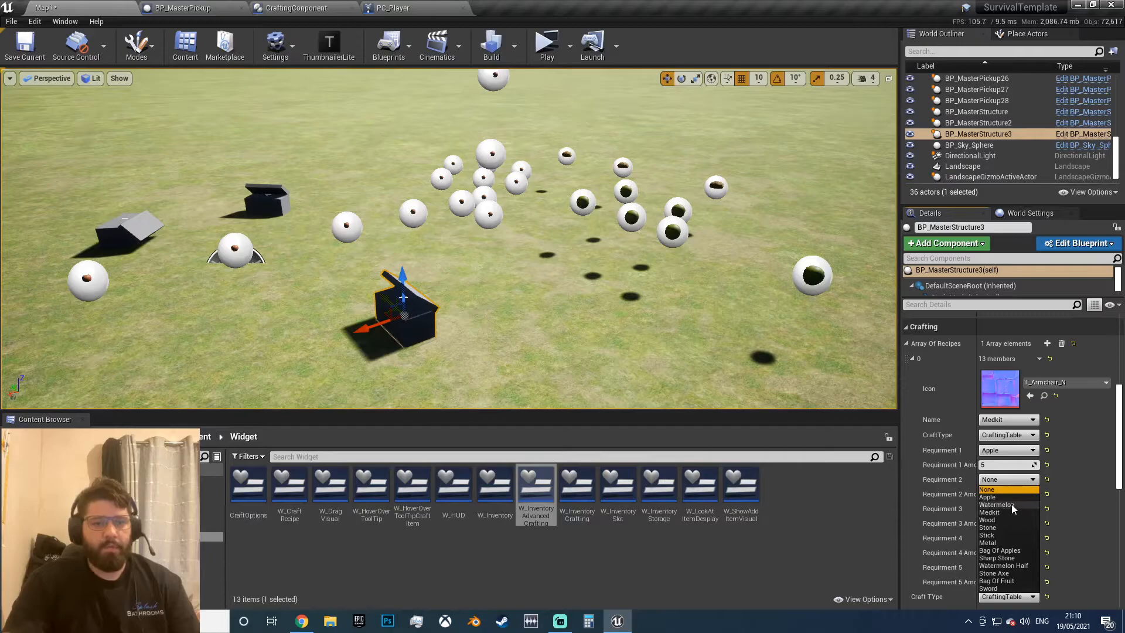
pyautogui.click(1013, 495)
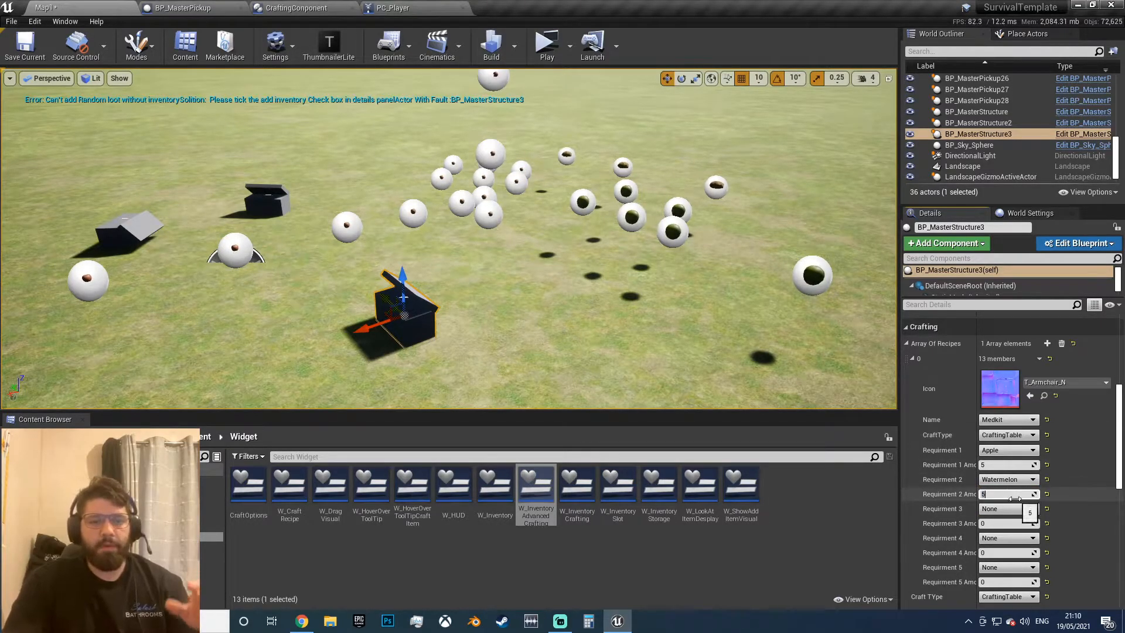
pyautogui.scroll(-2, 1015, 498)
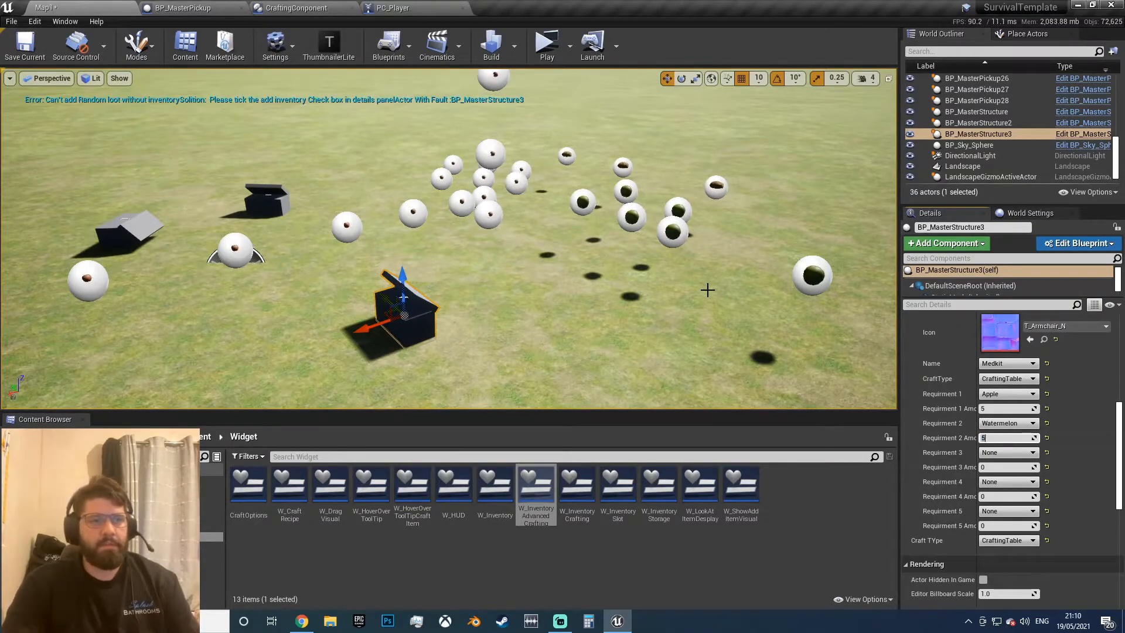
pyautogui.scroll(-3, 1012, 474)
pyautogui.scroll(2, 1012, 473)
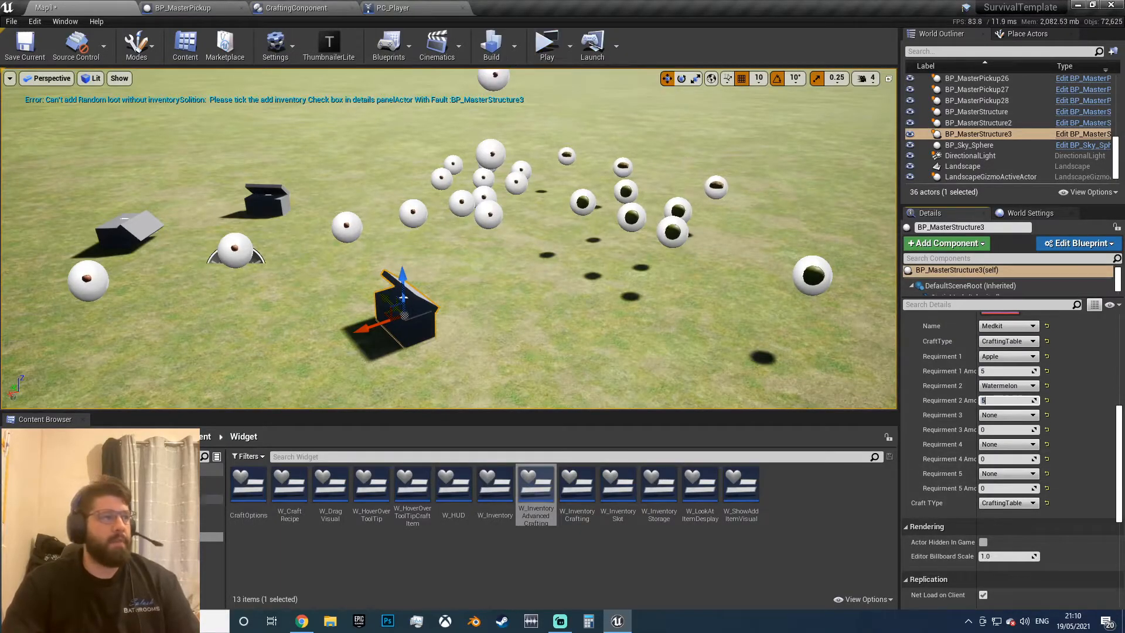
# Step: Save the level, play it to try opening the nearest structure's interface, and stop the playtest
pyautogui.hotkey('ctrl', 's')
pyautogui.click(666, 415)
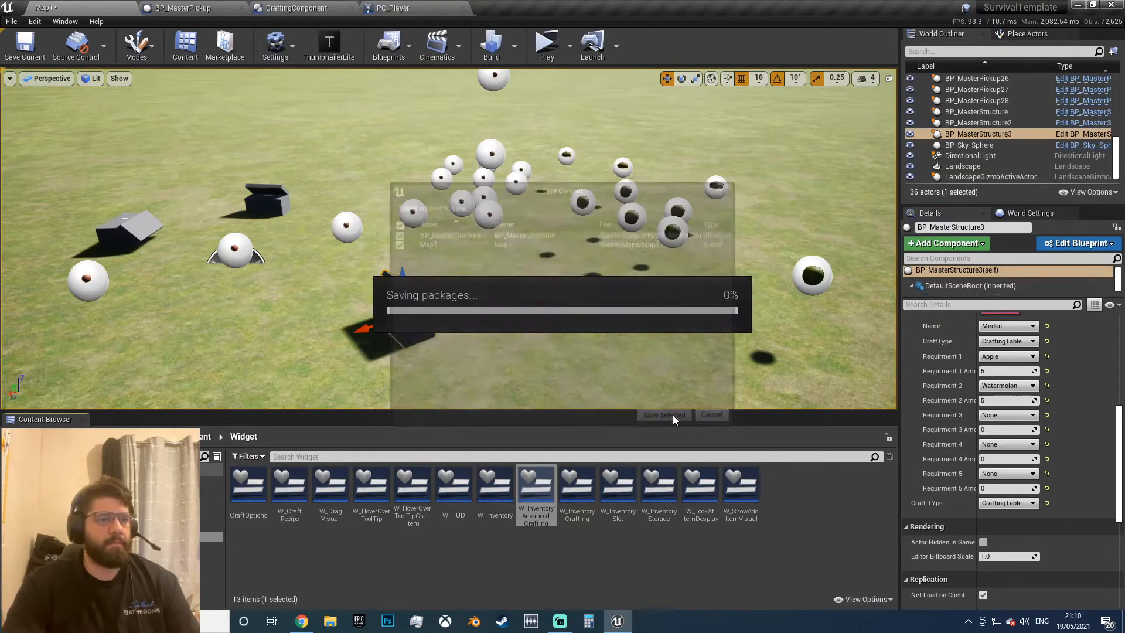
pyautogui.click(547, 44)
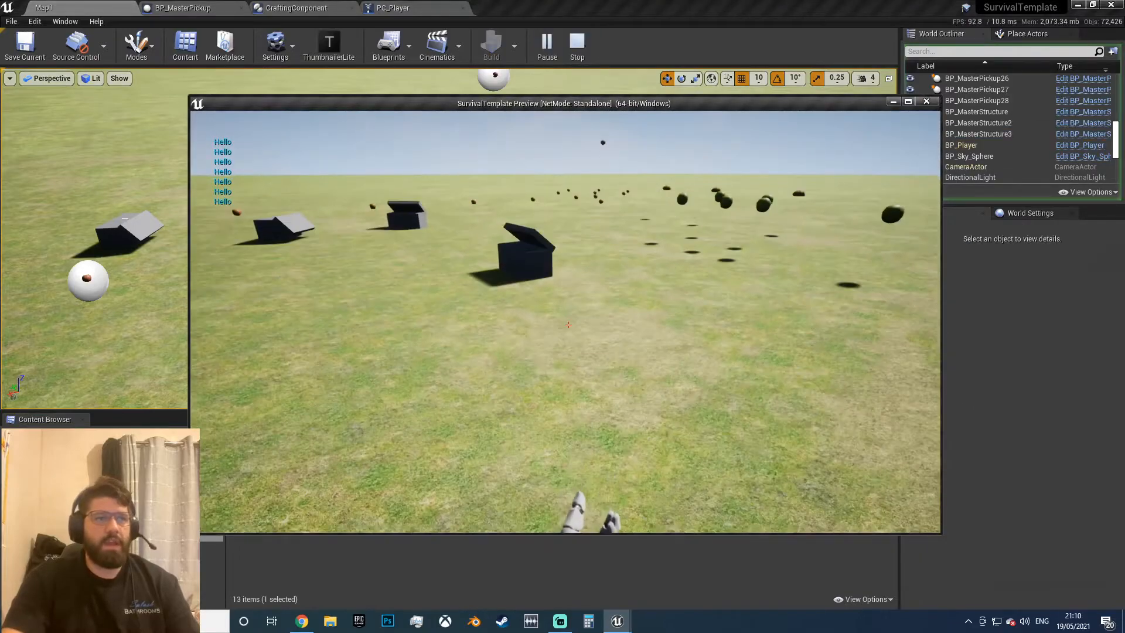
pyautogui.press('w')
pyautogui.press('e')
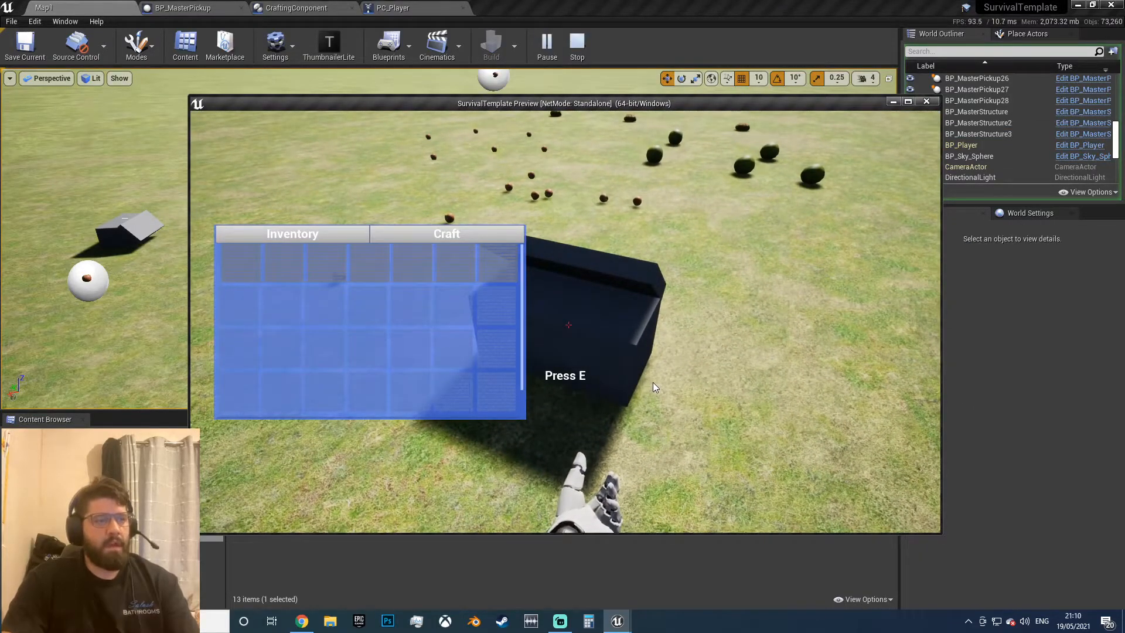
pyautogui.press('e')
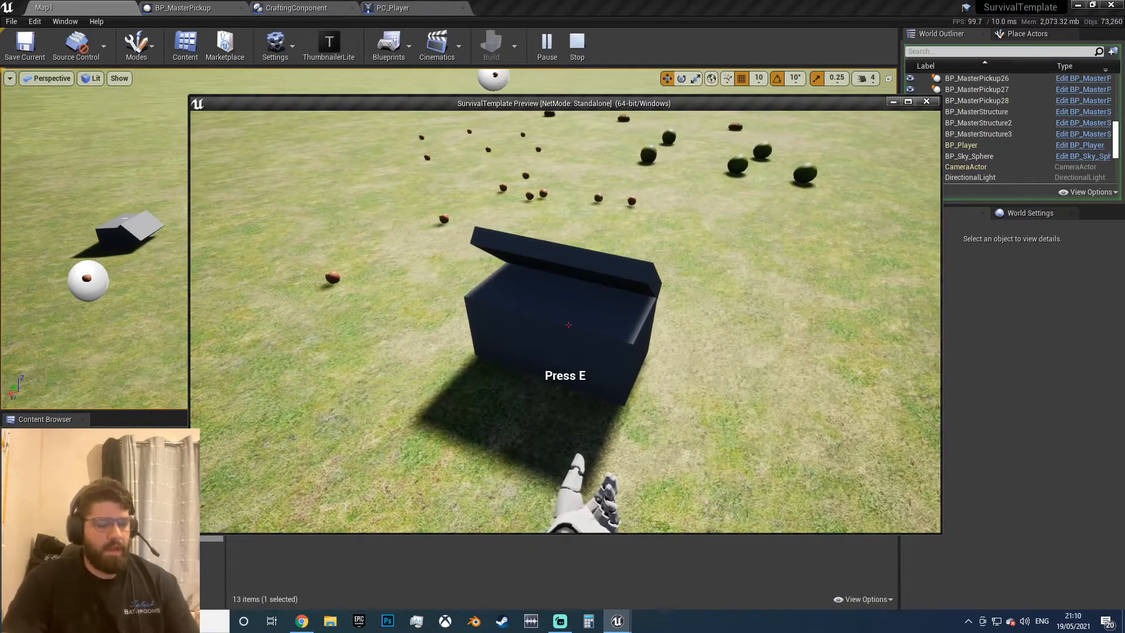
pyautogui.press('Escape')
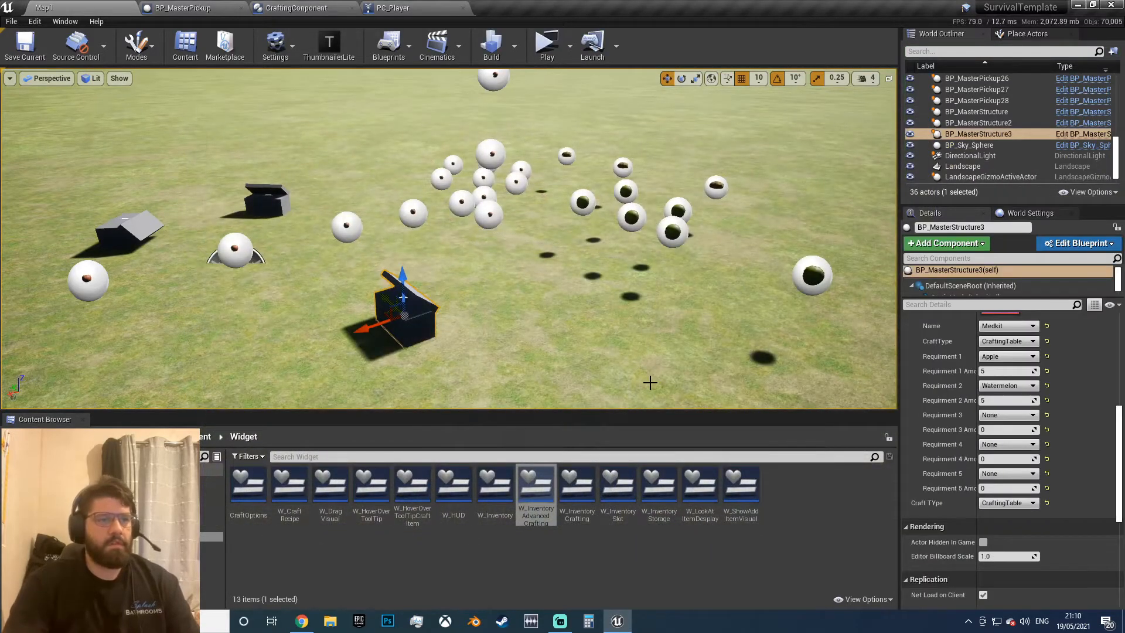
# Step: Set the W Class of BP_MasterStructure3 to W_InventoryAdvancedCraftingTable
pyautogui.scroll(6, 1008, 448)
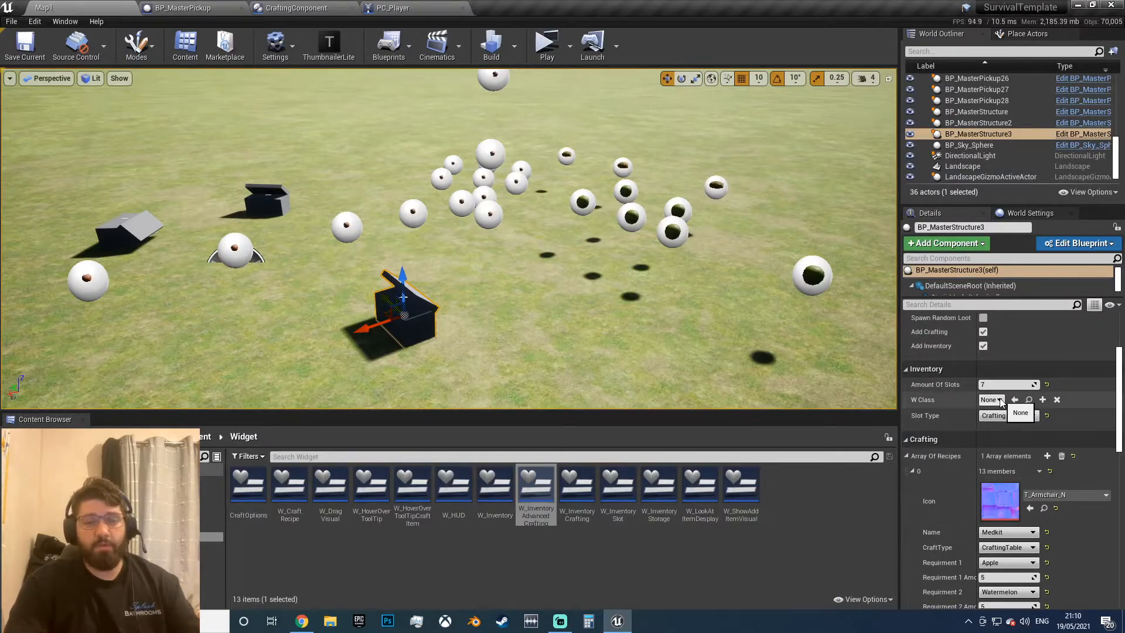
pyautogui.click(1001, 400)
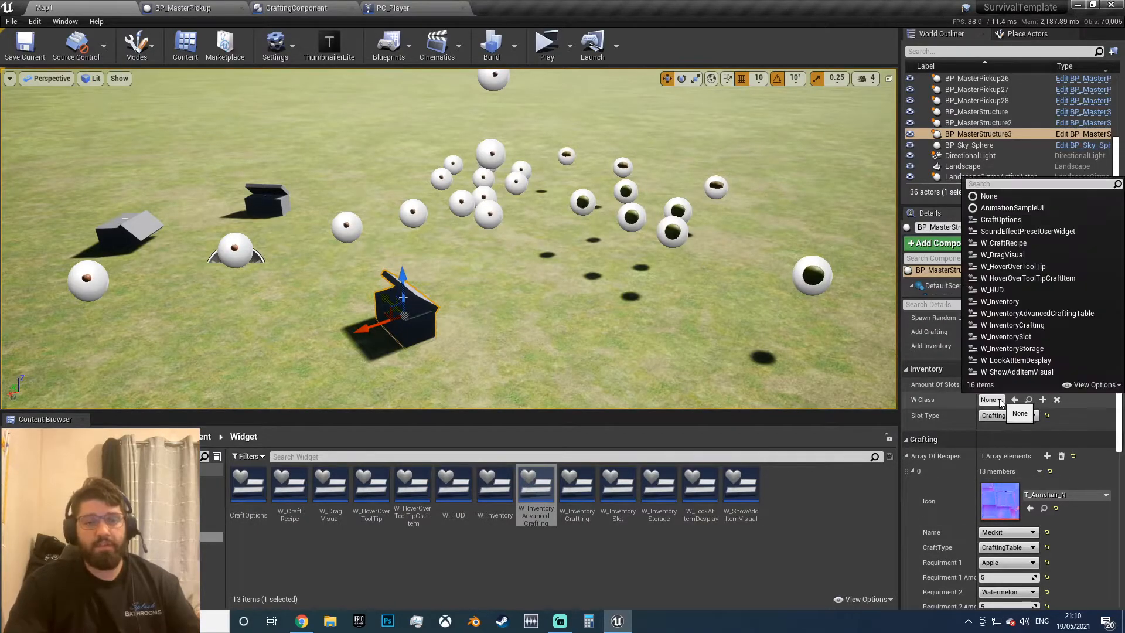
pyautogui.click(1006, 317)
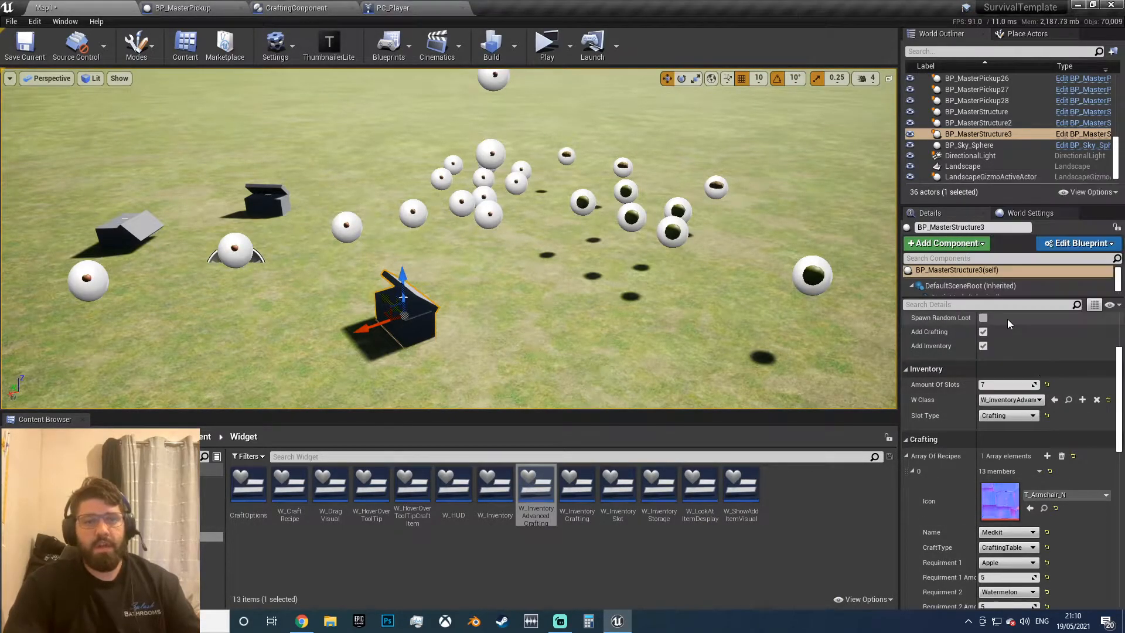
# Step: Play the level, open the structure and examine the Medkit requirements in its crafting list before closing it
pyautogui.click(545, 46)
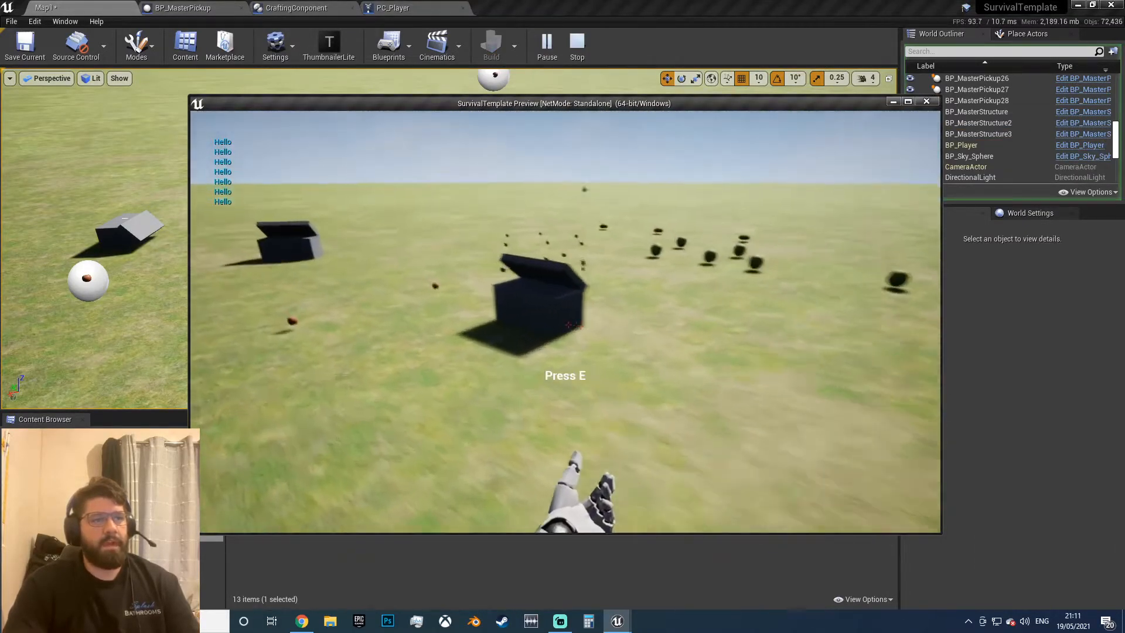
pyautogui.press('e')
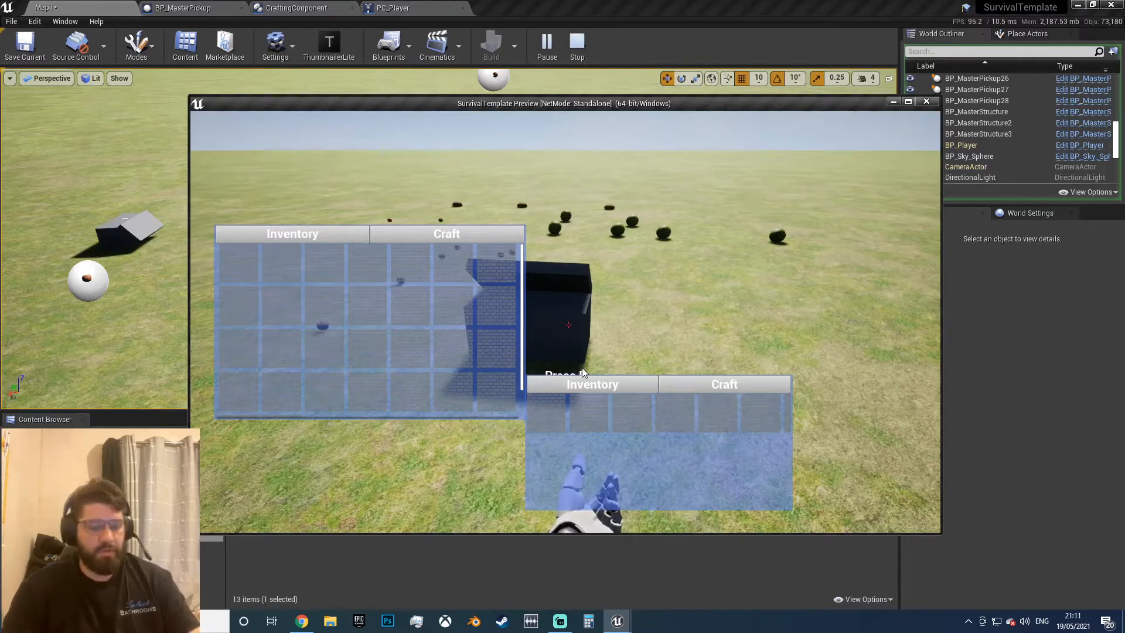
pyautogui.click(712, 383)
pyautogui.moveTo(654, 417)
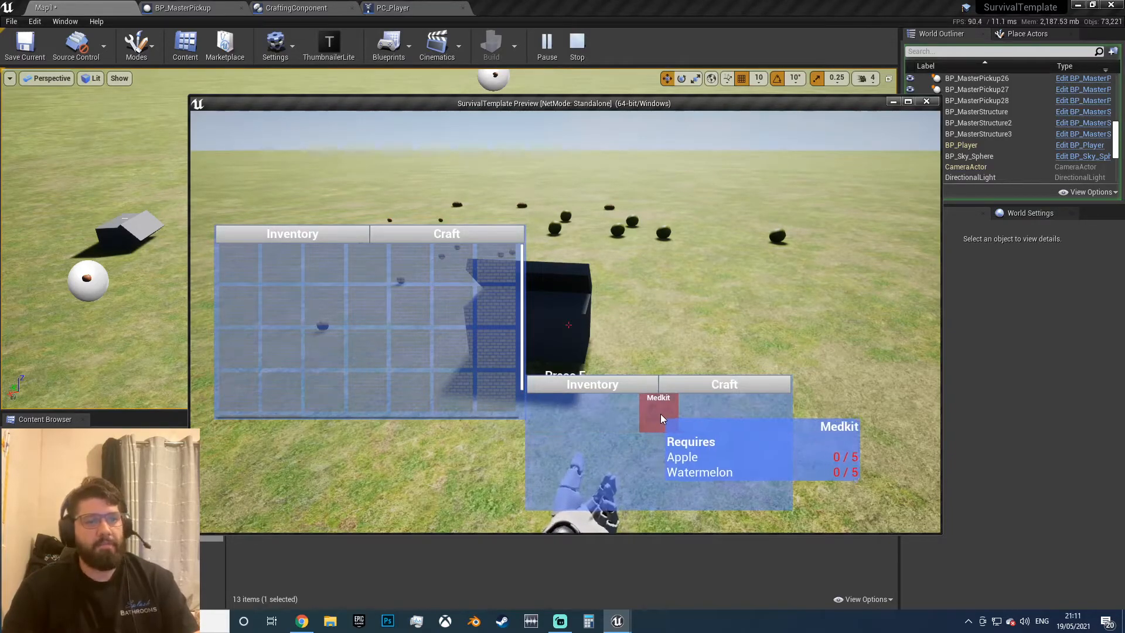
pyautogui.press('Tab')
# Step: Collect three watermelon pickups from the field, checking the player inventory along the way
pyautogui.press('w')
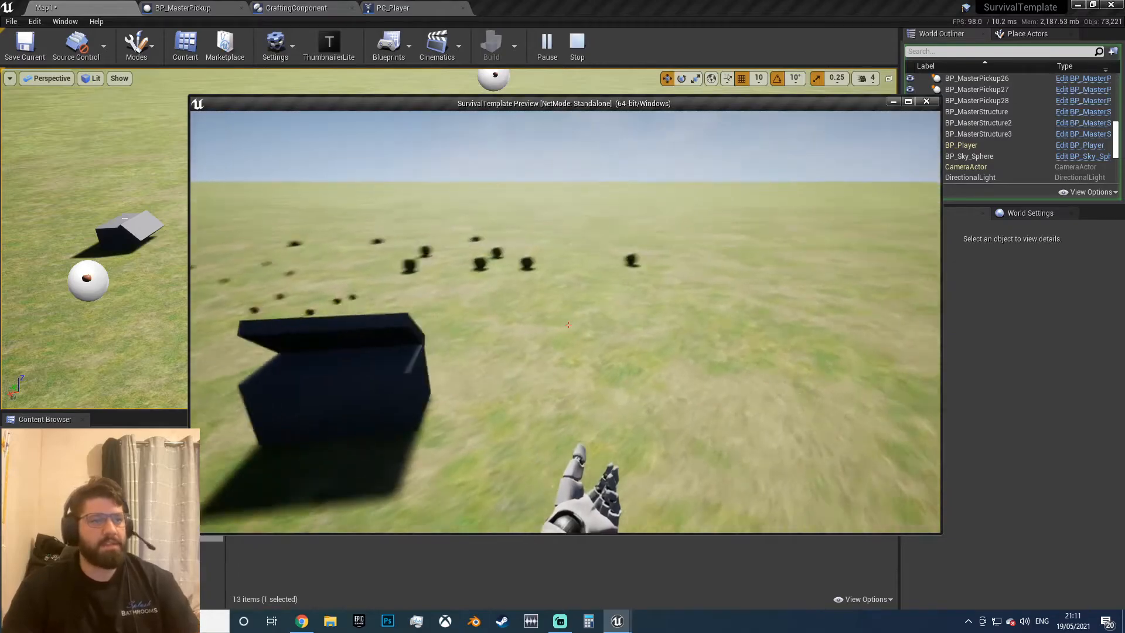
pyautogui.press('e')
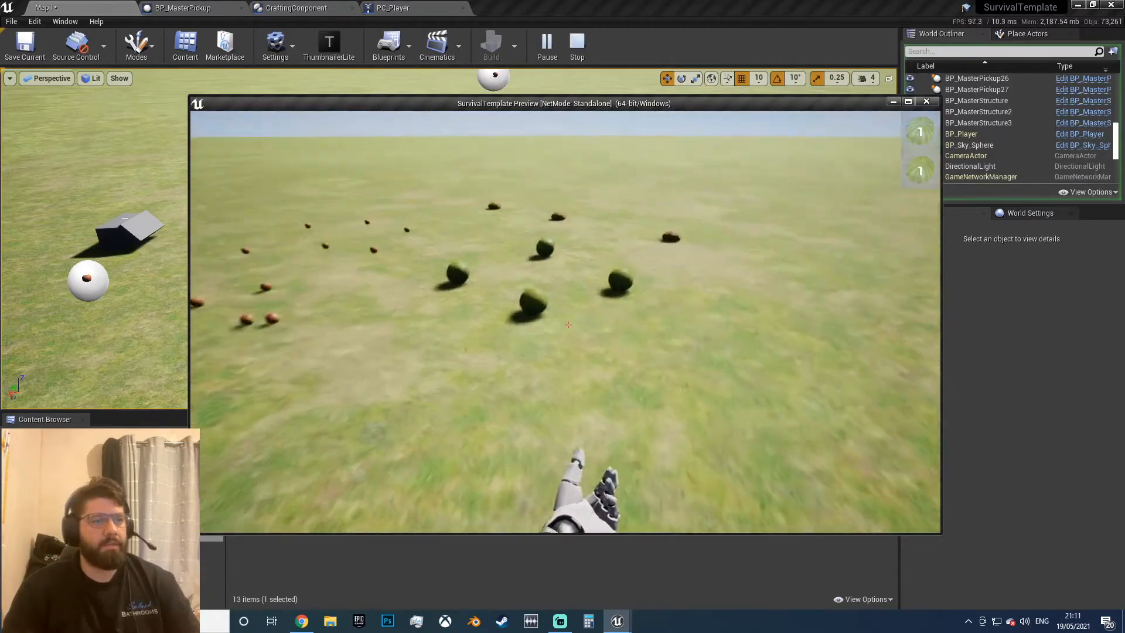
pyautogui.press('e')
pyautogui.press('e')
pyautogui.press('e')
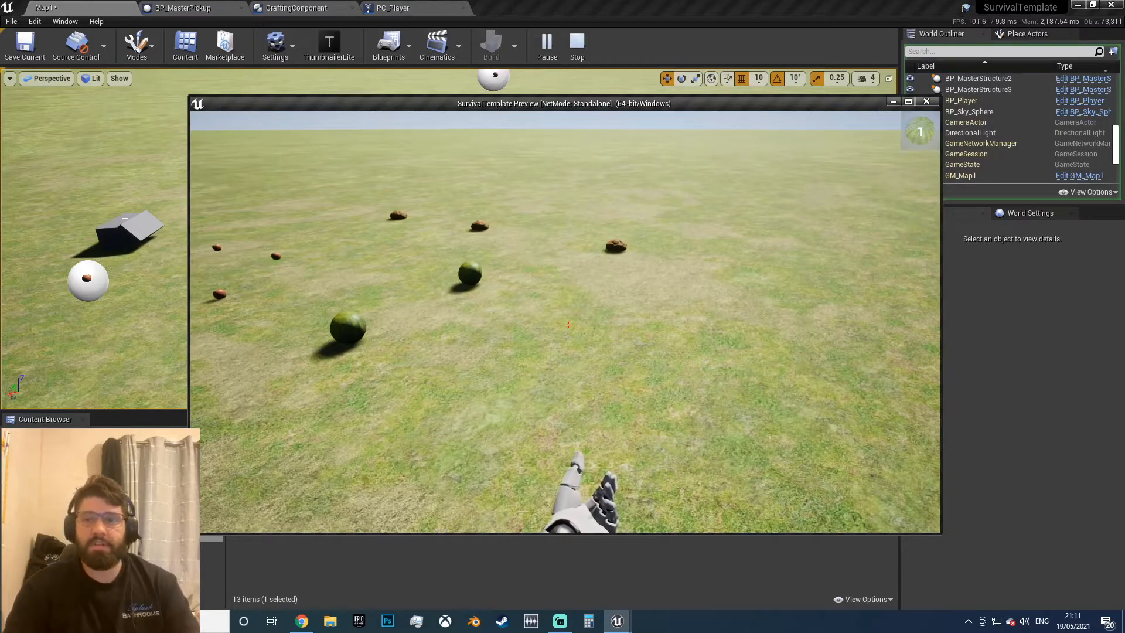
pyautogui.press('i')
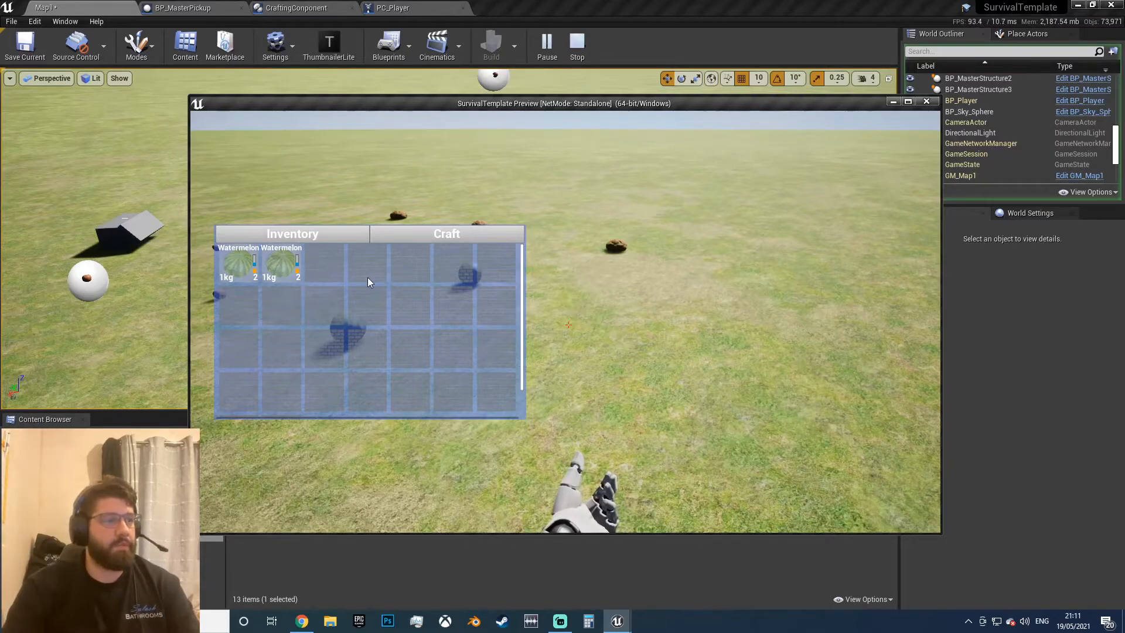
pyautogui.press('i')
pyautogui.press('w')
pyautogui.press('e')
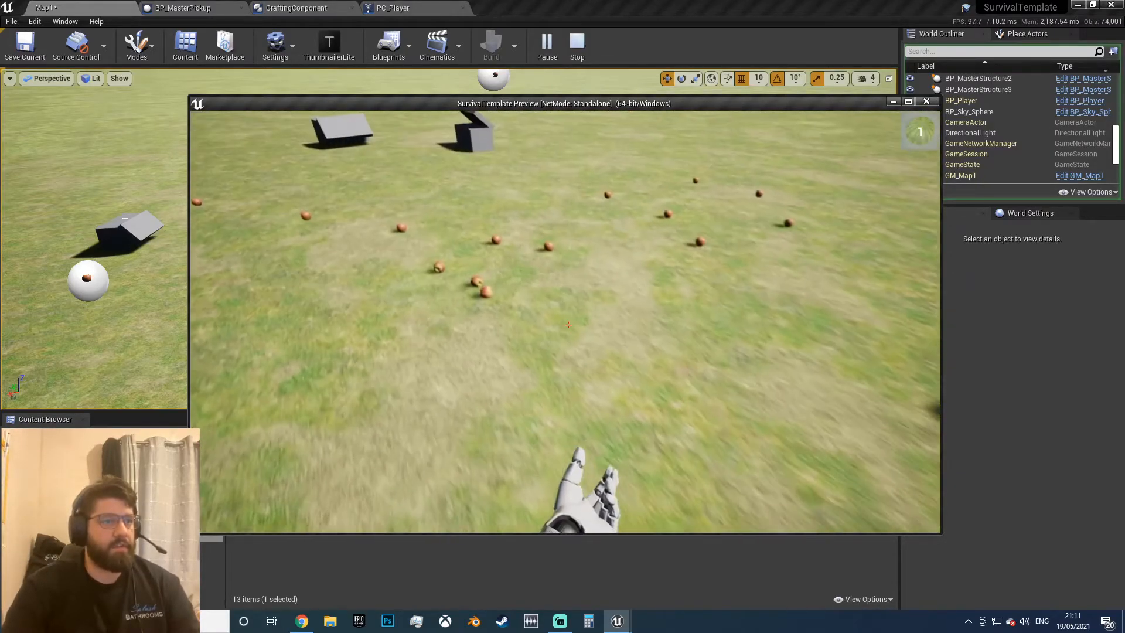
# Step: Walk to the apples and collect three apple pickups
pyautogui.press('w')
pyautogui.press('e')
pyautogui.press('e')
pyautogui.press('e')
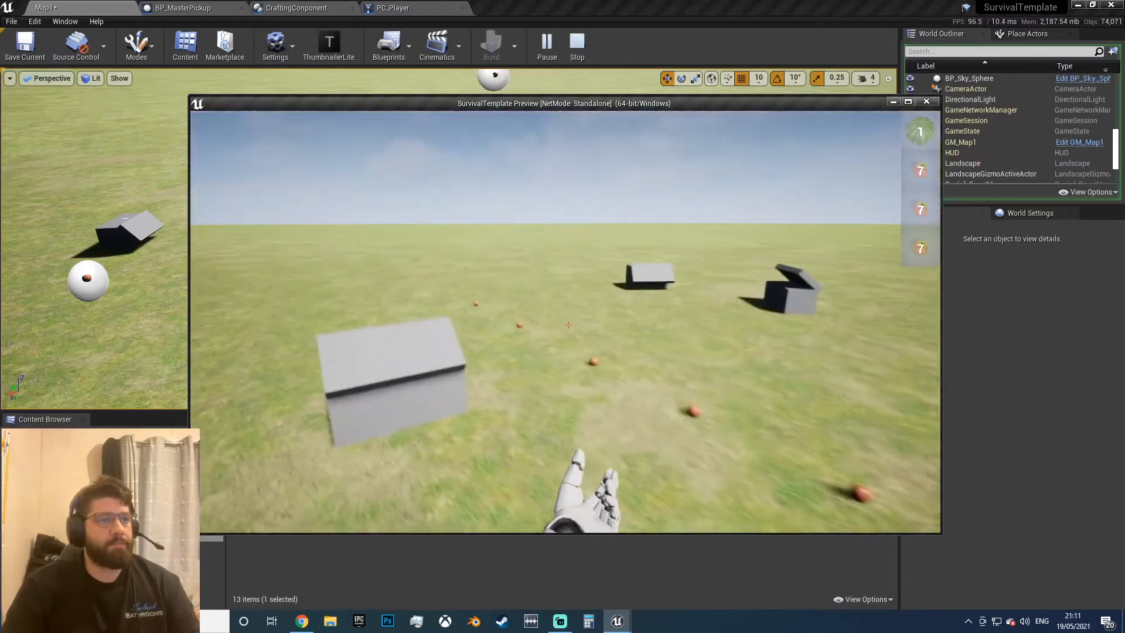
# Step: Reopen the structure and transfer two apple stacks from the player inventory into its inventory
pyautogui.press('w')
pyautogui.press('e')
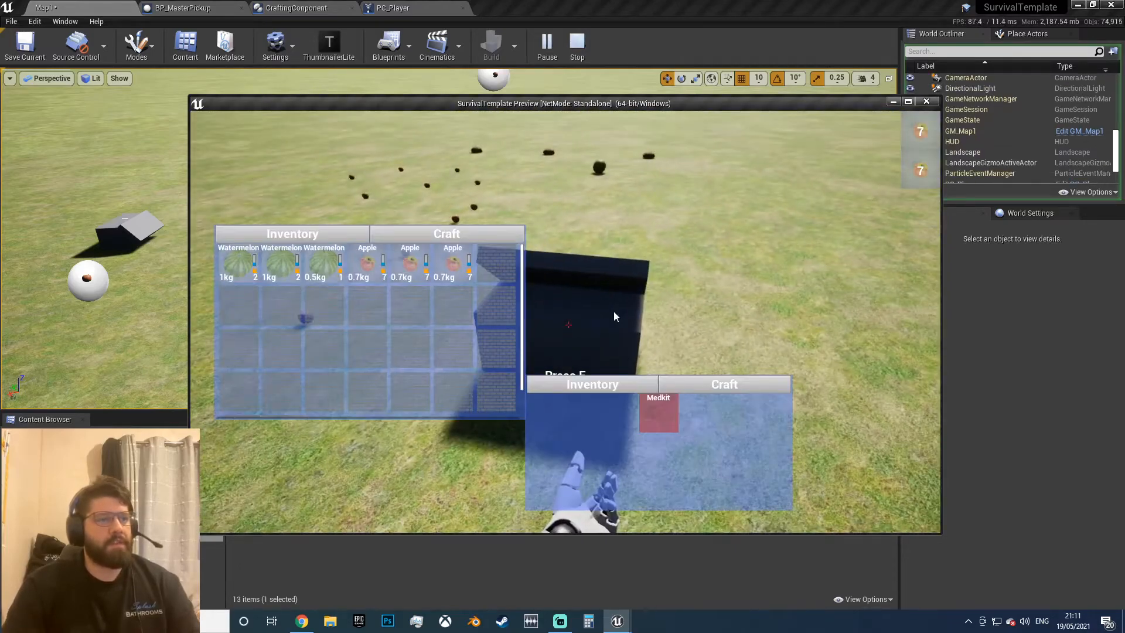
pyautogui.click(631, 387)
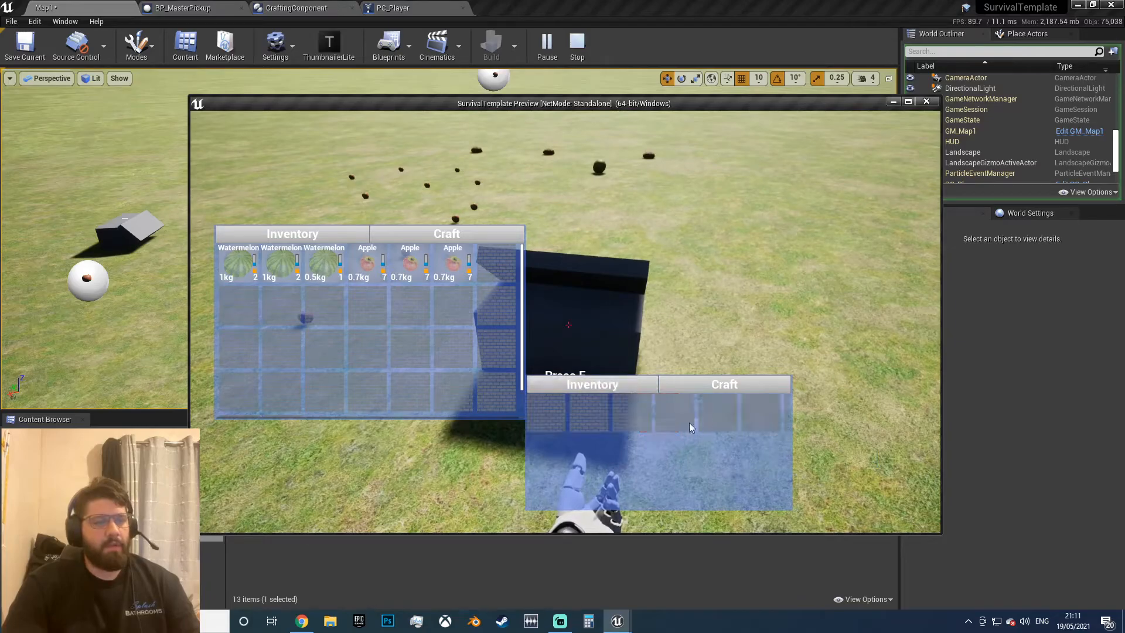
pyautogui.click(412, 264)
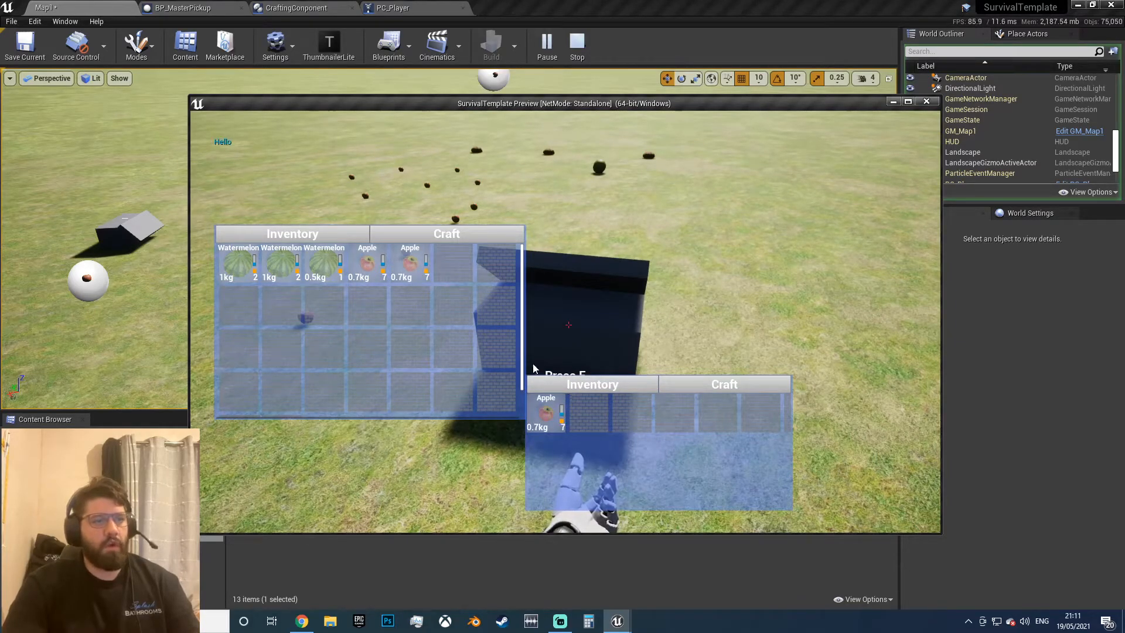
pyautogui.click(408, 267)
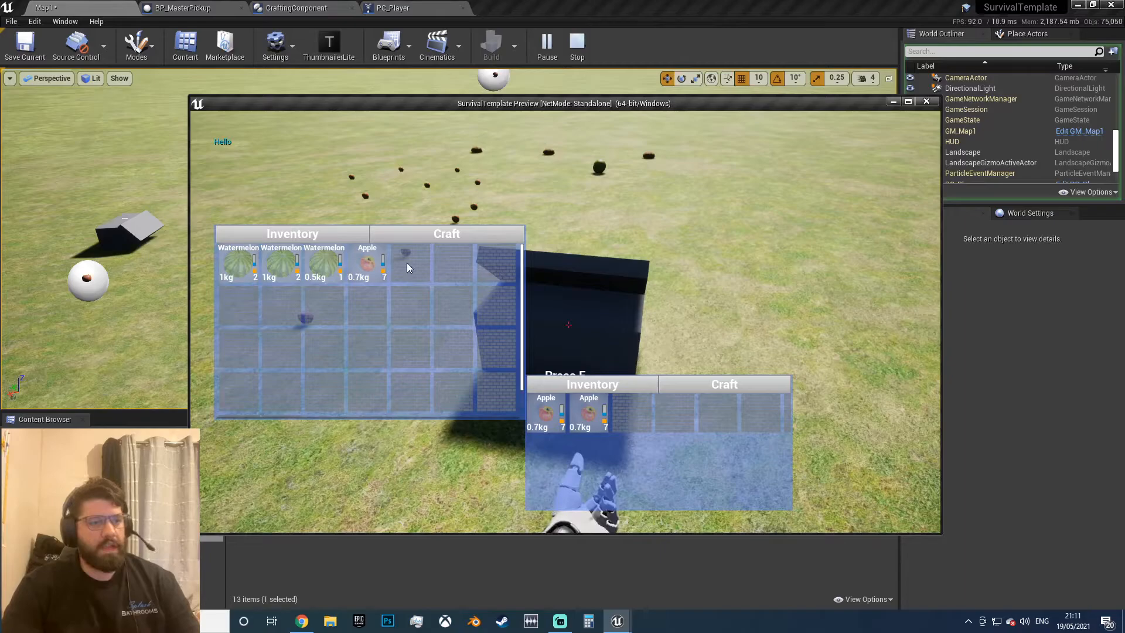
# Step: Transfer the three watermelon stacks into the structure, checking the Medkit recipe's requirements as they are added
pyautogui.click(706, 381)
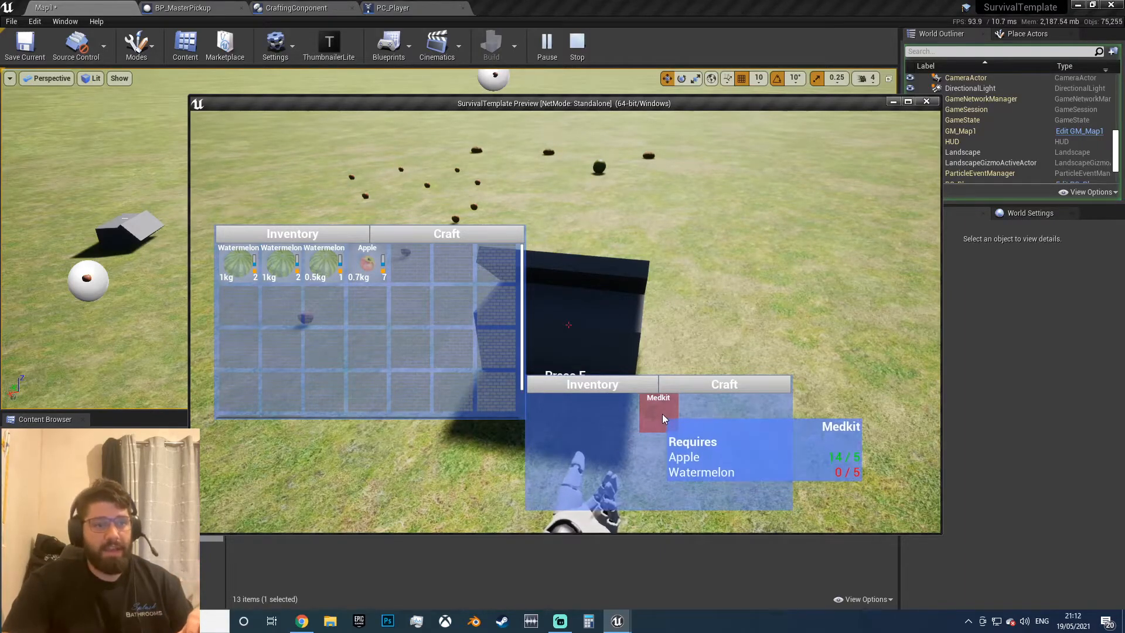
pyautogui.moveTo(332, 272); pyautogui.dragTo(642, 457)
pyautogui.moveTo(652, 425)
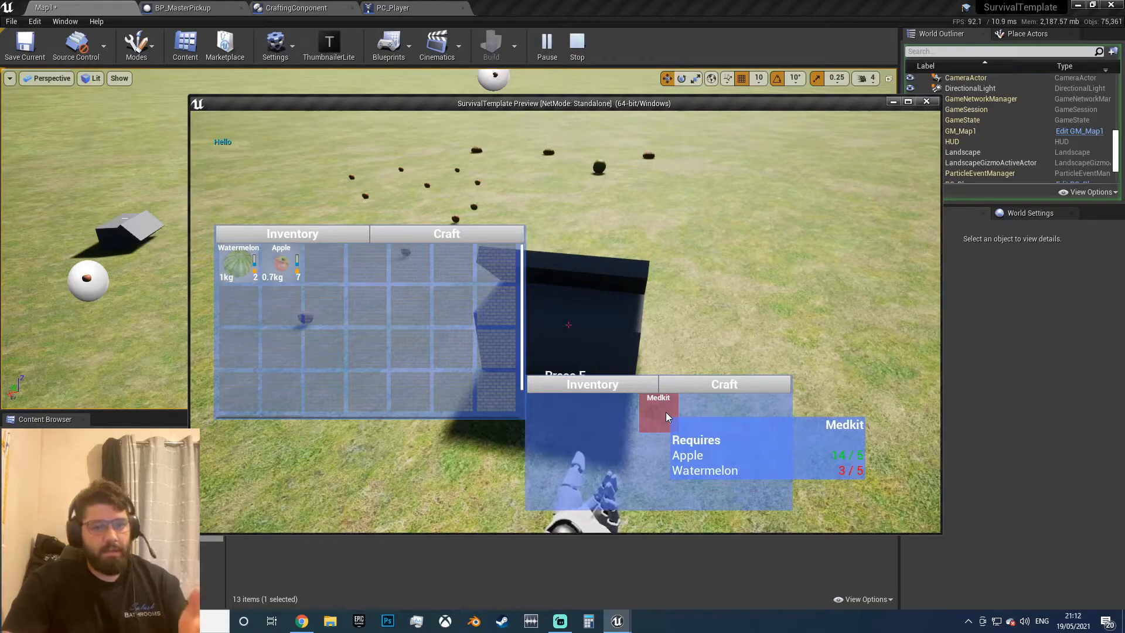
pyautogui.moveTo(609, 461); pyautogui.dragTo(612, 460)
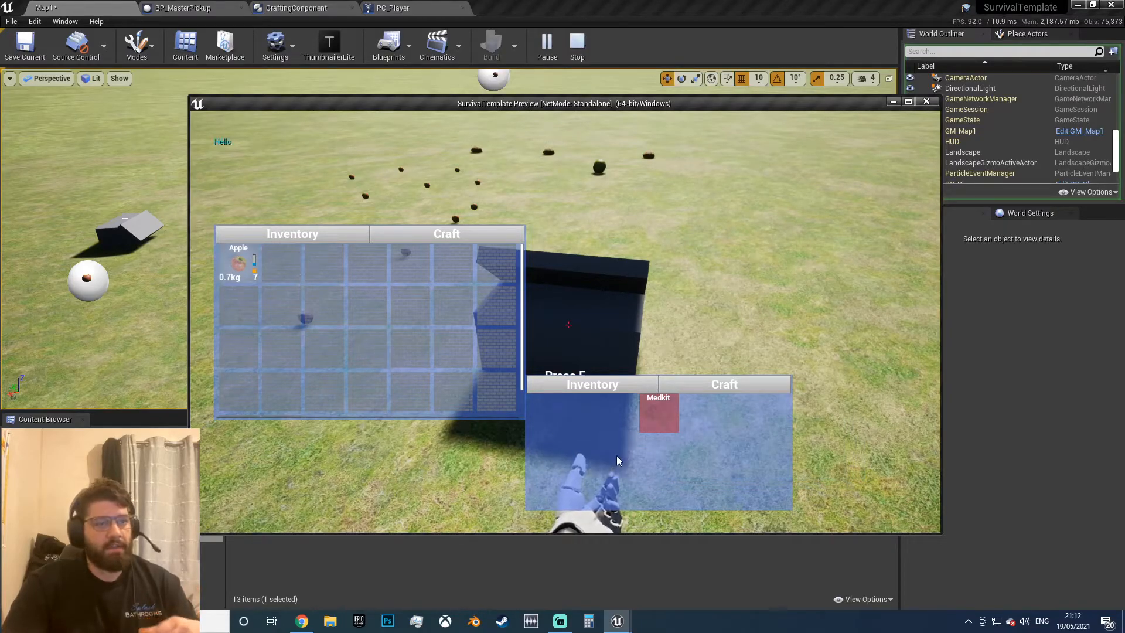
pyautogui.moveTo(668, 416)
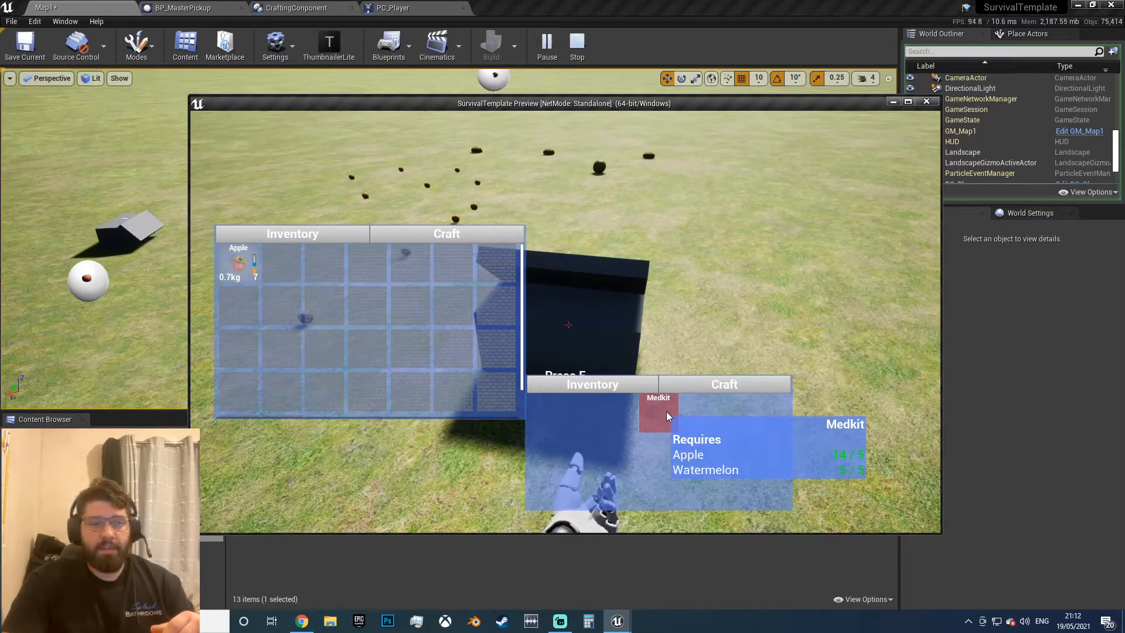
# Step: Refresh the structure's crafting list by switching views, then closing and reopening the structure
pyautogui.click(637, 387)
pyautogui.click(703, 387)
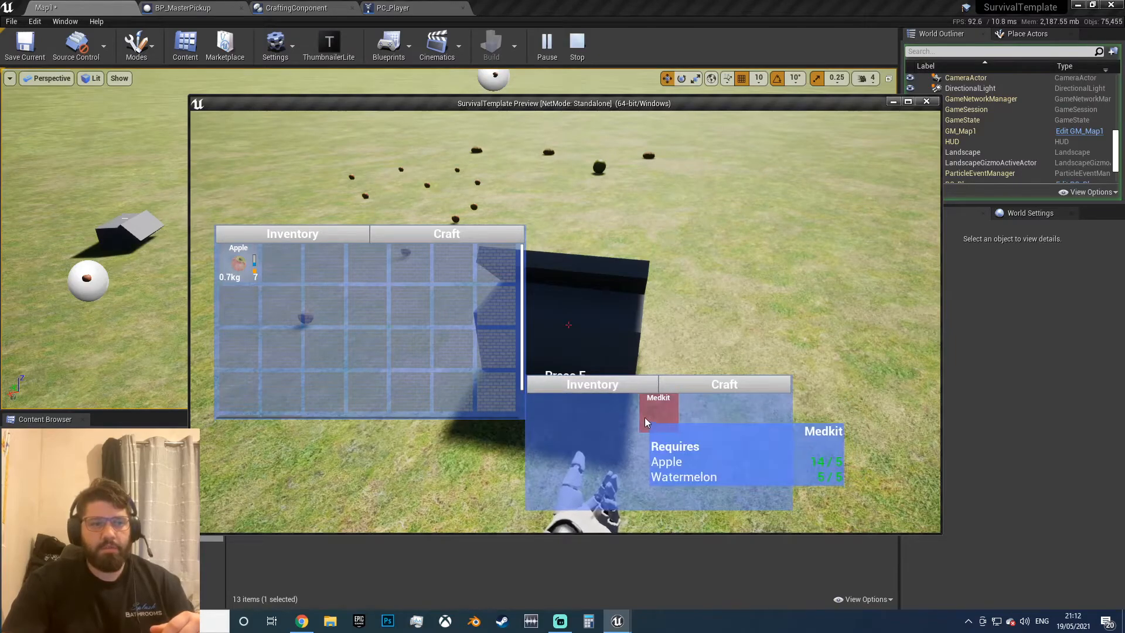
pyautogui.press('Tab')
pyautogui.press('e')
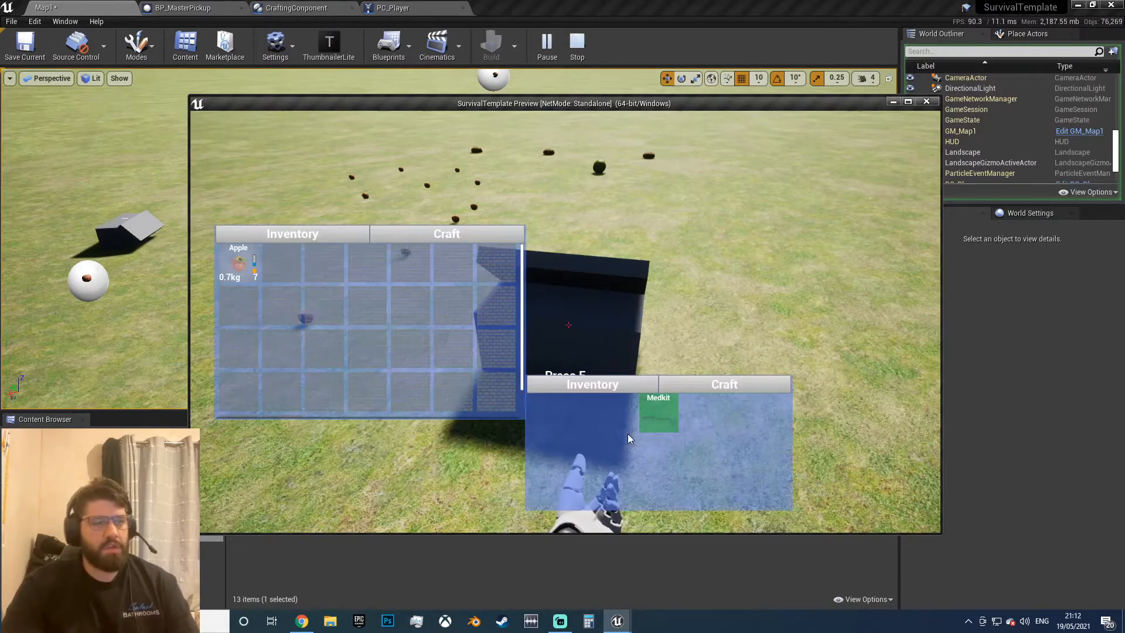
# Step: Craft 1 Medkit at the structure and show the structure's inventory
pyautogui.moveTo(656, 422)
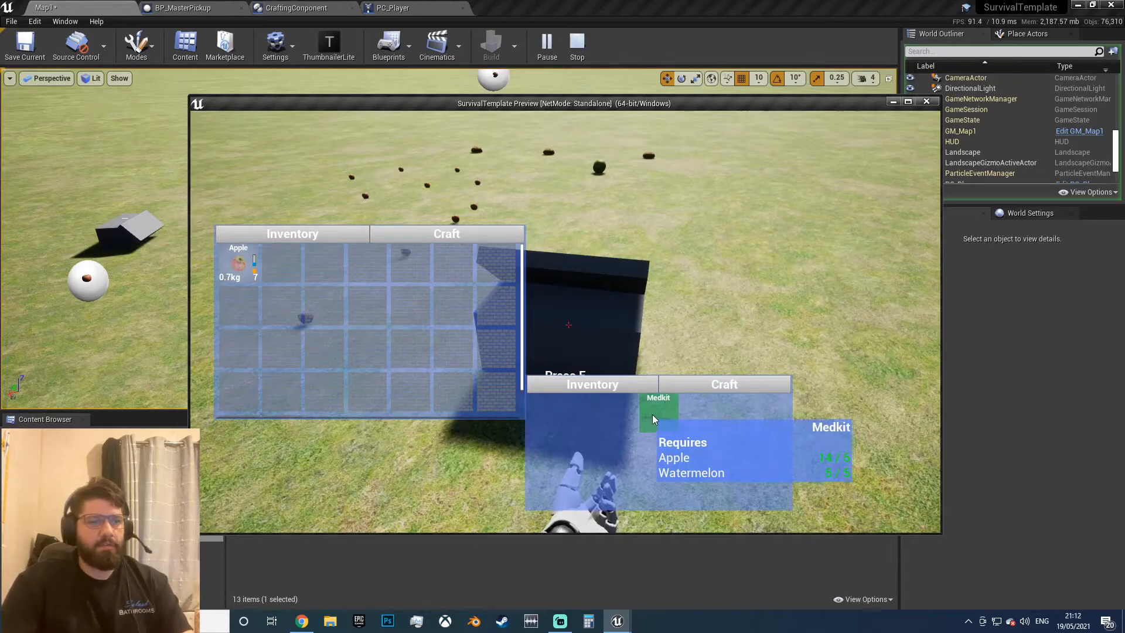
pyautogui.click(655, 420)
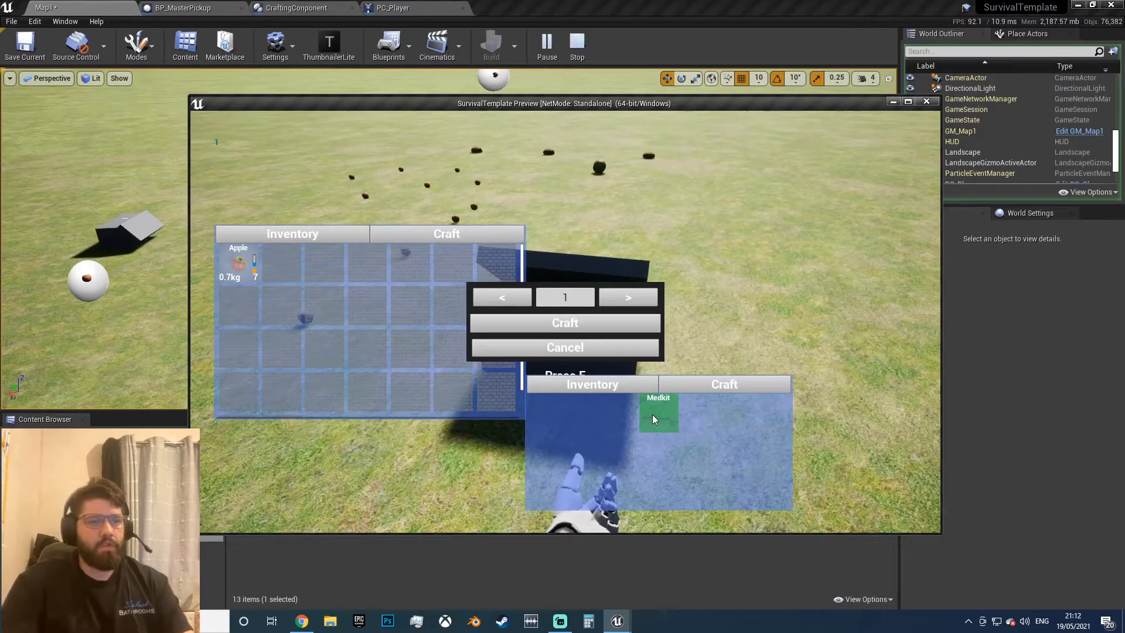
pyautogui.click(584, 325)
pyautogui.click(593, 384)
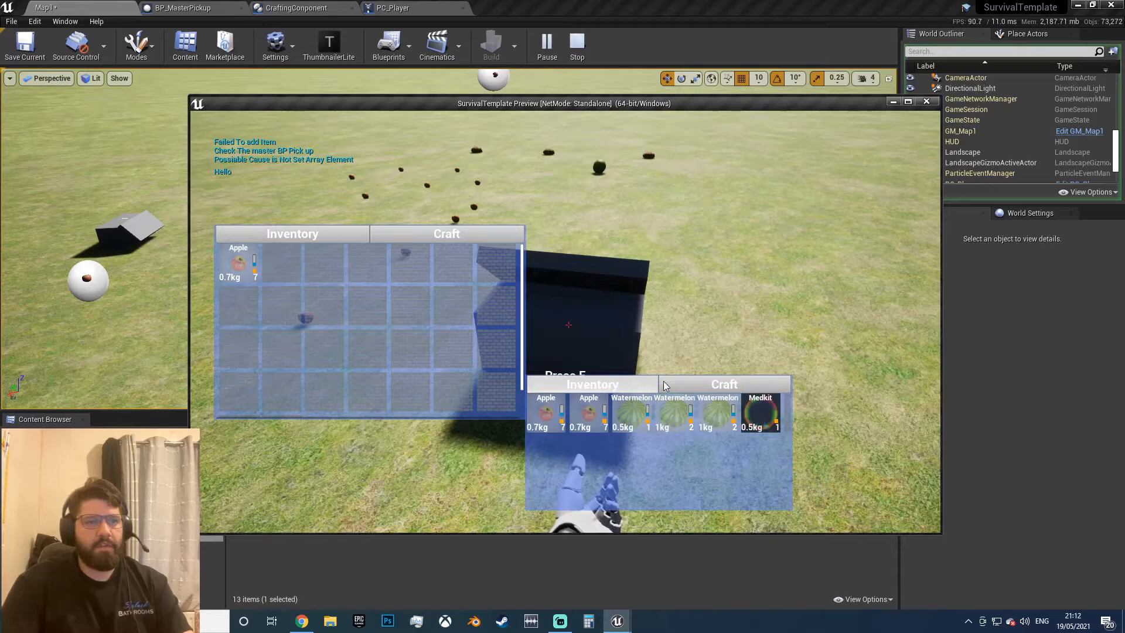
# Step: Check the Medkit recipe in the structure's crafting view and close the structure
pyautogui.click(724, 385)
pyautogui.moveTo(661, 417)
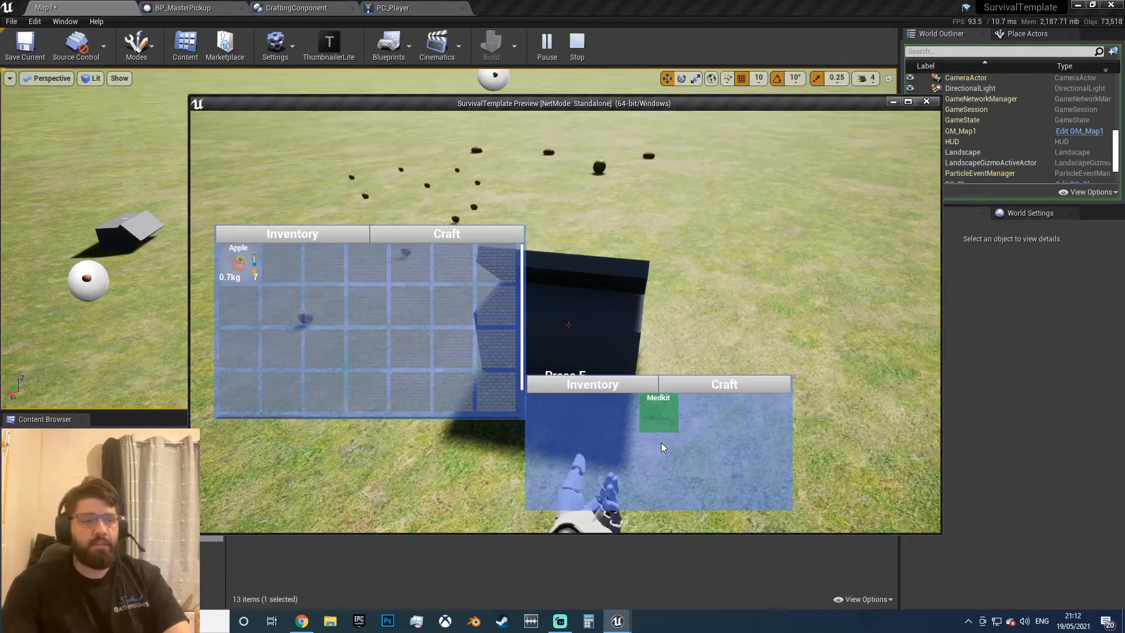
pyautogui.press('Tab')
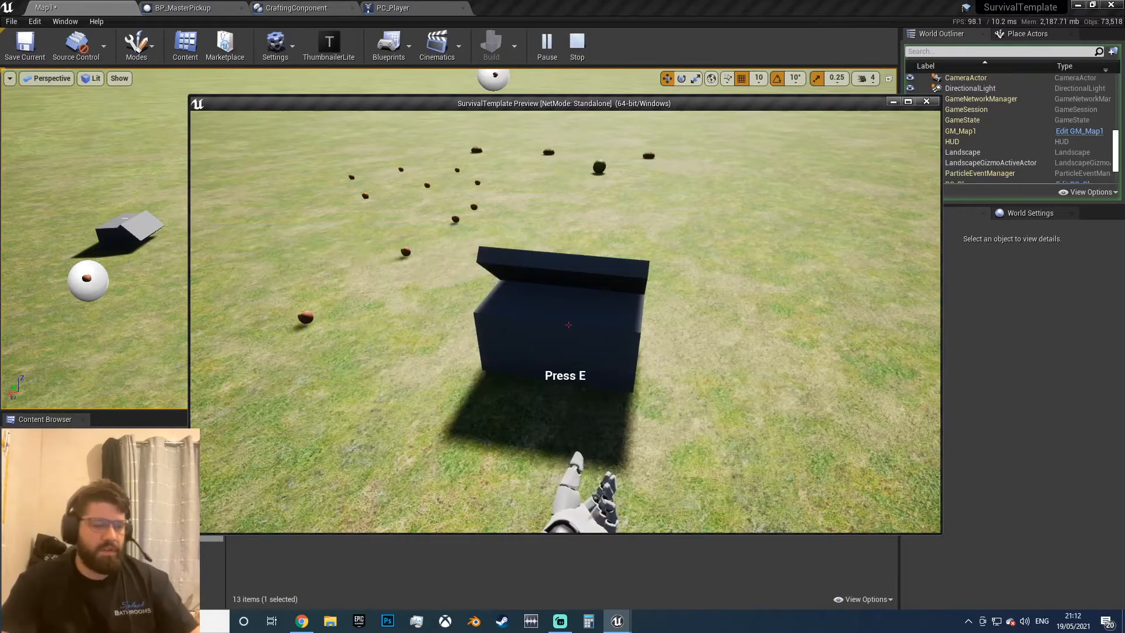
# Step: Walk to the storage chest, open it to view its loot beside the player inventory, and close it
pyautogui.press('w')
pyautogui.press('d')
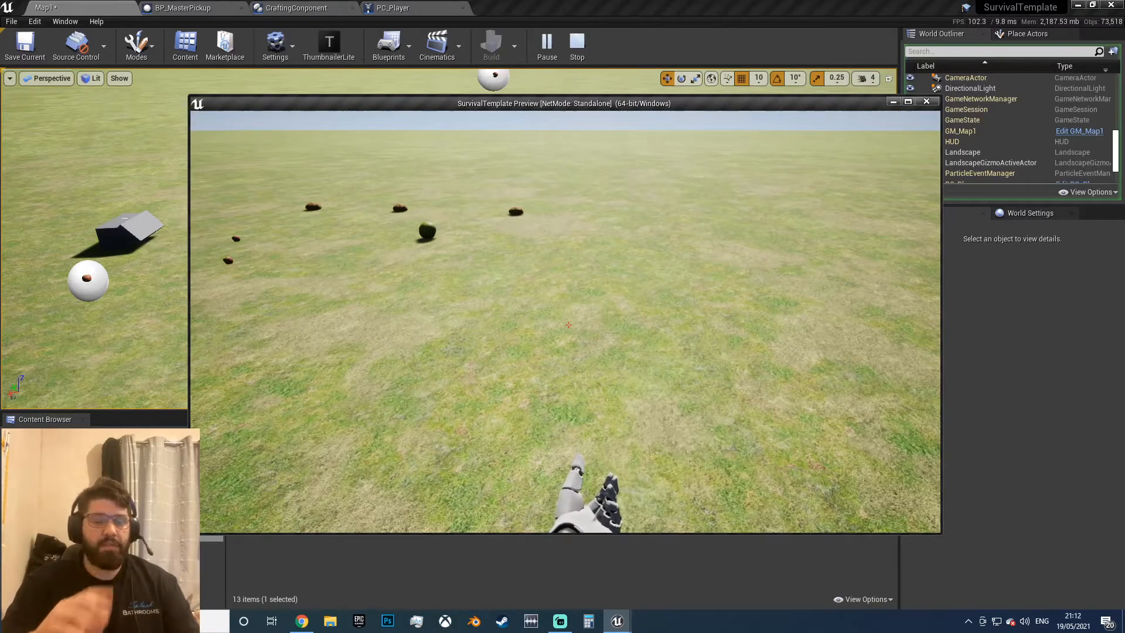
pyautogui.press('w')
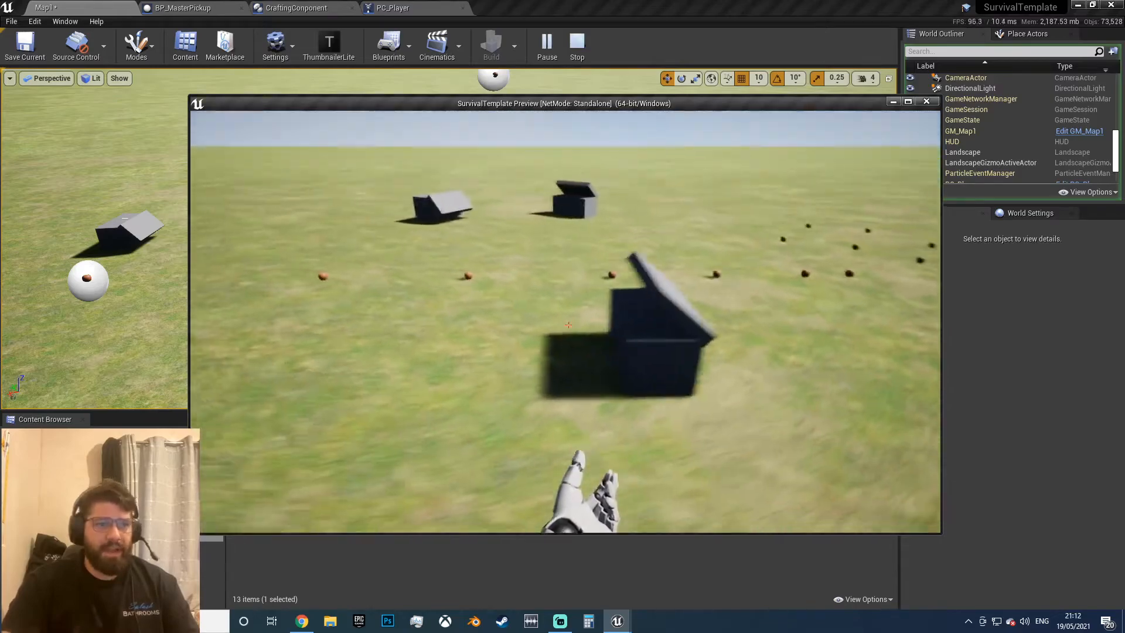
pyautogui.press('w')
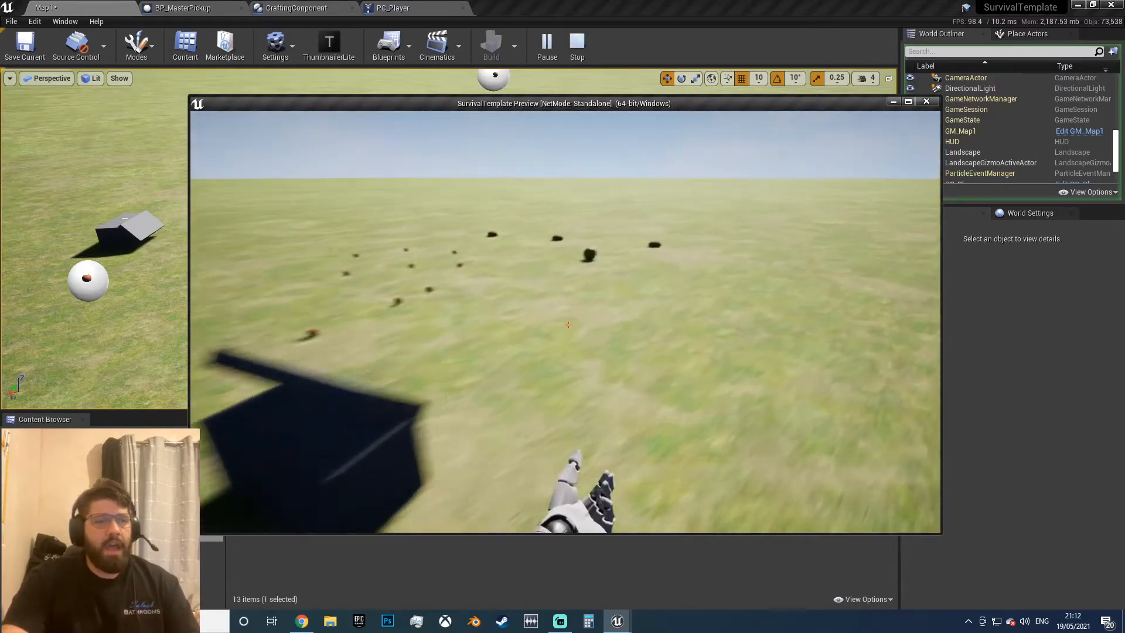
pyautogui.press('w')
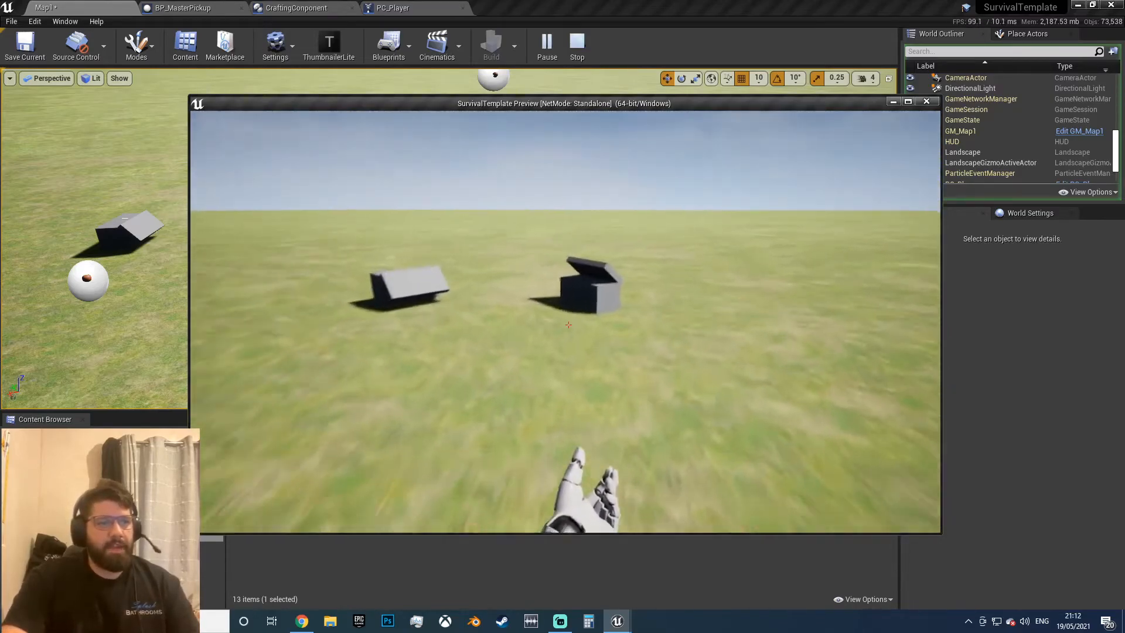
pyautogui.press('w')
pyautogui.press('e')
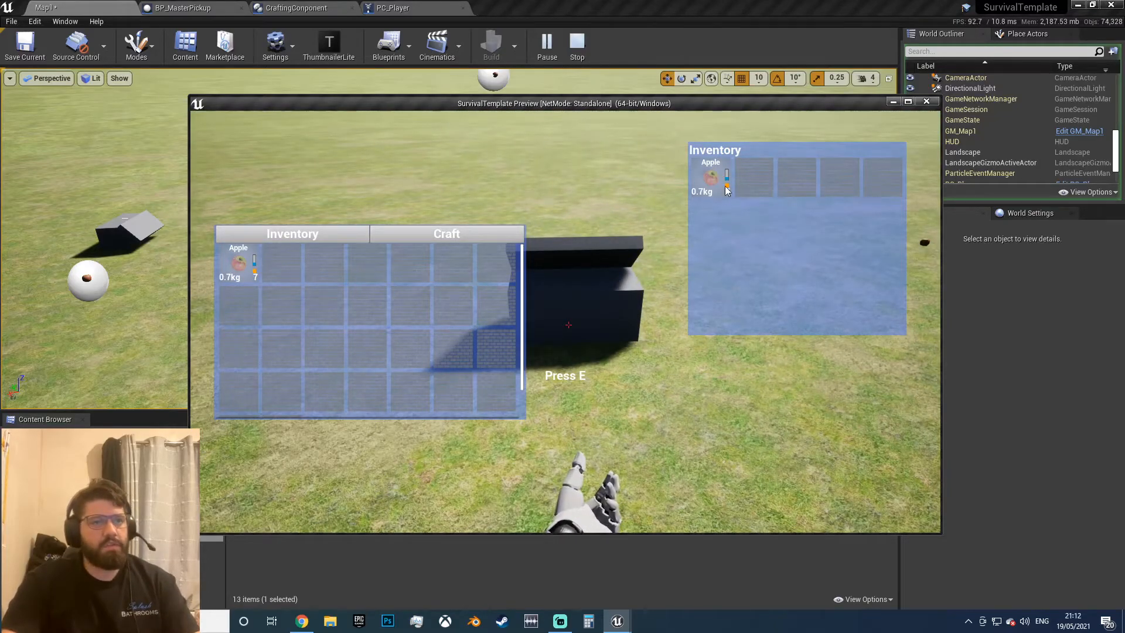
pyautogui.press('e')
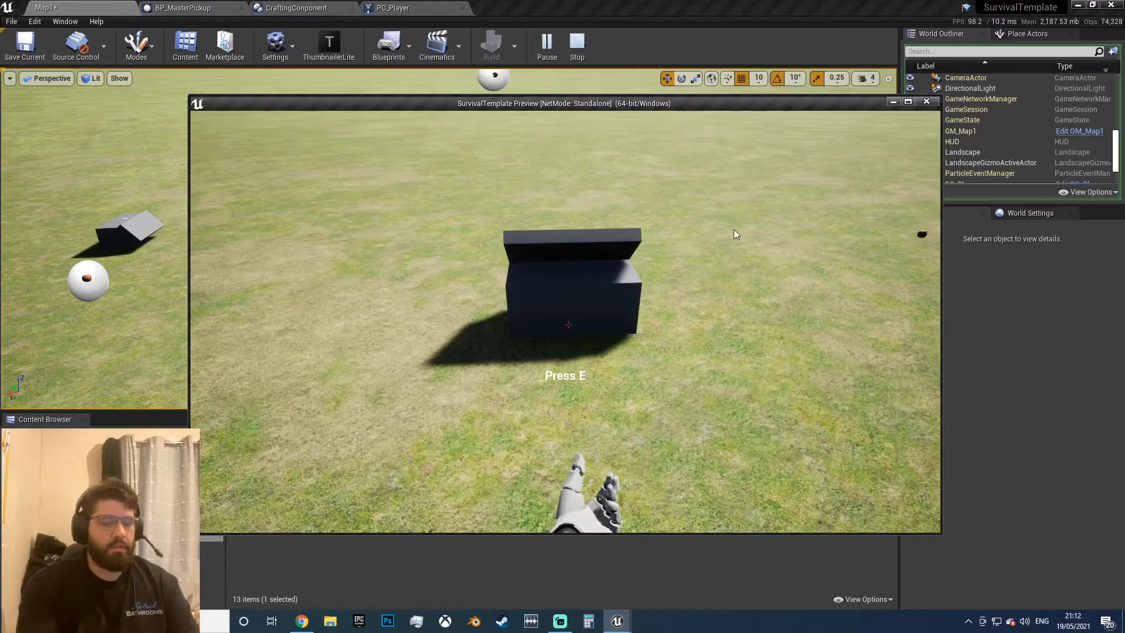
# Step: Stop the playtest, select the BP_MasterStructure storage chest in the level, and review its random loot, inventory and crafting settings
pyautogui.press('Escape')
pyautogui.moveTo(575, 344); pyautogui.dragTo(598, 347, button='right')
pyautogui.moveTo(486, 306); pyautogui.dragTo(474, 305, button='right')
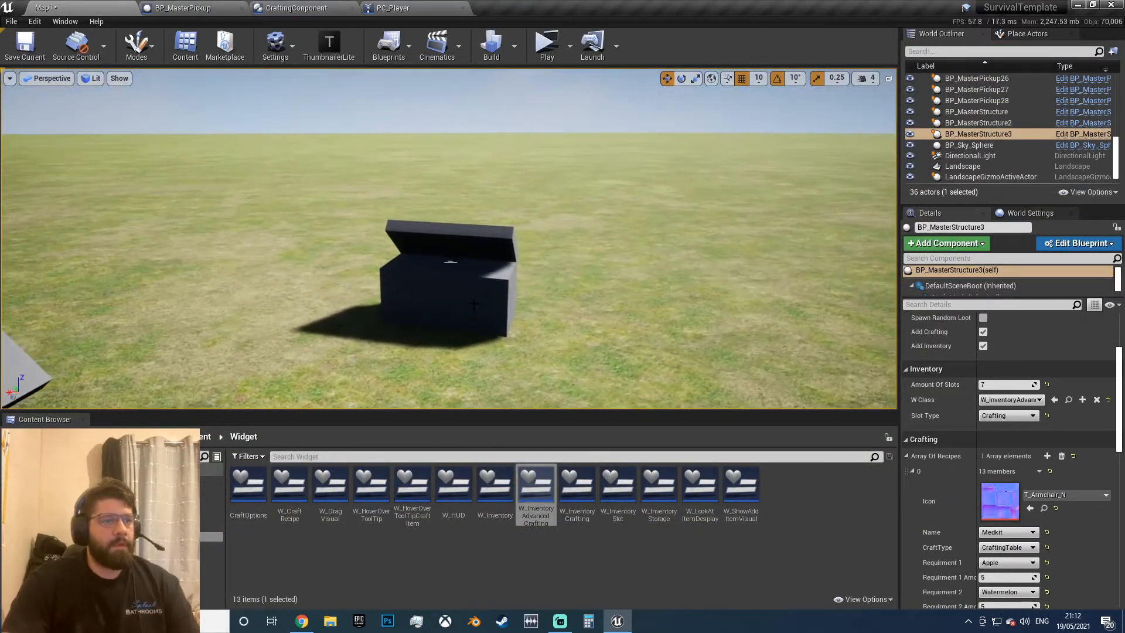
pyautogui.click(474, 304)
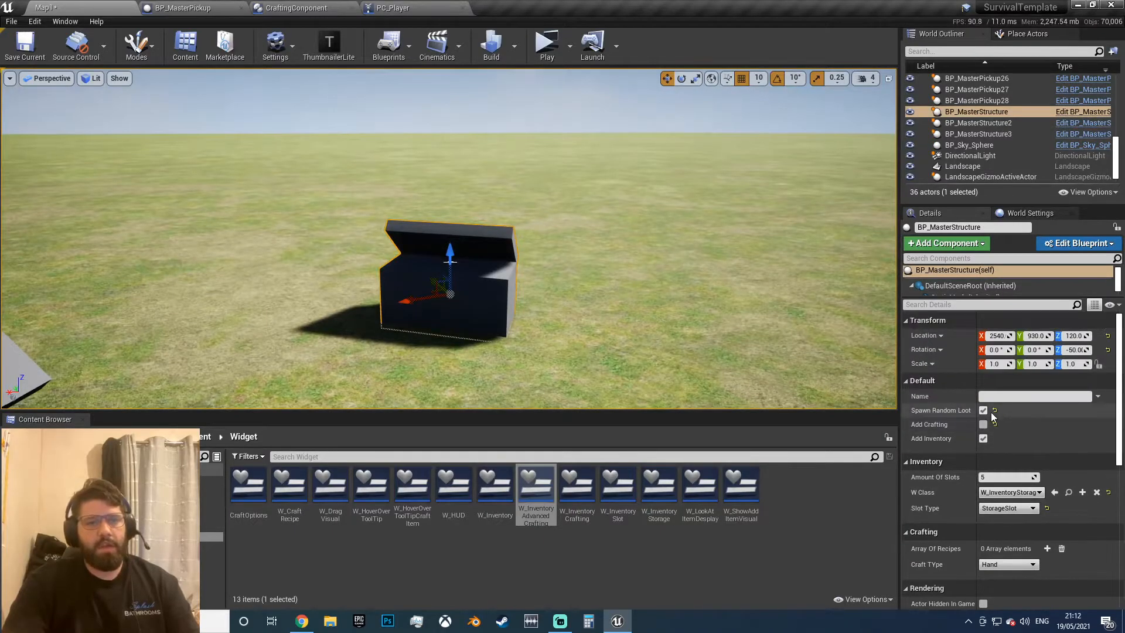
pyautogui.scroll(-3, 991, 422)
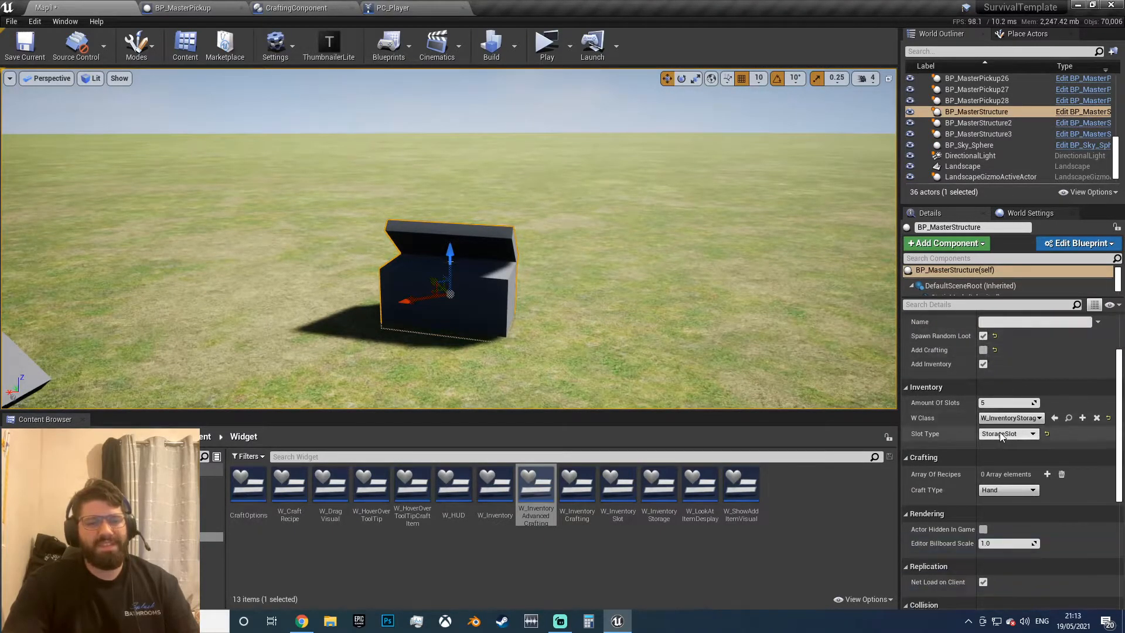
pyautogui.scroll(1, 973, 338)
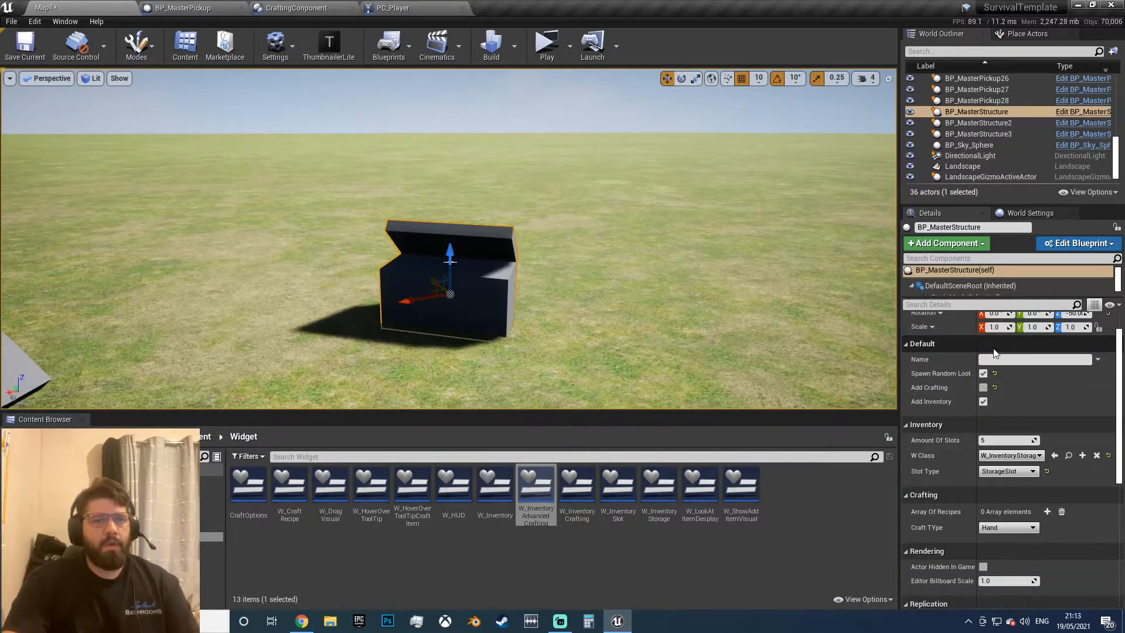
# Step: Open BP_MasterPickup from the Blueprints folder, view its Event Graph, and close the blueprint
pyautogui.click(347, 575)
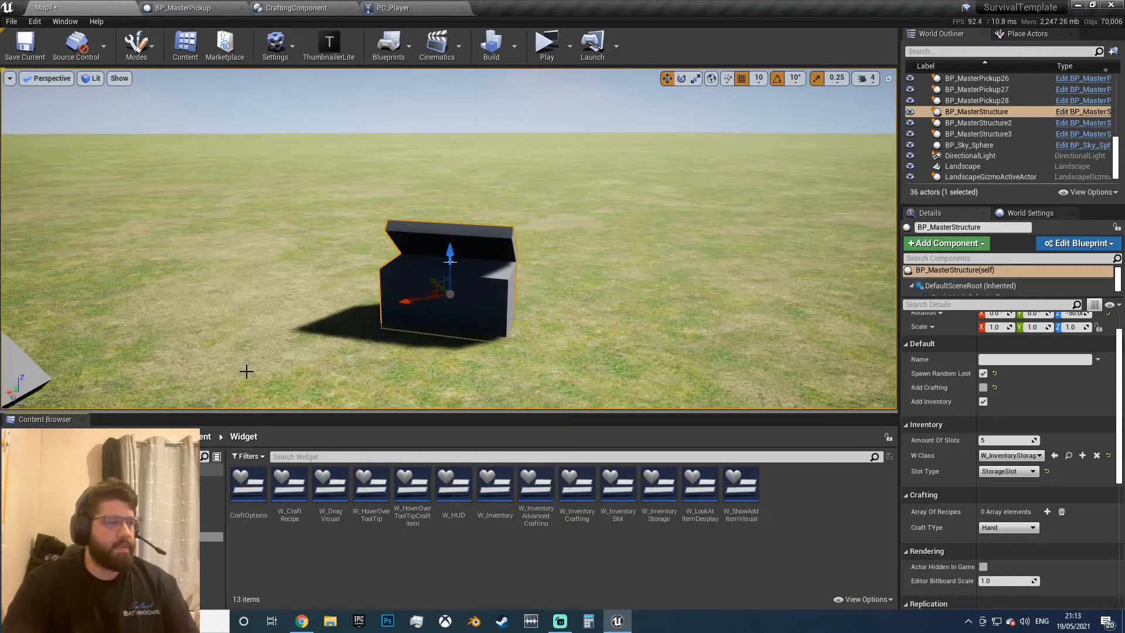
pyautogui.click(206, 436)
pyautogui.doubleClick(289, 486)
pyautogui.doubleClick(330, 497)
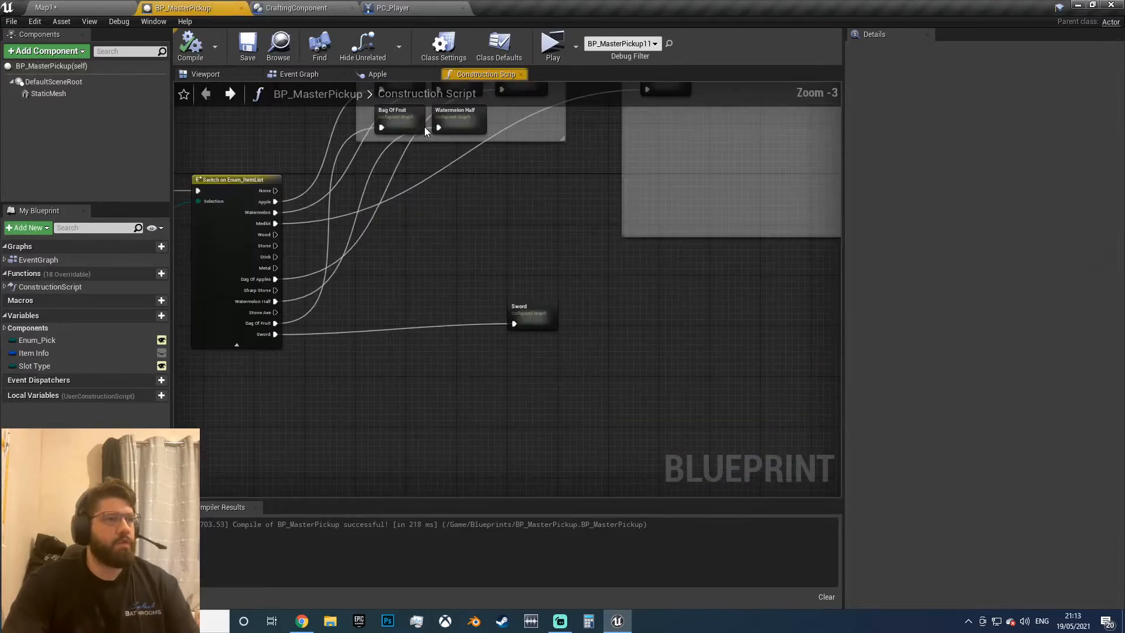
pyautogui.click(313, 76)
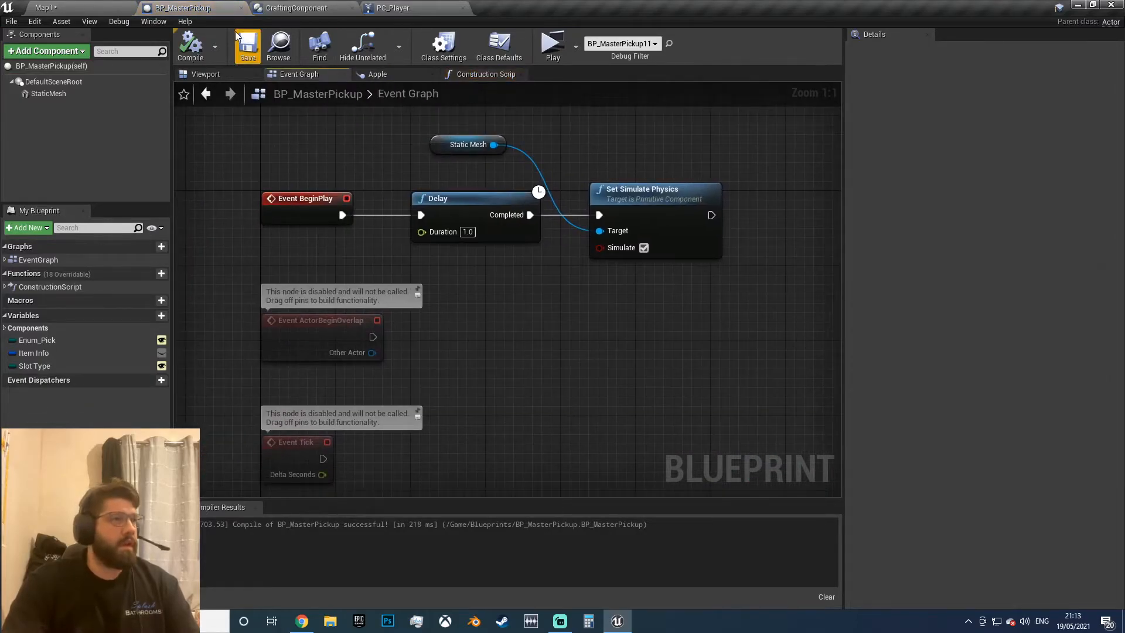
pyautogui.click(241, 9)
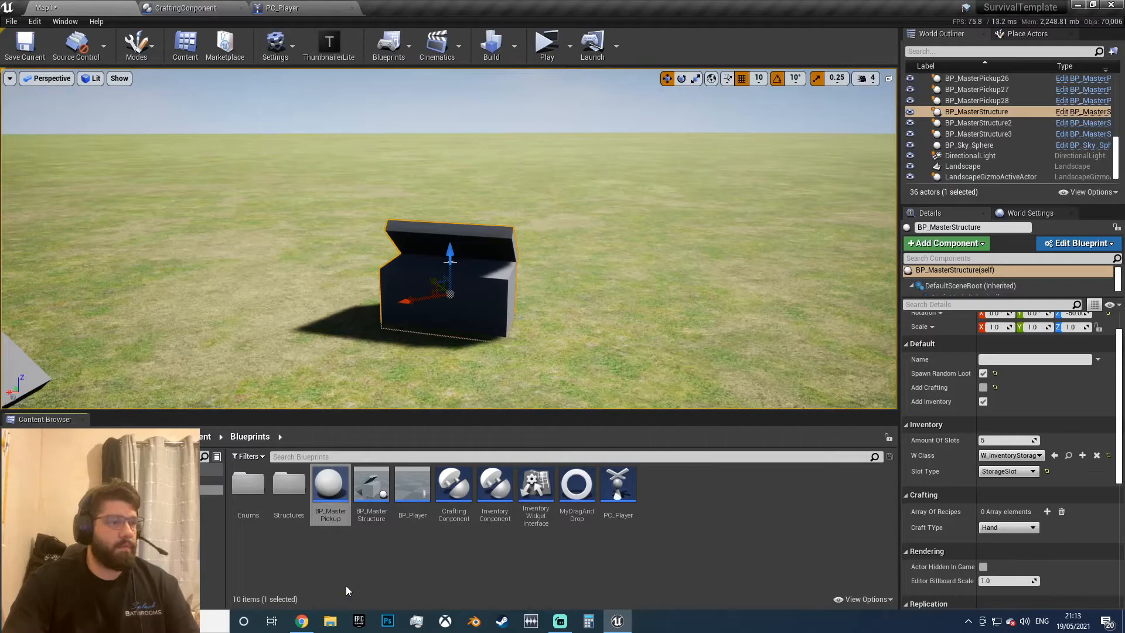
# Step: Open BP_MasterStructure and examine the Event Graph section that adds and stores the inventory component
pyautogui.doubleClick(371, 489)
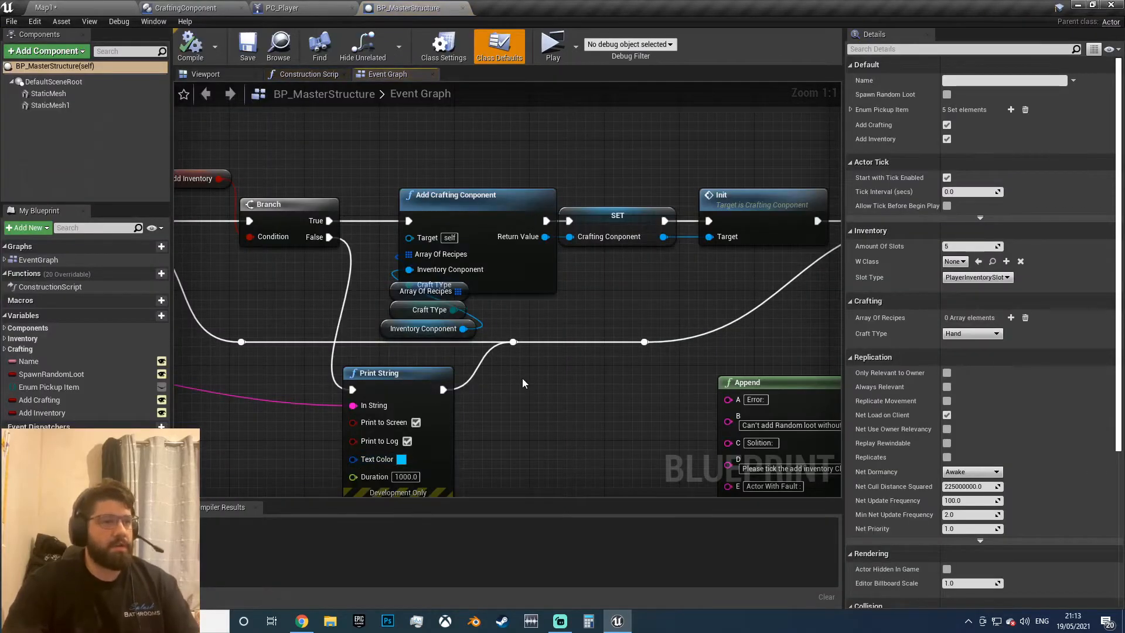
pyautogui.scroll(-5, 523, 384)
pyautogui.moveTo(518, 368); pyautogui.dragTo(761, 375, button='right')
pyautogui.moveTo(430, 369); pyautogui.dragTo(839, 407, button='right')
pyautogui.moveTo(549, 347); pyautogui.dragTo(456, 347, button='right')
pyautogui.scroll(5, 415, 277)
pyautogui.click(320, 291)
pyautogui.moveTo(495, 267); pyautogui.dragTo(397, 239, button='right')
pyautogui.moveTo(605, 319); pyautogui.dragTo(578, 337, button='right')
pyautogui.moveTo(239, 340); pyautogui.dragTo(262, 344)
pyautogui.moveTo(610, 293); pyautogui.dragTo(347, 261, button='right')
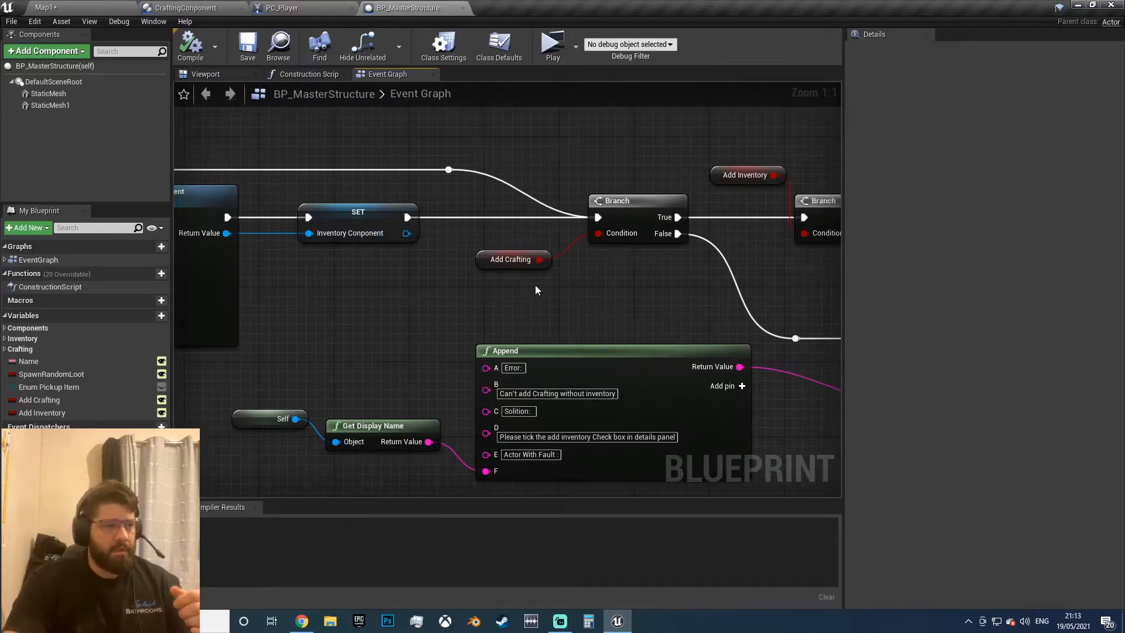
# Step: Examine the crafting component and random loot branches of the BP_MasterStructure graph, including their missing-inventory error messages
pyautogui.moveTo(536, 285); pyautogui.dragTo(308, 261, button='right')
pyautogui.moveTo(346, 281); pyautogui.dragTo(381, 292)
pyautogui.moveTo(674, 293); pyautogui.dragTo(378, 318, button='right')
pyautogui.moveTo(585, 392); pyautogui.dragTo(356, 341, button='right')
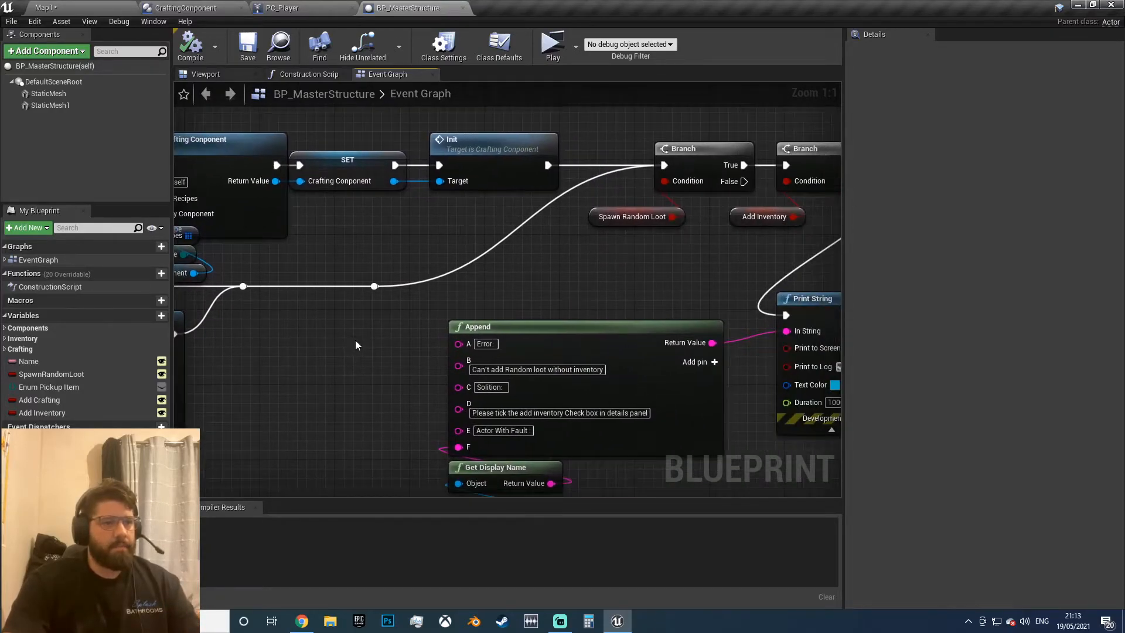
pyautogui.scroll(-2, 356, 341)
pyautogui.moveTo(541, 305); pyautogui.dragTo(276, 330, button='right')
pyautogui.moveTo(203, 321); pyautogui.dragTo(380, 315, button='right')
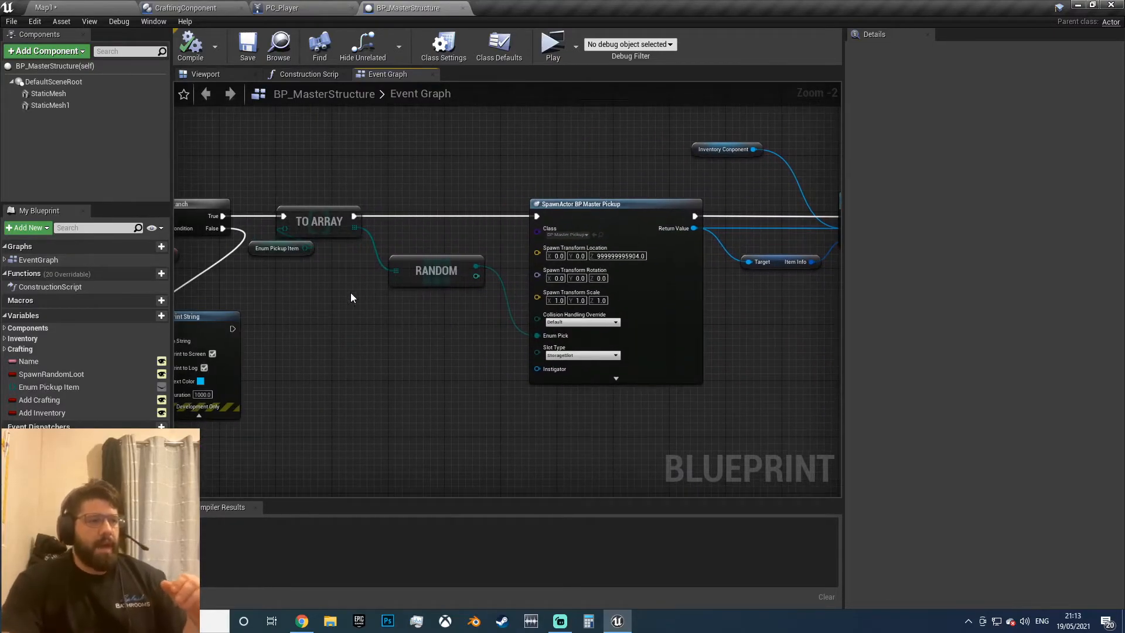
# Step: Add a new element set to Medkit to the default values of the Enum Pickup Item variable
pyautogui.moveTo(297, 254); pyautogui.dragTo(296, 276)
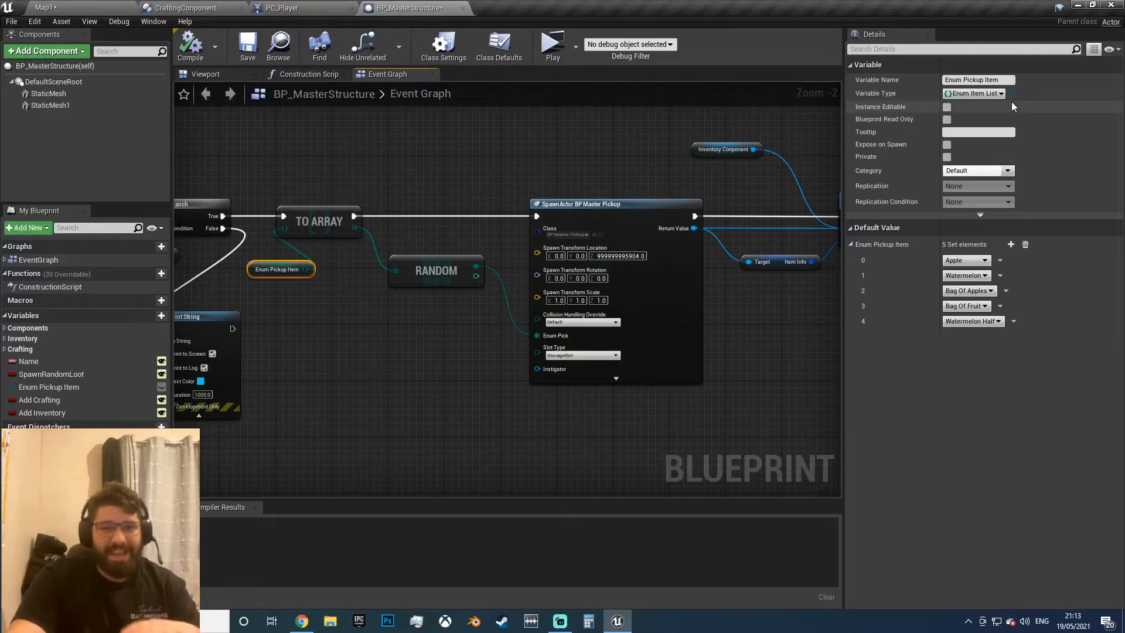
pyautogui.click(1011, 245)
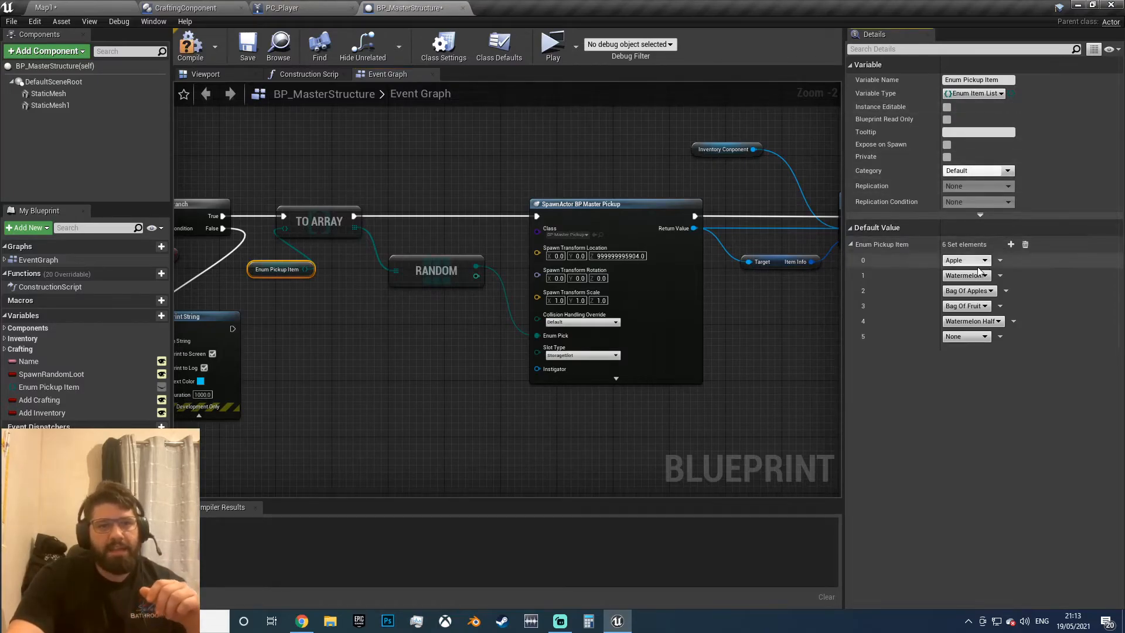
pyautogui.click(966, 337)
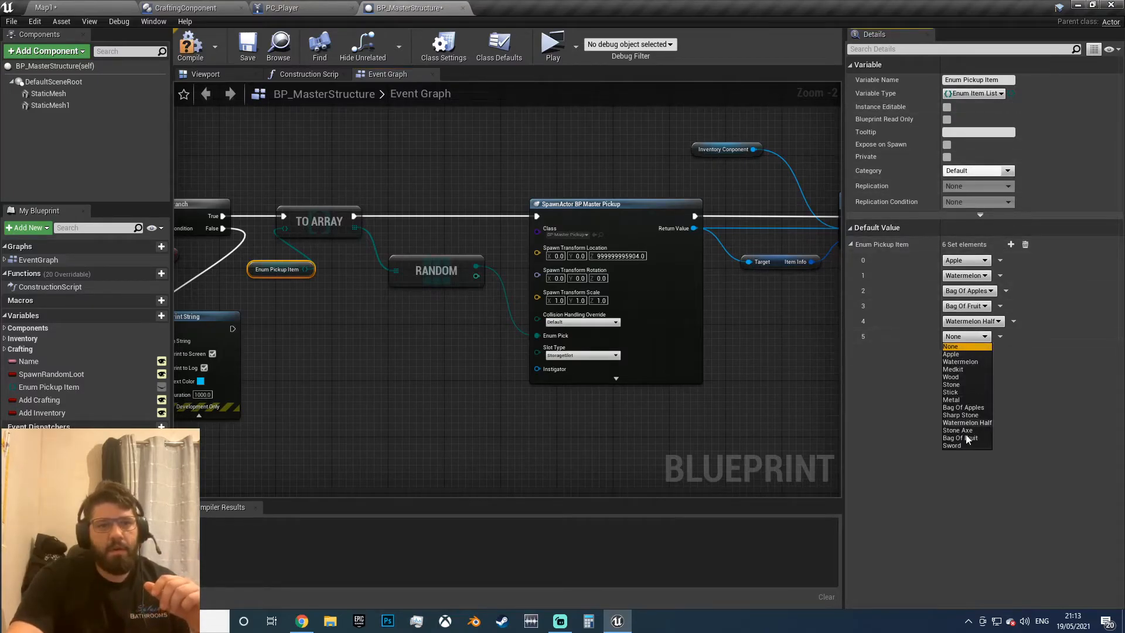
pyautogui.click(963, 370)
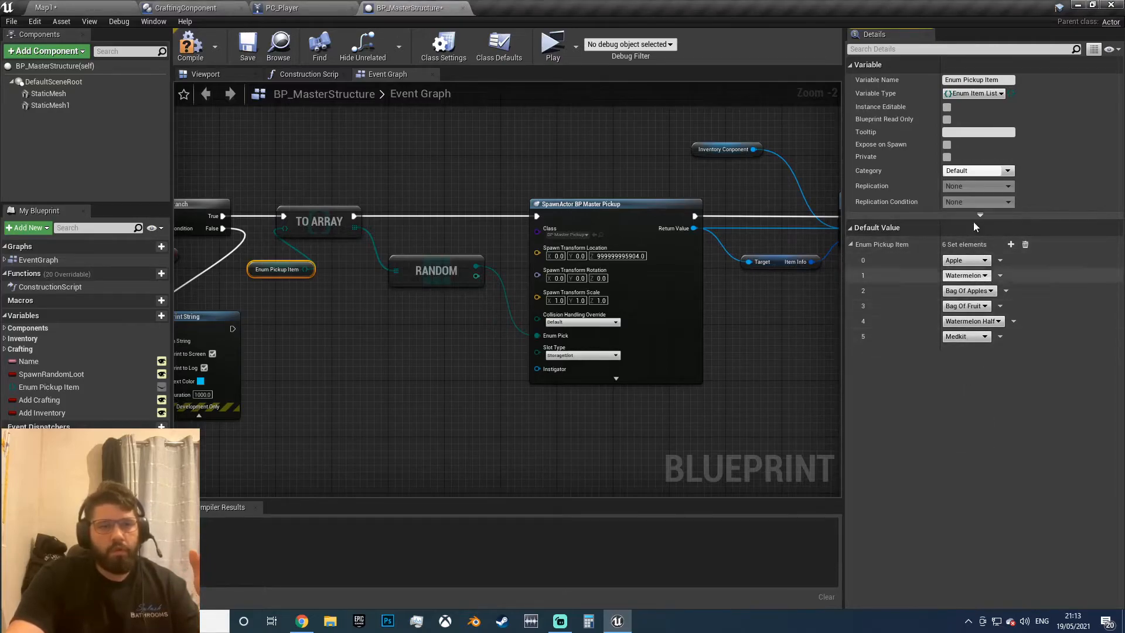
# Step: Examine the random loot chain from the Random node through SpawnActor BP Master Pickup and Pick Up Item to DestroyActor
pyautogui.moveTo(458, 345); pyautogui.dragTo(450, 306, button='right')
pyautogui.moveTo(455, 236); pyautogui.dragTo(448, 224)
pyautogui.moveTo(387, 238); pyautogui.dragTo(398, 295, button='right')
pyautogui.moveTo(440, 326); pyautogui.dragTo(339, 303, button='right')
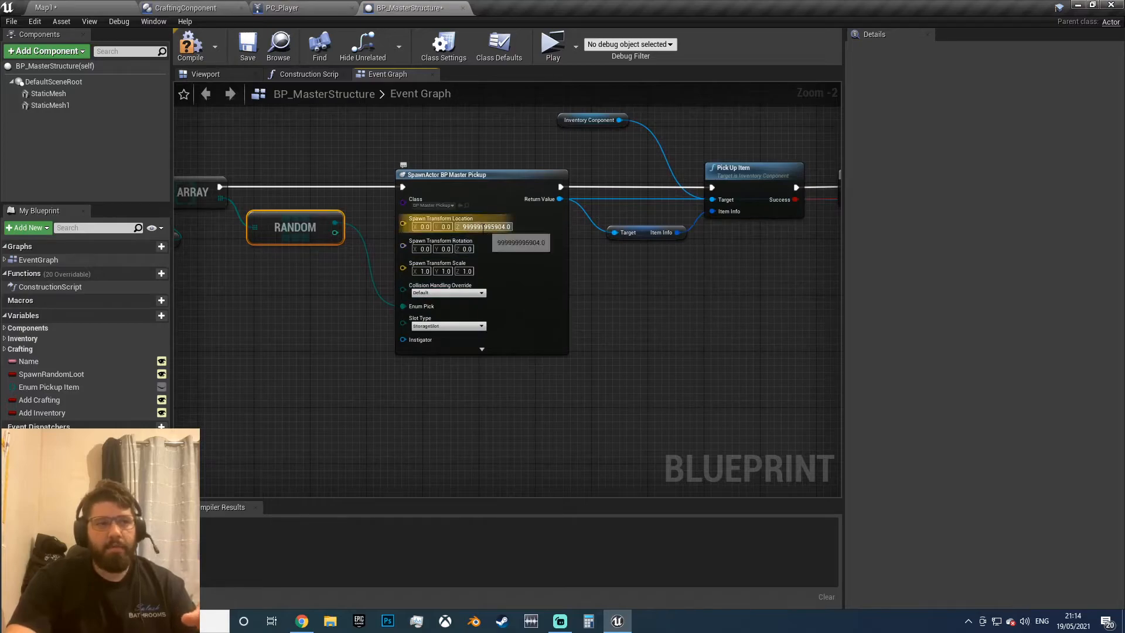
pyautogui.moveTo(478, 252); pyautogui.dragTo(492, 328, button='right')
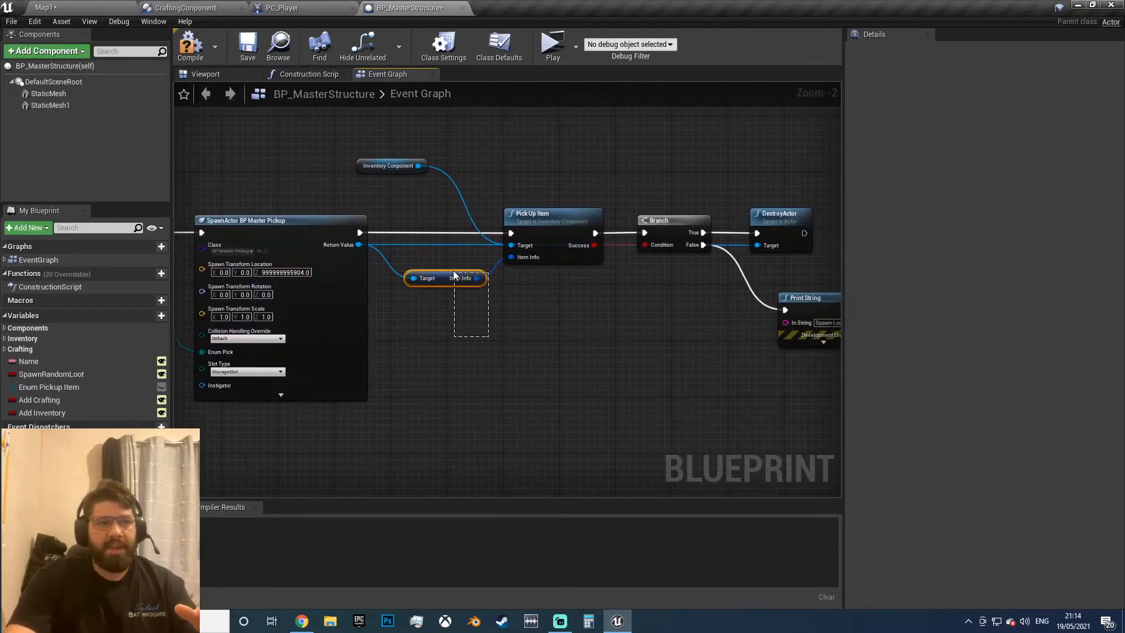
pyautogui.moveTo(452, 268); pyautogui.dragTo(452, 269)
pyautogui.moveTo(489, 316); pyautogui.dragTo(364, 322, button='right')
pyautogui.moveTo(427, 169); pyautogui.dragTo(462, 332)
pyautogui.moveTo(529, 174); pyautogui.dragTo(438, 193, button='right')
pyautogui.moveTo(439, 194); pyautogui.dragTo(611, 263)
pyautogui.moveTo(496, 381); pyautogui.dragTo(550, 314, button='right')
pyautogui.scroll(-4, 591, 344)
pyautogui.moveTo(400, 332); pyautogui.dragTo(575, 288, button='right')
# Step: Compile and save BP_MasterStructure and return to the Map1 level
pyautogui.click(190, 46)
pyautogui.click(247, 45)
pyautogui.click(106, 10)
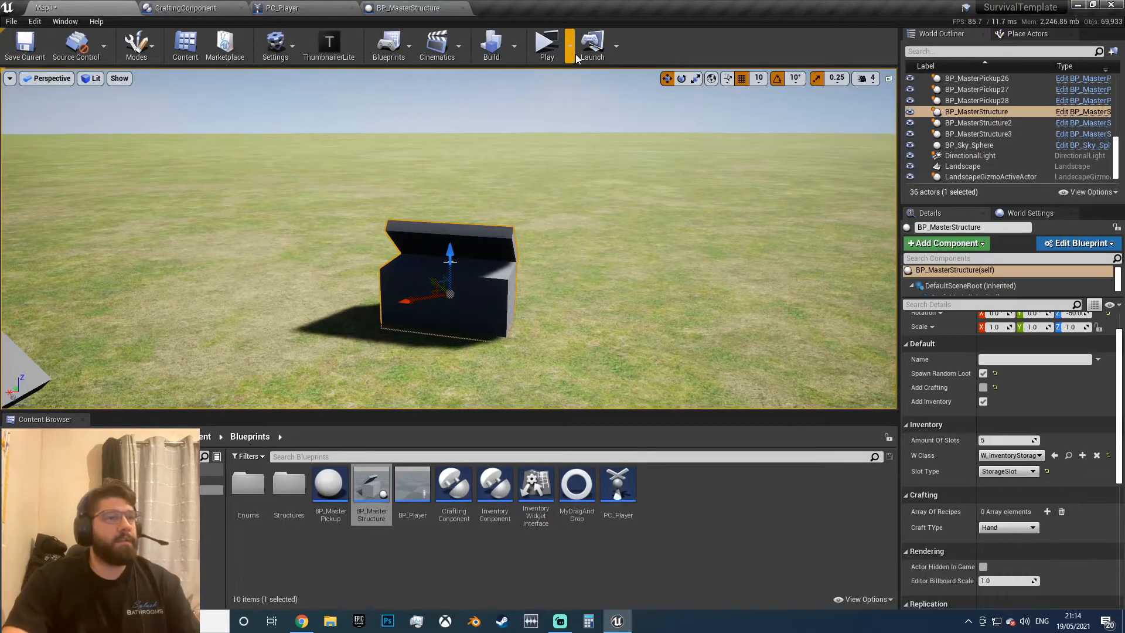
# Step: Playtest the level and open the storage chest to check its random loot
pyautogui.click(554, 50)
pyautogui.press('w')
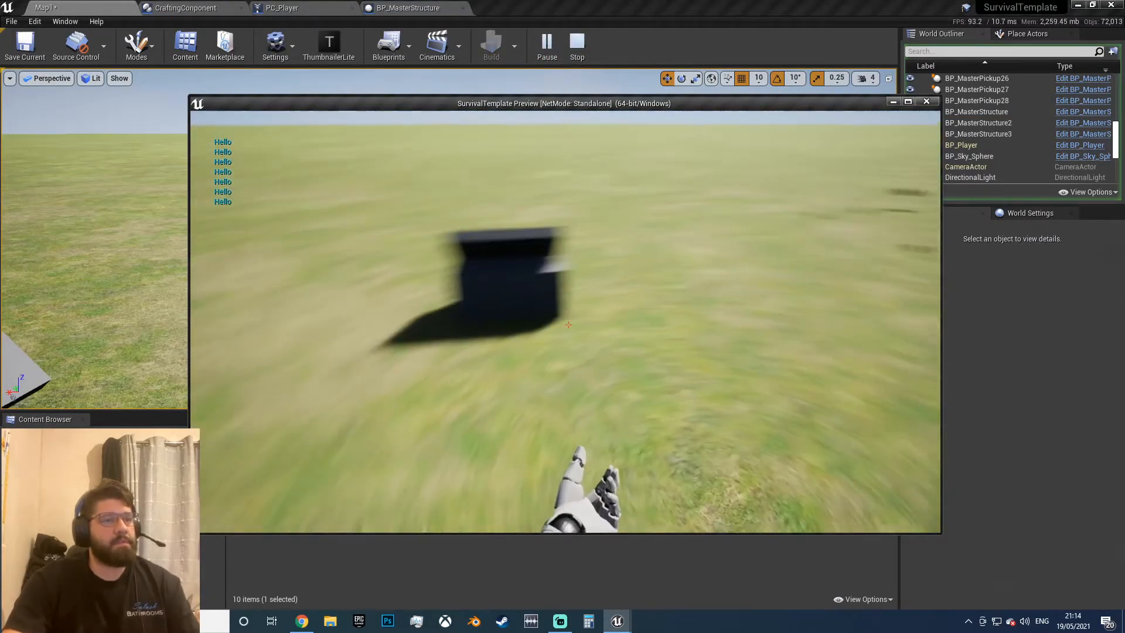
pyautogui.press('e')
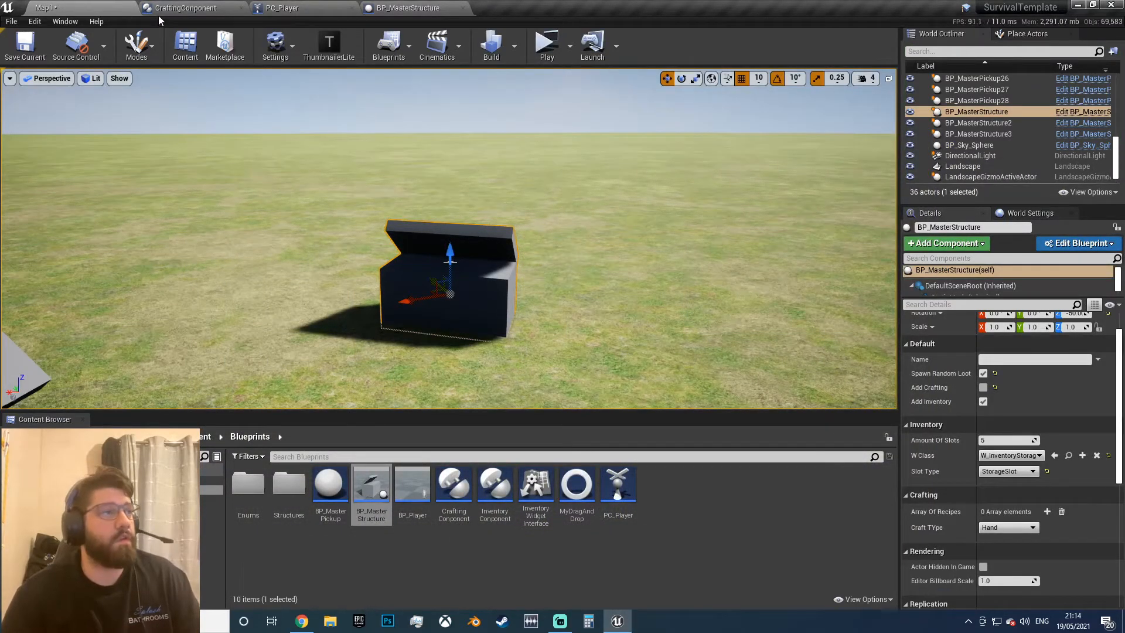
# Step: Return to the BP_MasterStructure Event Graph and review the nodes that pick and spawn the random loot
pyautogui.click(378, 8)
pyautogui.moveTo(615, 215); pyautogui.dragTo(417, 236, button='right')
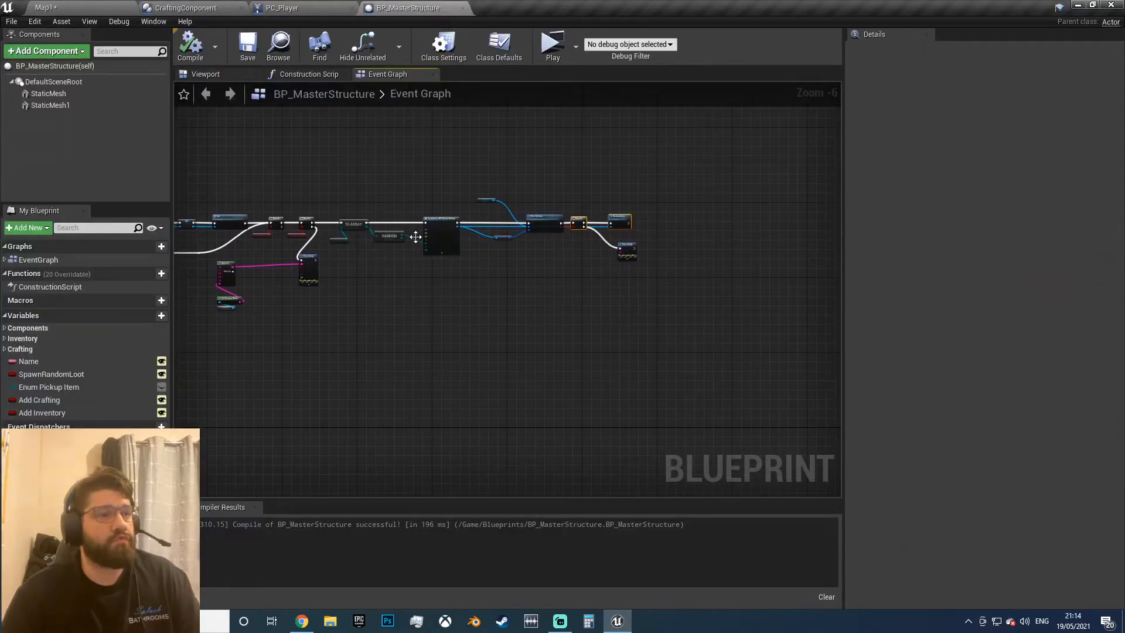
pyautogui.scroll(4, 412, 233)
pyautogui.moveTo(330, 171); pyautogui.dragTo(382, 155, button='right')
pyautogui.scroll(-2, 382, 155)
pyautogui.moveTo(281, 132); pyautogui.dragTo(594, 304)
pyautogui.click(405, 275)
pyautogui.moveTo(394, 265); pyautogui.dragTo(442, 323, button='right')
pyautogui.moveTo(384, 296); pyautogui.dragTo(393, 288, button='right')
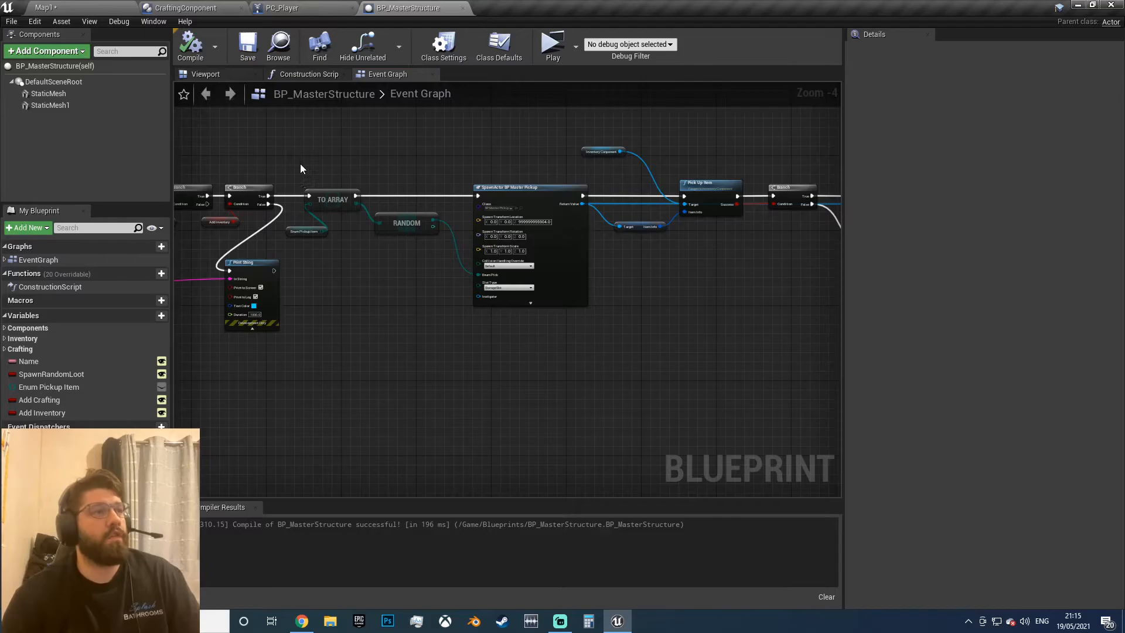
# Step: Return to the level for an overview of the structures and pickups, and open PC_Player at its Event BeginPlay chain
pyautogui.click(132, 5)
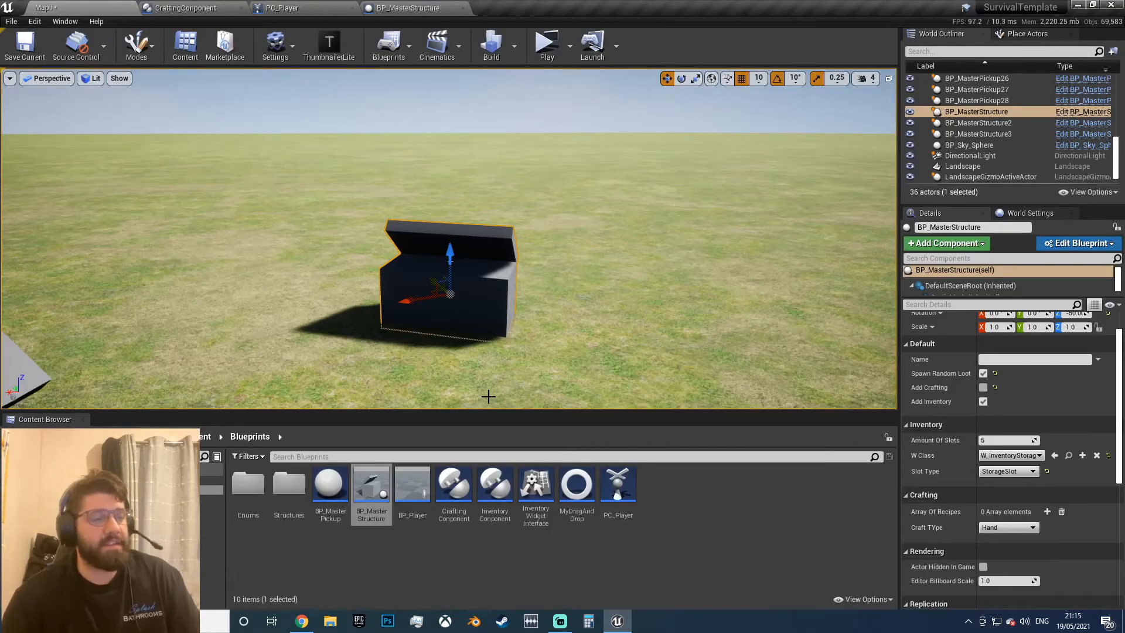
pyautogui.press('s')
pyautogui.moveTo(482, 357)
pyautogui.mouseDown(button='right')
pyautogui.moveTo(454, 365)
pyautogui.moveTo(487, 369)
pyautogui.mouseUp(button='right')
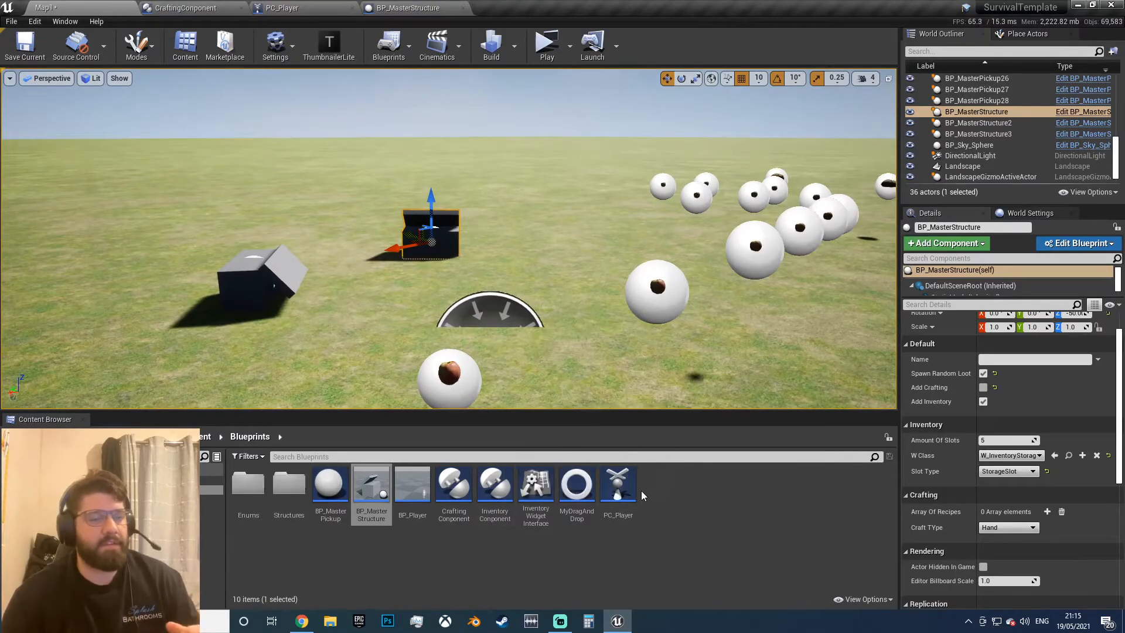
pyautogui.doubleClick(619, 487)
pyautogui.scroll(-2, 506, 342)
pyautogui.scroll(-1, 507, 338)
pyautogui.moveTo(507, 338); pyautogui.dragTo(532, 486, button='right')
pyautogui.moveTo(308, 216); pyautogui.dragTo(698, 338)
# Step: Examine the Event BeginPlay chain in PC_Player, from the BP_Player cast through creating the HUD widget and adding it to the viewport
pyautogui.scroll(5, 459, 283)
pyautogui.moveTo(598, 309); pyautogui.dragTo(420, 296, button='right')
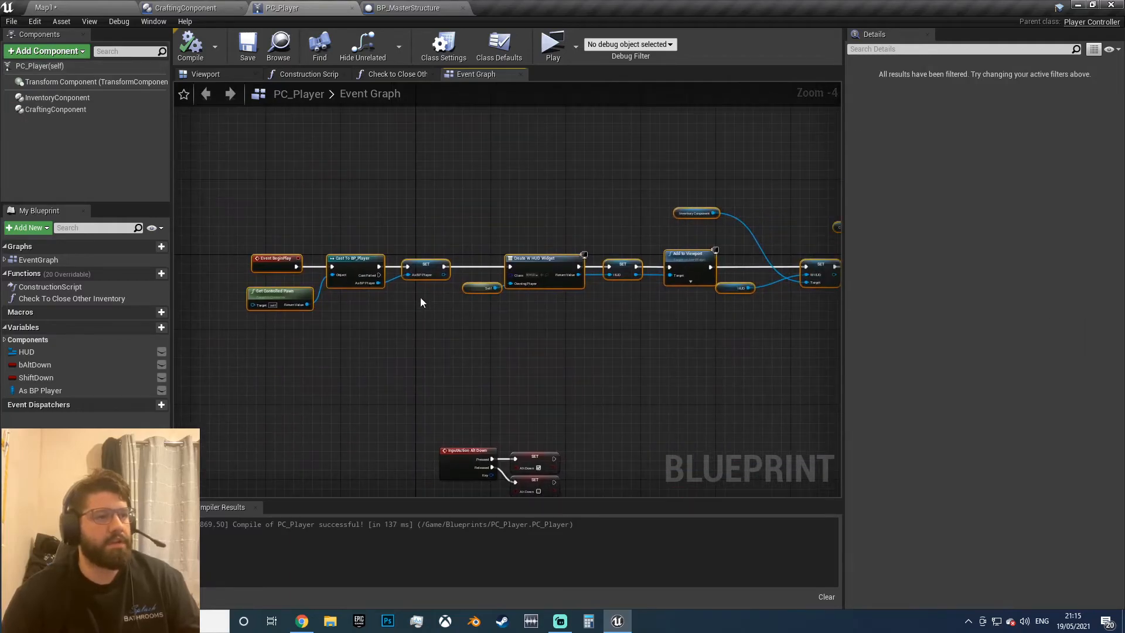
pyautogui.moveTo(396, 247); pyautogui.dragTo(410, 235)
pyautogui.moveTo(462, 231); pyautogui.dragTo(419, 210, button='right')
pyautogui.moveTo(291, 194); pyautogui.dragTo(497, 200)
pyautogui.moveTo(497, 199); pyautogui.dragTo(354, 194, button='right')
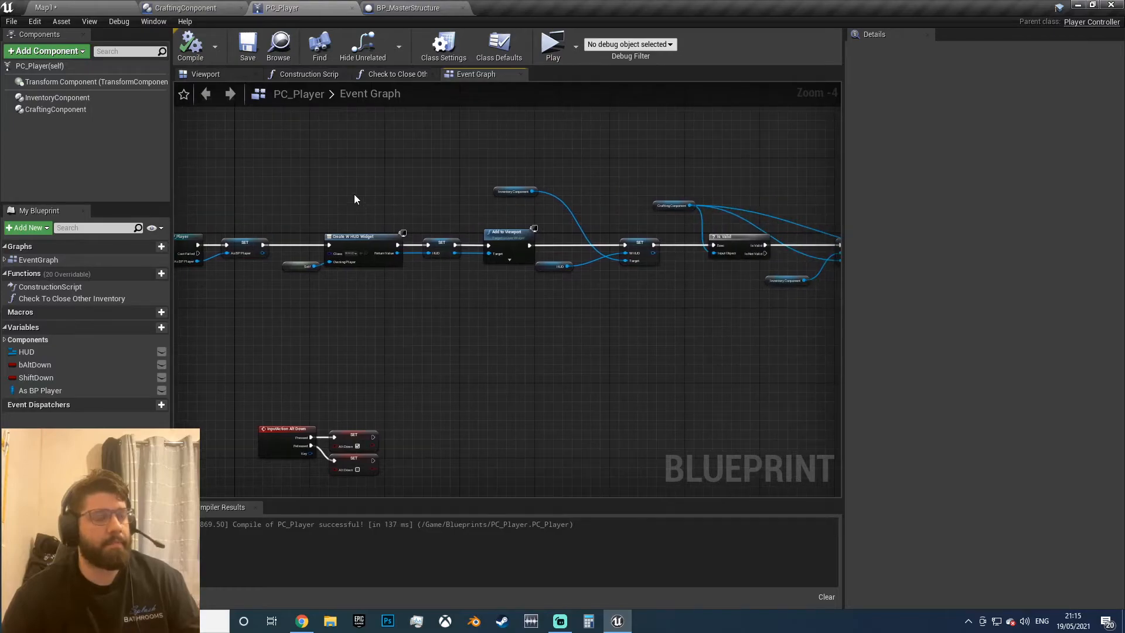
pyautogui.moveTo(300, 188); pyautogui.dragTo(497, 306)
pyautogui.moveTo(497, 306); pyautogui.dragTo(368, 288, button='right')
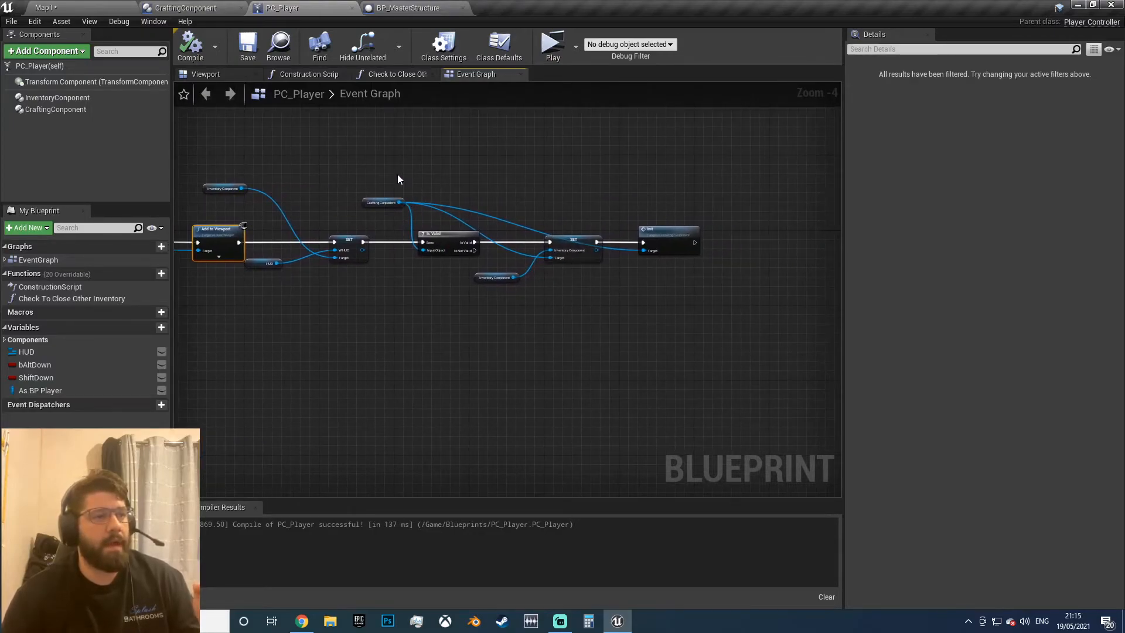
# Step: Examine the end of the BeginPlay chain, where the crafting component is validated, given the inventory component and initialised
pyautogui.moveTo(387, 147); pyautogui.dragTo(728, 350)
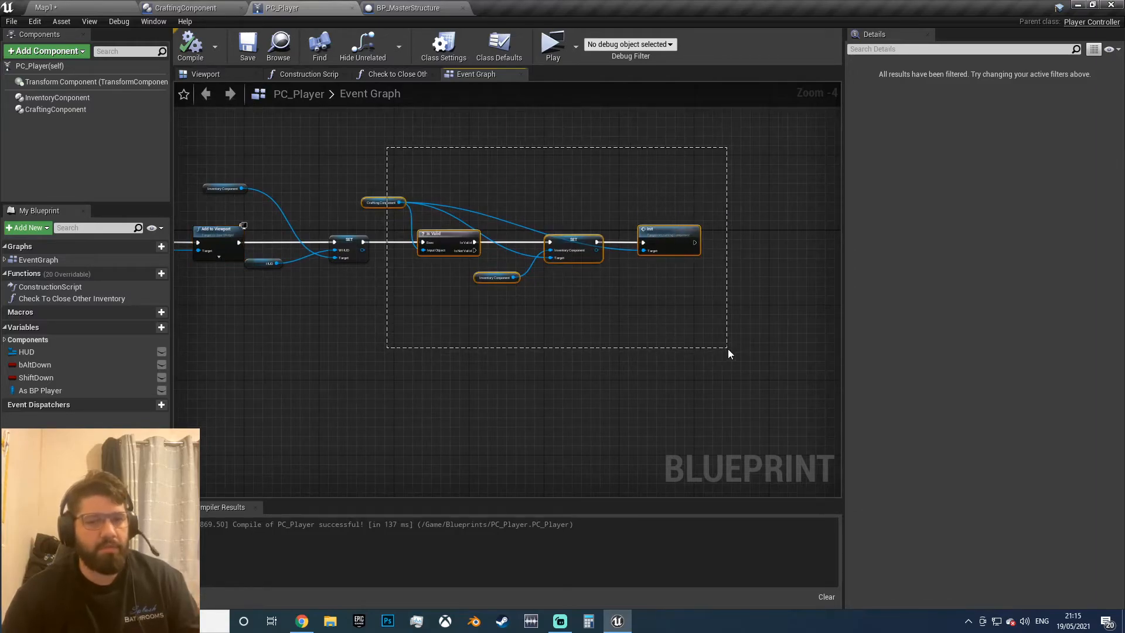
pyautogui.moveTo(728, 350); pyautogui.dragTo(540, 169)
pyautogui.moveTo(541, 169); pyautogui.dragTo(453, 177, button='right')
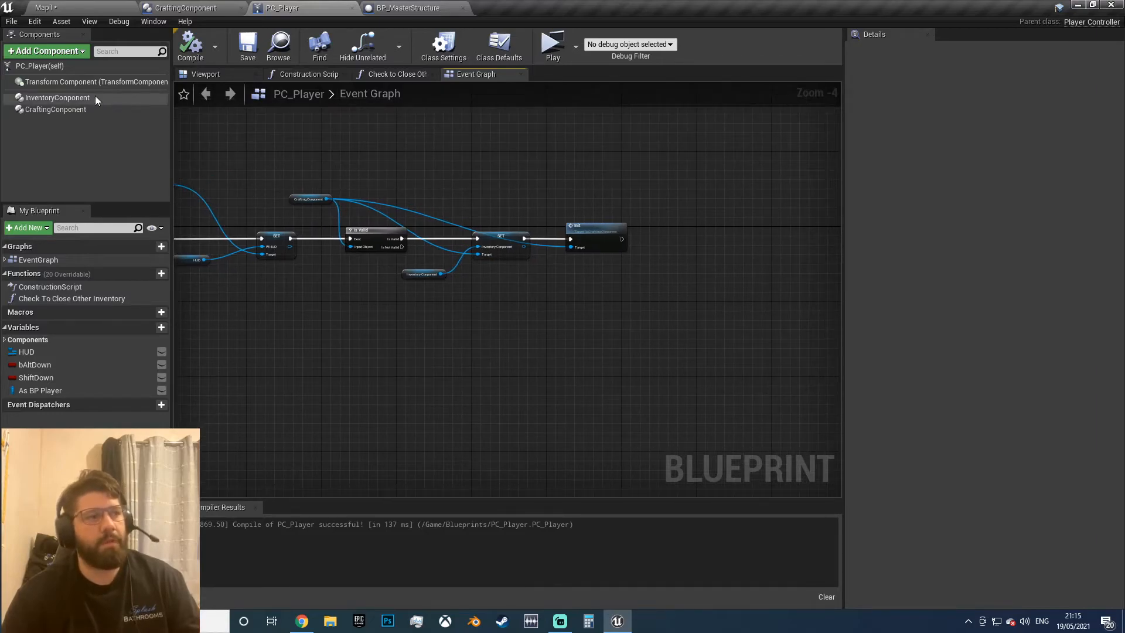
pyautogui.moveTo(378, 124); pyautogui.dragTo(340, 126, button='right')
pyautogui.moveTo(298, 151); pyautogui.dragTo(528, 214)
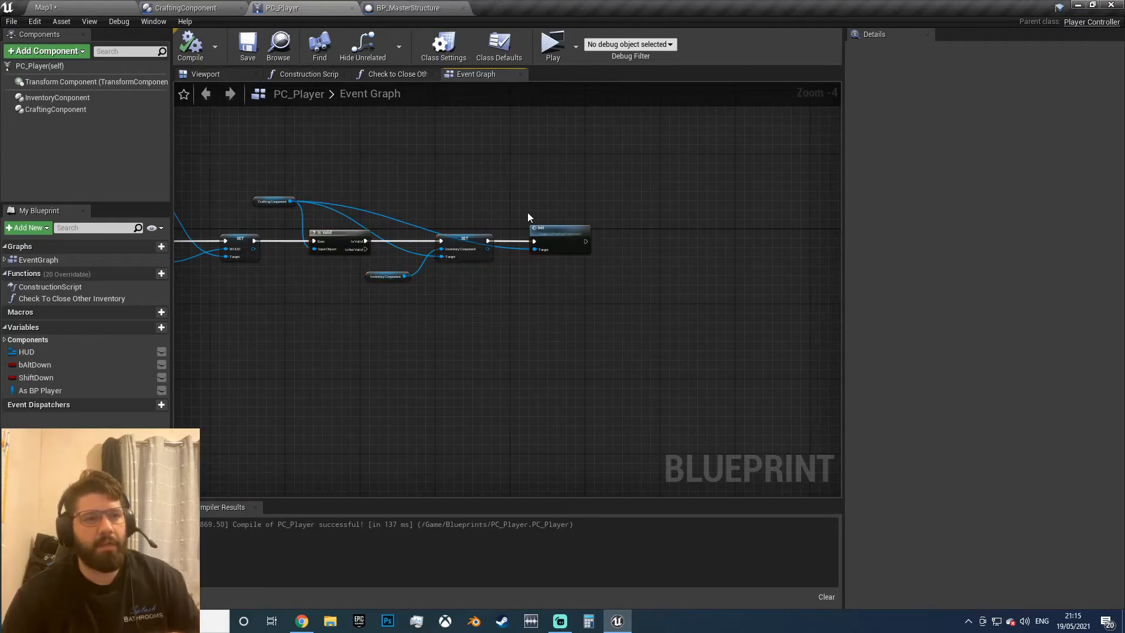
pyautogui.moveTo(529, 213); pyautogui.dragTo(563, 204, button='right')
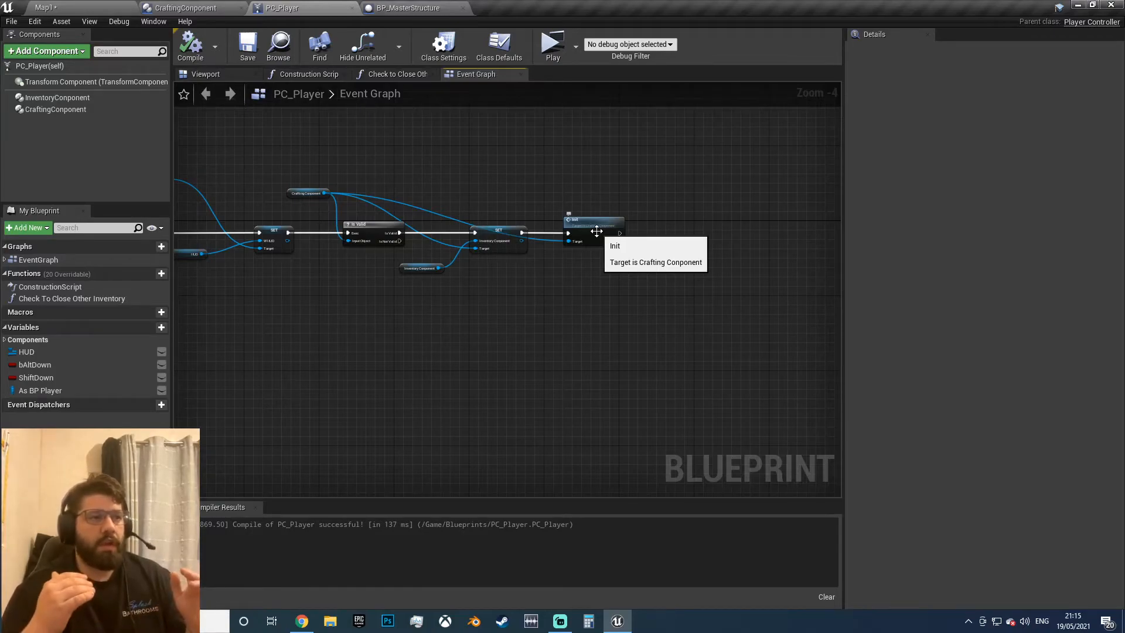
pyautogui.moveTo(320, 113); pyautogui.dragTo(606, 336)
pyautogui.moveTo(293, 281); pyautogui.dragTo(570, 262, button='right')
pyautogui.moveTo(364, 132); pyautogui.dragTo(568, 314)
pyautogui.moveTo(558, 300); pyautogui.dragTo(346, 214, button='right')
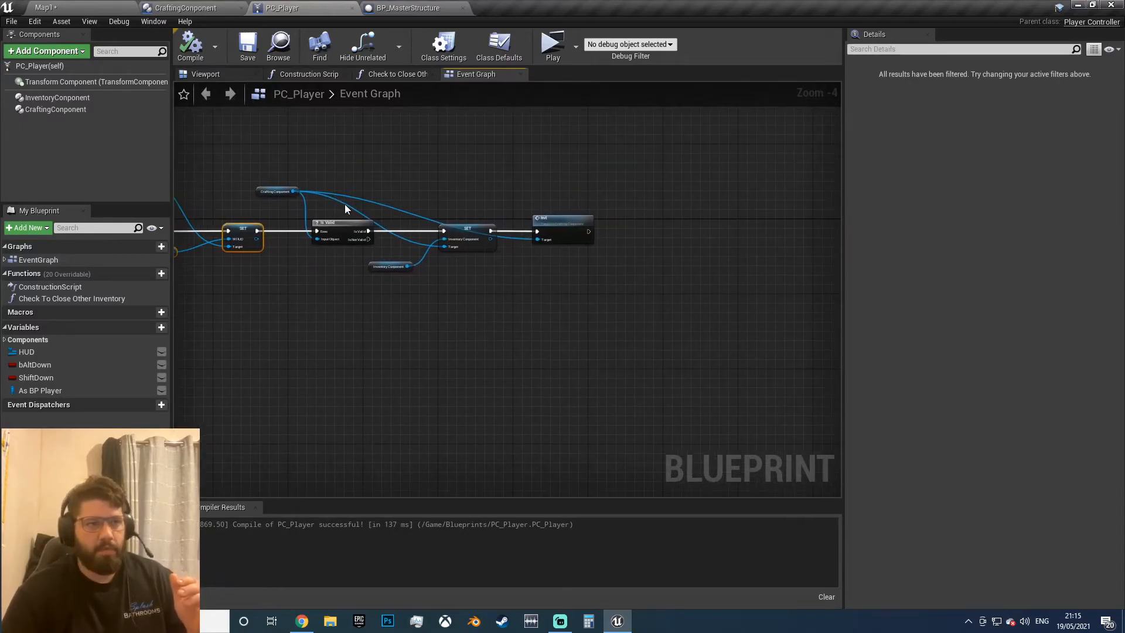
pyautogui.moveTo(252, 155); pyautogui.dragTo(389, 135, button='right')
pyautogui.moveTo(412, 123); pyautogui.dragTo(745, 305)
pyautogui.moveTo(431, 303)
pyautogui.mouseDown(button='right')
pyautogui.moveTo(605, 300)
pyautogui.moveTo(412, 300)
pyautogui.mouseUp(button='right')
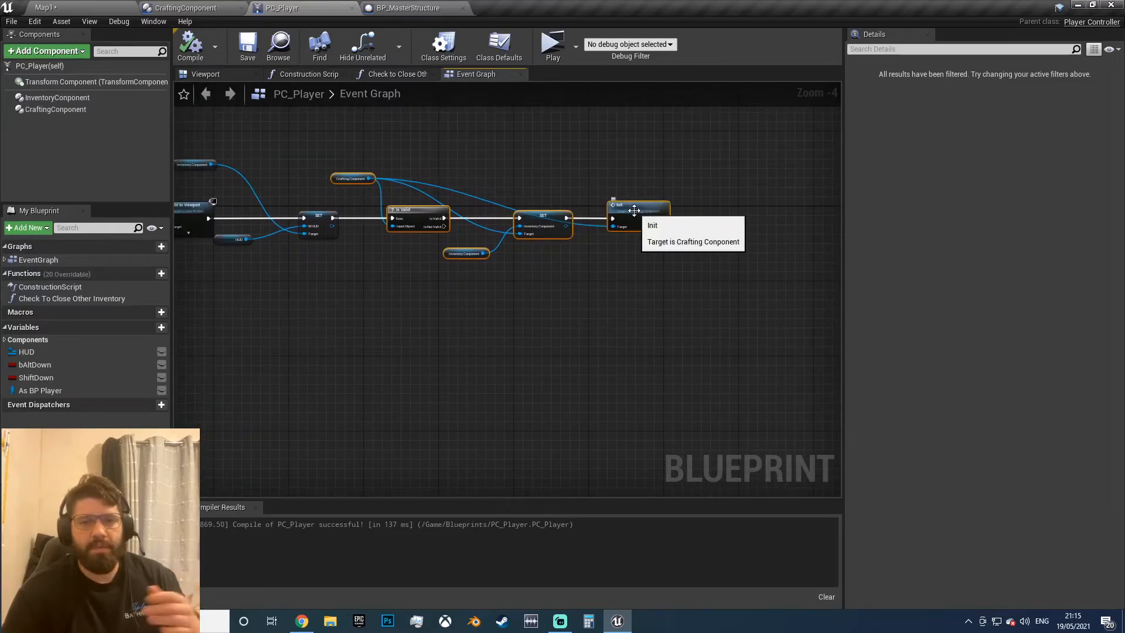
# Step: Review PC_Player's input action events for Alt Down, Shift Down, OpenInventory and Interact, following the pickup and storage branches
pyautogui.scroll(-3, 546, 260)
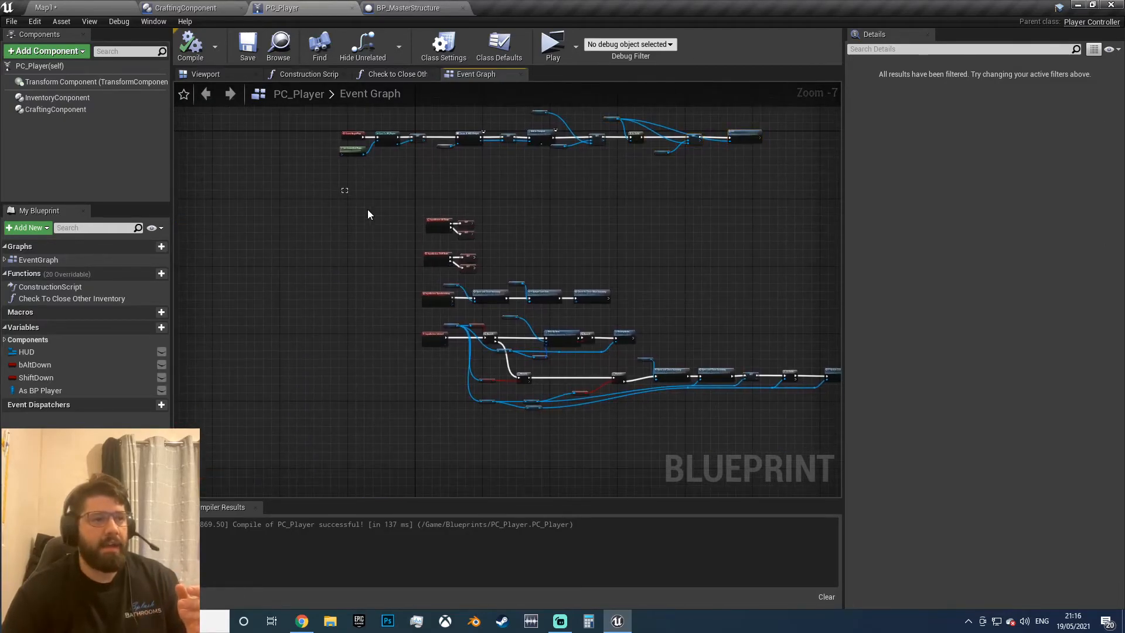
pyautogui.moveTo(346, 190); pyautogui.dragTo(645, 404)
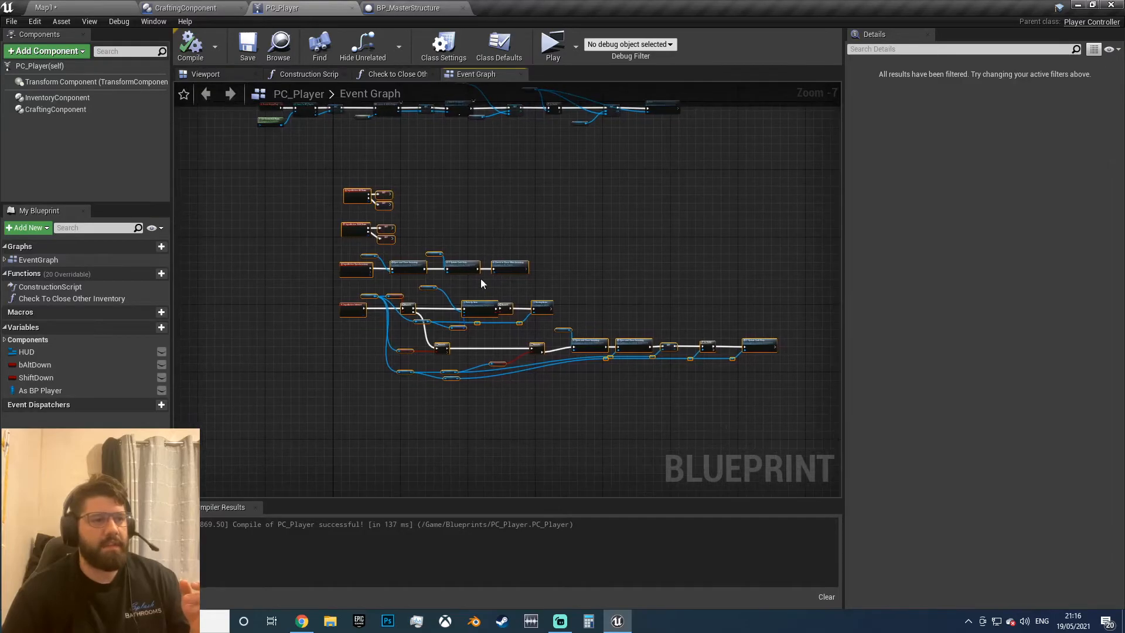
pyautogui.scroll(6, 368, 250)
pyautogui.scroll(-3, 375, 229)
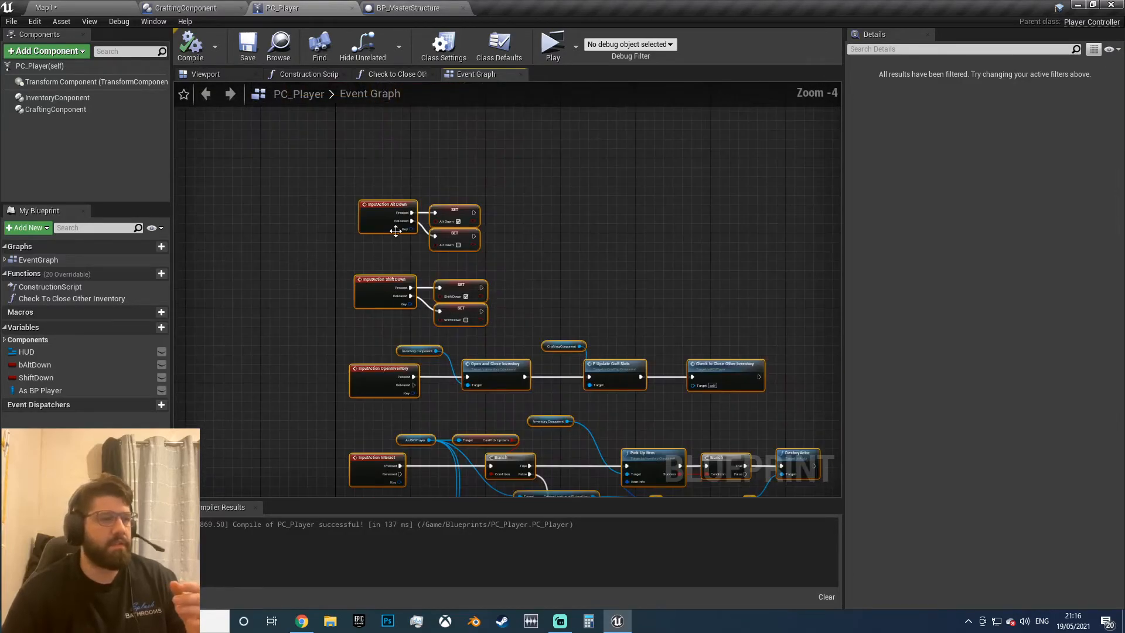
pyautogui.scroll(2, 396, 231)
pyautogui.moveTo(273, 149); pyautogui.dragTo(317, 160)
pyautogui.moveTo(481, 355); pyautogui.dragTo(468, 207, button='right')
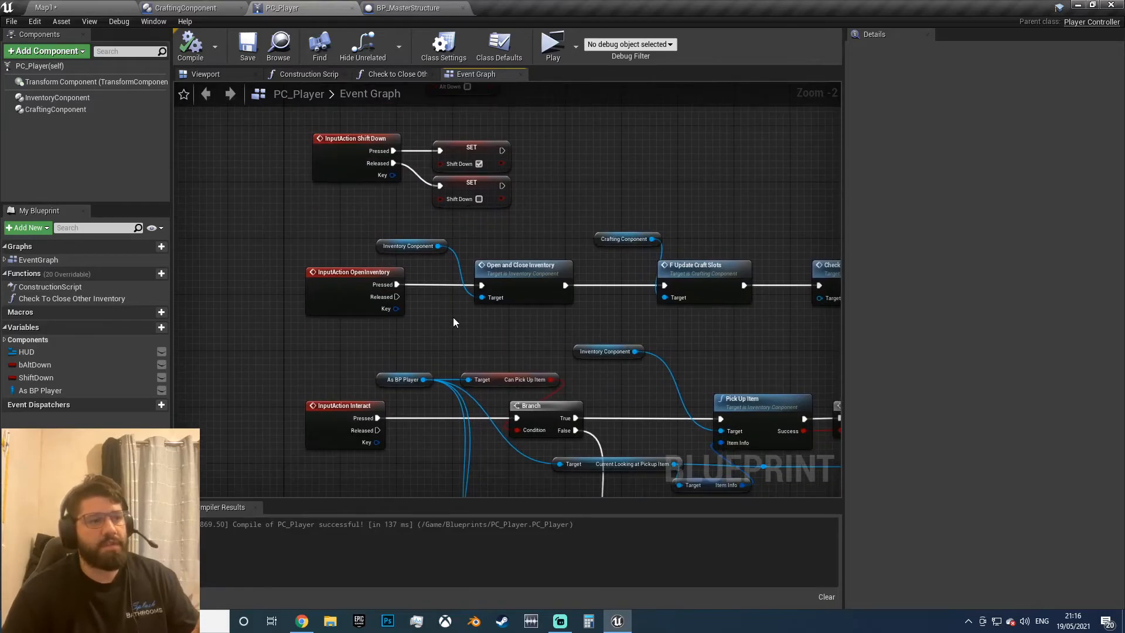
pyautogui.moveTo(454, 321); pyautogui.dragTo(452, 217, button='right')
pyautogui.moveTo(422, 411); pyautogui.dragTo(313, 279, button='right')
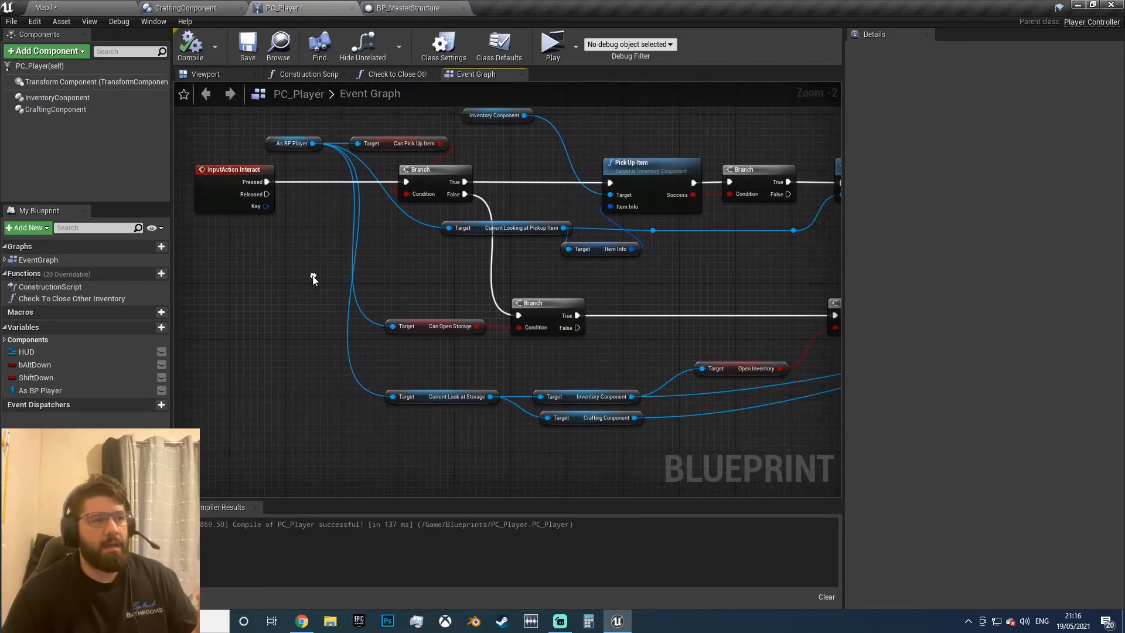
pyautogui.scroll(-2, 538, 264)
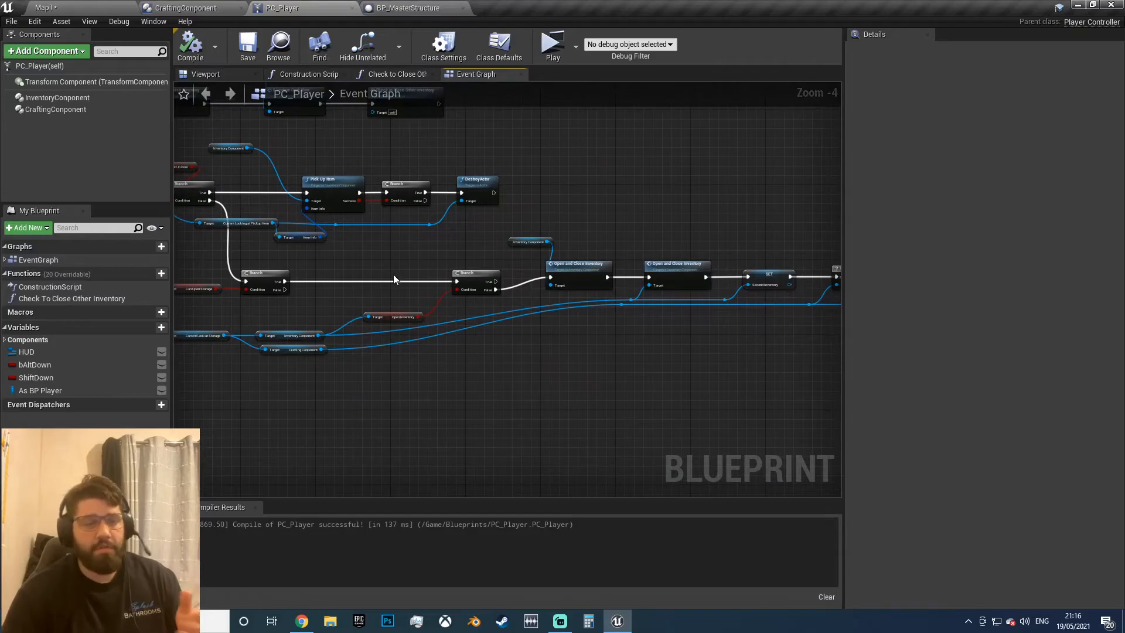
# Step: Open InventoryWidgetInterface from the Blueprints folder to view its functions, and return to the Map1 level for an overview
pyautogui.click(106, 5)
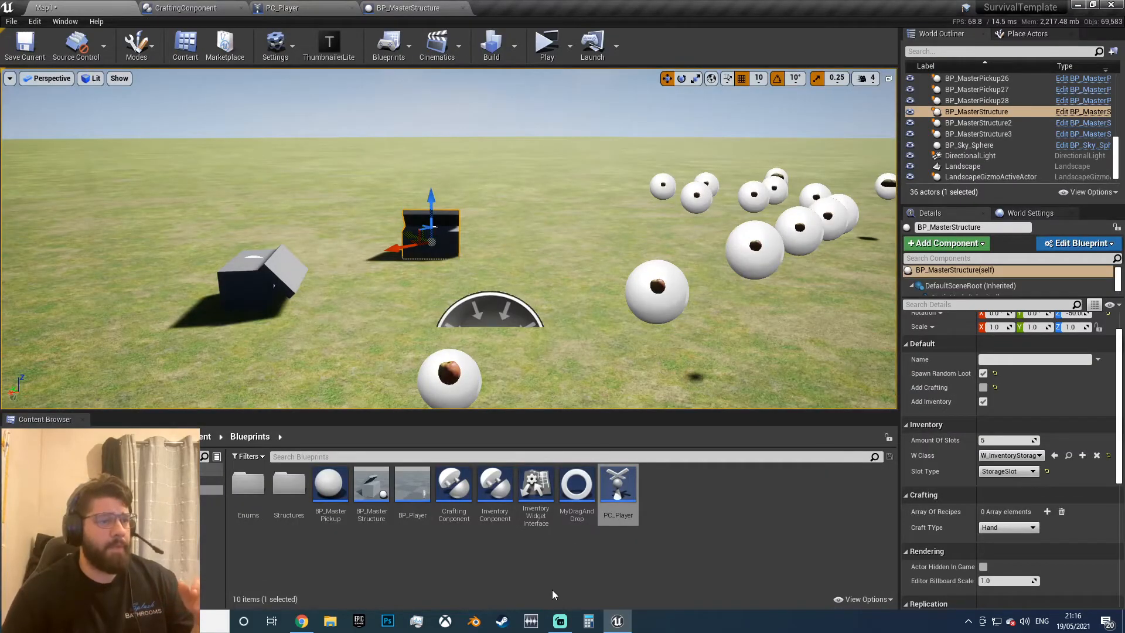
pyautogui.doubleClick(536, 484)
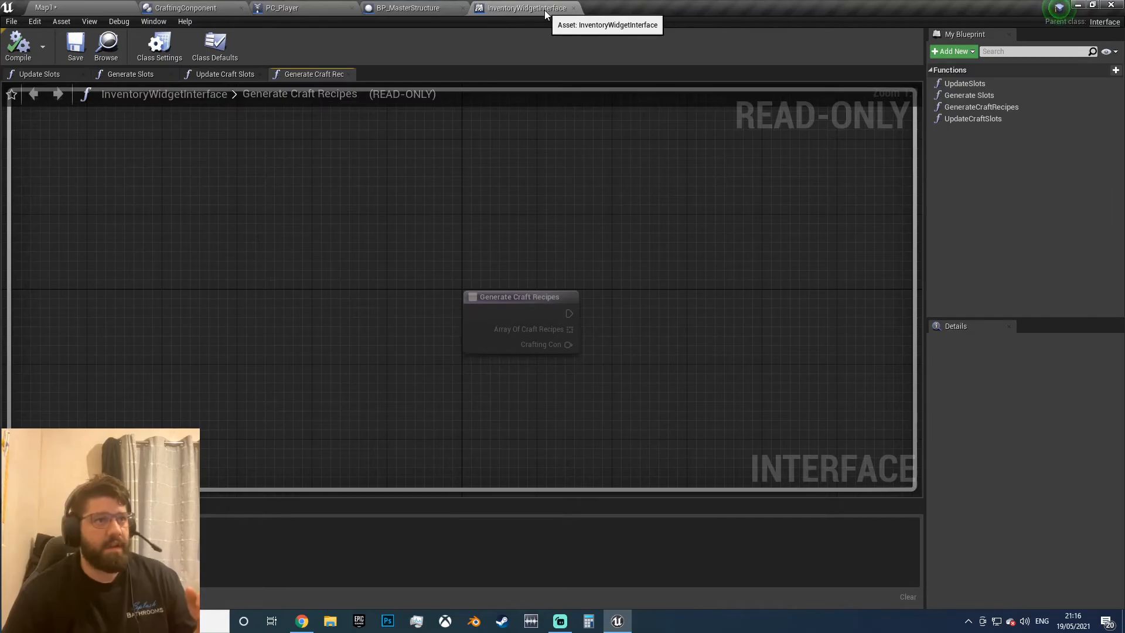
pyautogui.click(104, 10)
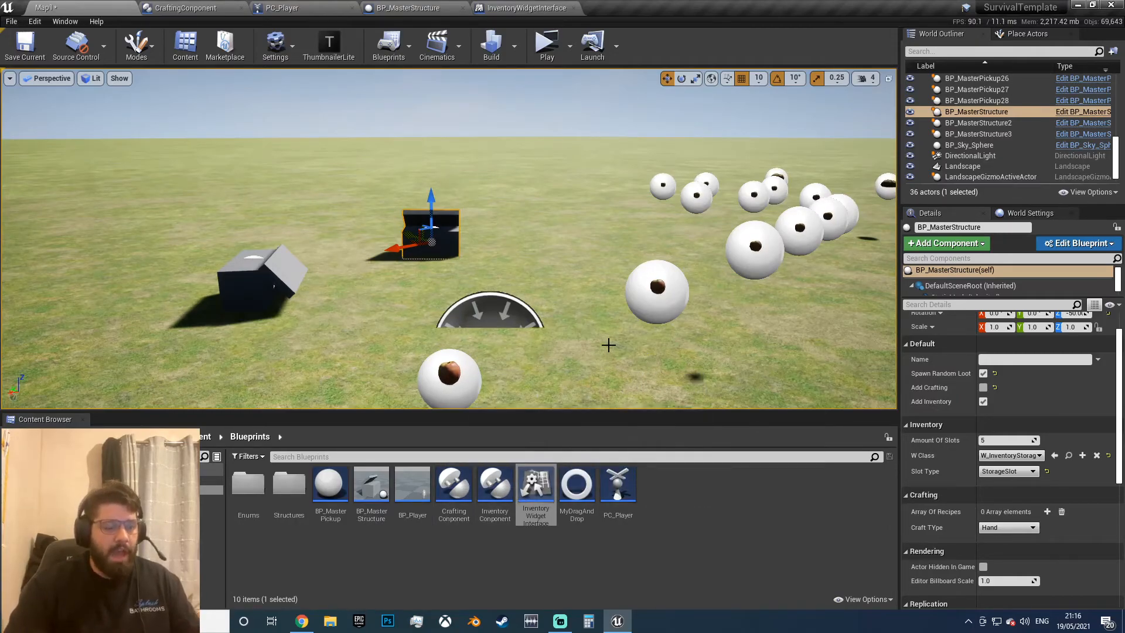
pyautogui.moveTo(608, 342)
pyautogui.mouseDown(button='right')
pyautogui.moveTo(674, 341)
pyautogui.moveTo(662, 375)
pyautogui.moveTo(656, 342)
pyautogui.moveTo(602, 351)
pyautogui.moveTo(608, 344)
pyautogui.moveTo(589, 340)
pyautogui.moveTo(619, 342)
pyautogui.mouseUp(button='right')
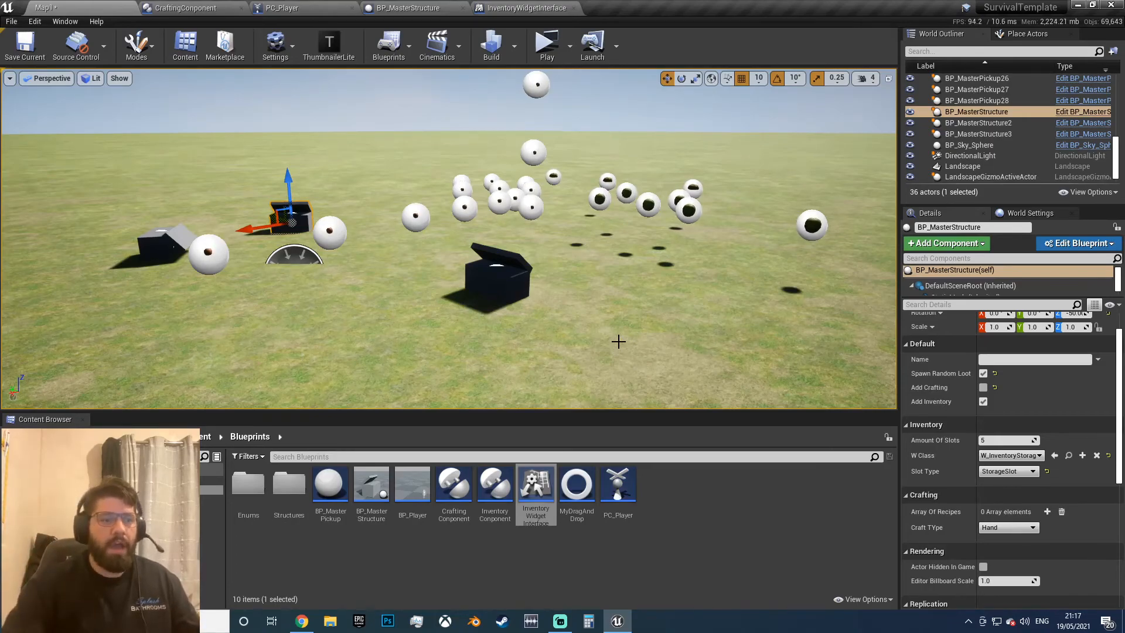
# Step: Switch to the Epic Games Launcher, browse My Projects in the Unreal Engine library, and return to the Unreal Editor level
pyautogui.click(359, 621)
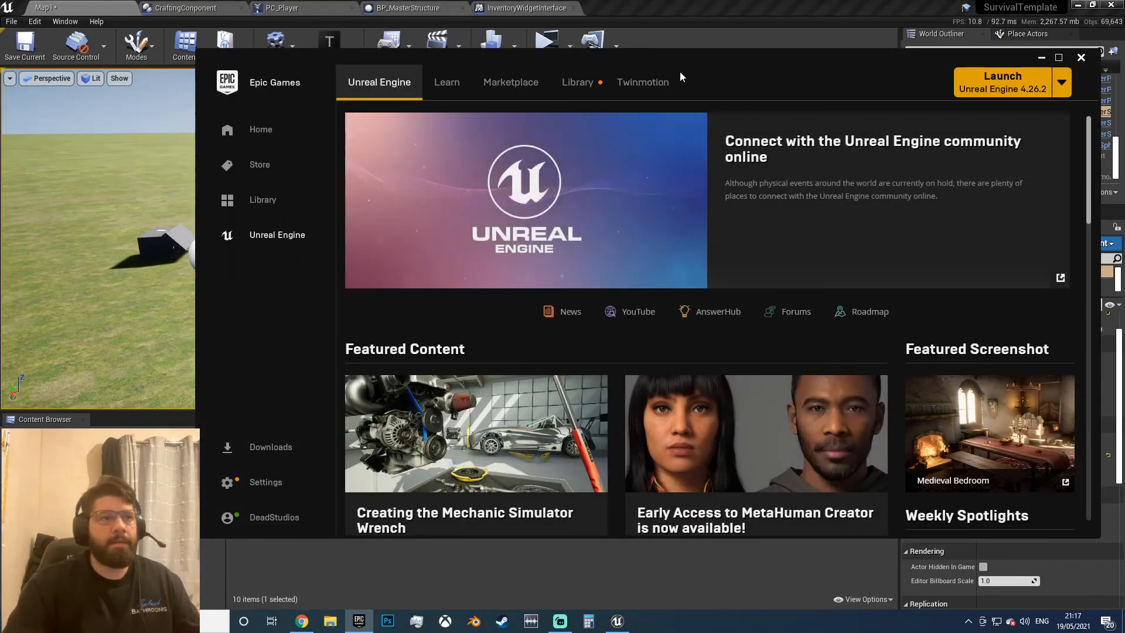
pyautogui.click(578, 82)
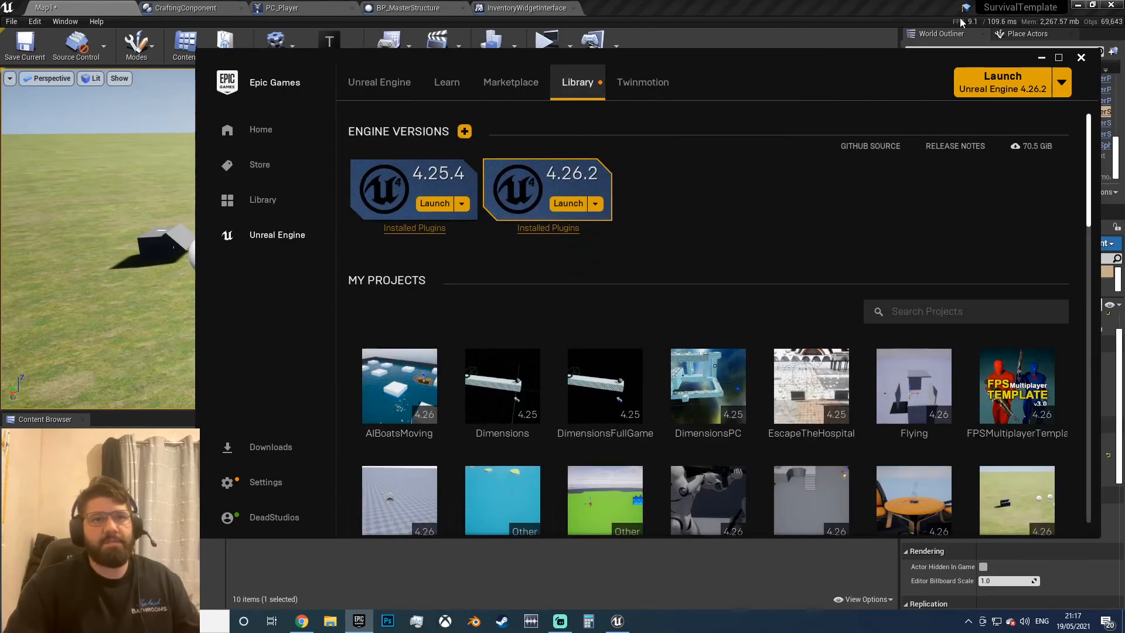
pyautogui.scroll(-3, 683, 319)
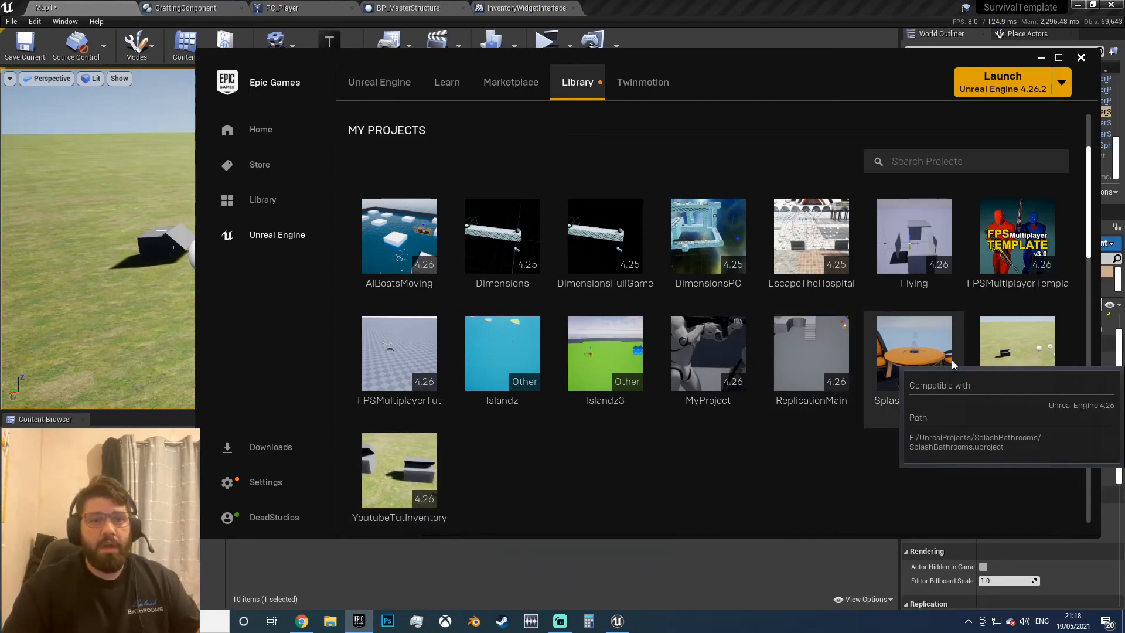
pyautogui.click(1041, 60)
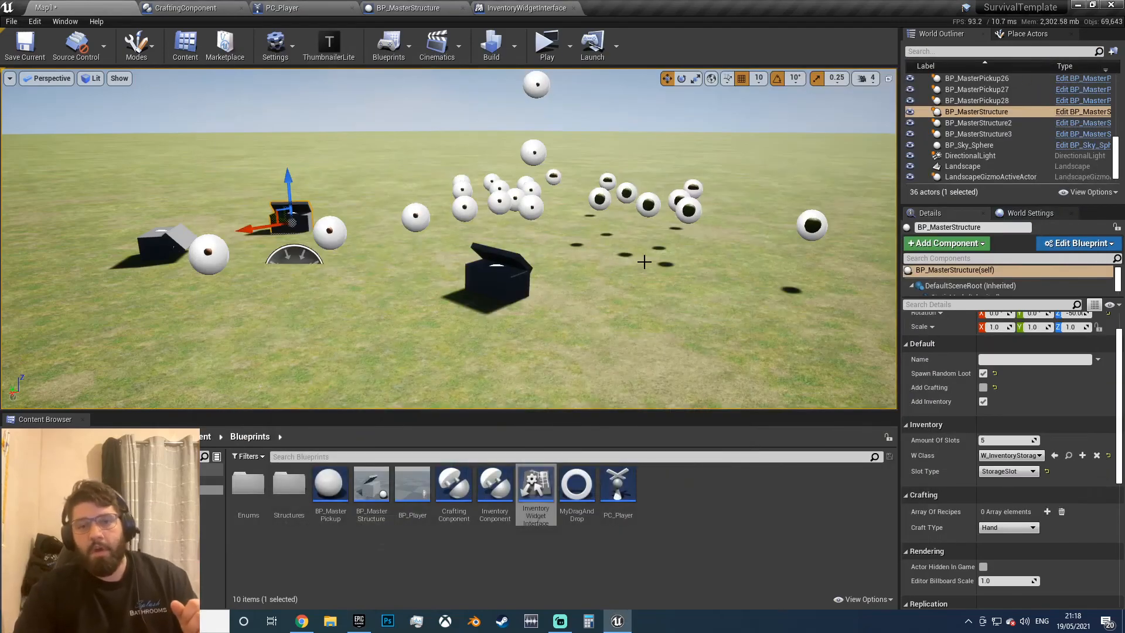